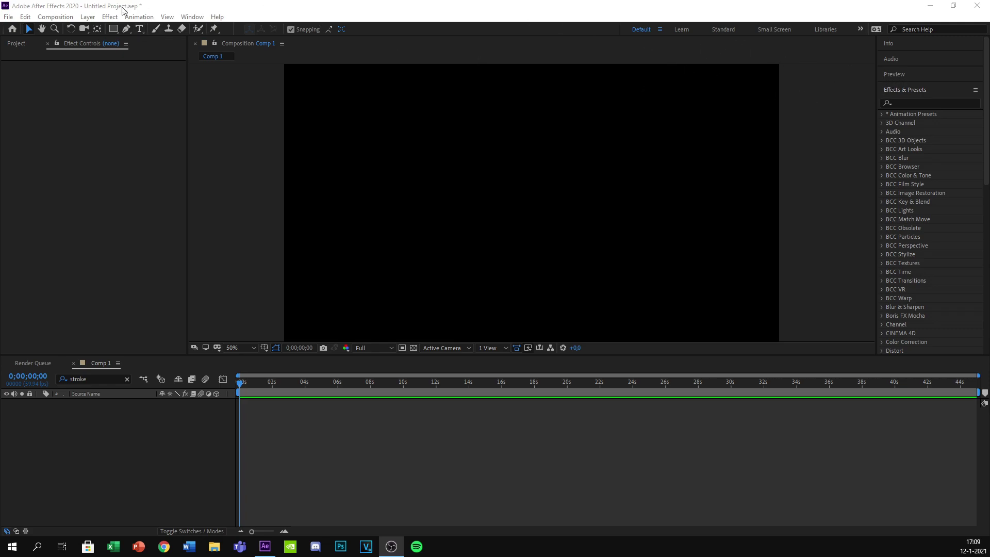
Create a text layer reading "valwop" in the composition
{"action": "left_click", "coordinate": [139, 29]}
{"action": "left_click", "coordinate": [431, 202]}
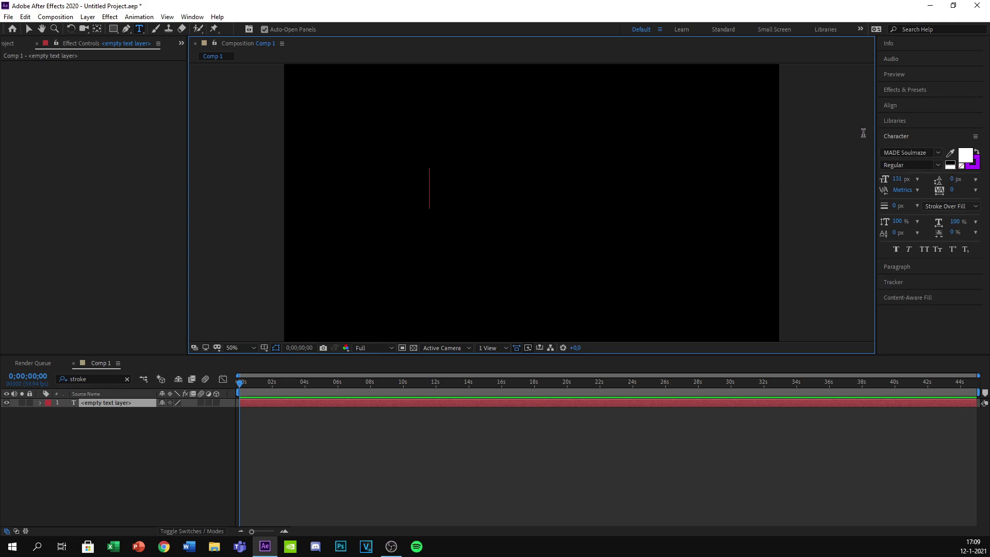
{"action": "type", "text": "val"}
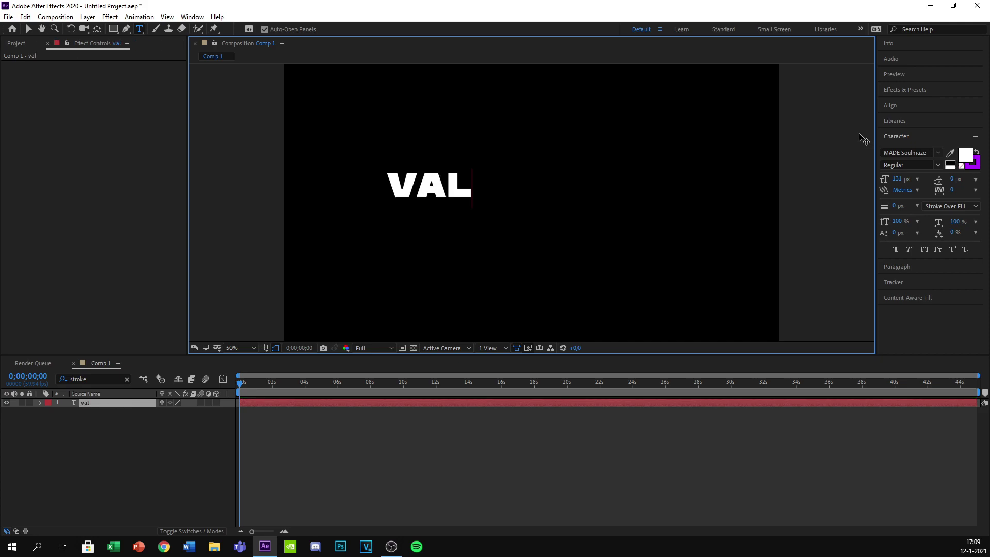
{"action": "type", "text": "wop"}
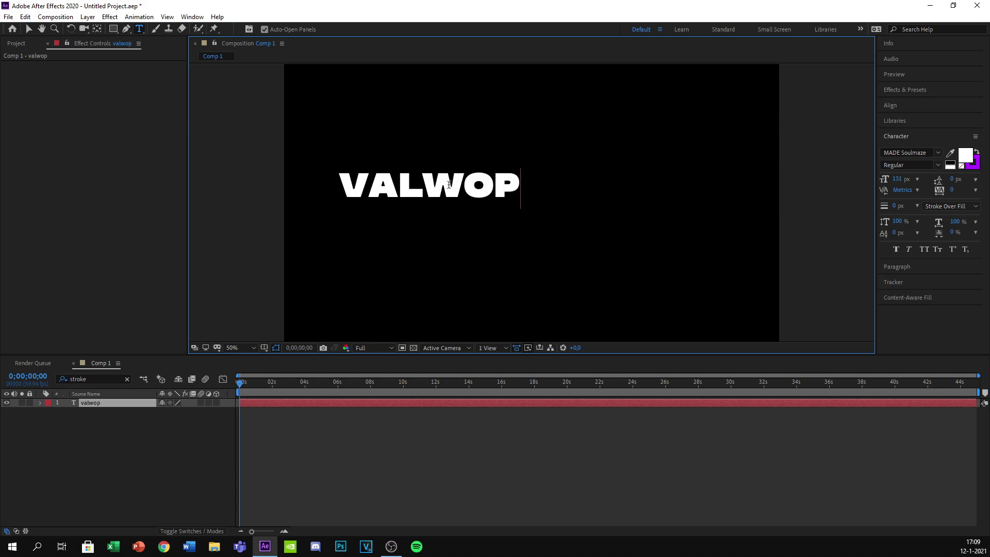
Align the valwop text layer to the horizontal and vertical center of the composition
{"action": "left_click", "coordinate": [909, 108]}
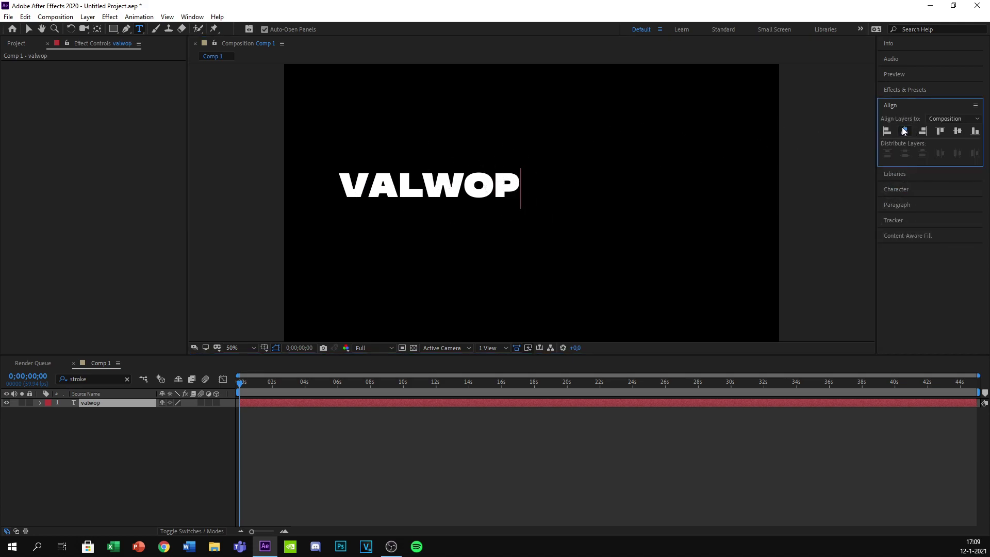
{"action": "left_click", "coordinate": [905, 131]}
{"action": "left_click", "coordinate": [957, 131]}
{"action": "left_click", "coordinate": [119, 403]}
Set the valwop text's font size to 143 px and its tracking to 54
{"action": "left_click_drag", "start_coordinate": [453, 212], "coordinate": [643, 210]}
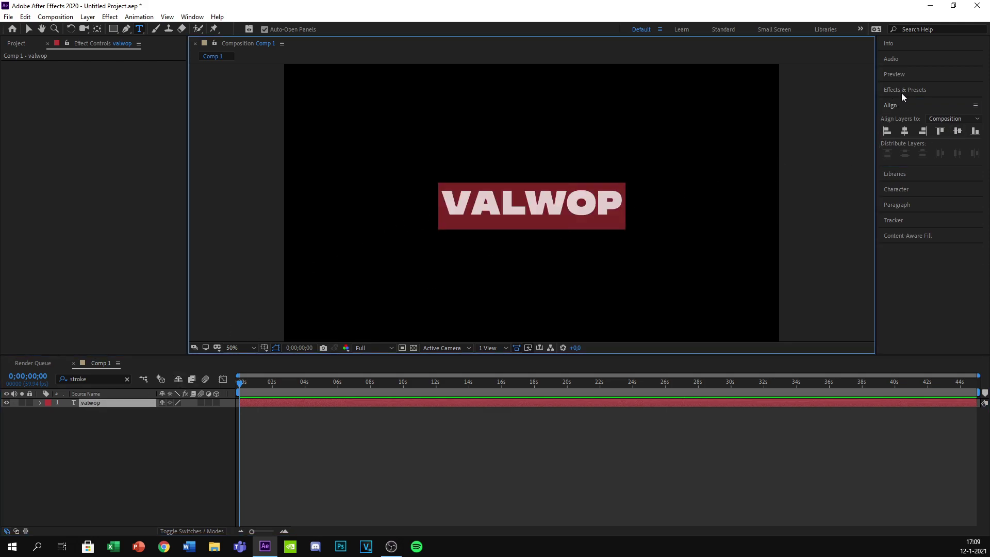
{"action": "left_click", "coordinate": [896, 189]}
{"action": "left_click_drag", "start_coordinate": [900, 178], "coordinate": [908, 179]}
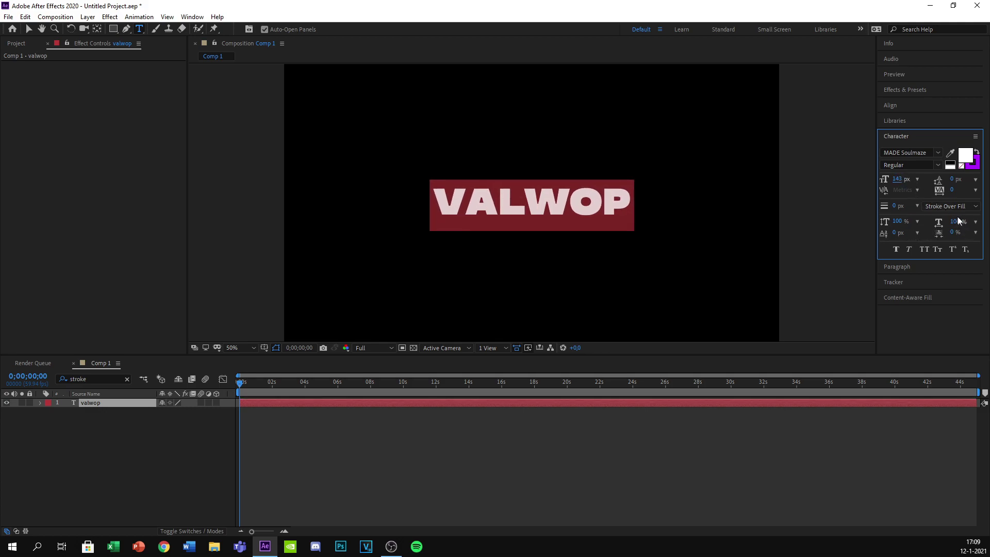
{"action": "left_click_drag", "start_coordinate": [955, 190], "coordinate": [937, 195]}
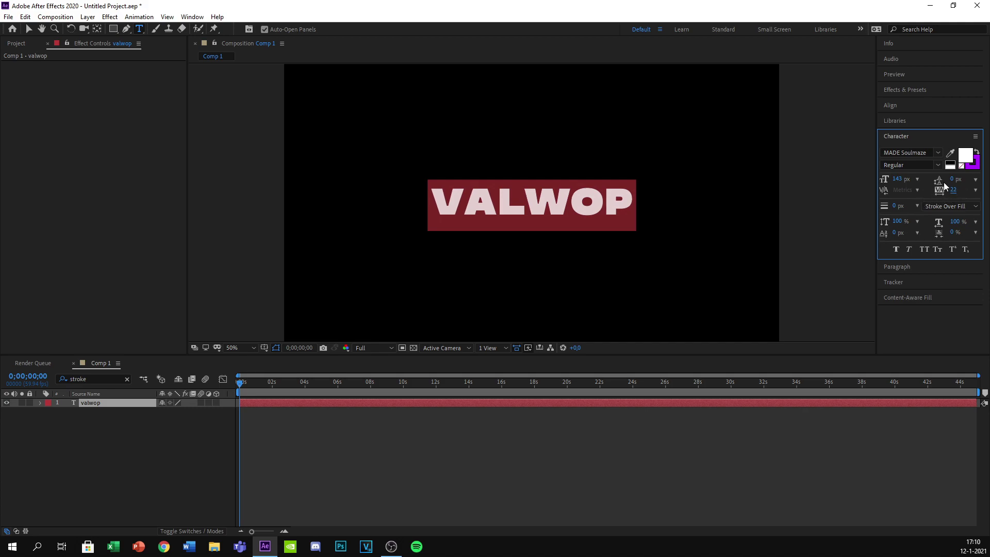
{"action": "left_click_drag", "start_coordinate": [953, 190], "coordinate": [971, 191]}
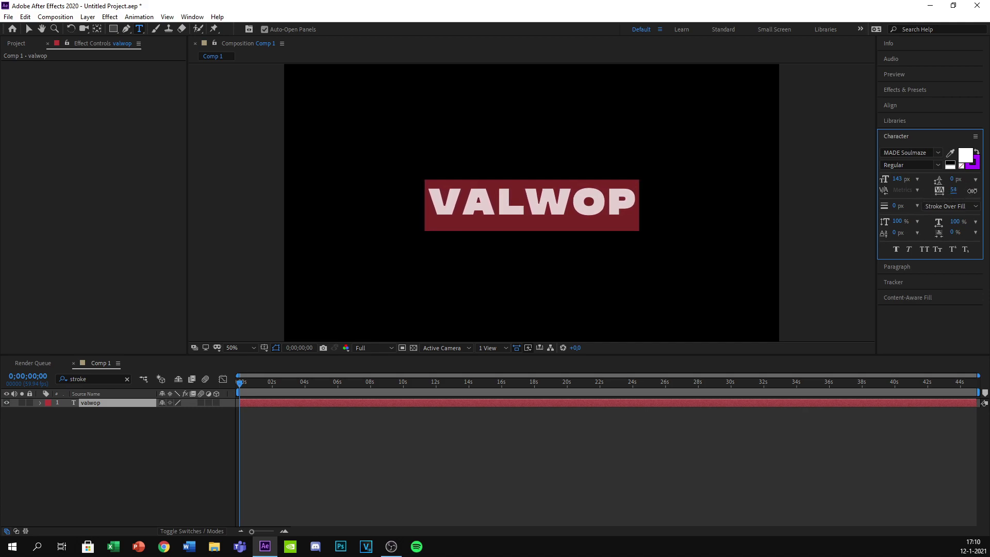
Center the anchor point in the valwop text layer and center the layer in the composition
{"action": "left_click", "coordinate": [398, 403]}
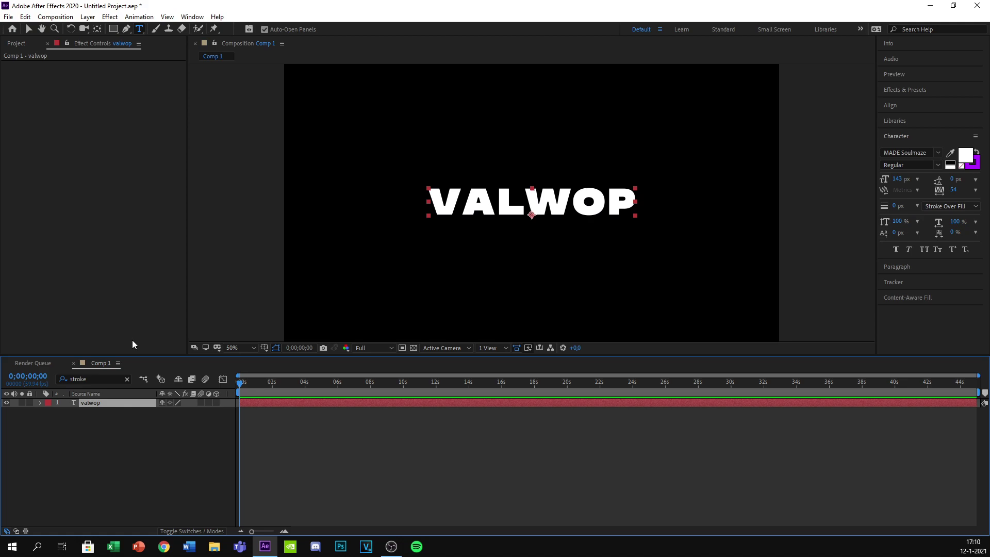
{"action": "key", "text": "ctrl+alt+Home"}
{"action": "key", "text": "ctrl+Home"}
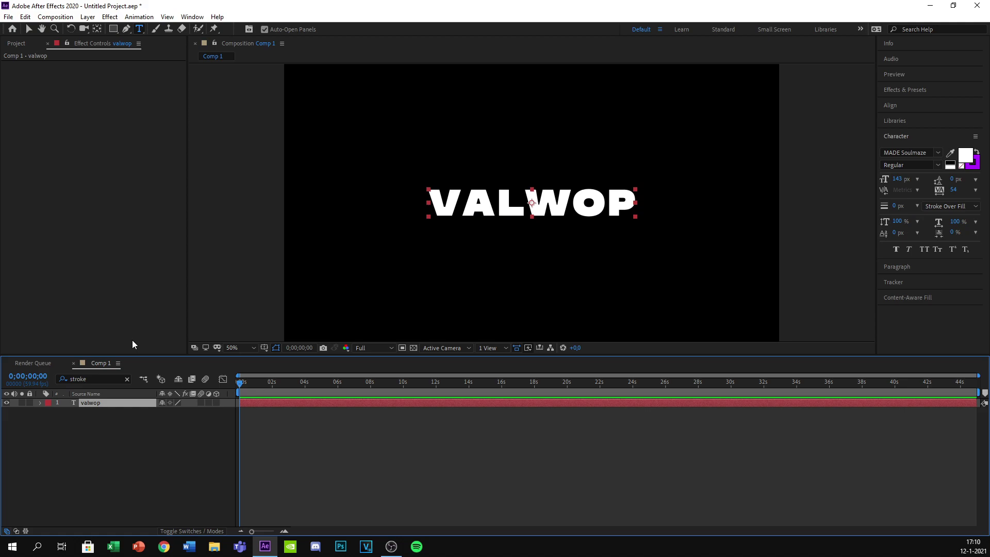
Create shapes from the valwop text layer
{"action": "right_click", "coordinate": [100, 403]}
{"action": "mouse_move", "coordinate": [190, 249]}
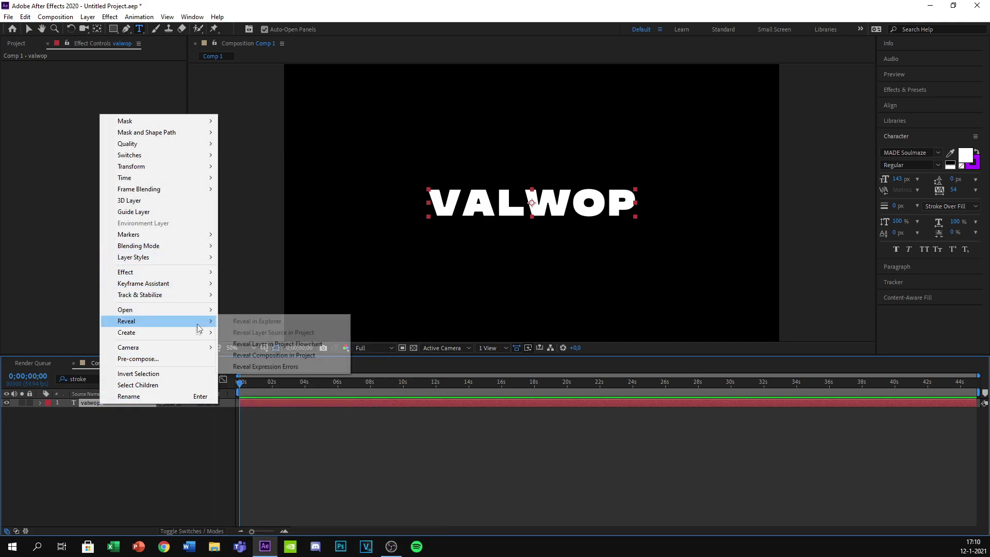
{"action": "mouse_move", "coordinate": [197, 333]}
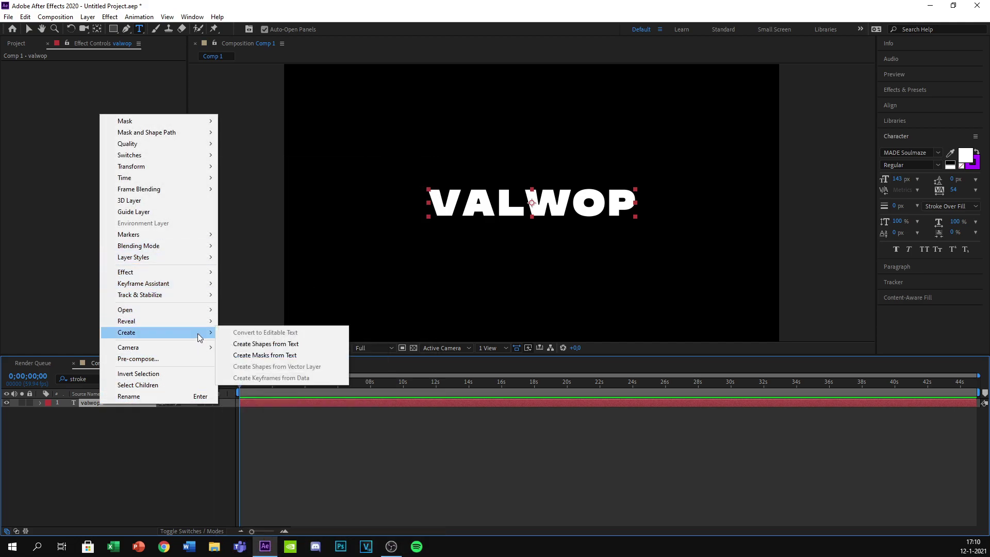
{"action": "left_click", "coordinate": [257, 343]}
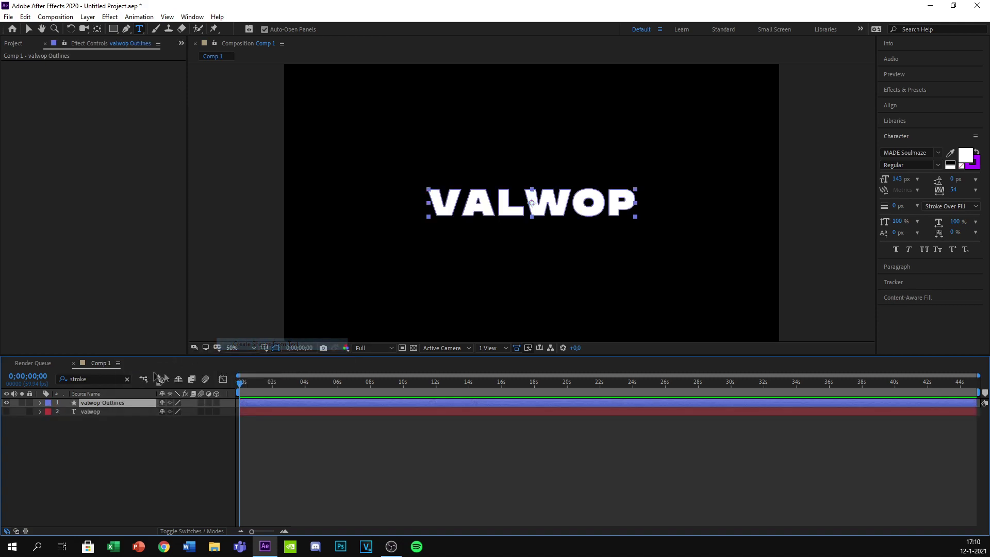
Select the valwop Outlines layer and filter the timeline properties by "fill"
{"action": "left_click", "coordinate": [93, 411]}
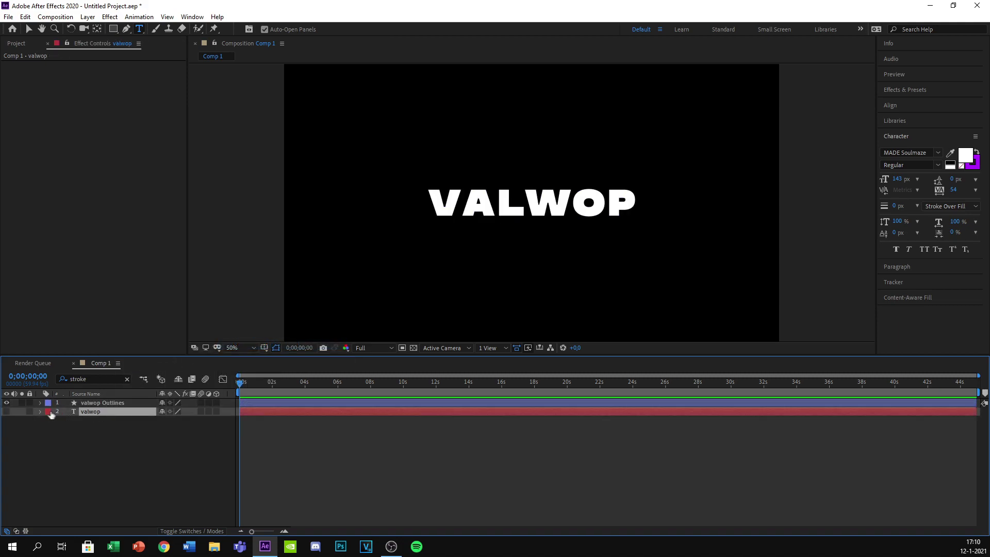
{"action": "left_click", "coordinate": [109, 402]}
{"action": "right_click", "coordinate": [106, 404]}
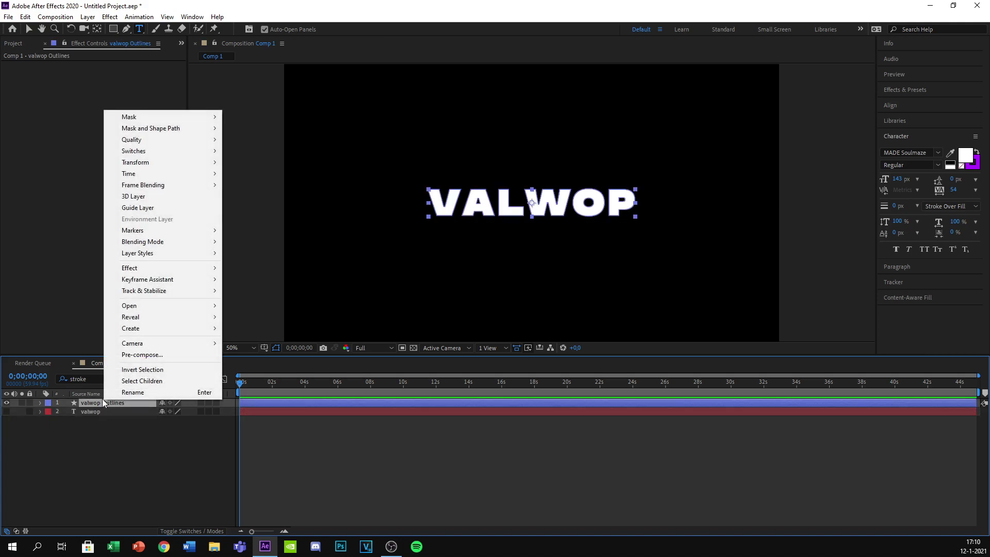
{"action": "left_click", "coordinate": [83, 405]}
{"action": "left_click", "coordinate": [91, 379]}
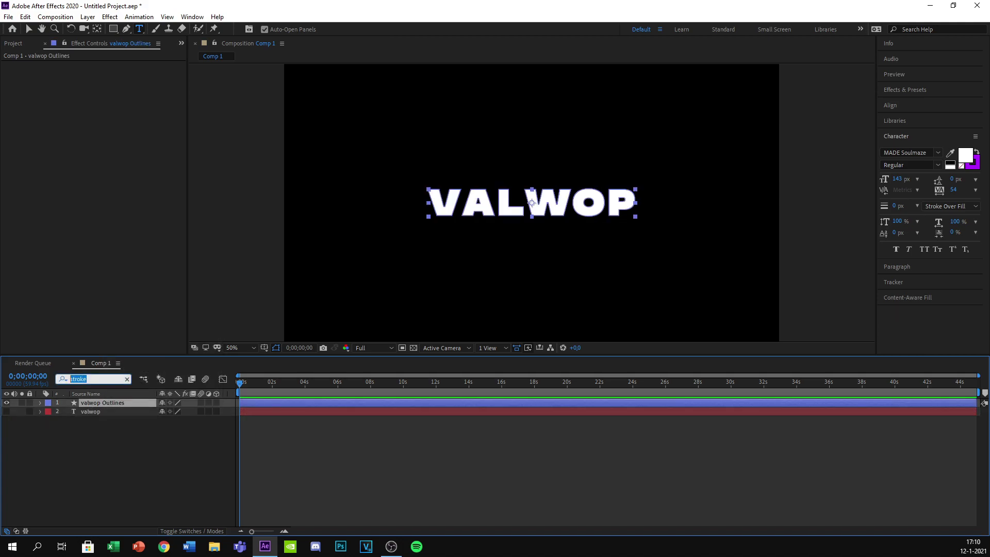
{"action": "type", "text": "fill"}
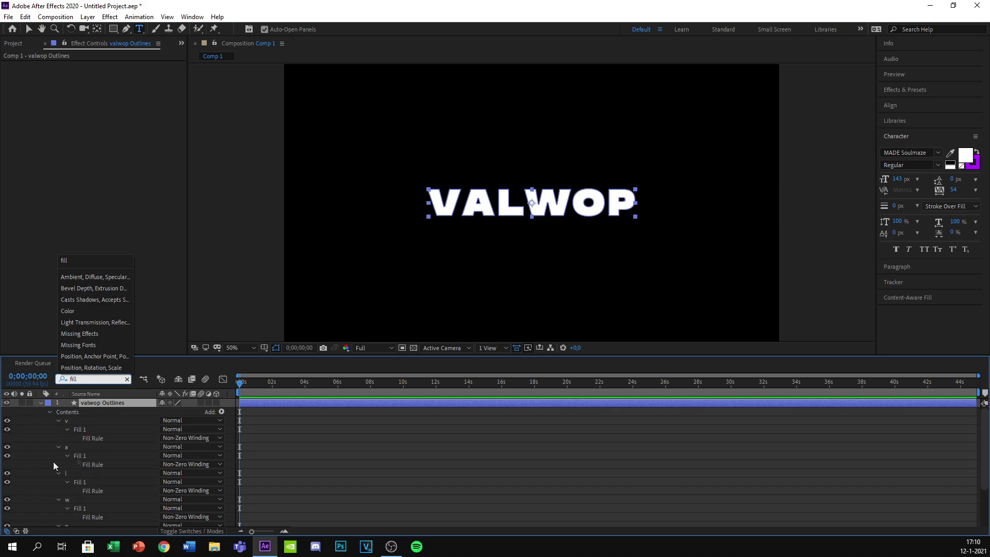
Hide Fill 1 for all six letters of the valwop Outlines layer
{"action": "left_click", "coordinate": [7, 430]}
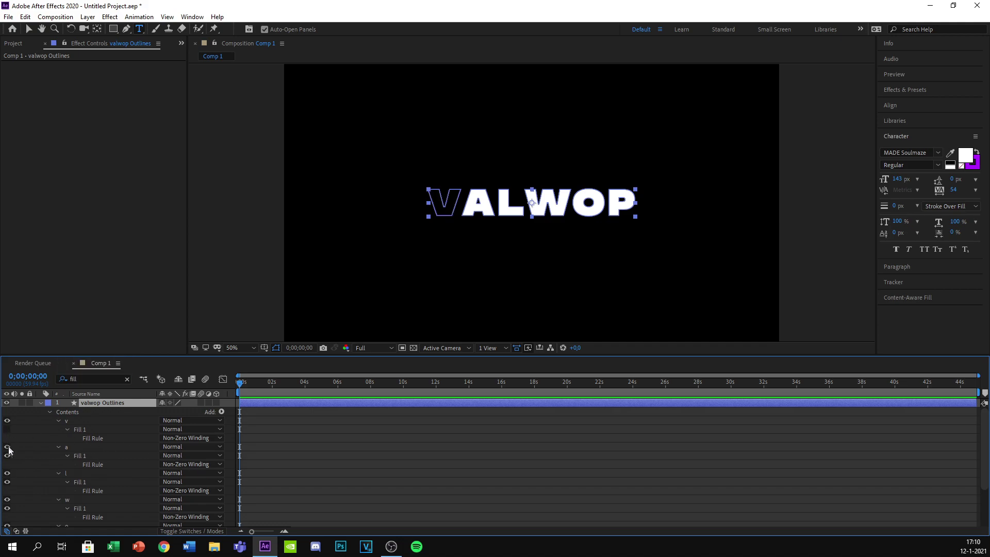
{"action": "left_click", "coordinate": [7, 429]}
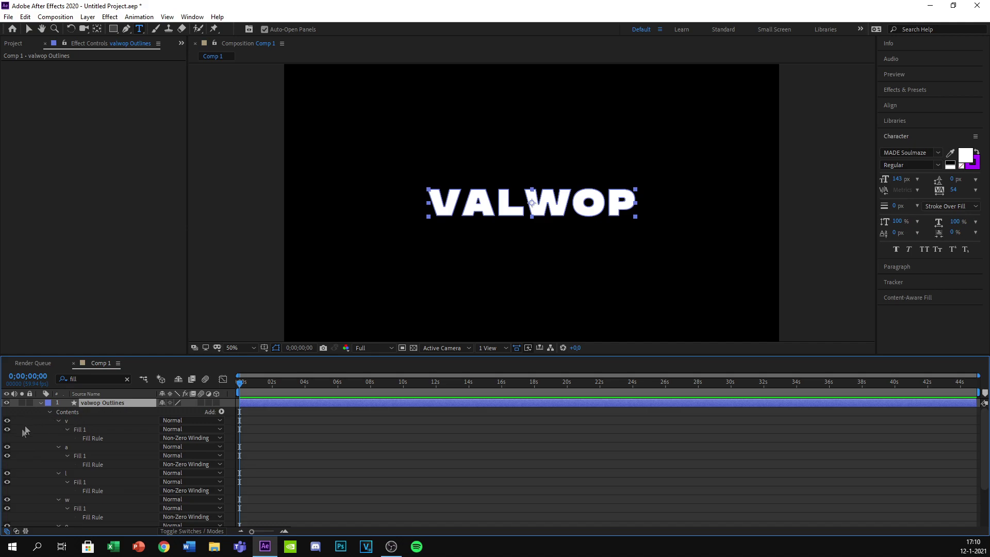
{"action": "left_click", "coordinate": [7, 429]}
{"action": "left_click", "coordinate": [7, 455]}
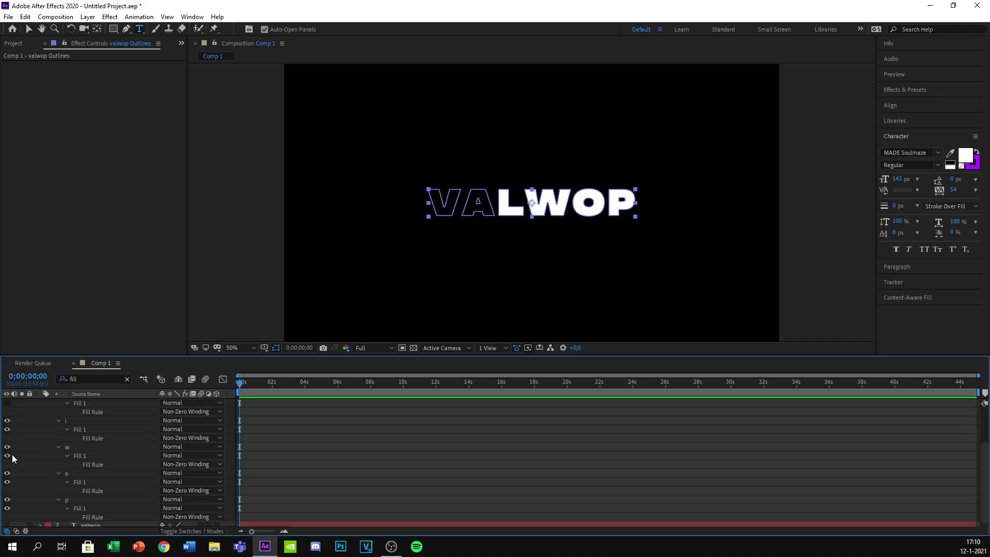
{"action": "left_click", "coordinate": [7, 481]}
{"action": "scroll", "coordinate": [10, 478], "scroll_direction": "down", "scroll_amount": 2}
{"action": "left_click", "coordinate": [7, 456]}
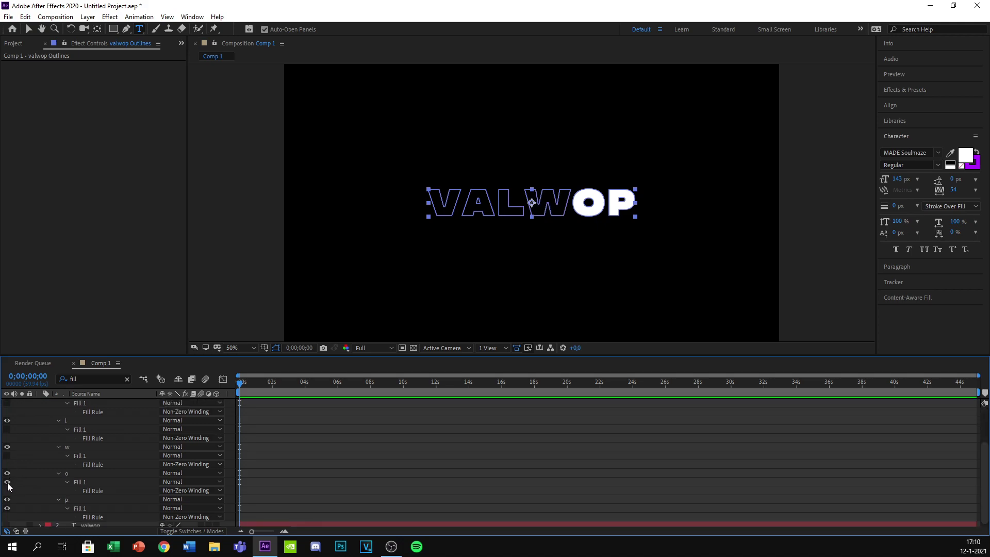
{"action": "left_click", "coordinate": [7, 482]}
{"action": "left_click", "coordinate": [7, 508]}
{"action": "scroll", "coordinate": [52, 476], "scroll_direction": "up", "scroll_amount": 2}
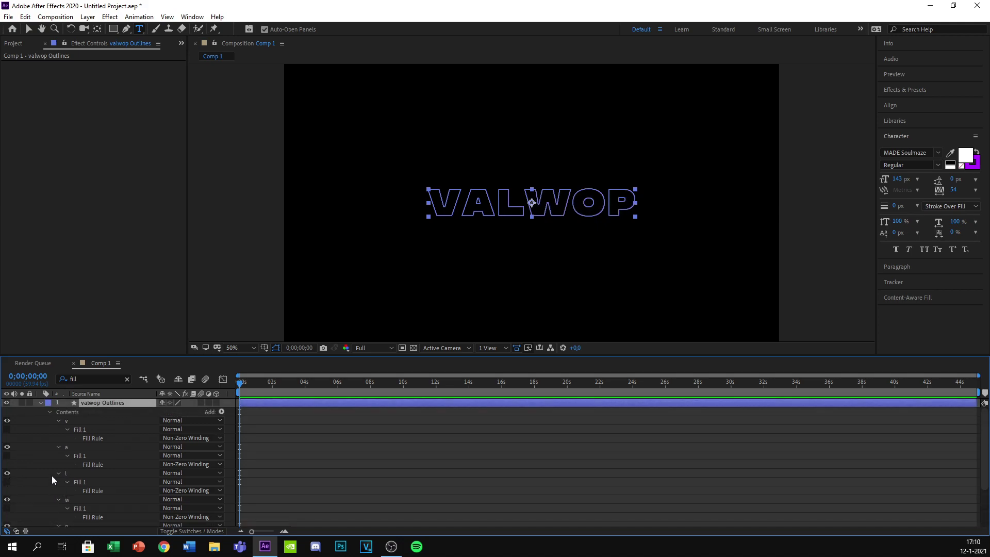
Filter the timeline properties by "stroke" and set the stroke width of the letters v, a and l to 2
{"action": "double_click", "coordinate": [88, 382]}
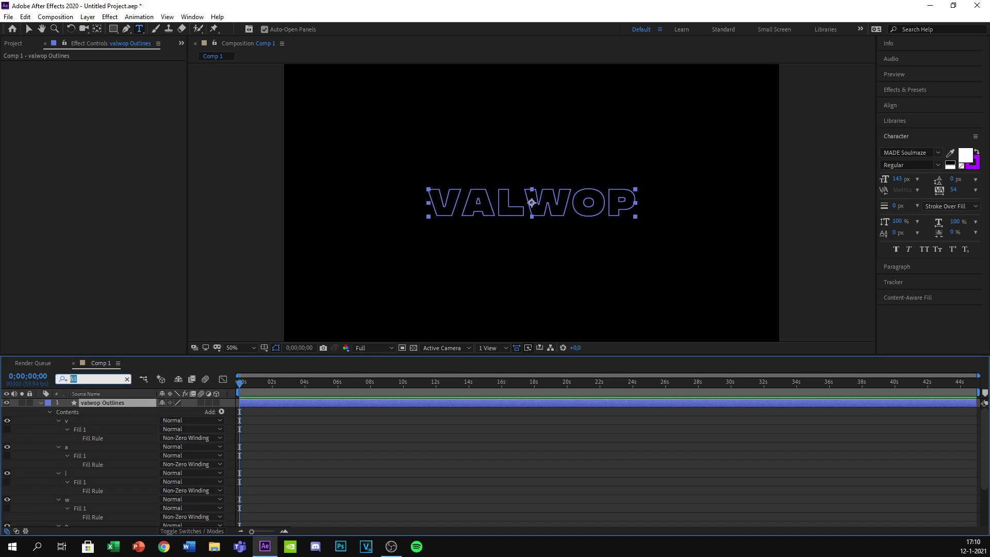
{"action": "type", "text": "stroke"}
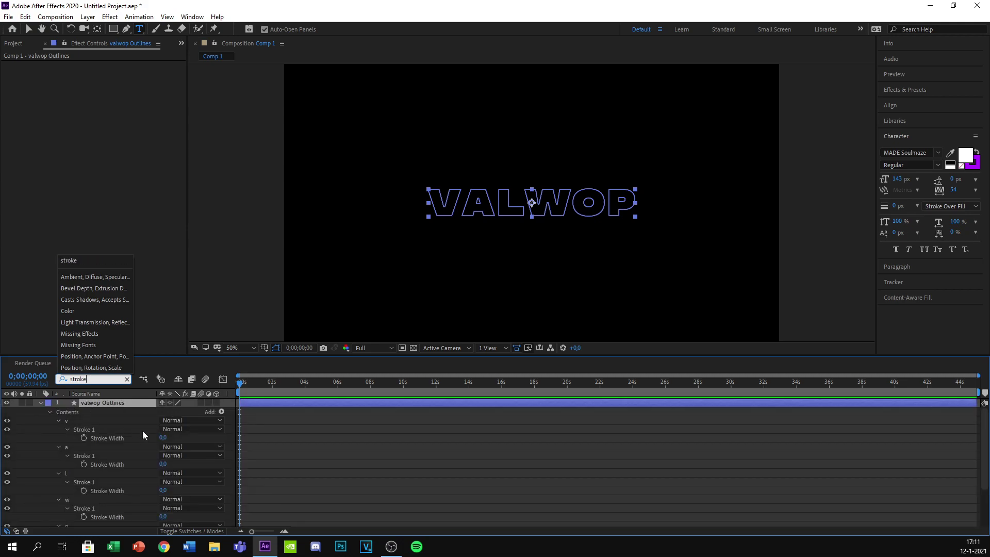
{"action": "left_click", "coordinate": [163, 438]}
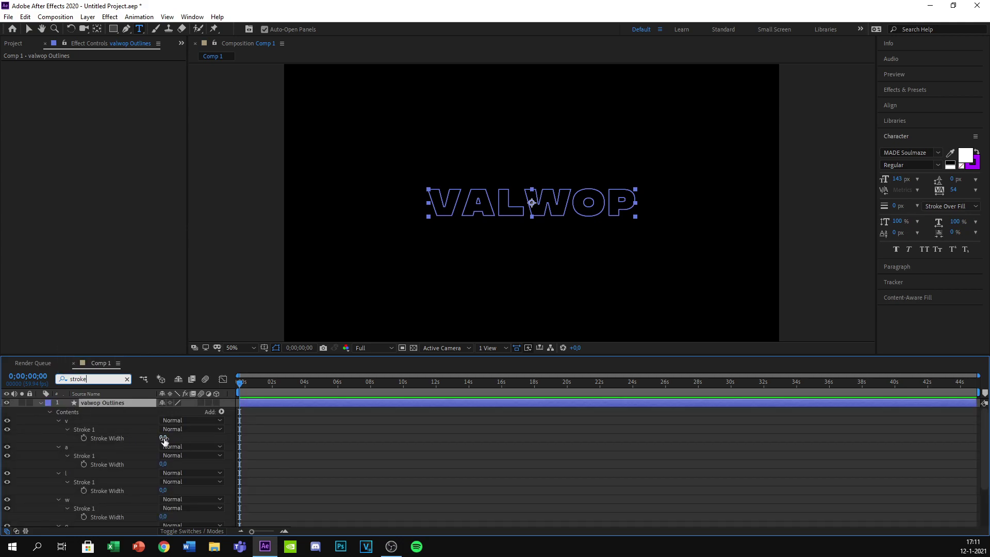
{"action": "left_click", "coordinate": [163, 438]}
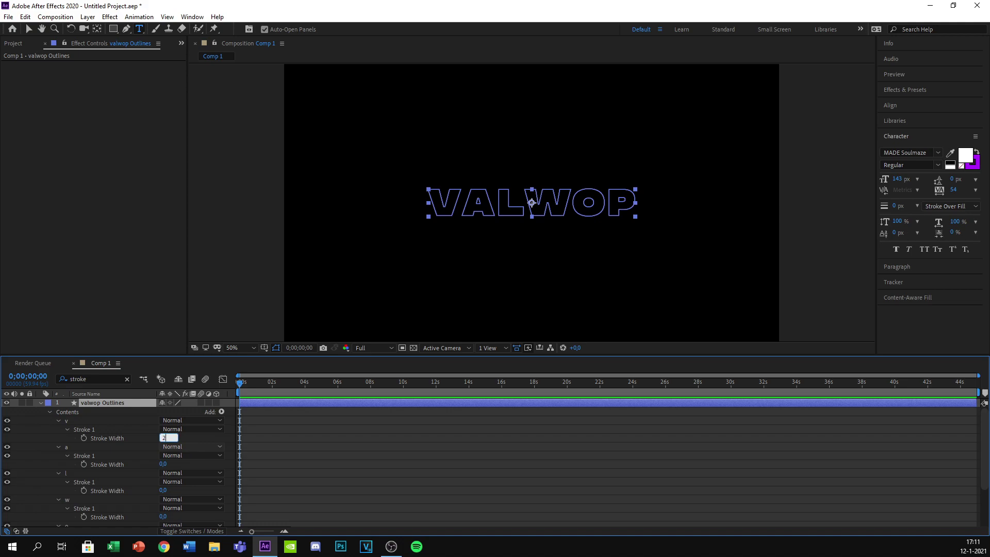
{"action": "type", "text": "2"}
{"action": "key", "text": "Return"}
{"action": "left_click", "coordinate": [163, 464]}
{"action": "type", "text": "2"}
{"action": "key", "text": "Return"}
{"action": "left_click", "coordinate": [163, 491]}
{"action": "type", "text": "2"}
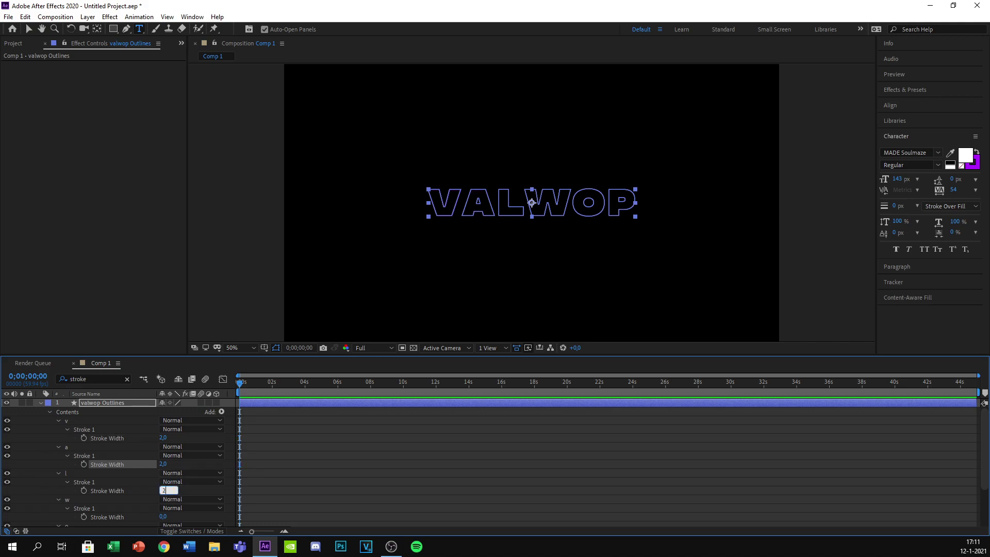
{"action": "key", "text": "Return"}
Set the stroke width of the letters w, o and p to 2
{"action": "left_click", "coordinate": [163, 517]}
{"action": "type", "text": "2"}
{"action": "key", "text": "Return"}
{"action": "scroll", "coordinate": [143, 494], "scroll_direction": "down", "scroll_amount": 3}
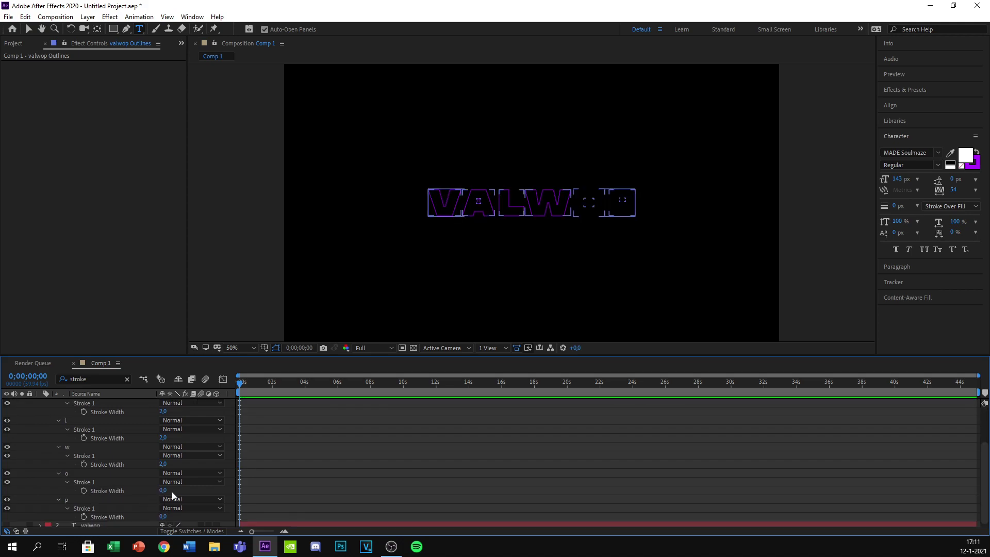
{"action": "type", "text": "2"}
{"action": "key", "text": "Return"}
{"action": "left_click", "coordinate": [164, 517]}
{"action": "key", "text": "Return"}
{"action": "scroll", "coordinate": [231, 394], "scroll_direction": "up", "scroll_amount": 5}
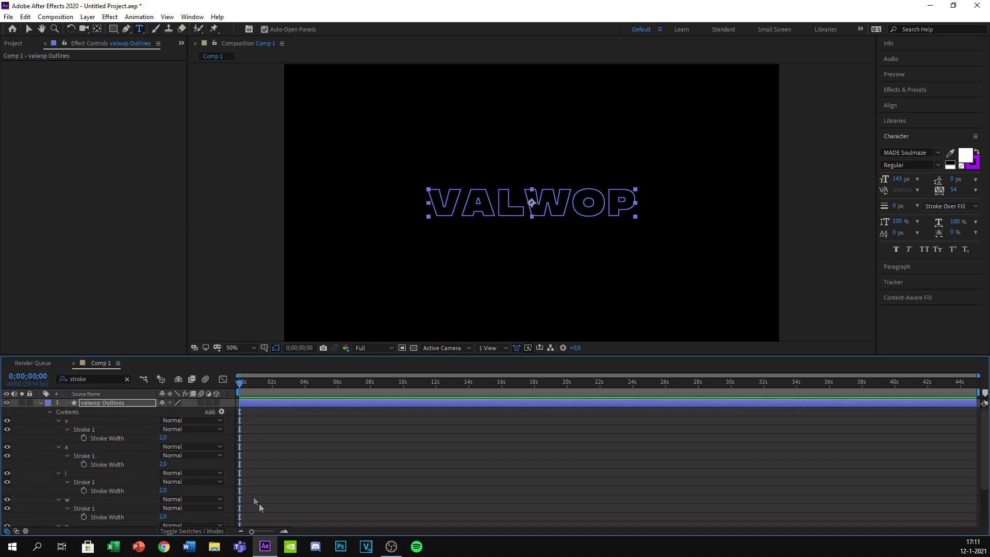
Move the composition's current time to 0;00;00;27
{"action": "left_click_drag", "start_coordinate": [253, 532], "coordinate": [267, 532]}
{"action": "key", "text": "space"}
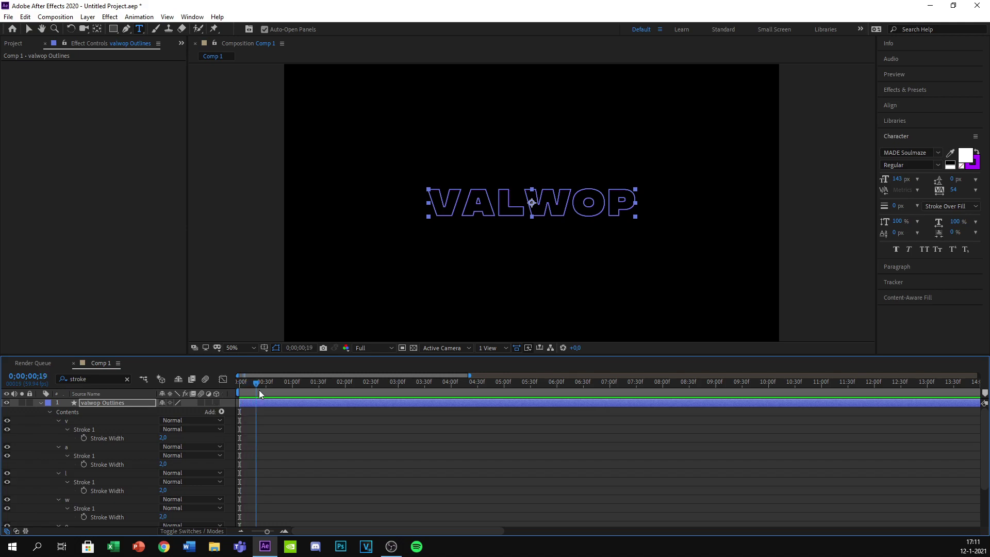
{"action": "left_click_drag", "start_coordinate": [267, 532], "coordinate": [273, 535]}
{"action": "left_click", "coordinate": [298, 389]}
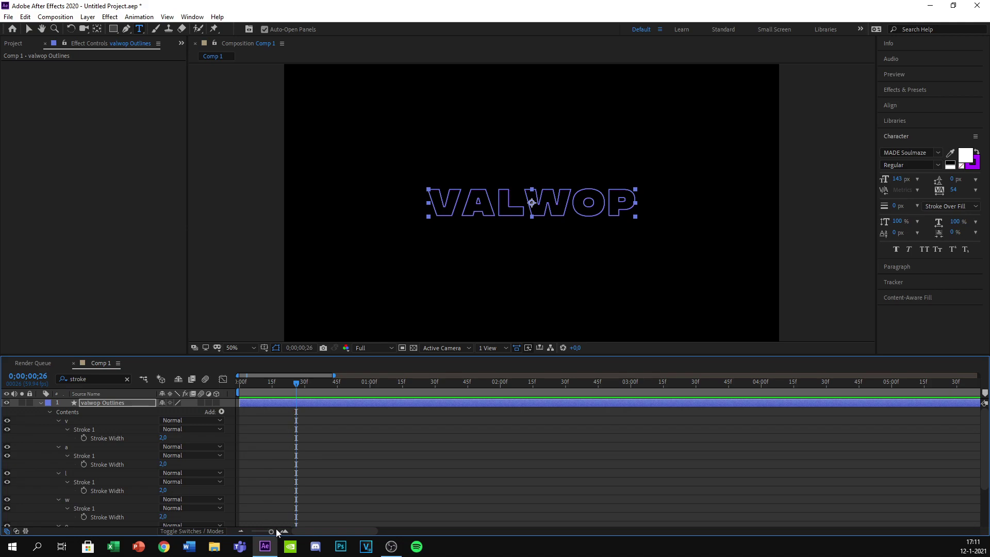
{"action": "left_click_drag", "start_coordinate": [275, 531], "coordinate": [274, 531]}
{"action": "mouse_move", "coordinate": [450, 384]}
{"action": "left_mouse_down"}
{"action": "mouse_move", "coordinate": [481, 395]}
{"action": "mouse_move", "coordinate": [461, 399]}
{"action": "left_mouse_up"}
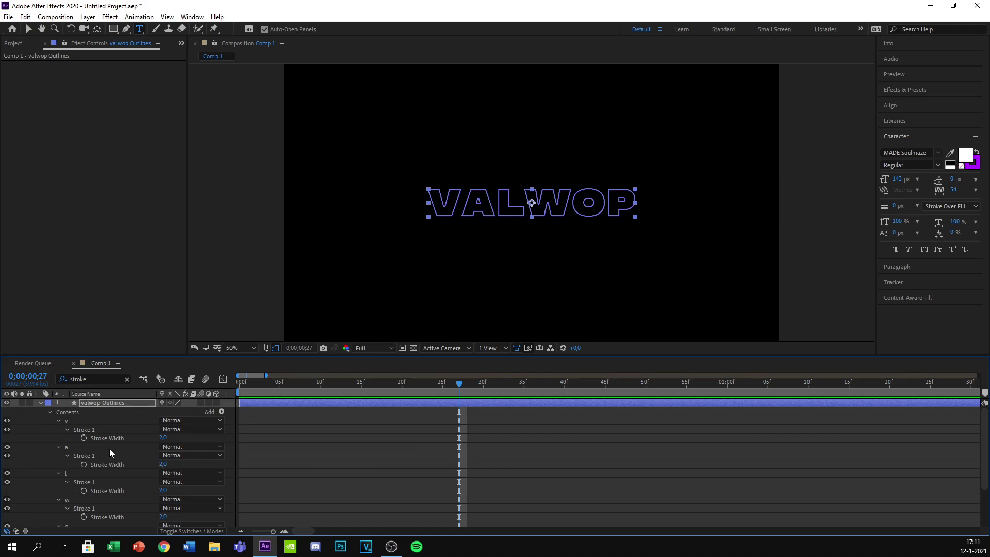
Add a Stroke Width keyframe for each of the six letters at 0;00;00;27
{"action": "left_click", "coordinate": [83, 438]}
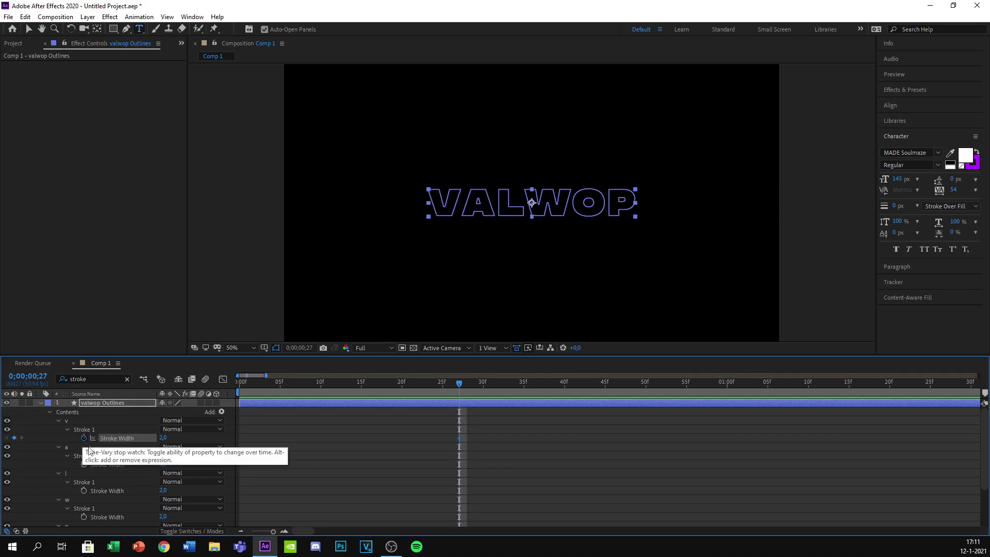
{"action": "left_click", "coordinate": [83, 465]}
{"action": "scroll", "coordinate": [95, 485], "scroll_direction": "down", "scroll_amount": 1}
{"action": "left_click", "coordinate": [83, 465]}
{"action": "left_click", "coordinate": [83, 491]}
{"action": "scroll", "coordinate": [93, 503], "scroll_direction": "down", "scroll_amount": 1}
{"action": "left_click", "coordinate": [82, 498]}
{"action": "left_click", "coordinate": [84, 490]}
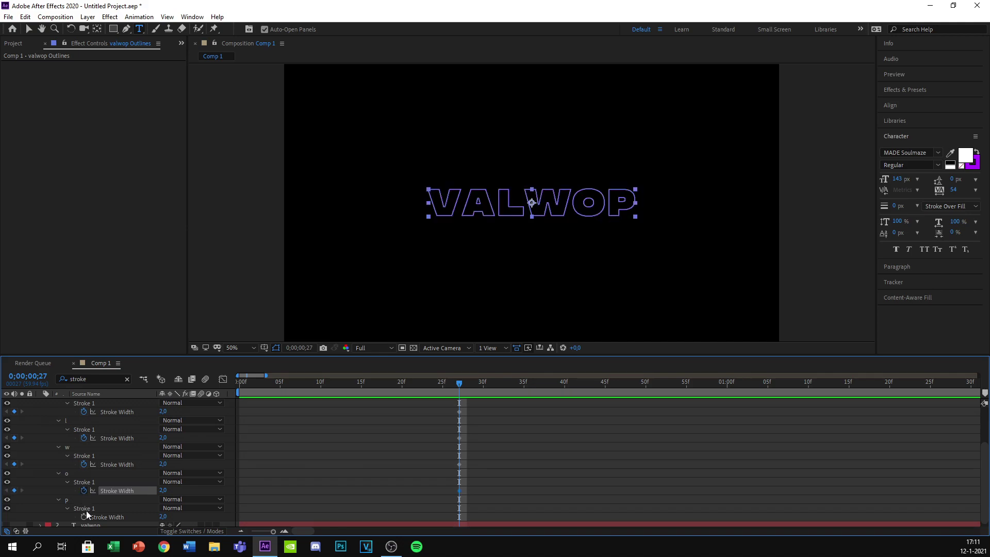
{"action": "left_click", "coordinate": [84, 517]}
Return to the composition's start at 0;00;00;00 and set the stroke width of the letters v and a to 12
{"action": "left_click_drag", "start_coordinate": [459, 385], "coordinate": [239, 384]}
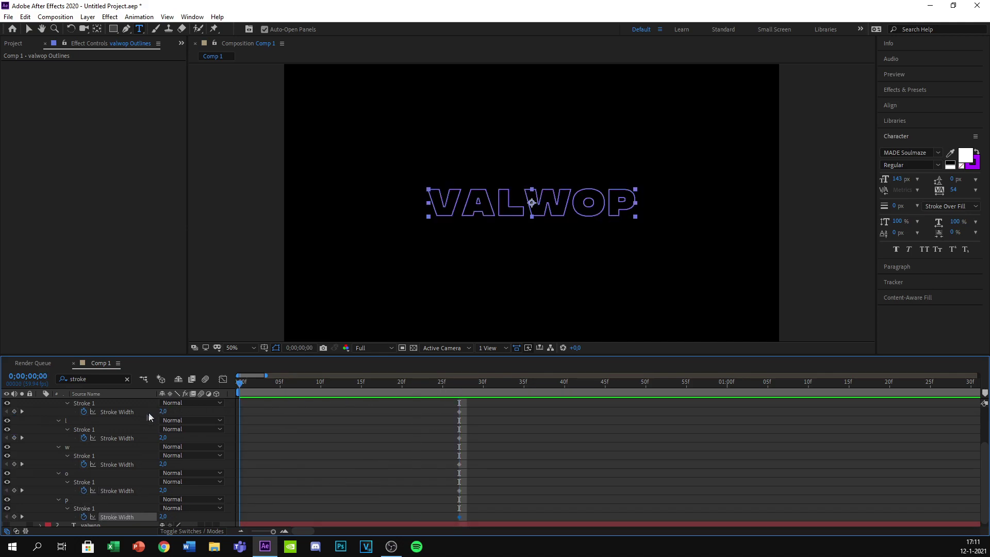
{"action": "scroll", "coordinate": [707, 481], "scroll_direction": "up", "scroll_amount": 2}
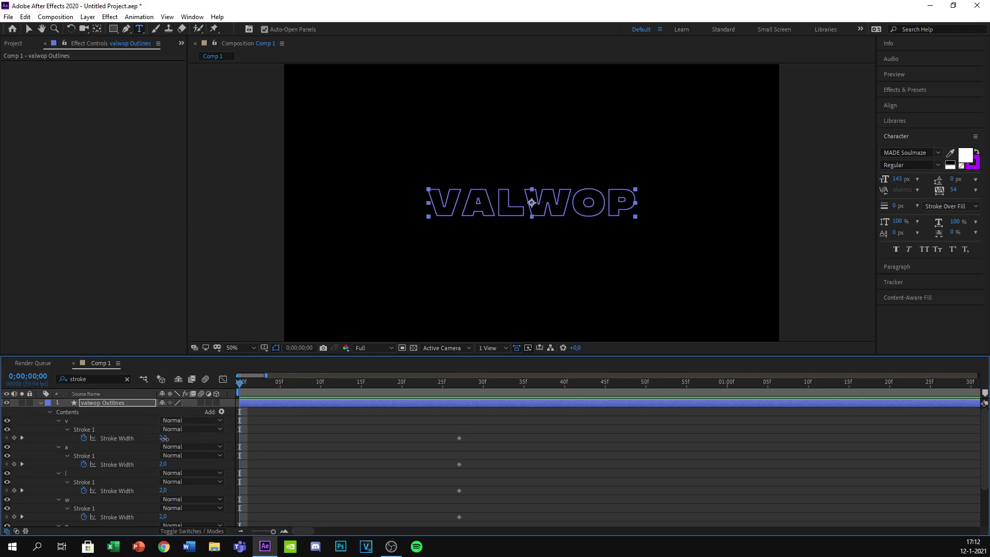
{"action": "left_click_drag", "start_coordinate": [160, 438], "coordinate": [166, 438]}
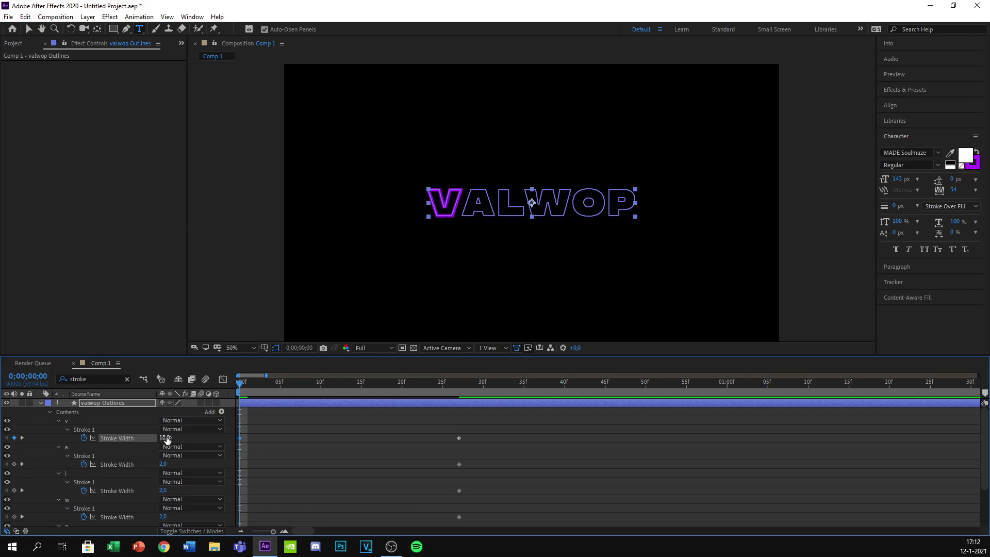
{"action": "left_click", "coordinate": [164, 439]}
{"action": "left_click", "coordinate": [164, 464]}
{"action": "key", "text": "Return"}
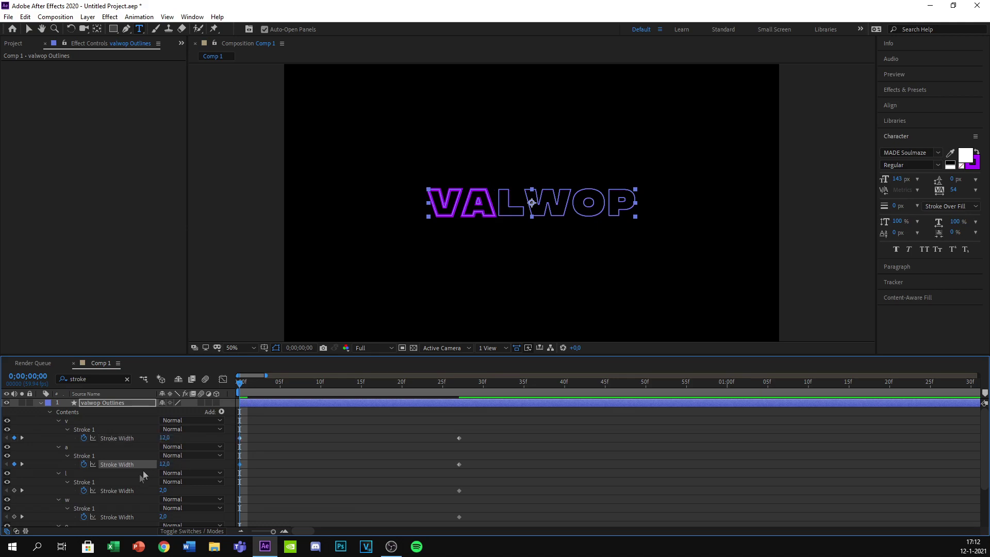
Set the stroke width of the letters l and w to 12 at 0;00;00;00
{"action": "left_click", "coordinate": [163, 491]}
{"action": "type", "text": "12"}
{"action": "key", "text": "Return"}
{"action": "left_click", "coordinate": [165, 517]}
{"action": "type", "text": "12"}
{"action": "key", "text": "Return"}
Set the stroke width of the letters o and p to 12 at 0;00;00;00
{"action": "scroll", "coordinate": [179, 509], "scroll_direction": "down", "scroll_amount": 1}
{"action": "left_click", "coordinate": [163, 517]}
{"action": "type", "text": "12"}
{"action": "key", "text": "Return"}
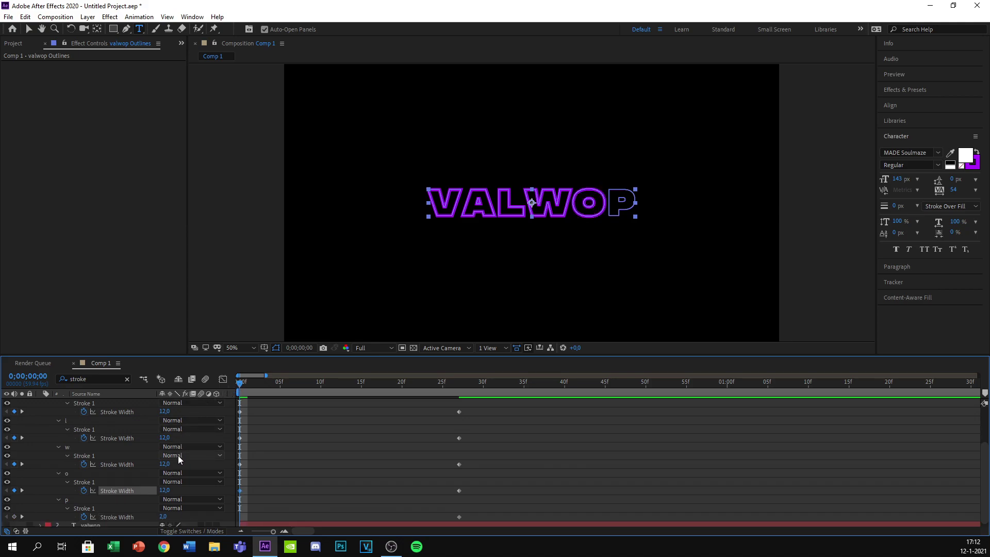
{"action": "scroll", "coordinate": [170, 464], "scroll_direction": "down", "scroll_amount": 1}
{"action": "left_click", "coordinate": [164, 514]}
{"action": "type", "text": "12"}
{"action": "key", "text": "Return"}
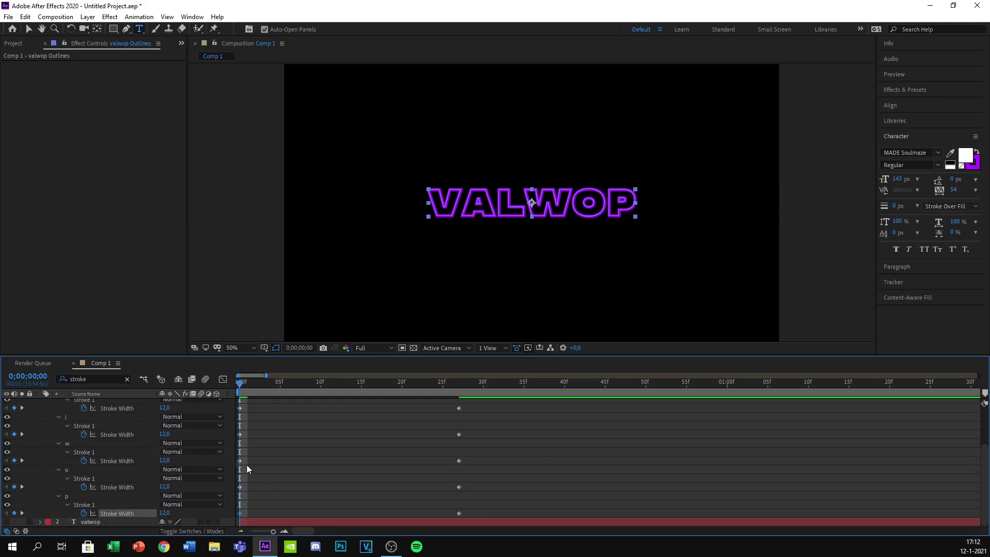
Play back the stroke width animation of the outlined text to check it
{"action": "scroll", "coordinate": [268, 451], "scroll_direction": "up", "scroll_amount": 3}
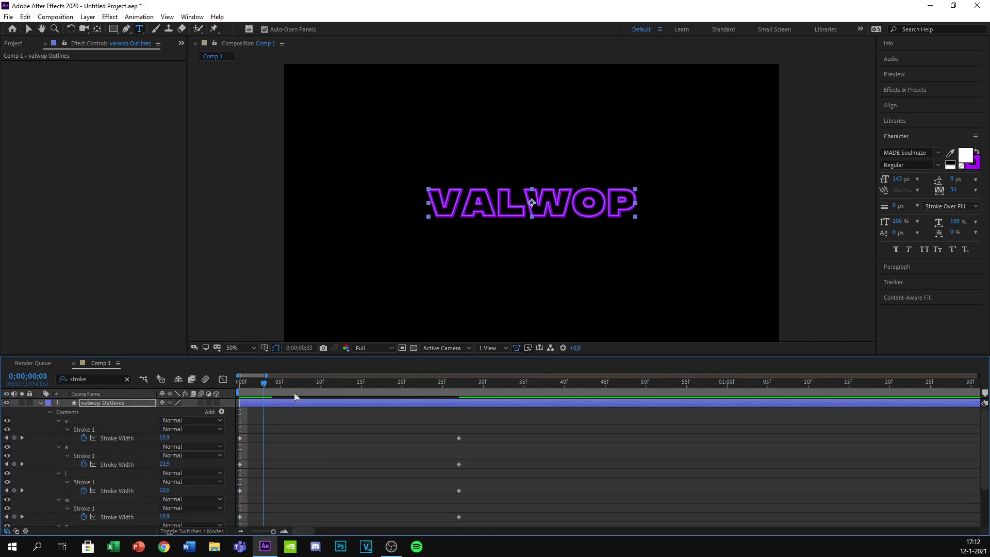
{"action": "key", "text": "space"}
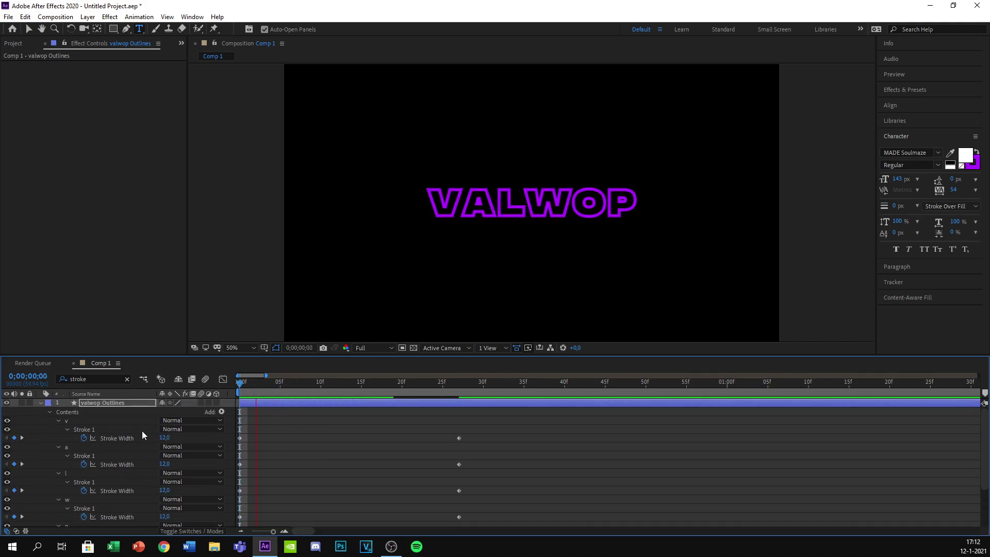
{"action": "key", "text": "space"}
{"action": "scroll", "coordinate": [495, 464], "scroll_direction": "down", "scroll_amount": 2}
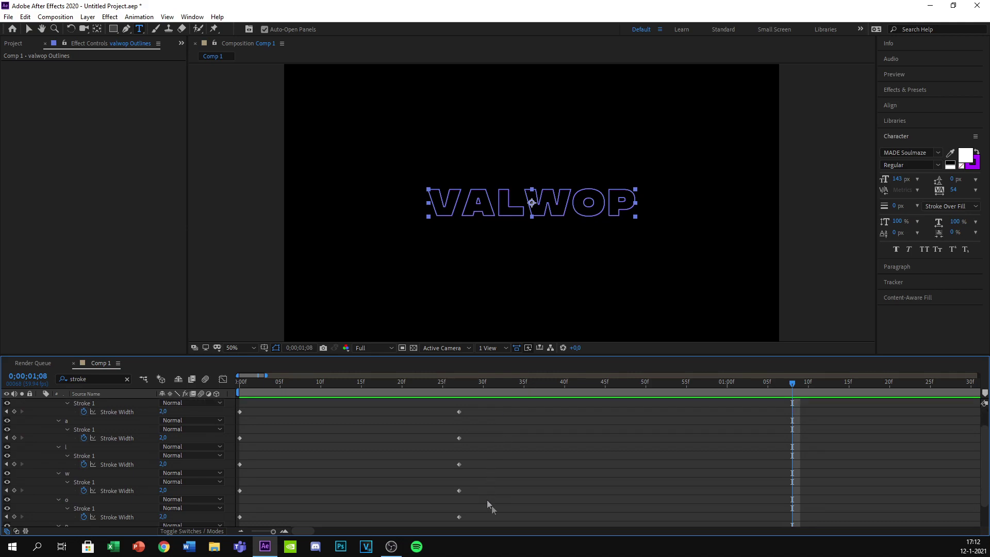
Apply Easy Ease to both Stroke Width keyframes of all six letters
{"action": "mouse_move", "coordinate": [452, 519]}
{"action": "left_mouse_down"}
{"action": "mouse_move", "coordinate": [276, 476]}
{"action": "mouse_move", "coordinate": [227, 446]}
{"action": "mouse_move", "coordinate": [234, 395]}
{"action": "mouse_move", "coordinate": [237, 436]}
{"action": "left_mouse_up"}
{"action": "right_click", "coordinate": [240, 438]}
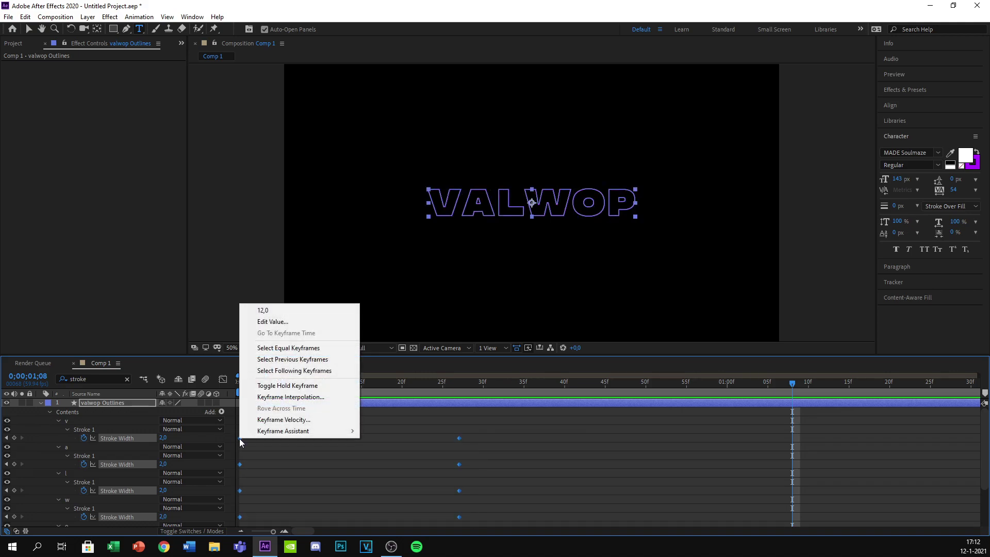
{"action": "mouse_move", "coordinate": [283, 432]}
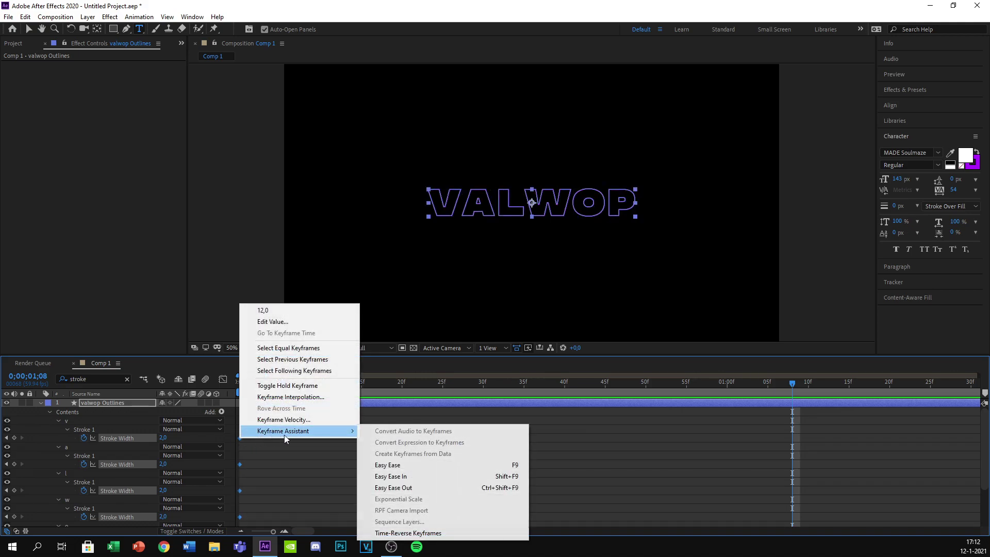
{"action": "left_click", "coordinate": [395, 466]}
{"action": "scroll", "coordinate": [675, 450], "scroll_direction": "down", "scroll_amount": 2}
{"action": "scroll", "coordinate": [438, 466], "scroll_direction": "up", "scroll_amount": 2}
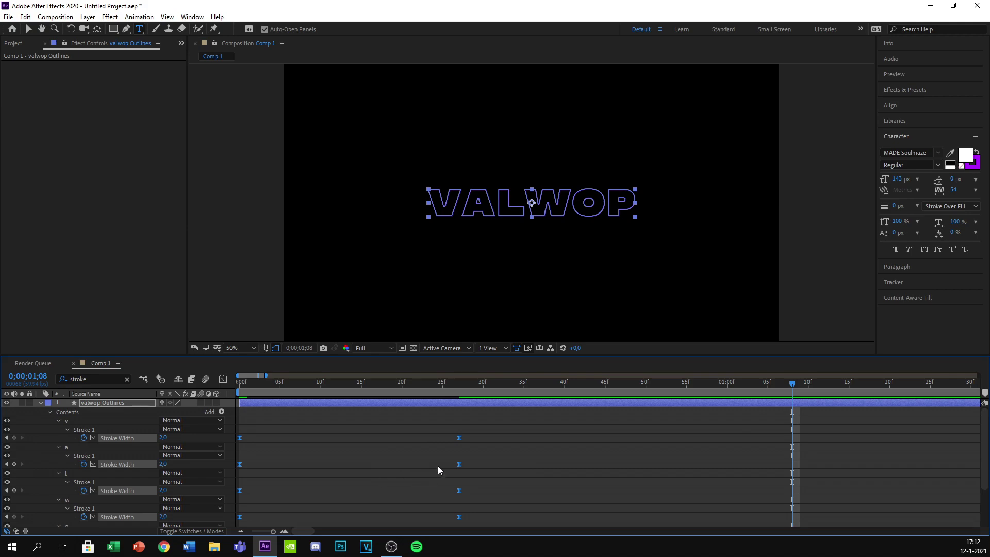
Preview the eased stroke width animation and return to 0;00;00;00
{"action": "key", "text": "space"}
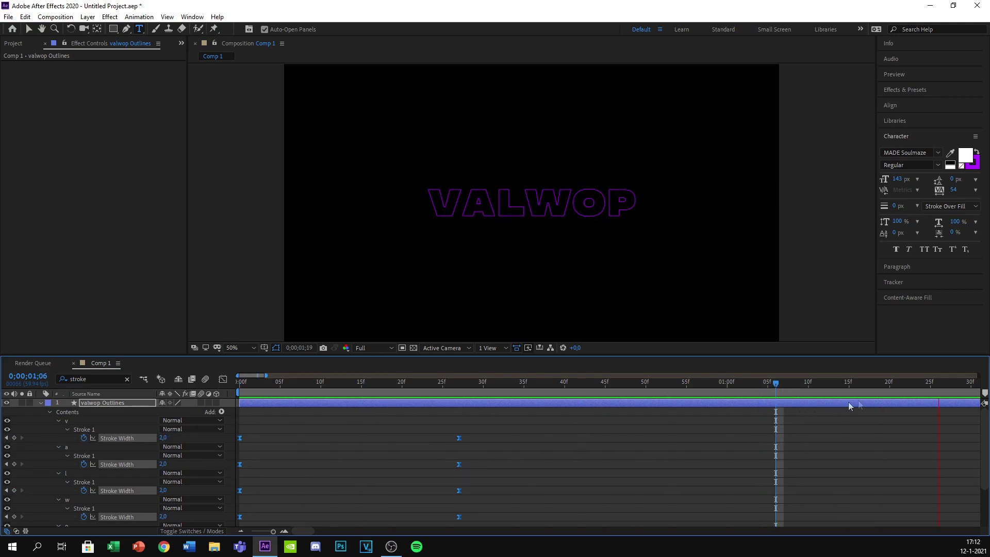
{"action": "left_click_drag", "start_coordinate": [271, 532], "coordinate": [254, 532]}
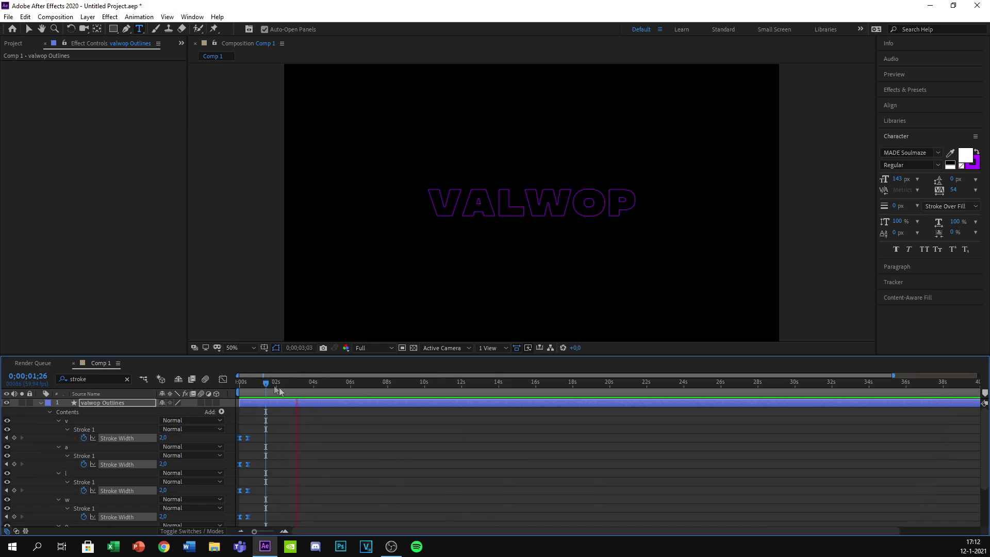
{"action": "left_click_drag", "start_coordinate": [269, 381], "coordinate": [308, 395]}
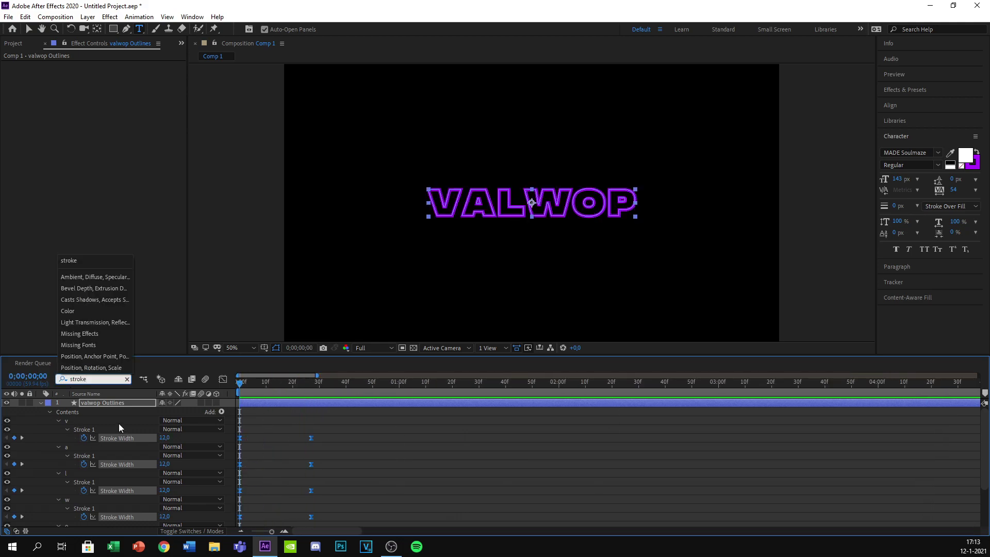
Add Trim Paths to the contents of the valwop Outlines layer and reveal its properties
{"action": "left_click", "coordinate": [119, 425]}
{"action": "scroll", "coordinate": [111, 428], "scroll_direction": "down", "scroll_amount": 3}
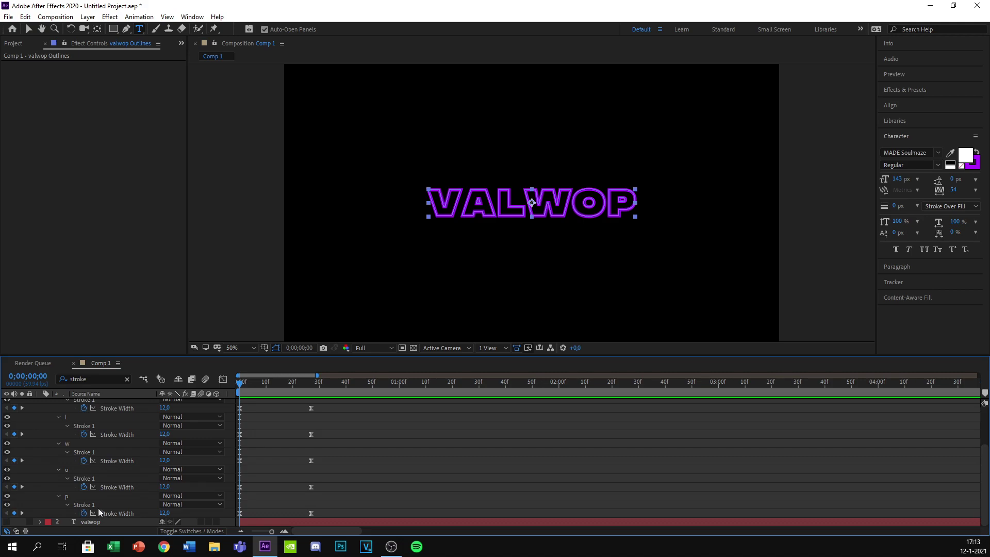
{"action": "scroll", "coordinate": [93, 421], "scroll_direction": "up", "scroll_amount": 3}
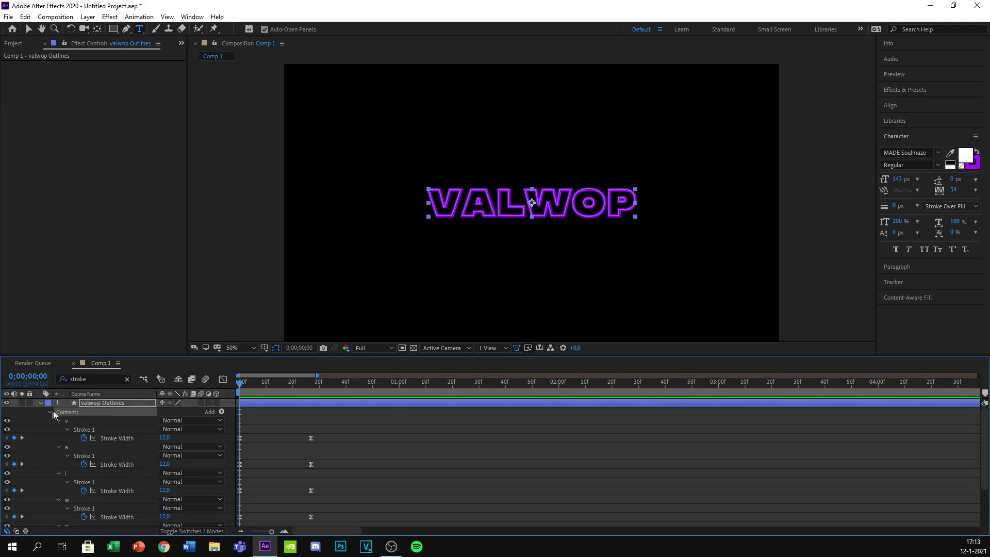
{"action": "left_click", "coordinate": [218, 415]}
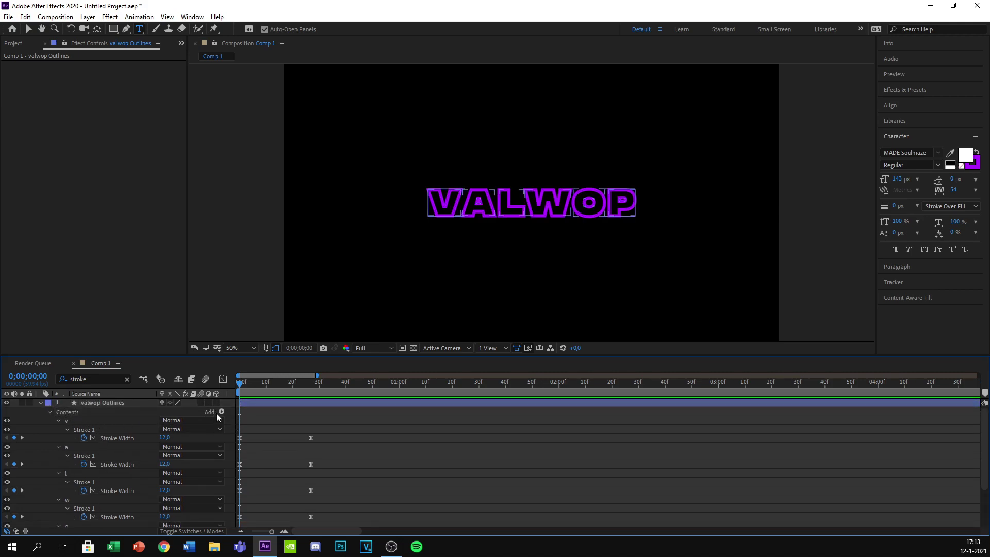
{"action": "left_click", "coordinate": [221, 412]}
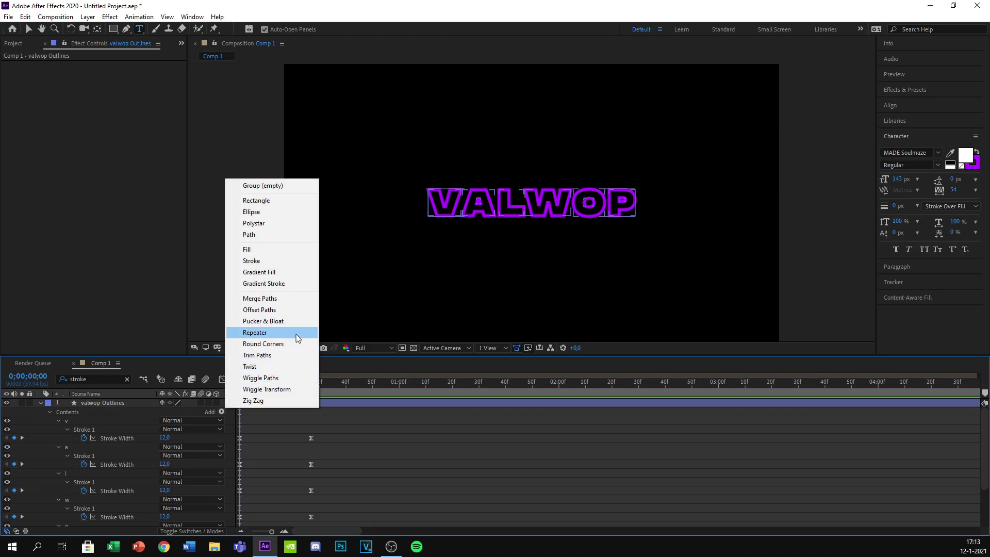
{"action": "left_click", "coordinate": [294, 355]}
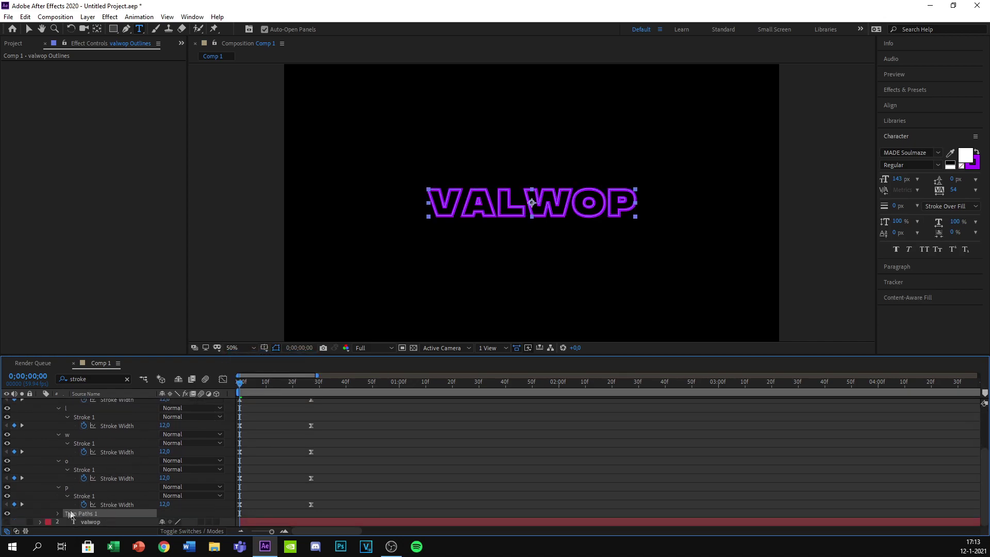
{"action": "left_click", "coordinate": [58, 514]}
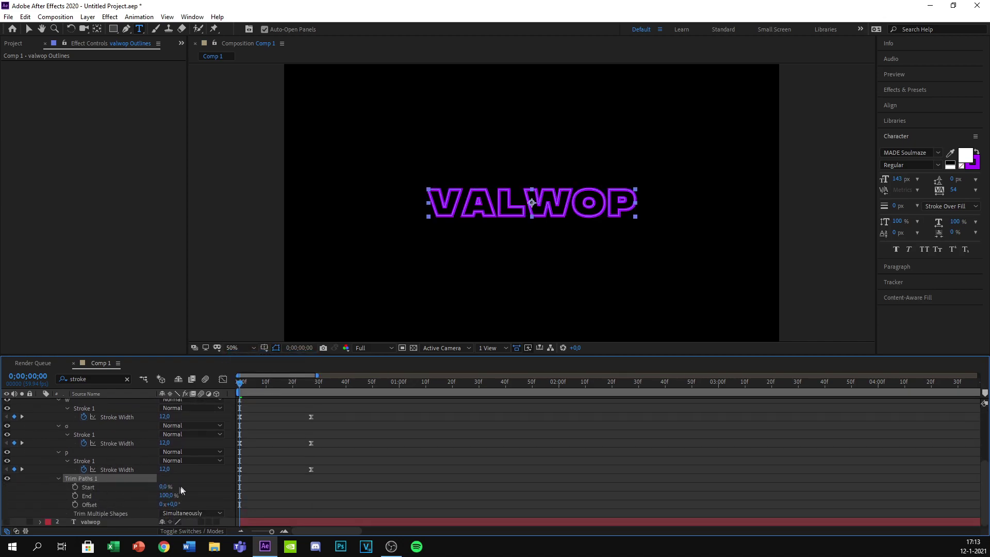
Start keyframing the Trim Paths End property at 0;00;00;00 with a value of 0%
{"action": "key", "text": "semicolon"}
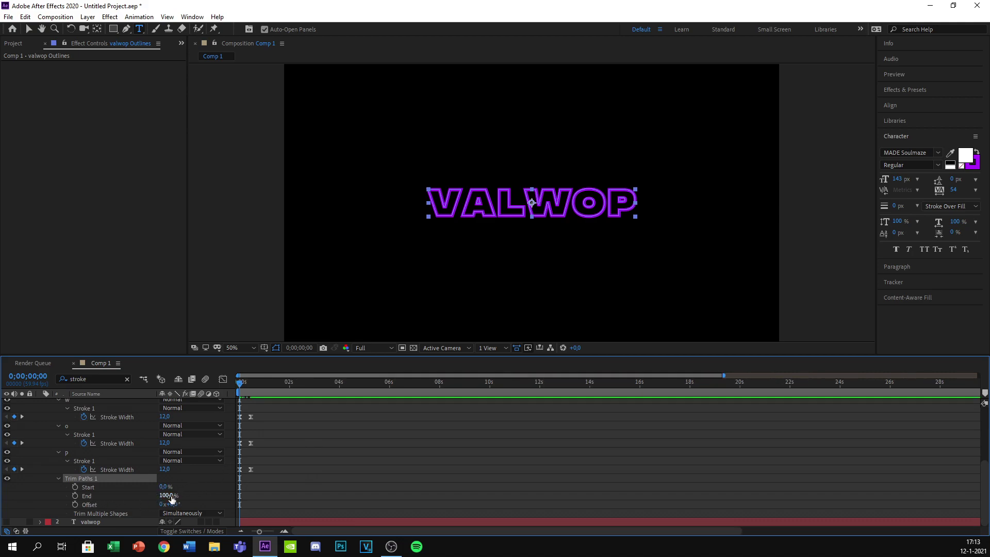
{"action": "left_click", "coordinate": [75, 496]}
{"action": "left_click_drag", "start_coordinate": [162, 499], "coordinate": [98, 504]}
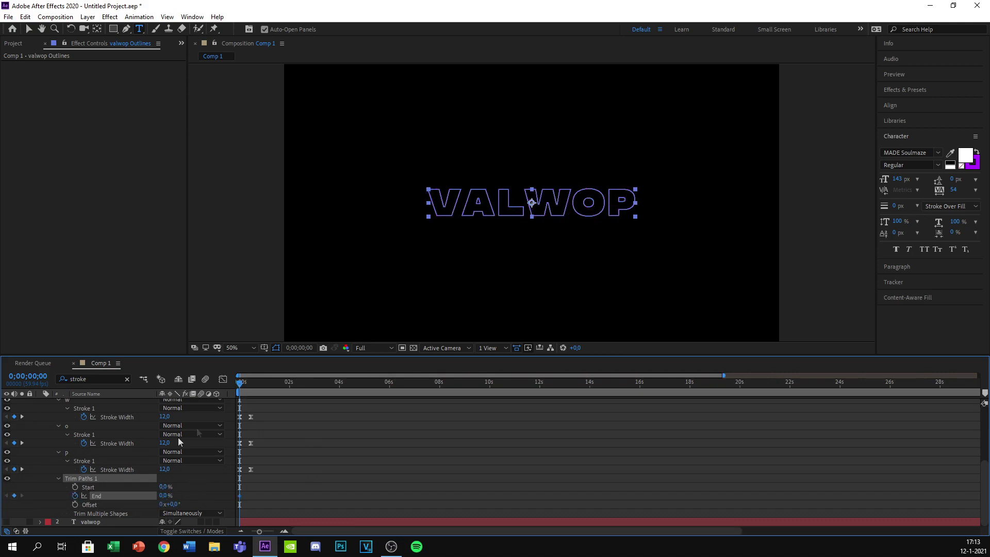
Set the Trim Paths End value to 100% at 0;00;00;27
{"action": "left_click_drag", "start_coordinate": [236, 382], "coordinate": [252, 387]}
{"action": "left_click_drag", "start_coordinate": [262, 539], "coordinate": [277, 538]}
{"action": "left_click_drag", "start_coordinate": [613, 387], "coordinate": [579, 396]}
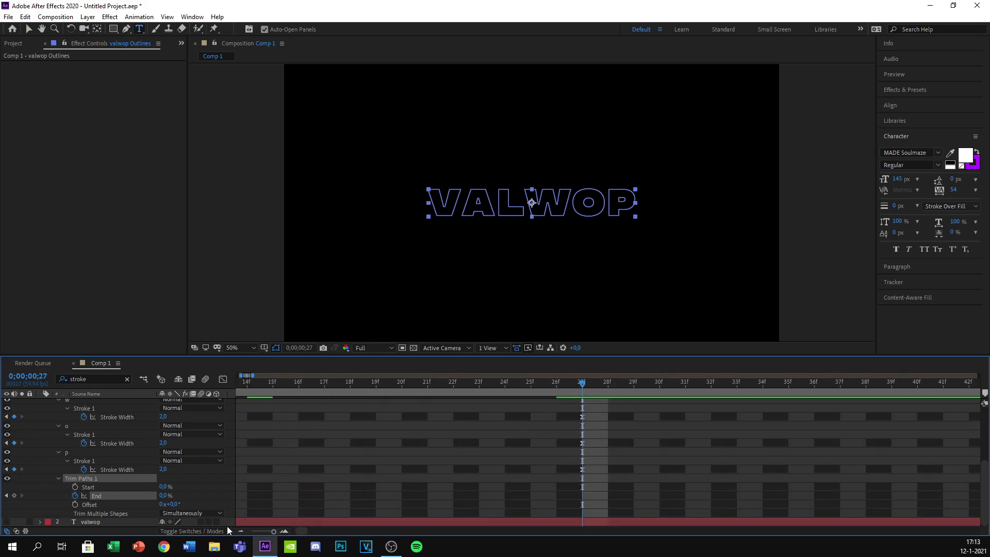
{"action": "left_click_drag", "start_coordinate": [268, 532], "coordinate": [270, 534]}
{"action": "left_click_drag", "start_coordinate": [163, 496], "coordinate": [240, 501]}
Apply Easy Ease to the Trim Paths End keyframes and preview the animation
{"action": "right_click", "coordinate": [240, 501]}
{"action": "mouse_move", "coordinate": [326, 494]}
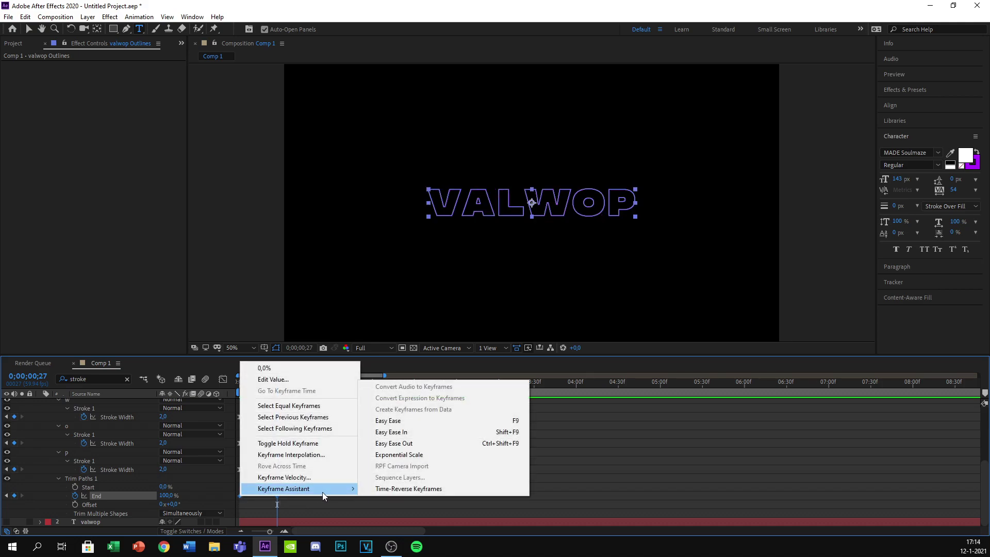
{"action": "left_click", "coordinate": [395, 422]}
{"action": "key", "text": "space"}
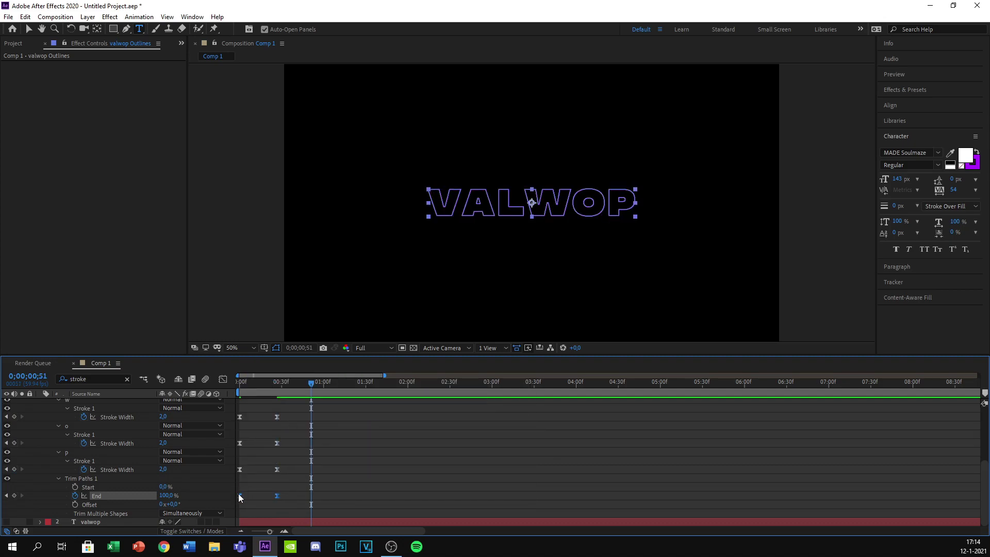
Set the End keyframes' velocity to 100% incoming influence and 28% outgoing influence
{"action": "right_click", "coordinate": [240, 498]}
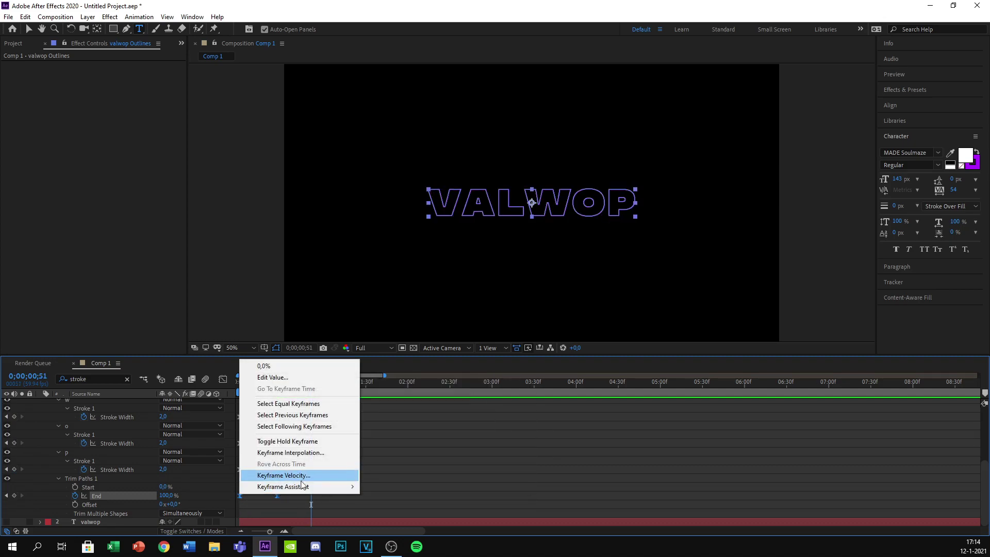
{"action": "left_click", "coordinate": [297, 477]}
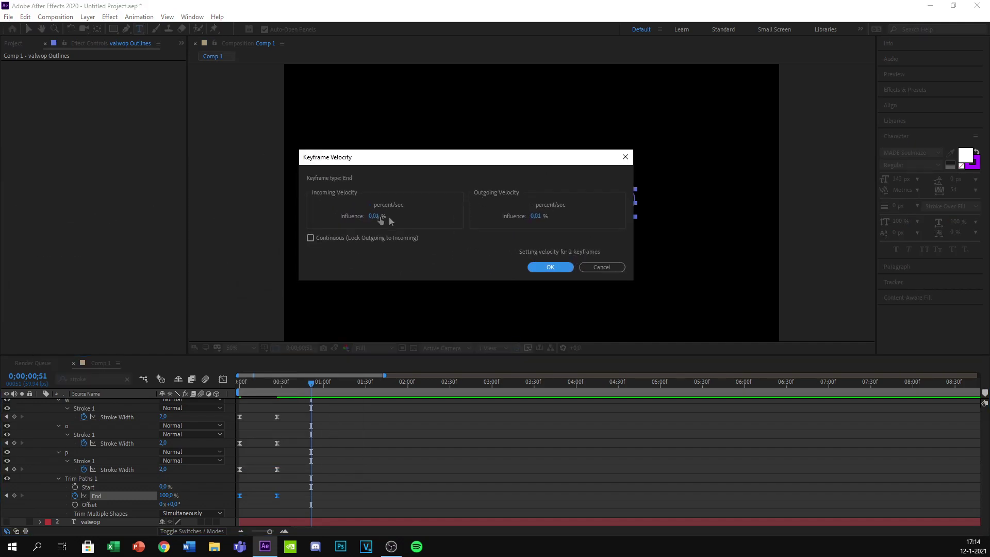
{"action": "left_click_drag", "start_coordinate": [372, 217], "coordinate": [524, 217]}
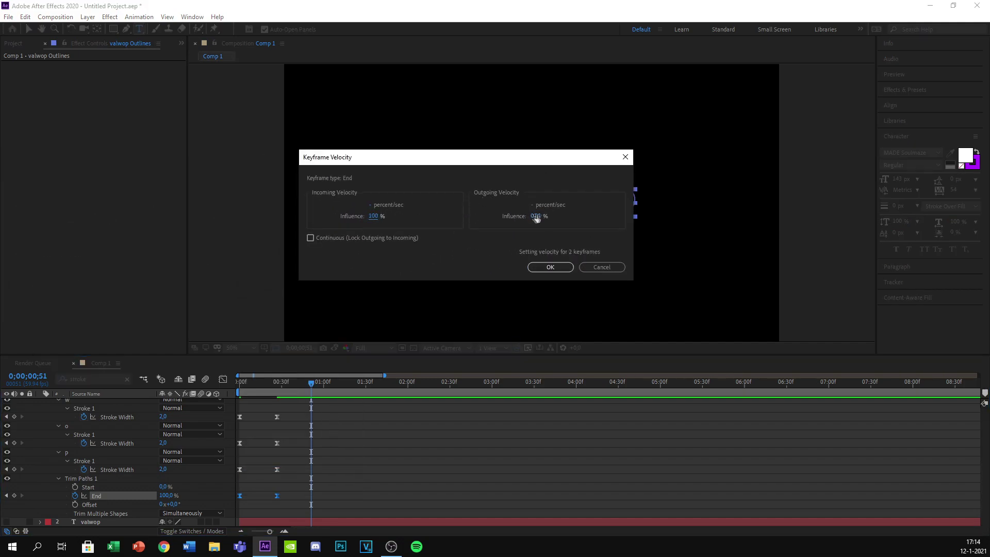
{"action": "left_click", "coordinate": [538, 217]}
{"action": "type", "text": "28"}
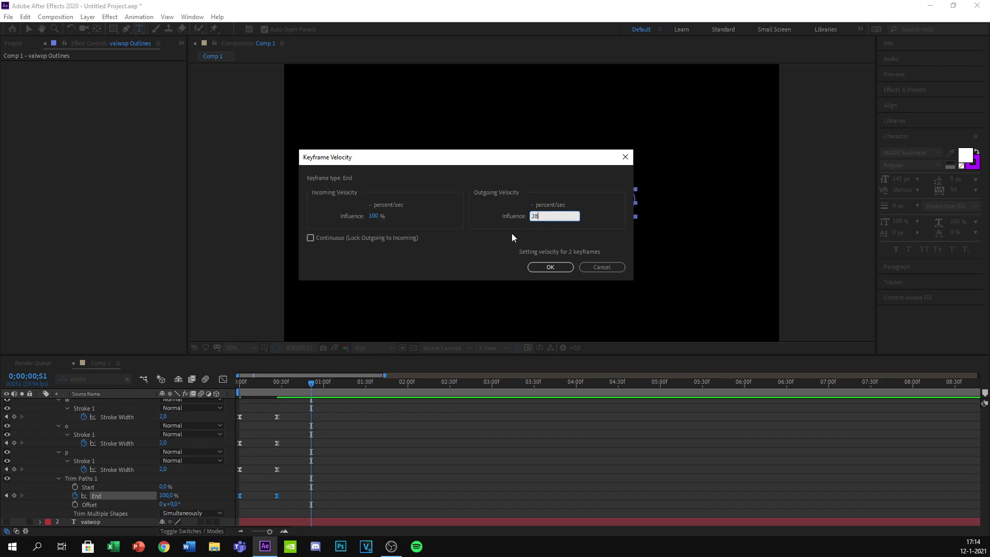
{"action": "left_click", "coordinate": [512, 238]}
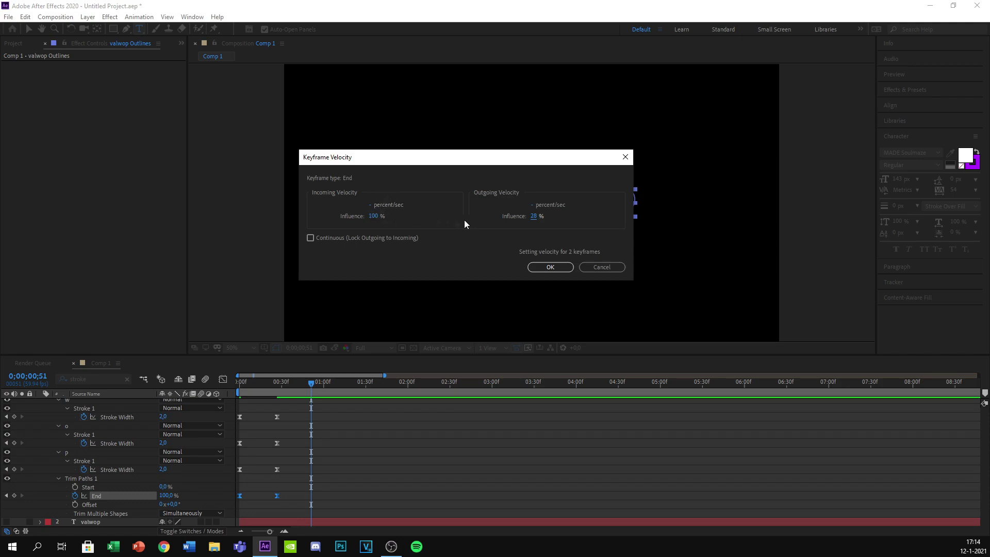
{"action": "left_click", "coordinate": [551, 266]}
Play the text reveal from the composition's start to check the new keyframe velocity
{"action": "key", "text": "Home"}
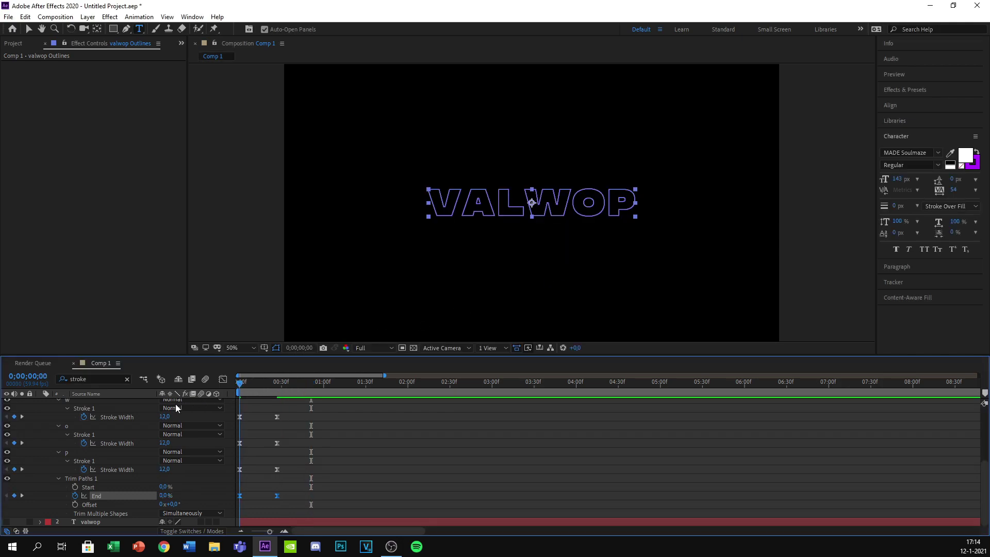
{"action": "key", "text": "space"}
{"action": "key", "text": "space"}
{"action": "key", "text": "space"}
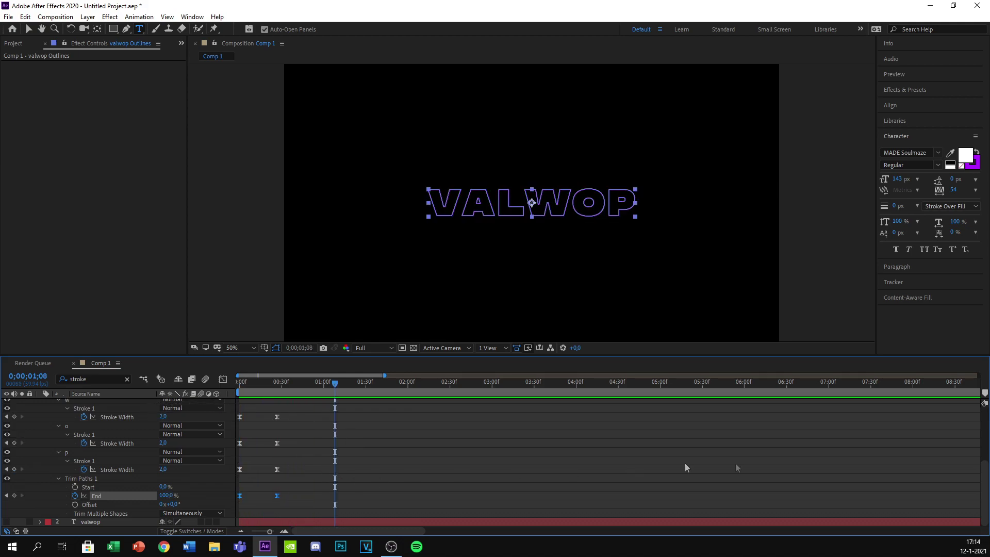
Move the ending Stroke Width keyframes of all letters and the ending Trim Paths End keyframe to 0;00;00;45
{"action": "scroll", "coordinate": [253, 436], "scroll_direction": "up", "scroll_amount": 3}
{"action": "left_click_drag", "start_coordinate": [264, 413], "coordinate": [306, 513]}
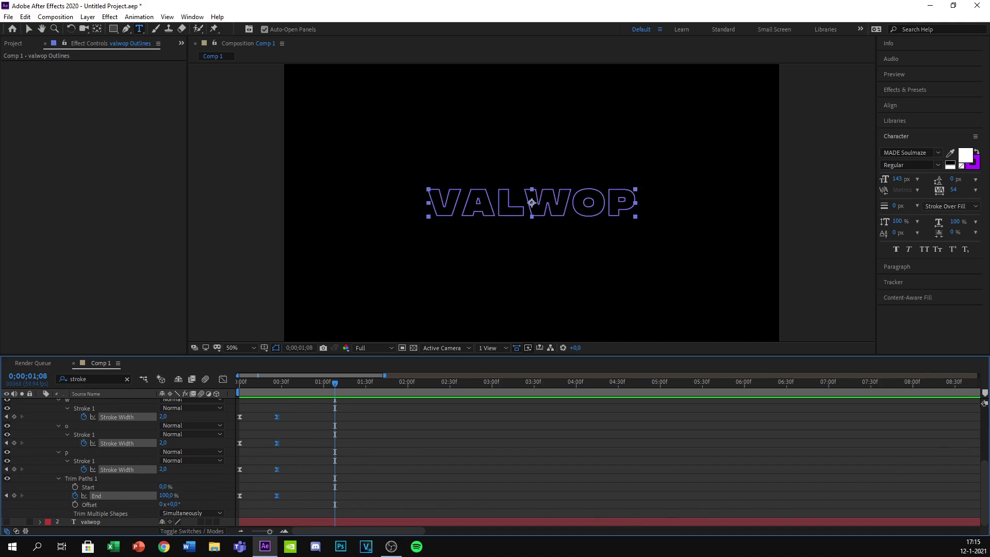
{"action": "scroll", "coordinate": [985, 445], "scroll_direction": "up", "scroll_amount": 5}
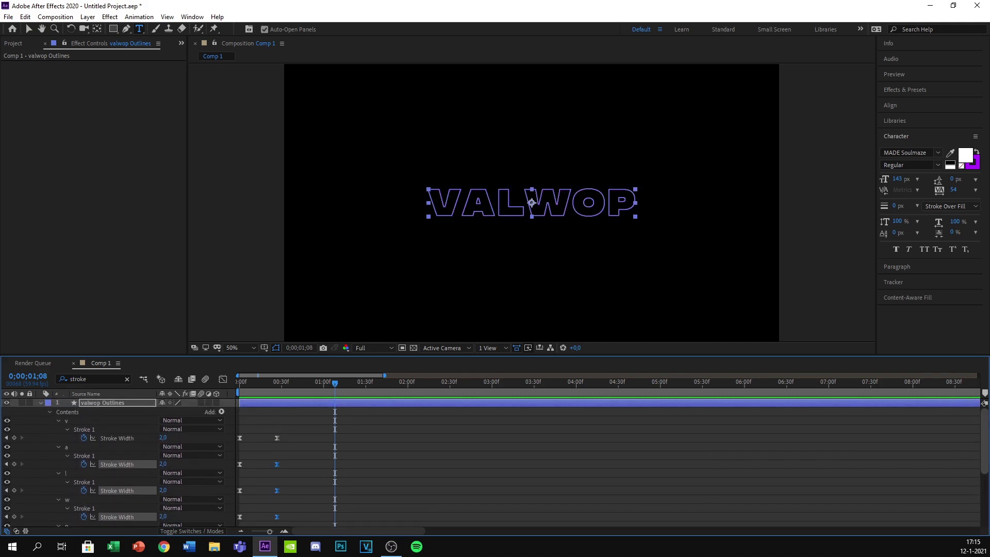
{"action": "left_click_drag", "start_coordinate": [265, 534], "coordinate": [273, 533]}
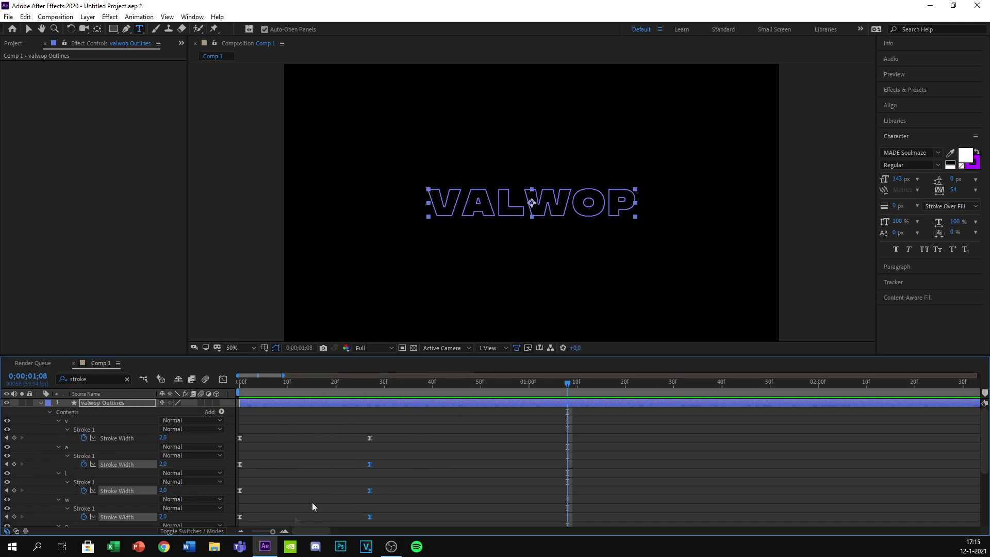
{"action": "left_click_drag", "start_coordinate": [569, 386], "coordinate": [457, 392]}
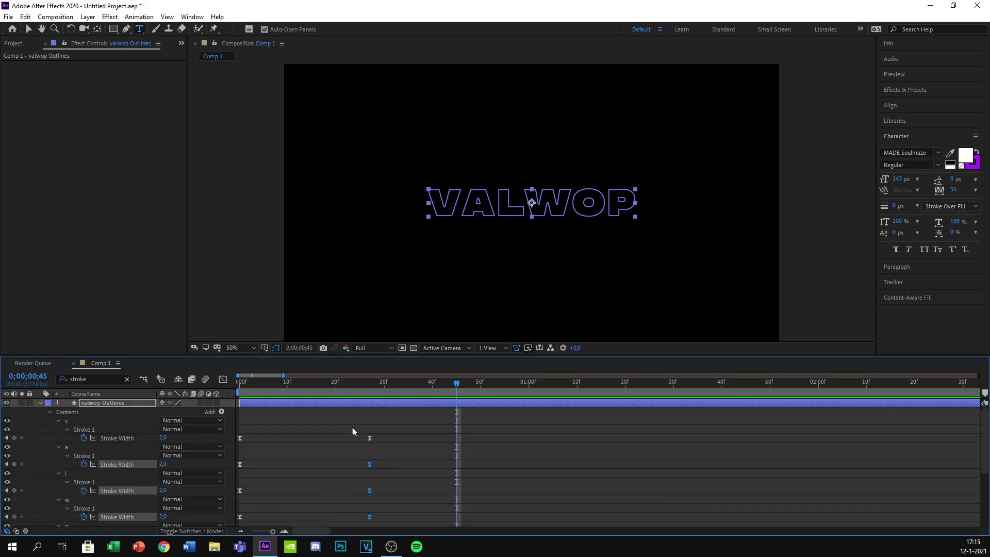
{"action": "left_click_drag", "start_coordinate": [362, 421], "coordinate": [461, 503]}
{"action": "left_click", "coordinate": [283, 534]}
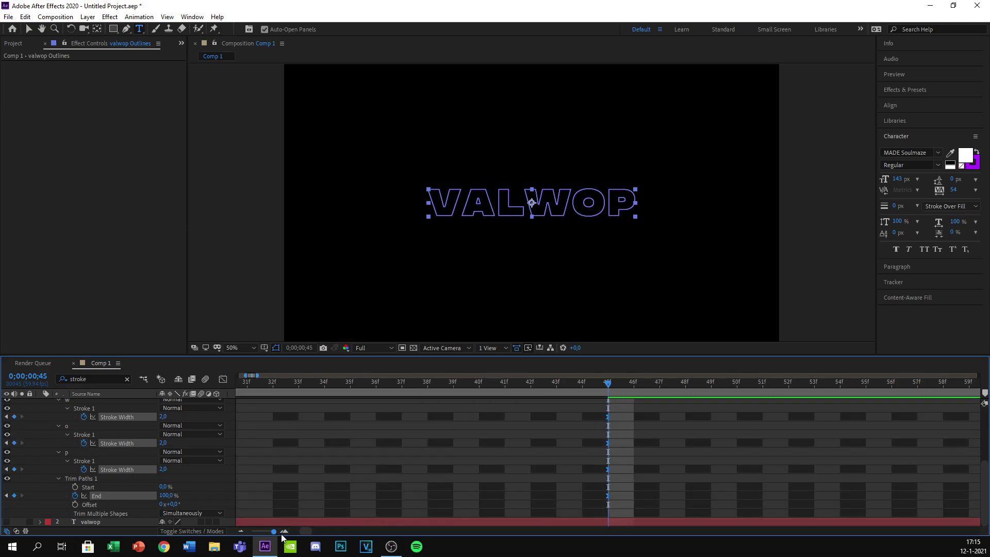
Preview the retimed outline reveal from the start of the composition
{"action": "left_click_drag", "start_coordinate": [281, 538], "coordinate": [209, 541]}
{"action": "left_click_drag", "start_coordinate": [253, 388], "coordinate": [197, 392]}
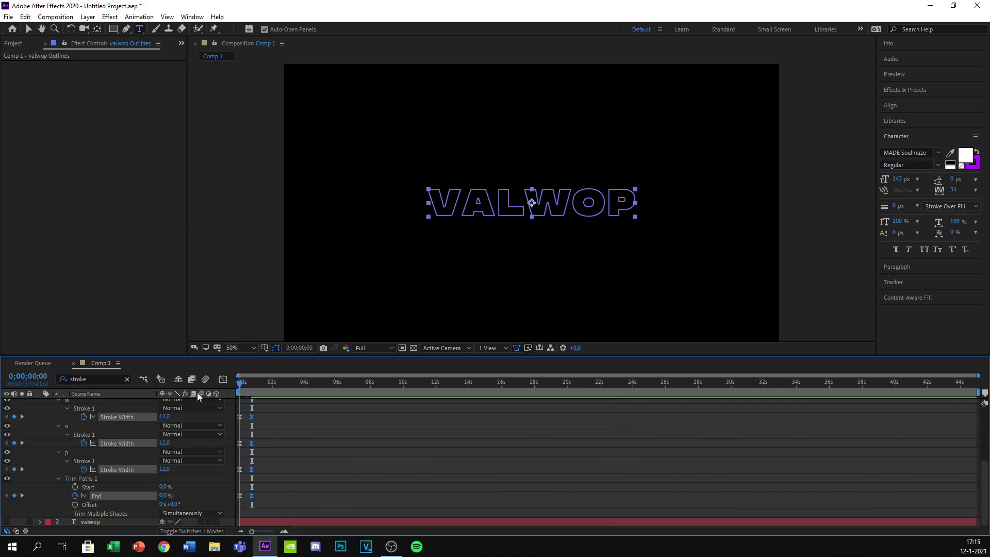
{"action": "key", "text": "space"}
{"action": "key", "text": "space"}
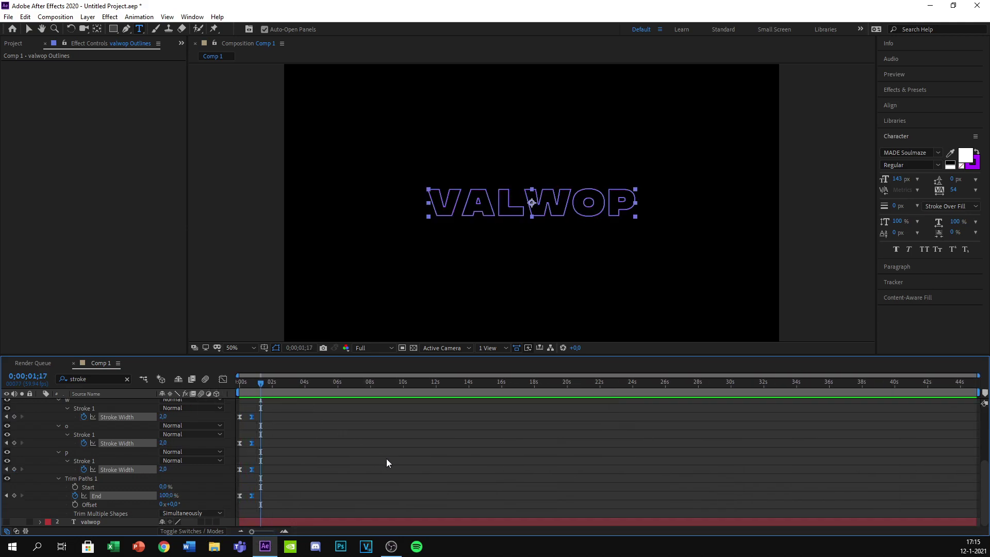
Collapse the valwop Outlines layer's properties and rename the layer as Strokes
{"action": "scroll", "coordinate": [401, 448], "scroll_direction": "up", "scroll_amount": 5}
{"action": "left_click", "coordinate": [41, 403]}
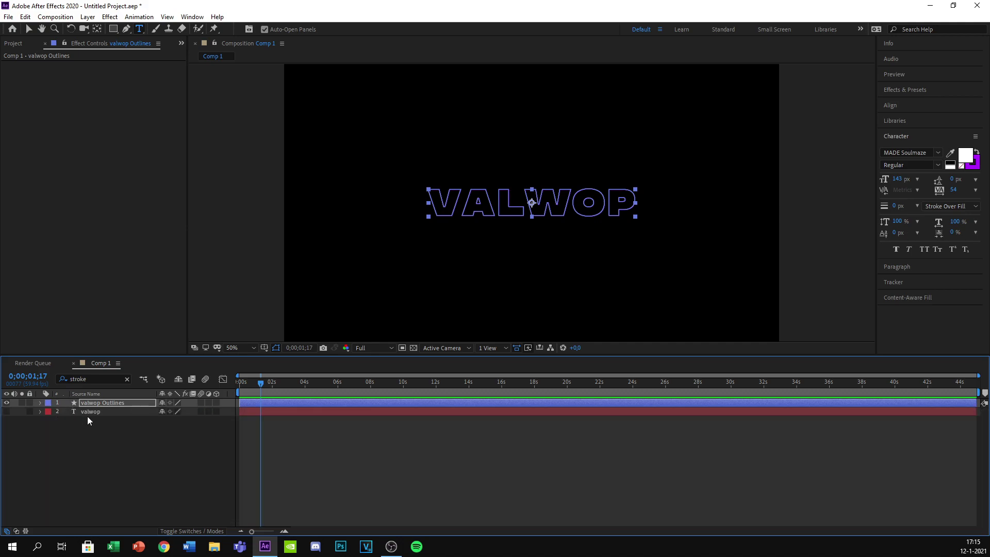
{"action": "left_click", "coordinate": [87, 417]}
{"action": "left_click", "coordinate": [86, 412]}
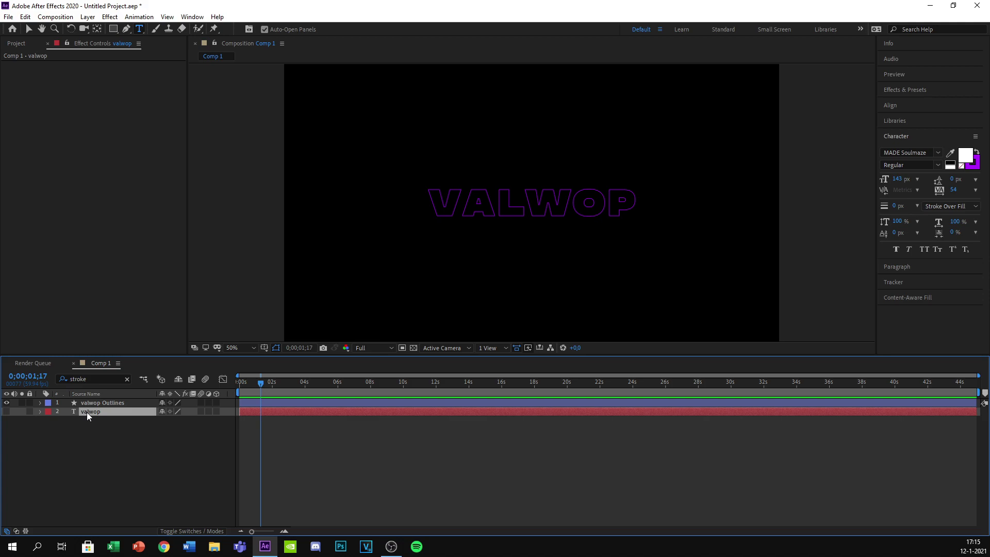
{"action": "right_click", "coordinate": [87, 413]}
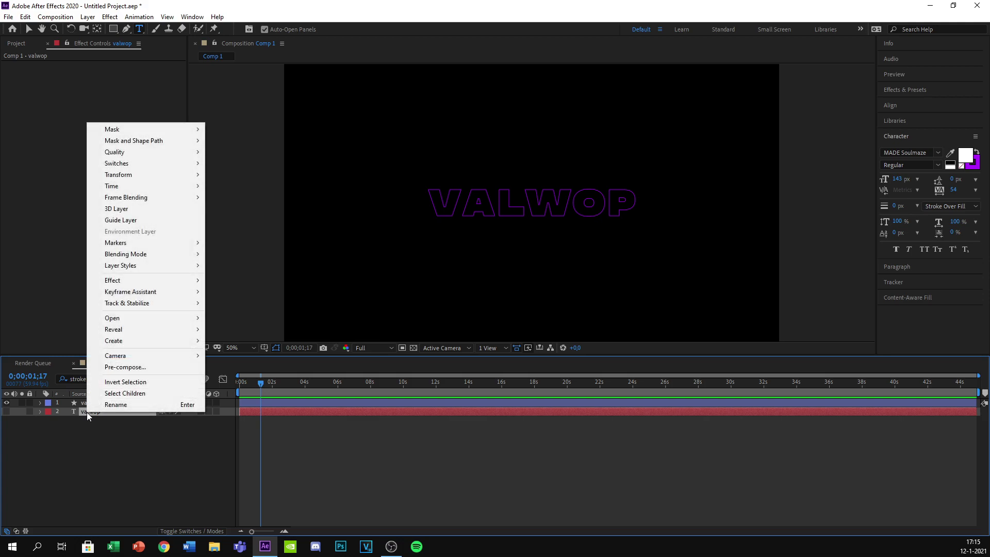
{"action": "left_click", "coordinate": [79, 404]}
{"action": "right_click", "coordinate": [79, 403]}
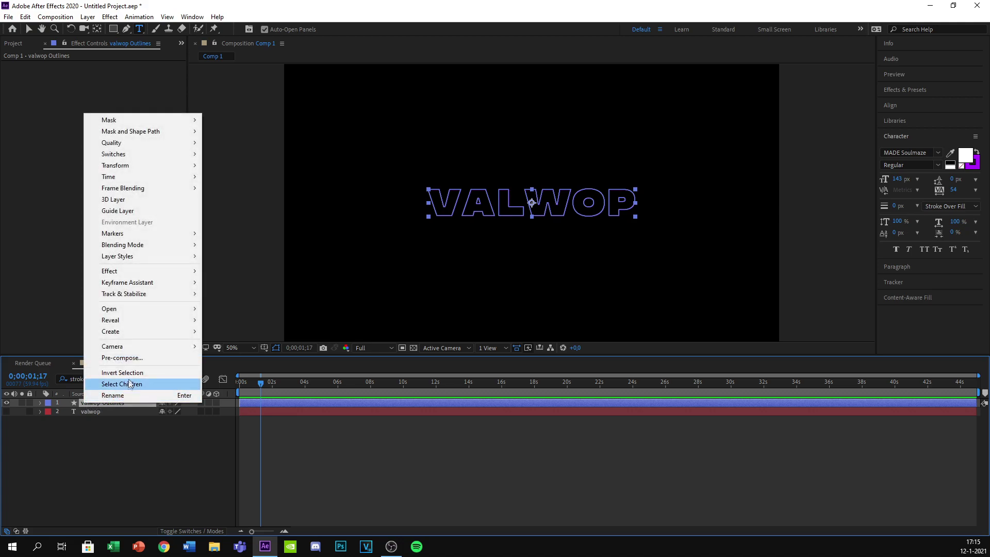
{"action": "left_click", "coordinate": [112, 395]}
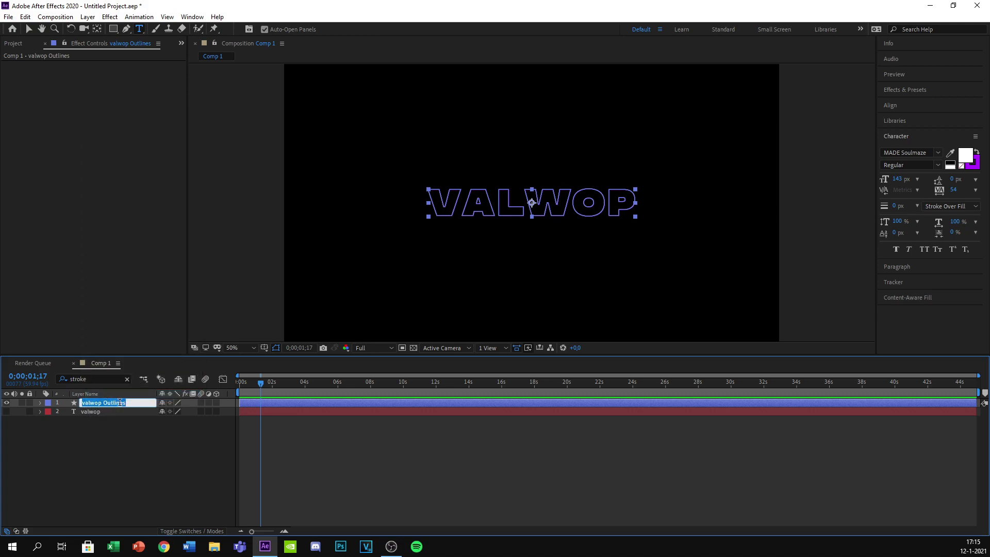
{"action": "type", "text": "Strokes"}
{"action": "left_click", "coordinate": [125, 465]}
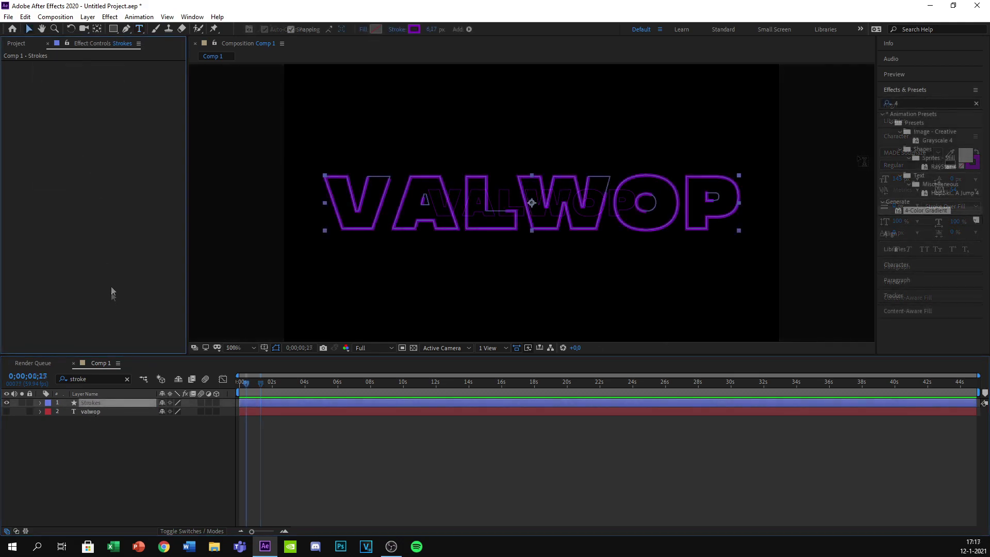
Find the 4-Color Gradient effect by searching for 4 and apply it to the Strokes layer
{"action": "key", "text": "Home"}
{"action": "left_click", "coordinate": [113, 411]}
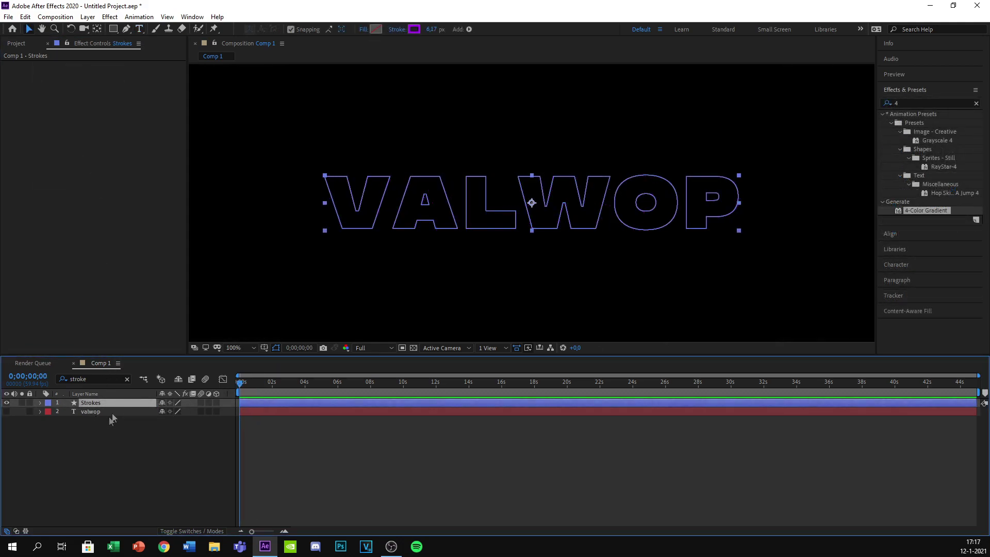
{"action": "left_click", "coordinate": [258, 420]}
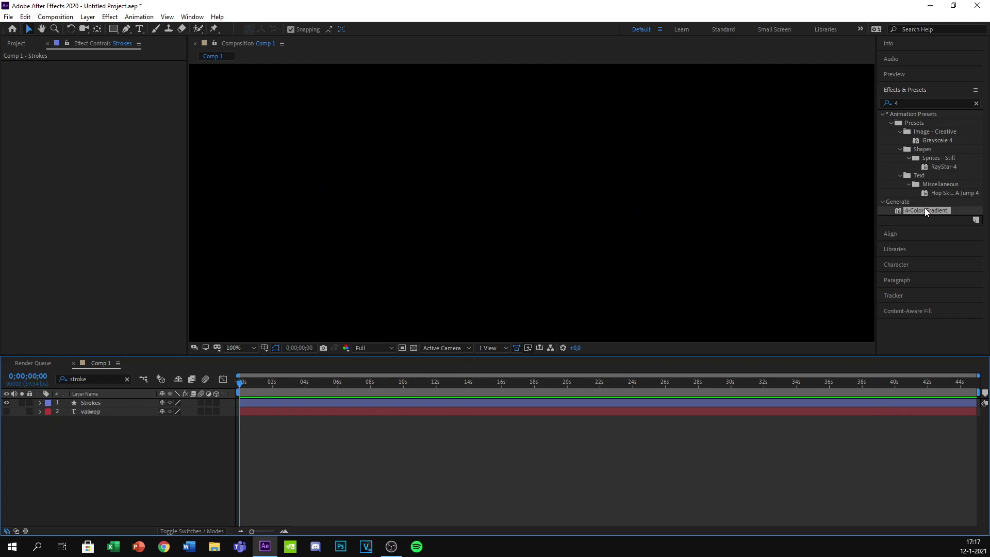
{"action": "left_click", "coordinate": [976, 103]}
{"action": "left_click", "coordinate": [916, 101]}
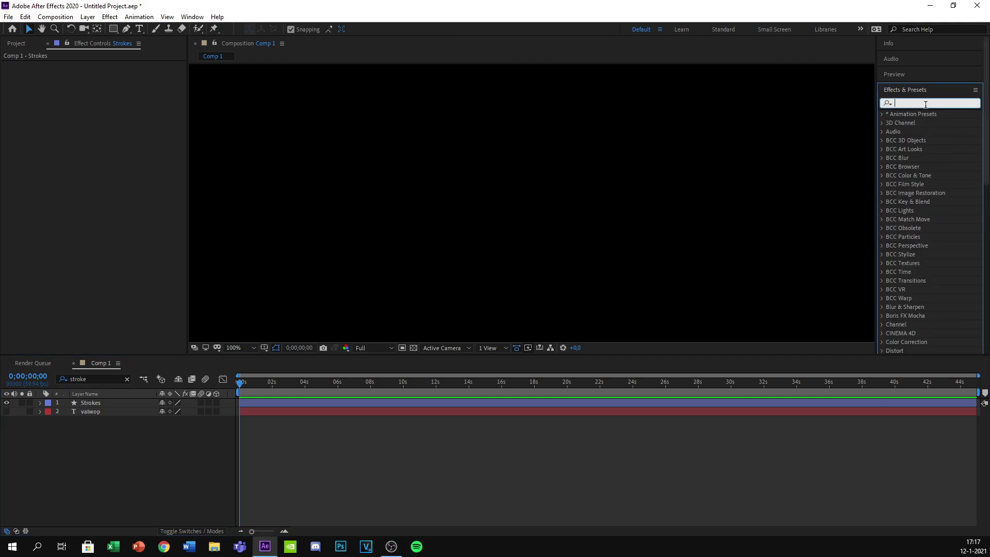
{"action": "type", "text": "4"}
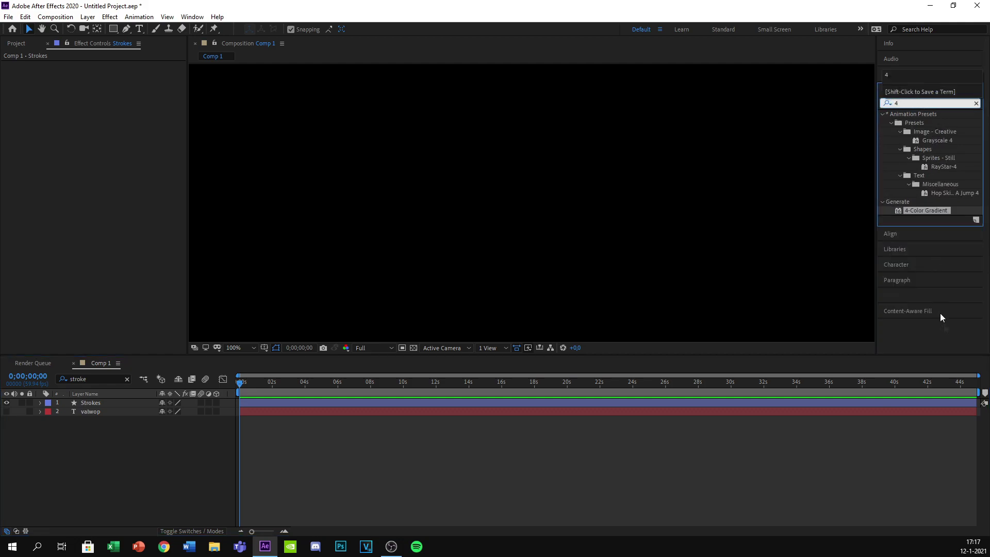
{"action": "mouse_move", "coordinate": [910, 211]}
{"action": "left_mouse_down"}
{"action": "mouse_move", "coordinate": [371, 379]}
{"action": "mouse_move", "coordinate": [916, 214]}
{"action": "mouse_move", "coordinate": [719, 238]}
{"action": "mouse_move", "coordinate": [278, 401]}
{"action": "left_mouse_up"}
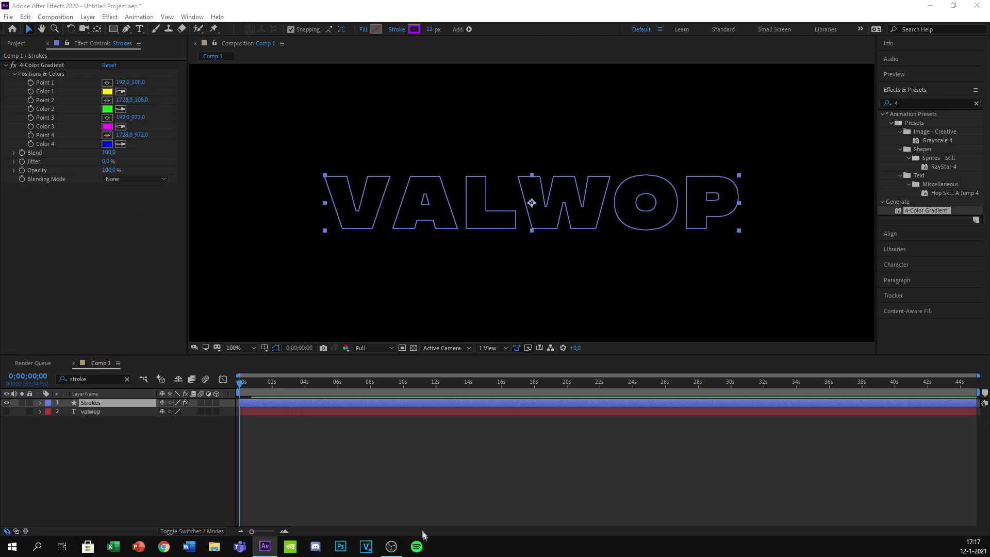
Preview the gradient on the text and park the playhead at 0;00;00;26 with the layer deselected
{"action": "left_click", "coordinate": [413, 410]}
{"action": "key", "text": "space"}
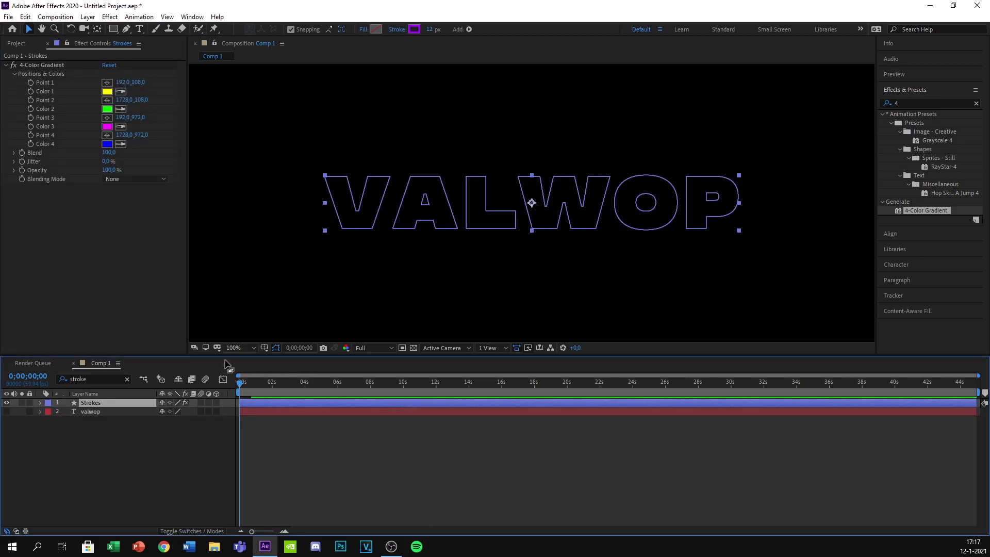
{"action": "mouse_move", "coordinate": [255, 390]}
{"action": "left_mouse_down"}
{"action": "mouse_move", "coordinate": [292, 391]}
{"action": "mouse_move", "coordinate": [253, 391]}
{"action": "left_mouse_up"}
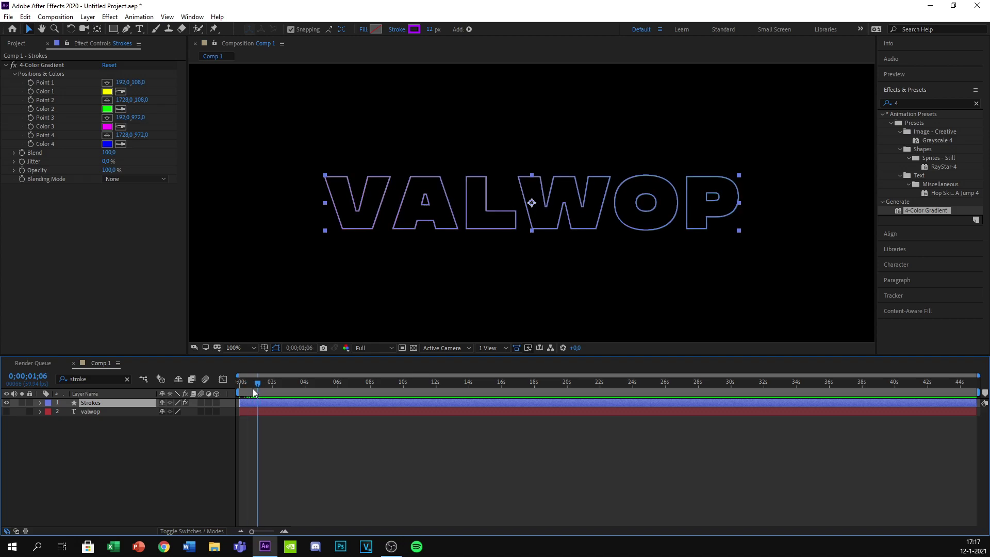
{"action": "left_click", "coordinate": [331, 504]}
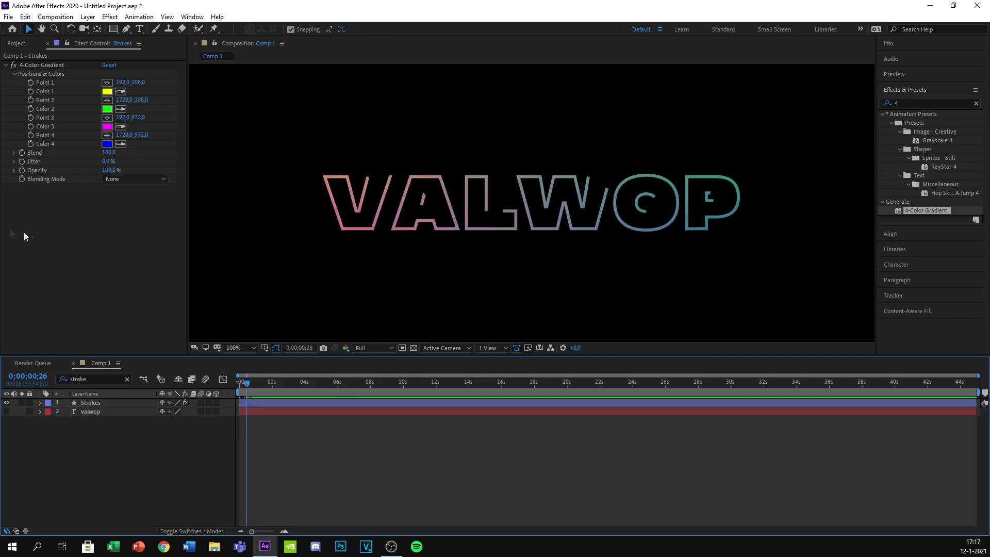
Set Color 2 of the 4-Color Gradient to blue (003CFF) and deselect the layer
{"action": "left_click", "coordinate": [107, 109]}
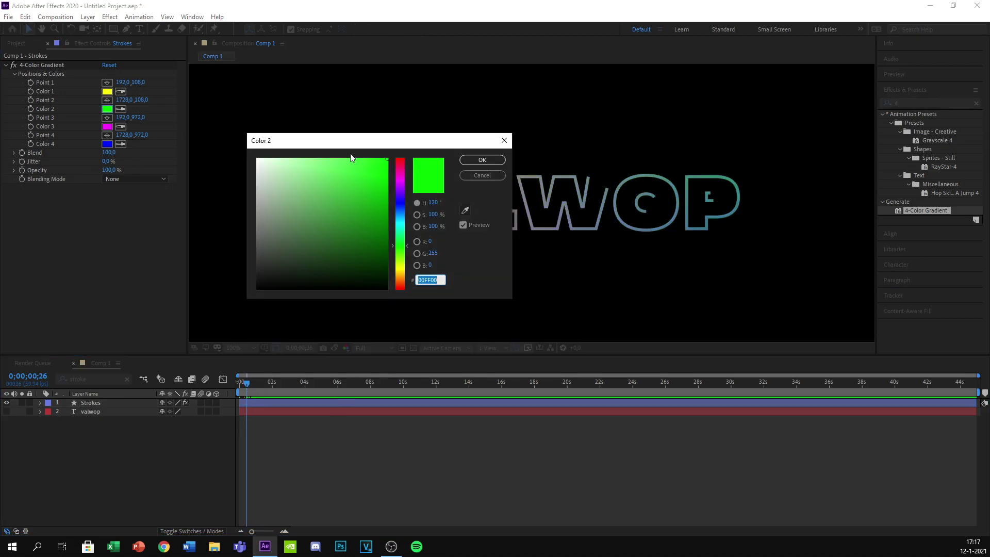
{"action": "left_click_drag", "start_coordinate": [388, 145], "coordinate": [390, 230]}
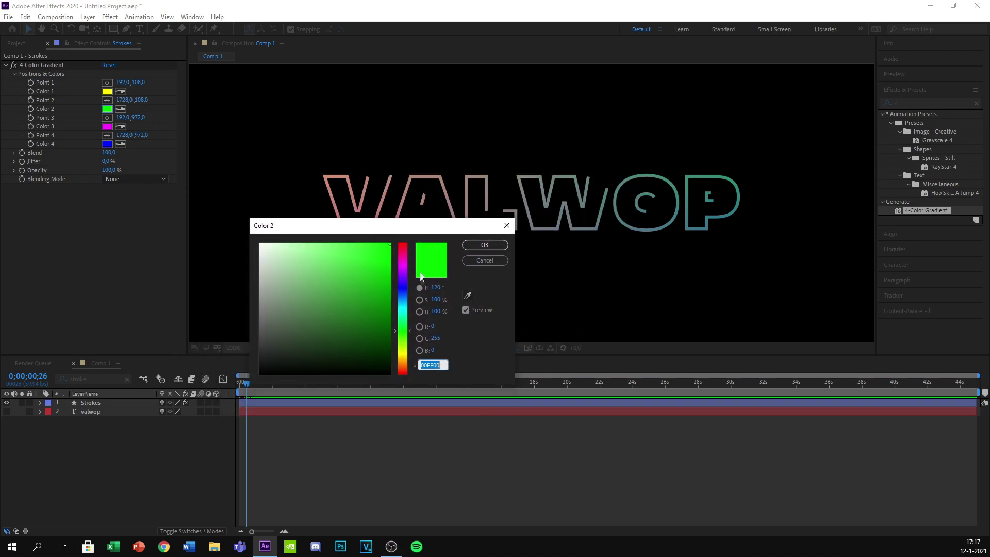
{"action": "left_click", "coordinate": [406, 285]}
{"action": "left_click_drag", "start_coordinate": [406, 289], "coordinate": [406, 296]}
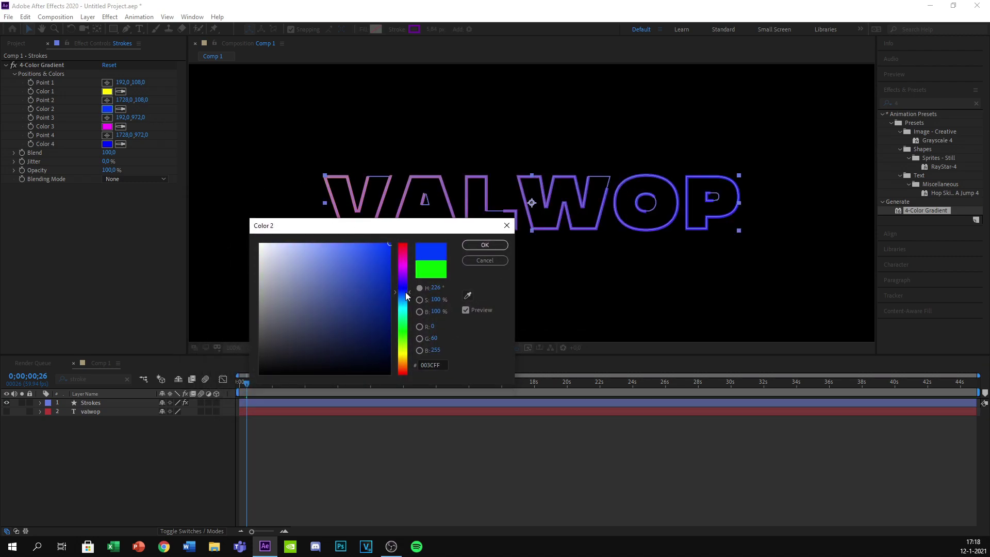
{"action": "left_click", "coordinate": [485, 245]}
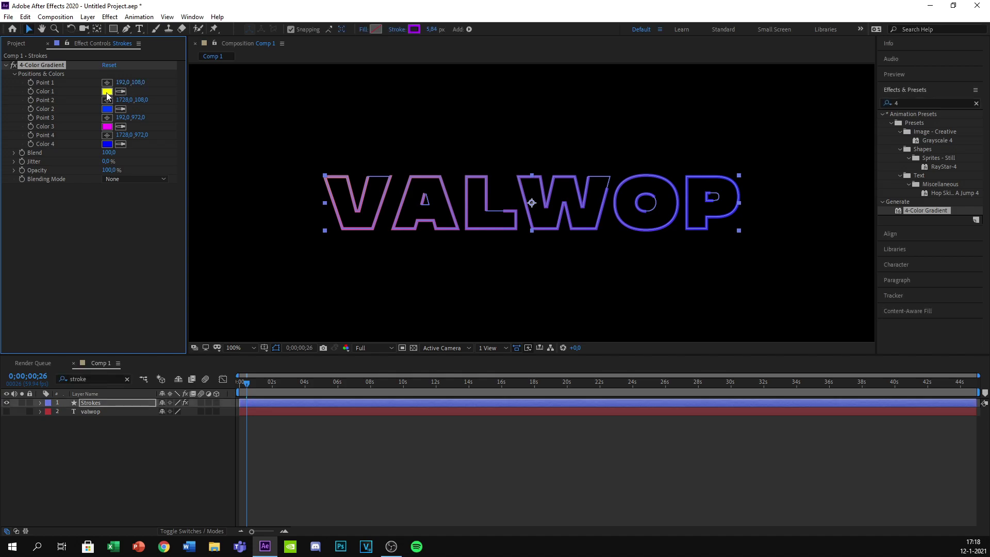
{"action": "left_click", "coordinate": [406, 478]}
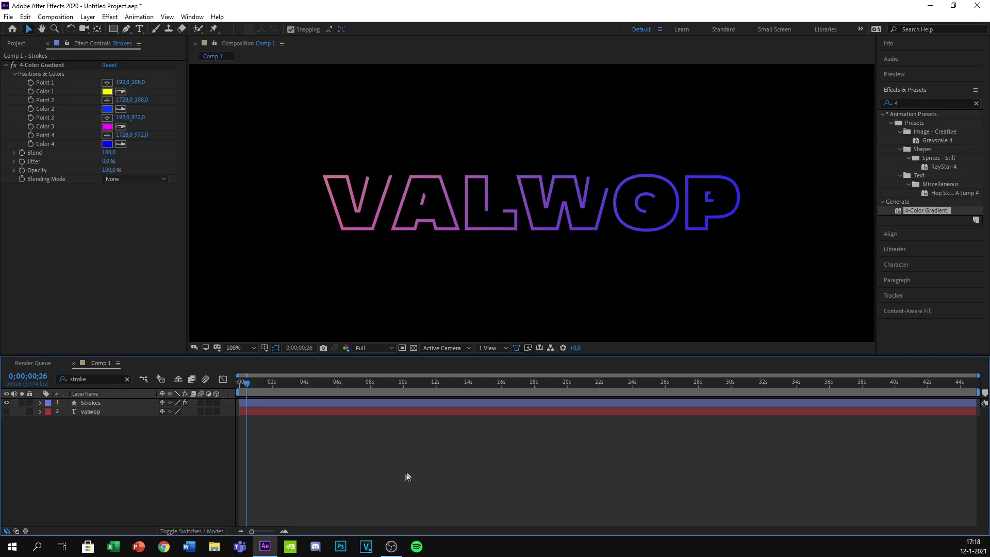
Try lime A8FF00 and green 00FF00 as Color 1 of the 4-Color Gradient
{"action": "left_click", "coordinate": [108, 93]}
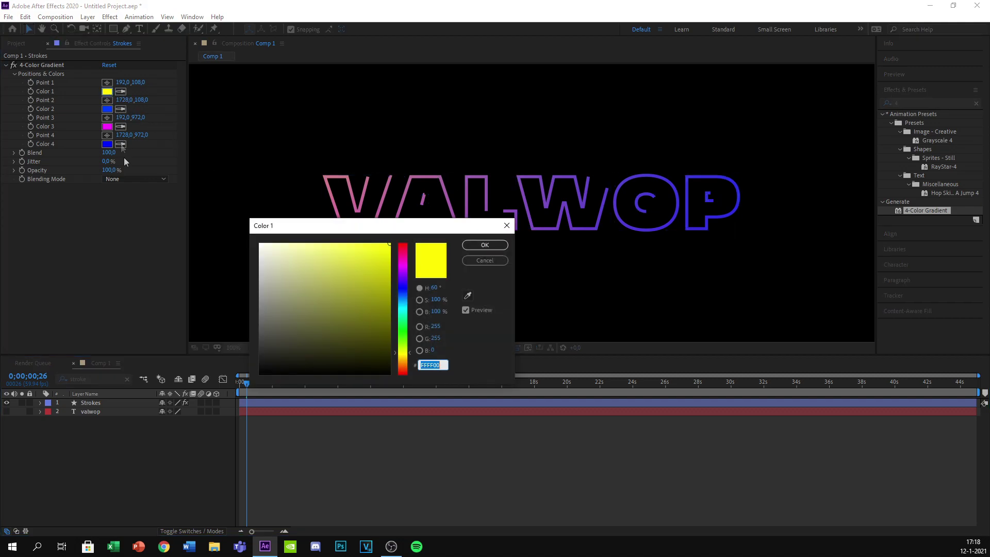
{"action": "left_click_drag", "start_coordinate": [408, 353], "coordinate": [408, 346]}
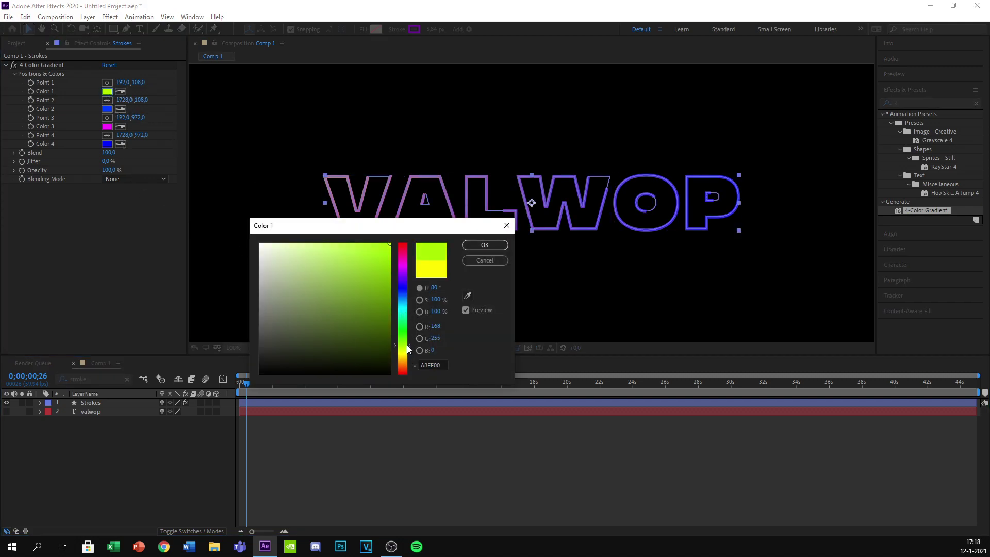
{"action": "left_click", "coordinate": [507, 247]}
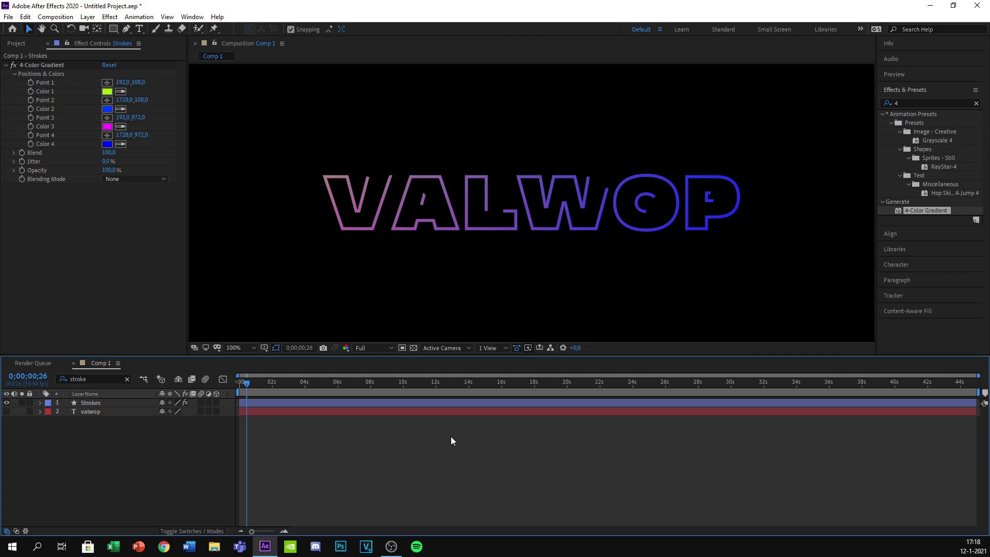
{"action": "left_click", "coordinate": [107, 91]}
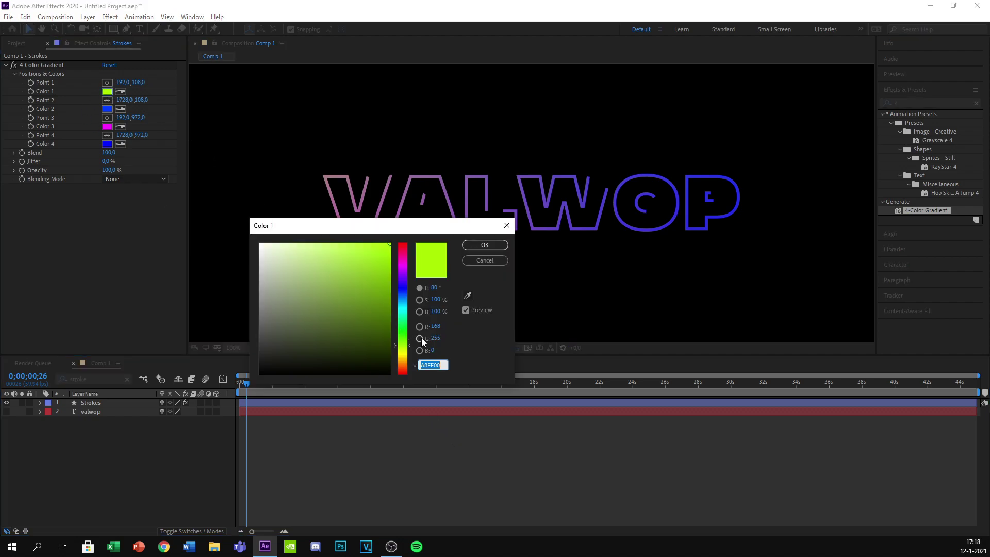
{"action": "mouse_move", "coordinate": [407, 344]}
{"action": "left_mouse_down"}
{"action": "mouse_move", "coordinate": [408, 325]}
{"action": "mouse_move", "coordinate": [411, 334]}
{"action": "left_mouse_up"}
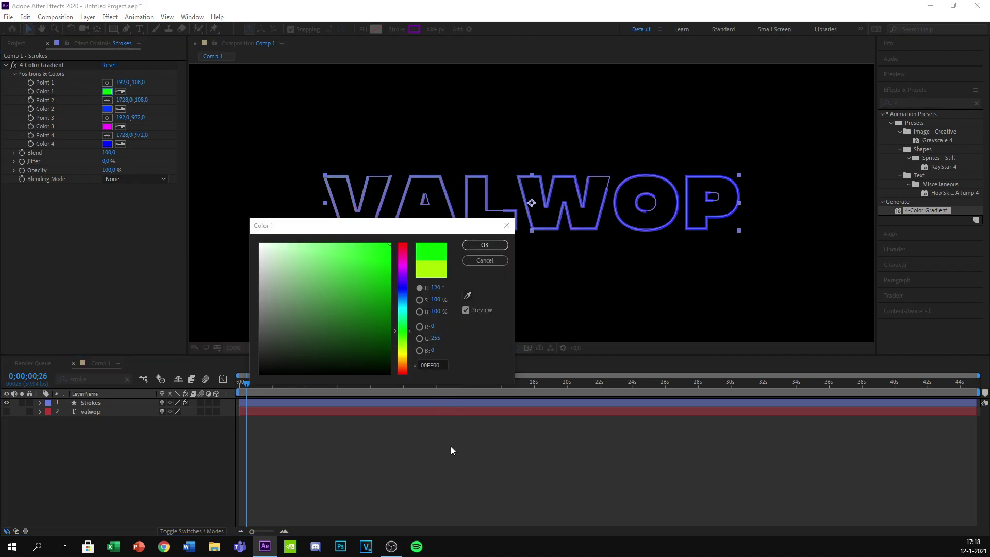
{"action": "left_click", "coordinate": [484, 245]}
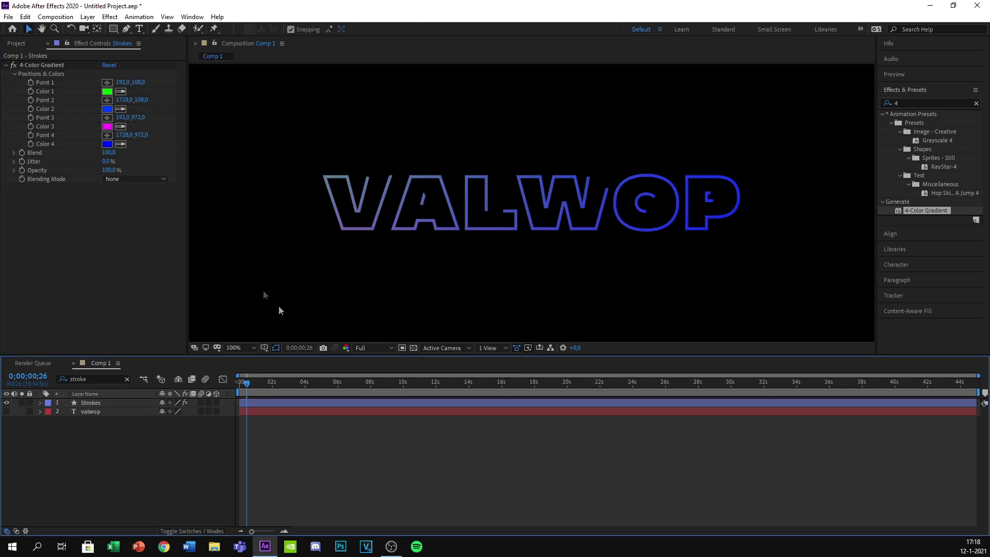
Set Color 1 of the 4-Color Gradient to a slightly greenish yellow and view the whole composition frame
{"action": "left_click", "coordinate": [107, 93]}
{"action": "left_click_drag", "start_coordinate": [408, 336], "coordinate": [406, 350]}
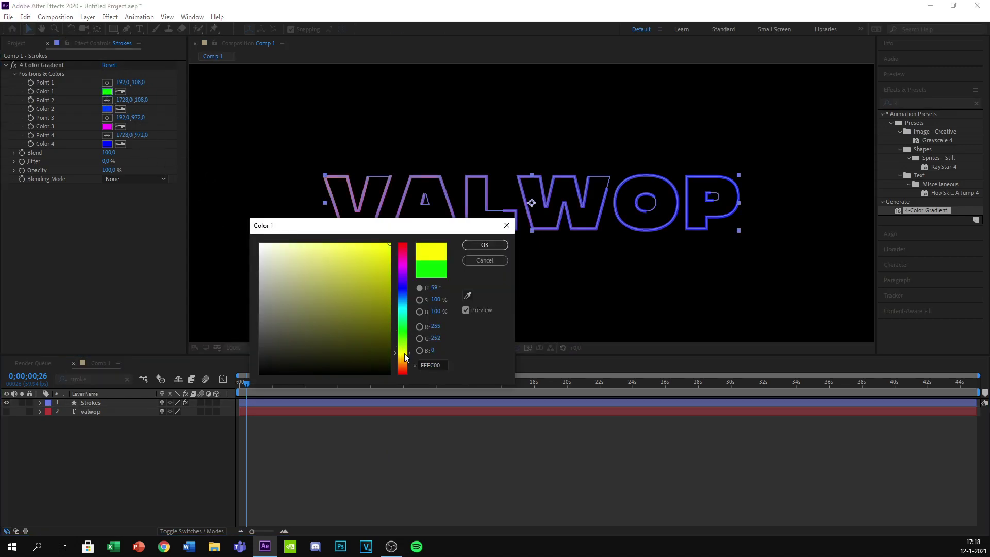
{"action": "left_click", "coordinate": [496, 245]}
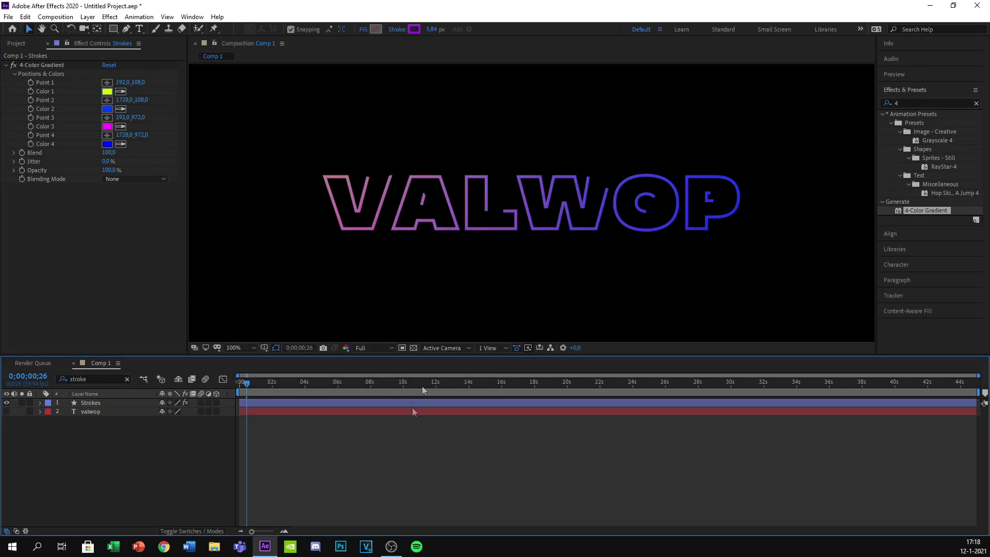
{"action": "key", "text": "comma"}
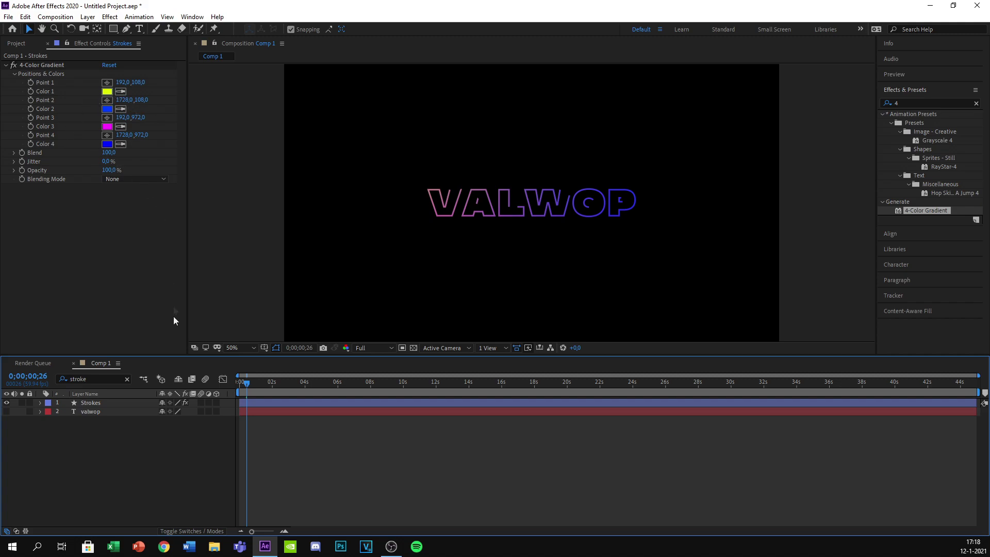
Move the playhead to 0;00;00;40 and create shapes from the valwop text layer
{"action": "mouse_move", "coordinate": [247, 383]}
{"action": "left_mouse_down"}
{"action": "mouse_move", "coordinate": [239, 387]}
{"action": "mouse_move", "coordinate": [267, 395]}
{"action": "mouse_move", "coordinate": [216, 389]}
{"action": "left_mouse_up"}
{"action": "left_click_drag", "start_coordinate": [241, 395], "coordinate": [252, 395]}
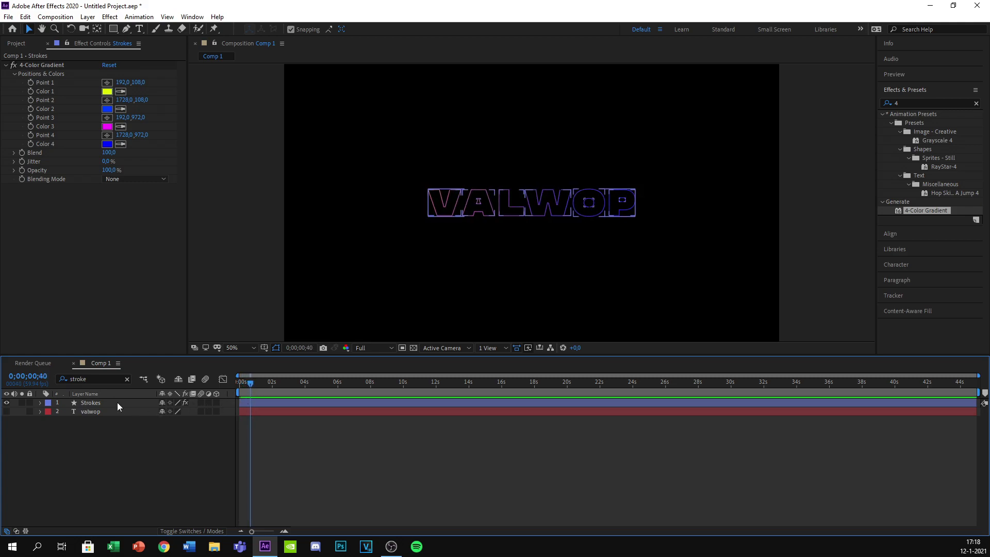
{"action": "left_click", "coordinate": [99, 411]}
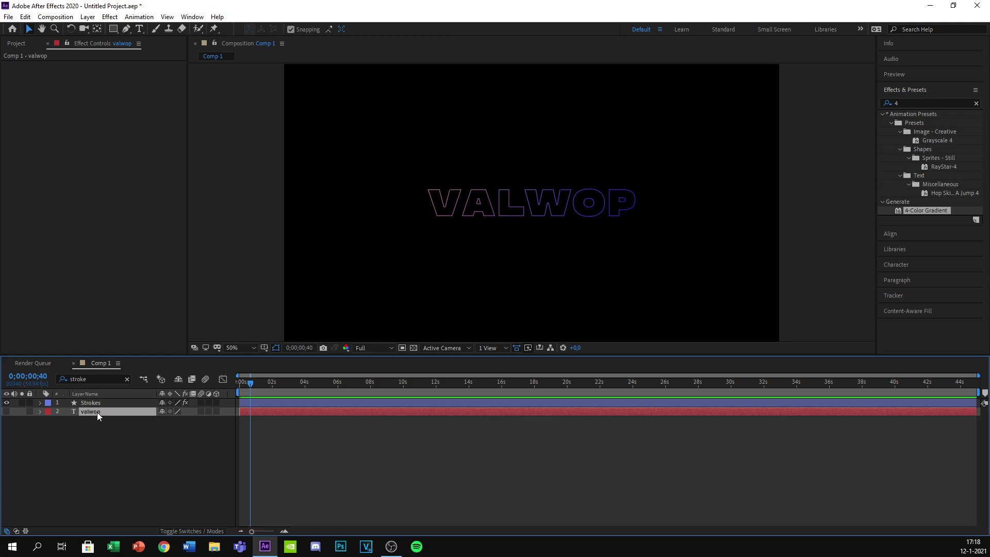
{"action": "right_click", "coordinate": [93, 410]}
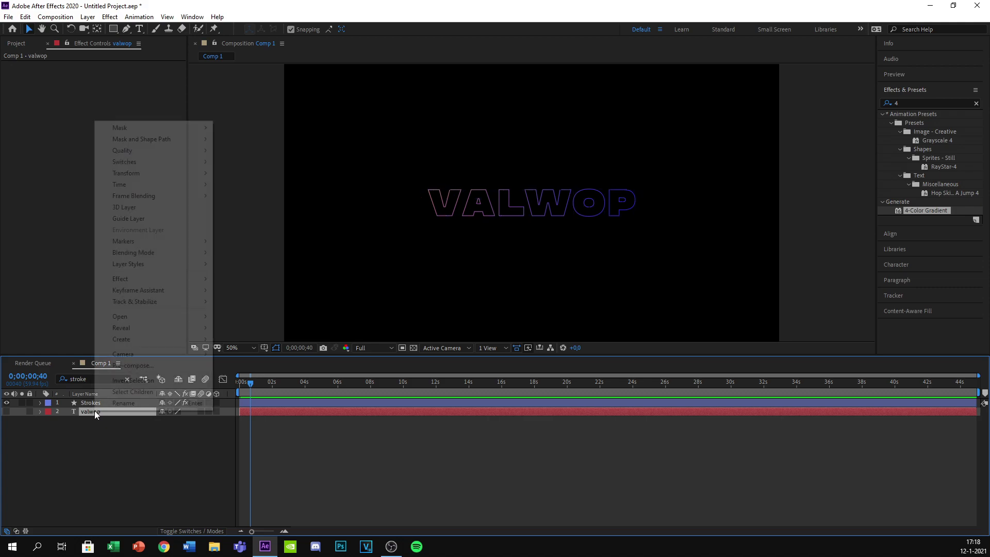
{"action": "mouse_move", "coordinate": [206, 342]}
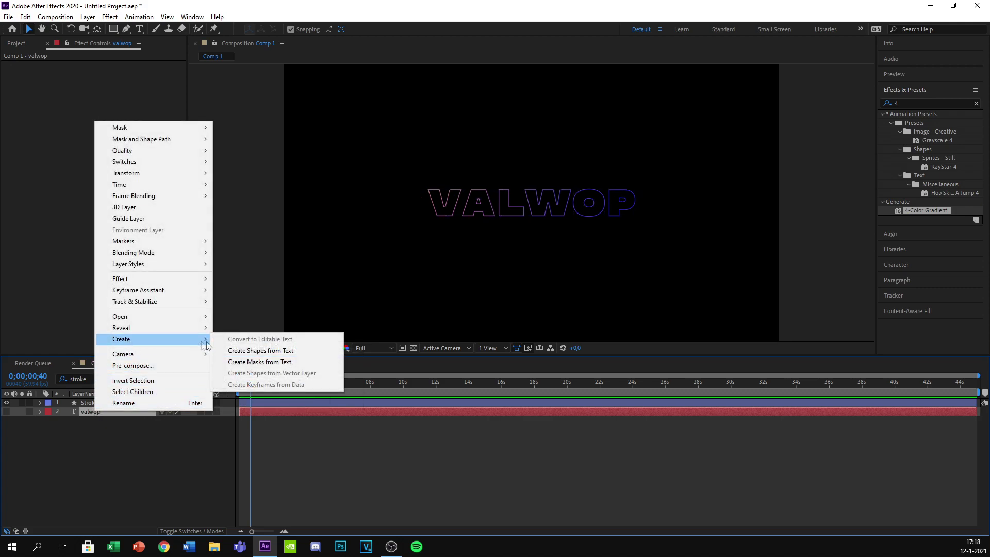
{"action": "left_click", "coordinate": [261, 350]}
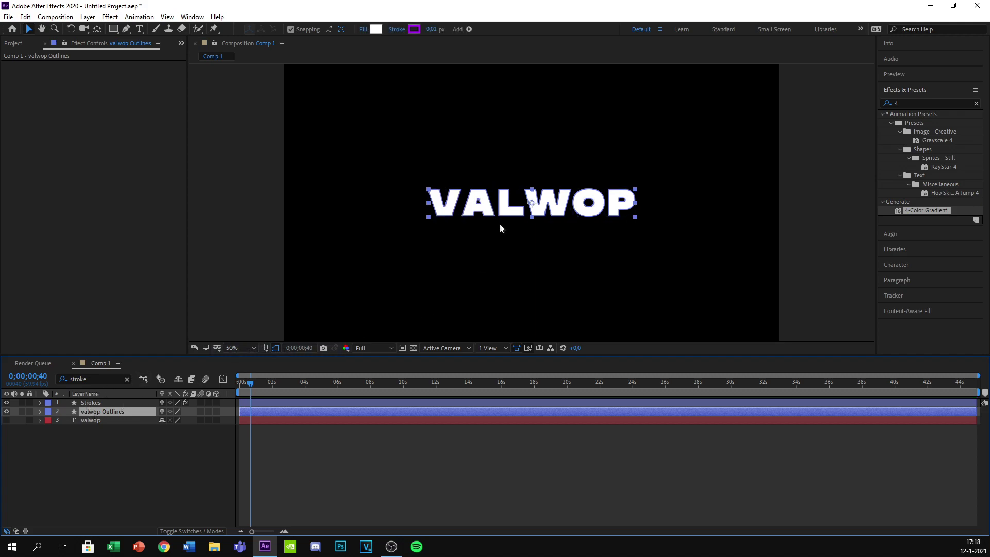
Duplicate the valwop Outlines layer five times to get one copy for each letter
{"action": "left_click", "coordinate": [461, 206]}
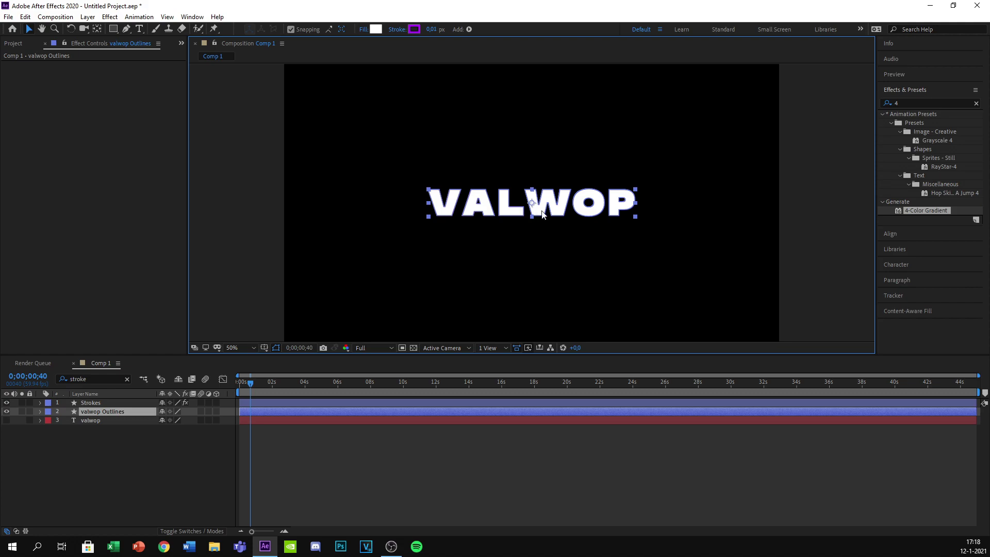
{"action": "left_click", "coordinate": [101, 413]}
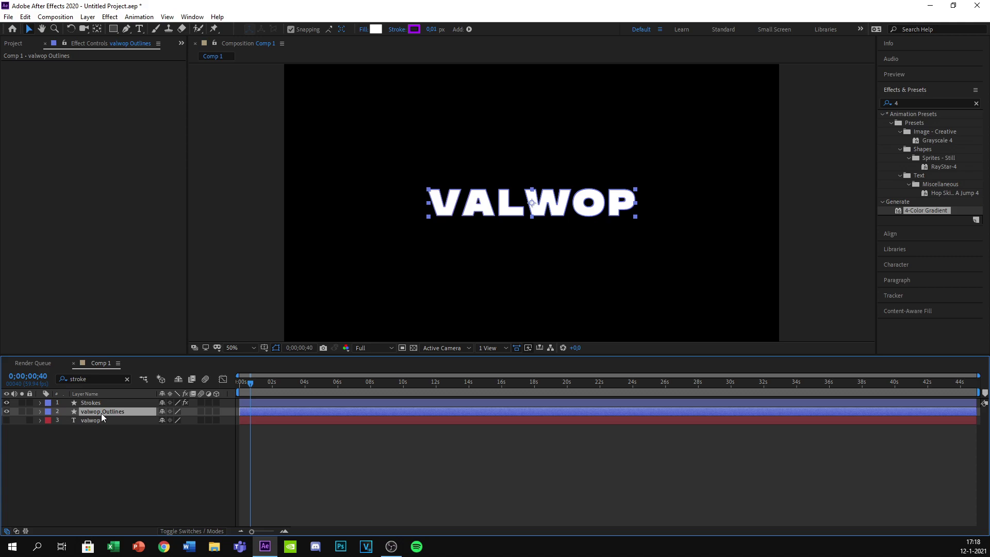
{"action": "key", "text": "ctrl+d"}
{"action": "key", "text": "ctrl+d"}
{"action": "key", "text": "ctrl+d"}
{"action": "key", "text": "ctrl+d"}
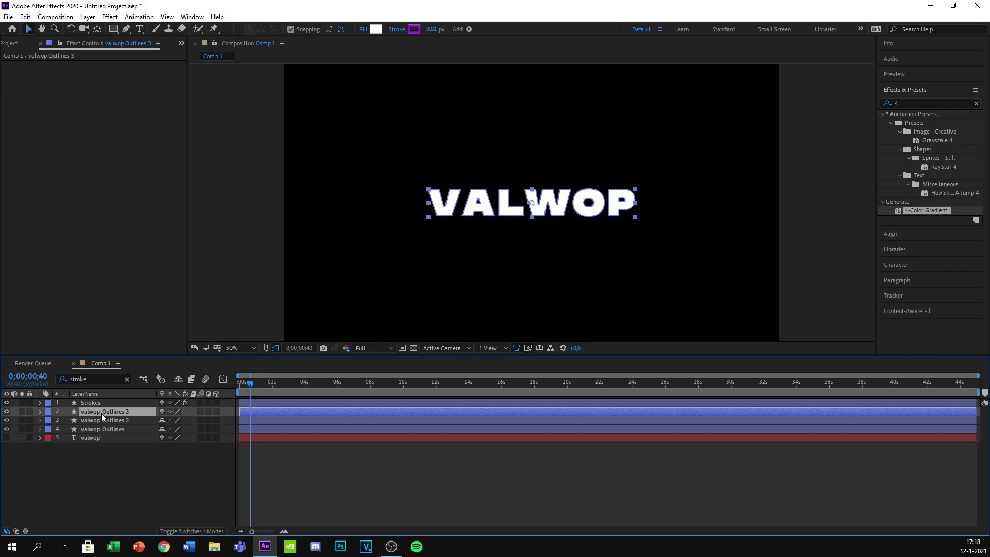
{"action": "key", "text": "ctrl+d"}
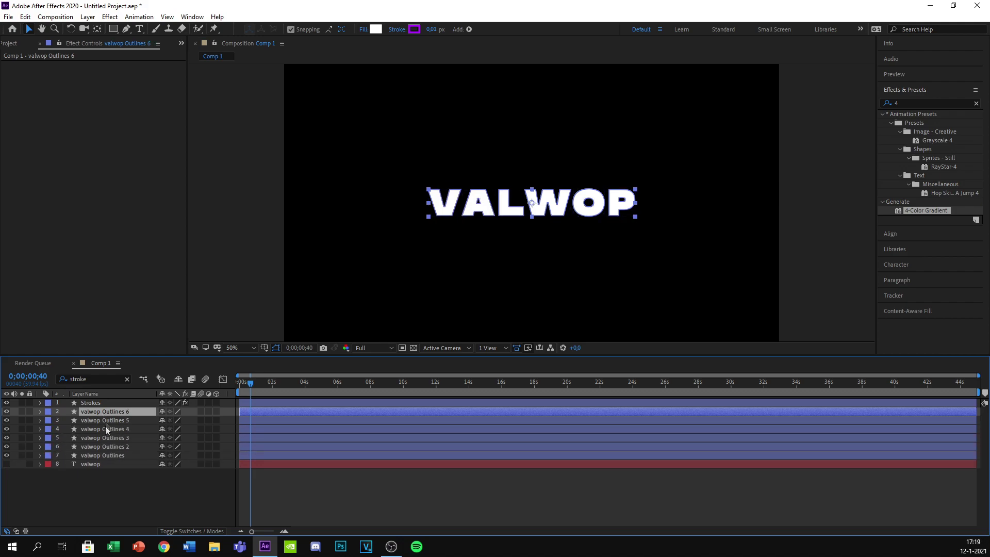
Rename the lowest three outline layers, from the original upward, as v, a and l
{"action": "left_click", "coordinate": [97, 457]}
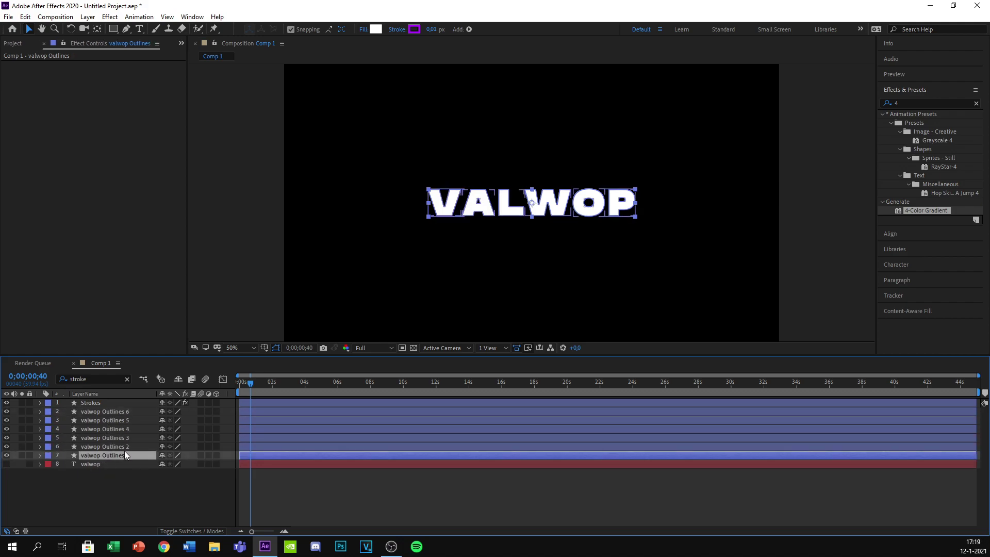
{"action": "type", "text": "v"}
{"action": "left_click", "coordinate": [107, 447]}
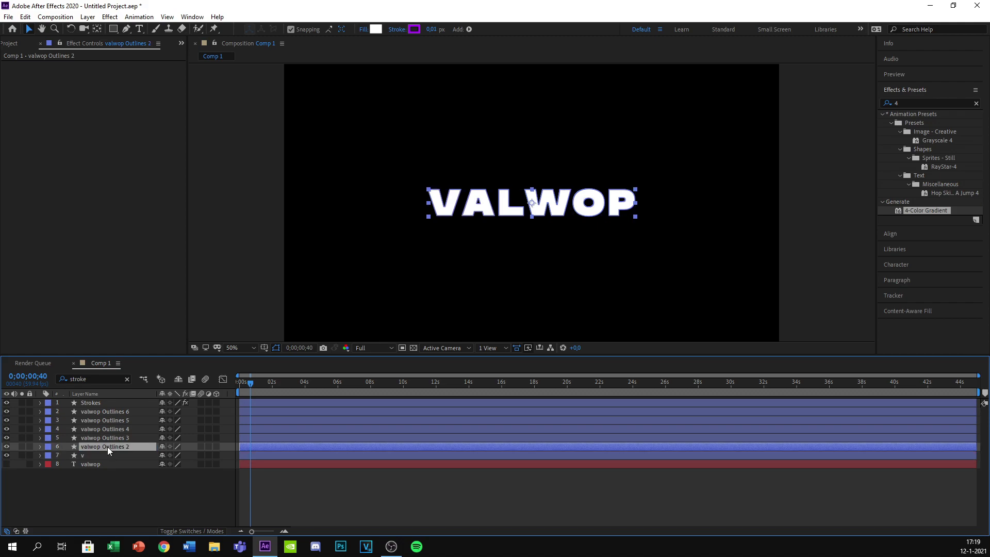
{"action": "key", "text": "Return"}
{"action": "type", "text": "a"}
{"action": "left_click", "coordinate": [114, 437]}
{"action": "key", "text": "Return"}
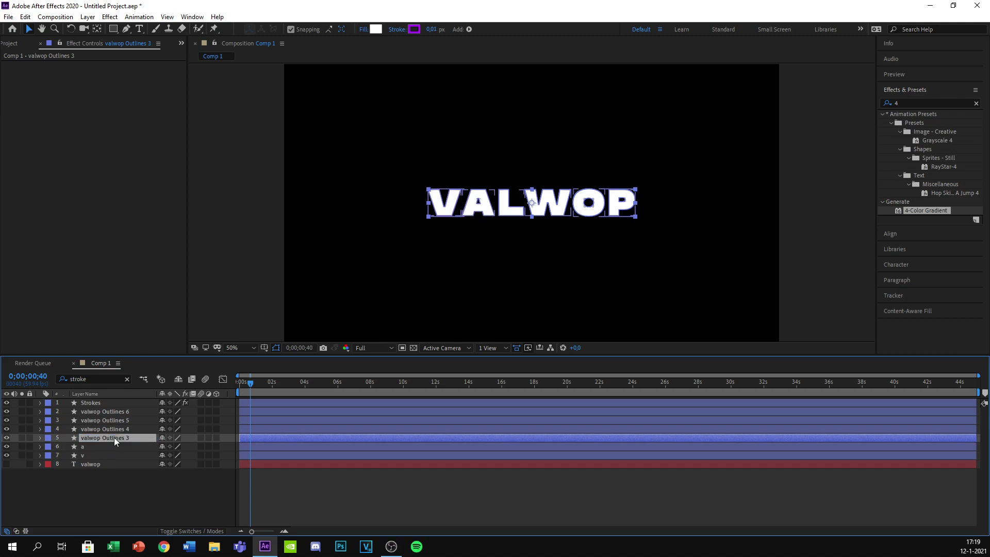
{"action": "type", "text": "l"}
Rename the remaining three outline layers upward as w, o and p, and collapse the p layer
{"action": "left_click", "coordinate": [115, 430]}
{"action": "key", "text": "Return"}
{"action": "type", "text": "w"}
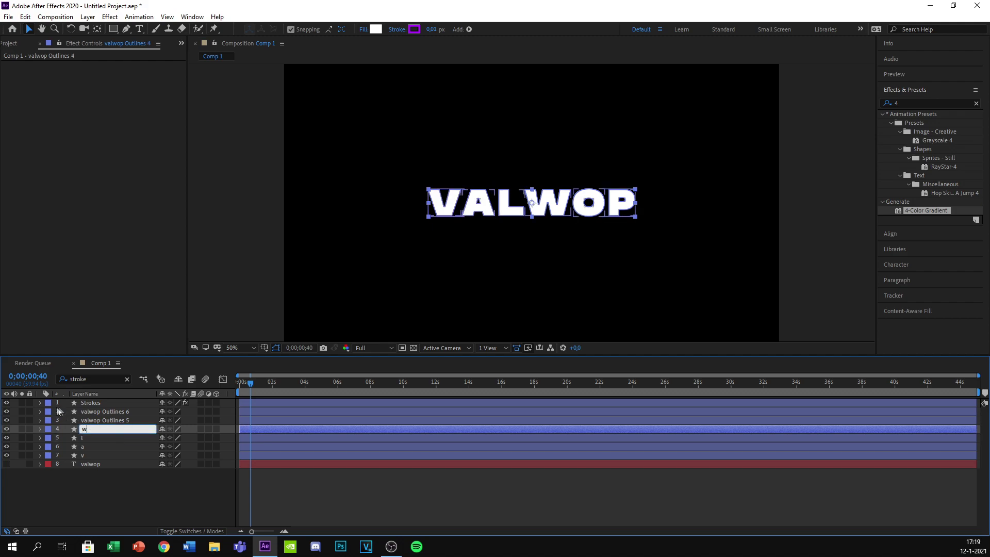
{"action": "left_click", "coordinate": [103, 421]}
{"action": "key", "text": "Return"}
{"action": "type", "text": "o"}
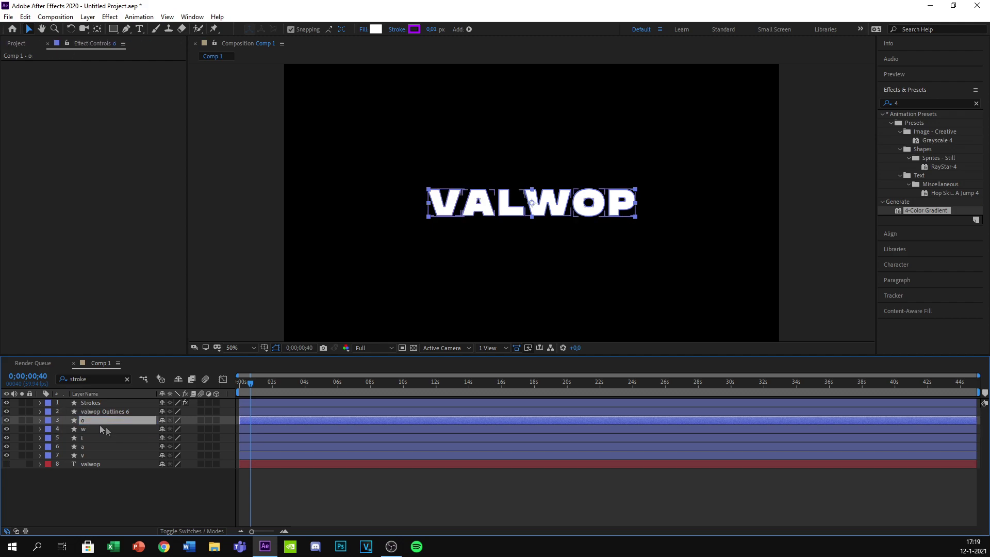
{"action": "left_click", "coordinate": [93, 415]}
{"action": "key", "text": "p"}
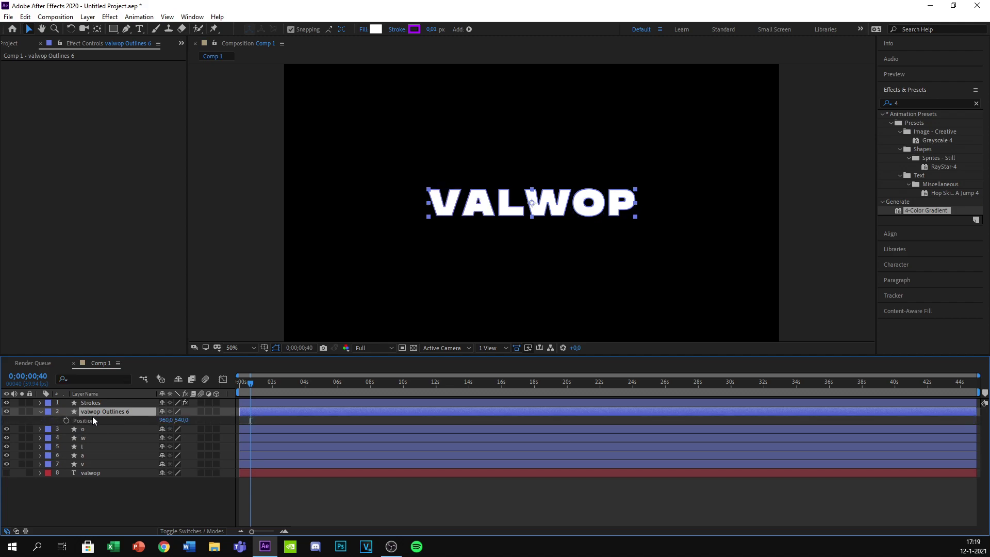
{"action": "key", "text": "Return"}
{"action": "type", "text": "p"}
{"action": "key", "text": "Return"}
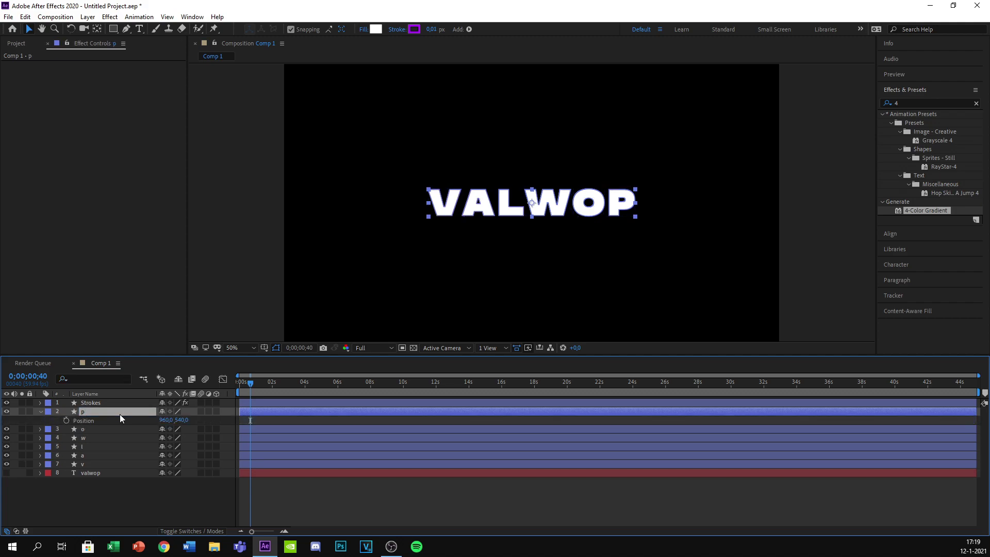
{"action": "left_click", "coordinate": [40, 411]}
Return the playhead to the start of the composition and scale the Strokes layer to 126%
{"action": "left_click_drag", "start_coordinate": [251, 382], "coordinate": [163, 413]}
{"action": "left_click", "coordinate": [93, 403]}
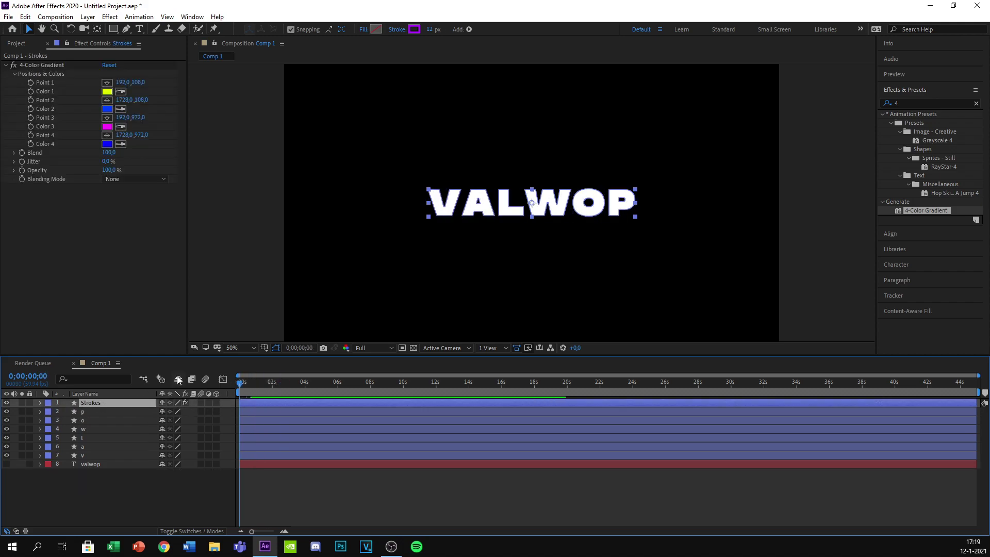
{"action": "key", "text": "s"}
{"action": "left_click_drag", "start_coordinate": [173, 411], "coordinate": [187, 411]}
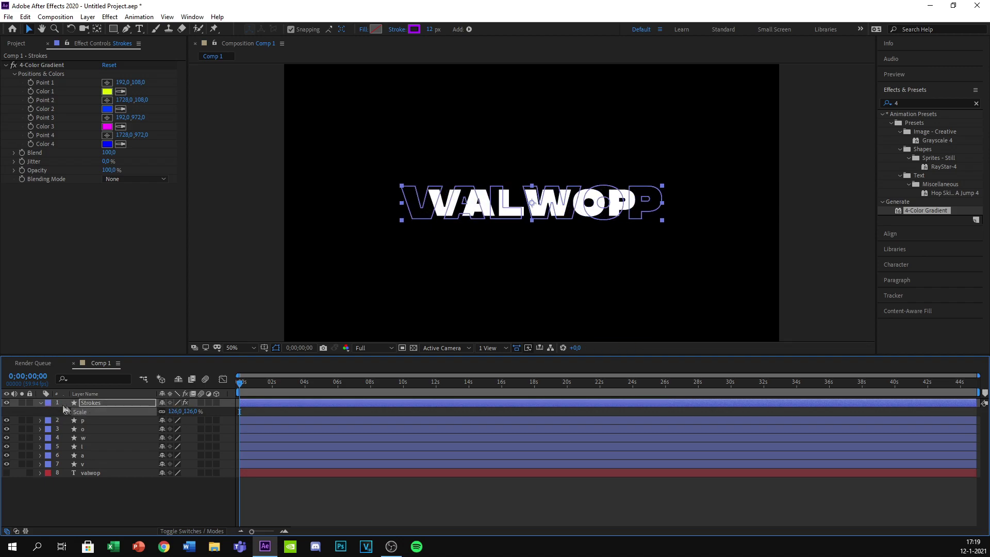
Move the Strokes layer below all six letter layers, directly above valwop, and deselect it
{"action": "left_click", "coordinate": [63, 465], "text": "shift"}
{"action": "left_click", "coordinate": [69, 514]}
{"action": "left_click", "coordinate": [98, 401]}
{"action": "left_click_drag", "start_coordinate": [97, 402], "coordinate": [82, 466]}
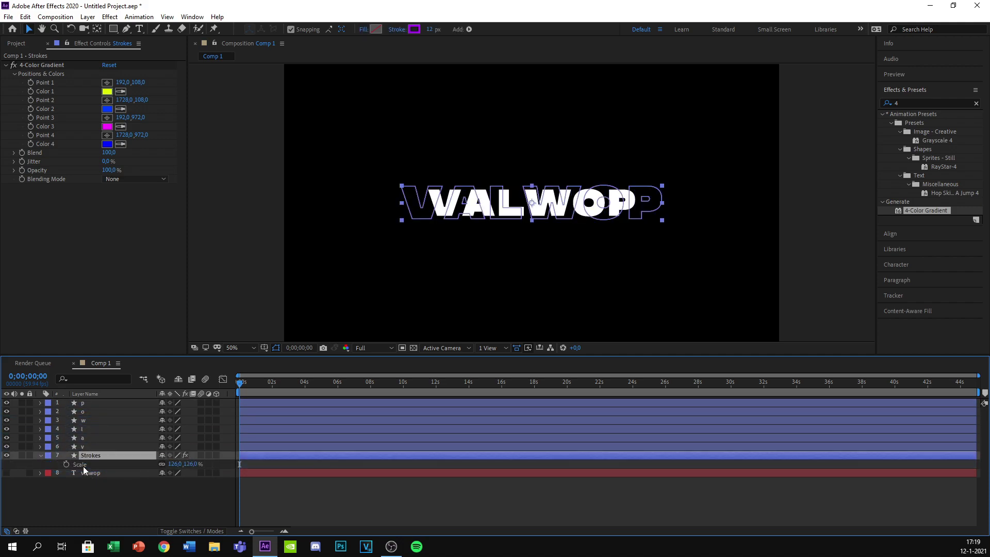
{"action": "left_click", "coordinate": [350, 518]}
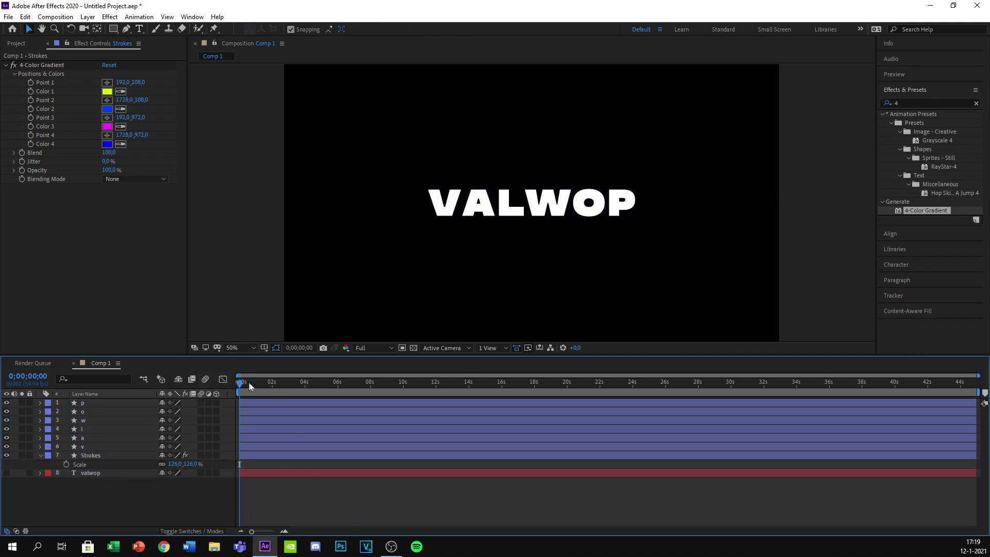
Move the playhead to 0;00;01;36 and increase the Strokes layer's scale to 138%
{"action": "left_click_drag", "start_coordinate": [243, 386], "coordinate": [265, 385]}
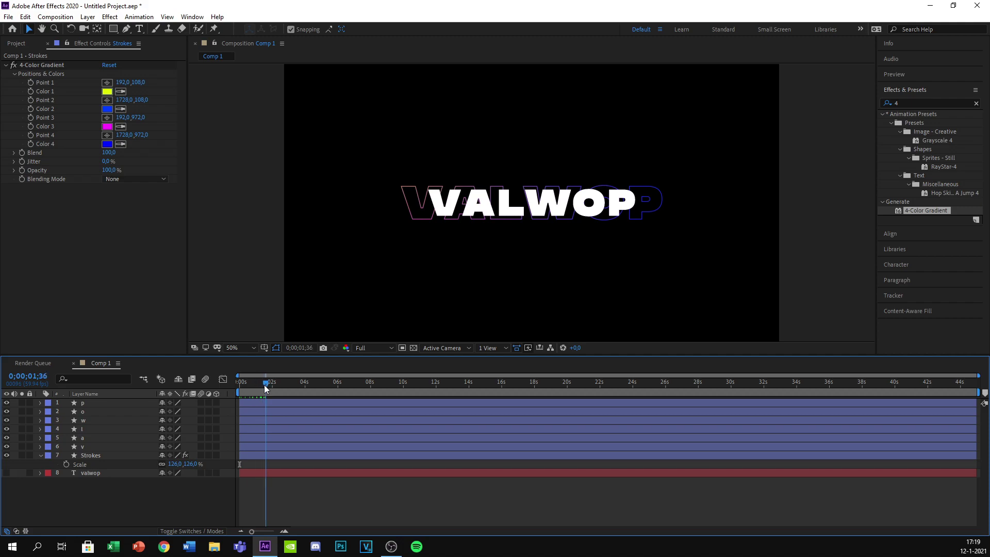
{"action": "left_click_drag", "start_coordinate": [171, 464], "coordinate": [177, 464]}
{"action": "left_click", "coordinate": [333, 496]}
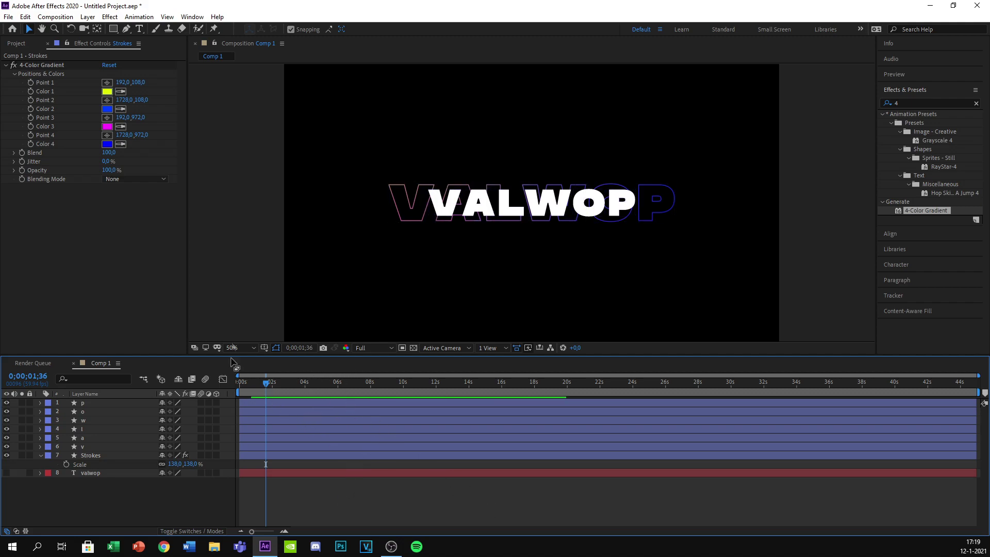
{"action": "left_click", "coordinate": [176, 464]}
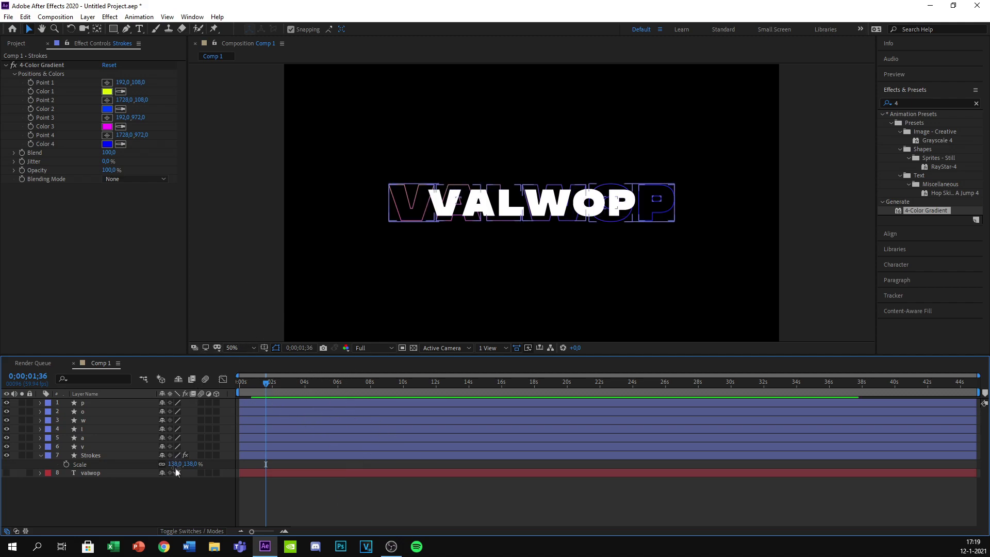
{"action": "left_click", "coordinate": [195, 477]}
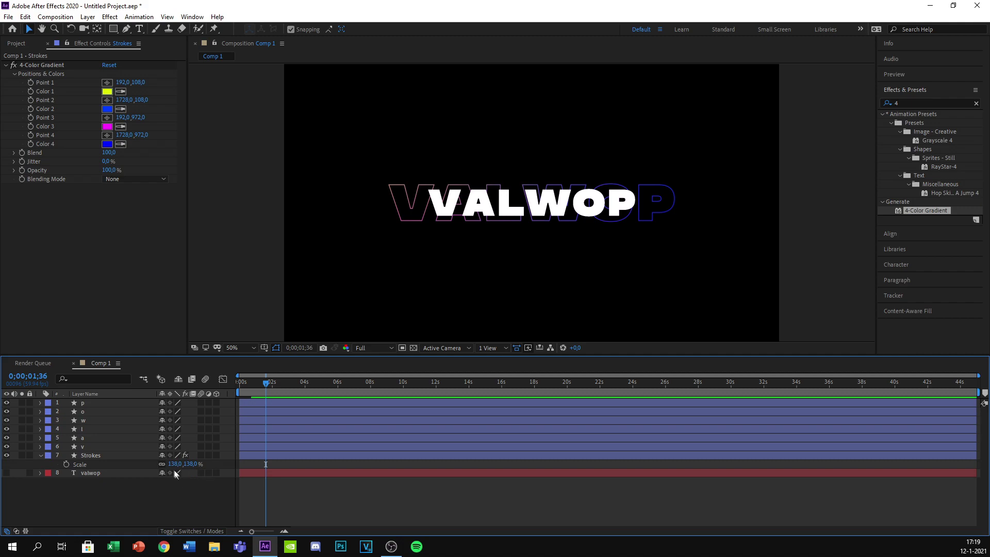
Preview the enlarged outline animation behind the white text and collapse the Strokes layer
{"action": "key", "text": "space"}
{"action": "key", "text": "space"}
{"action": "key", "text": "space"}
{"action": "left_click", "coordinate": [39, 455]}
Filter layer v's properties by path, delete its letter groups a, l, w, o and p, and collapse the layer
{"action": "left_click", "coordinate": [83, 446]}
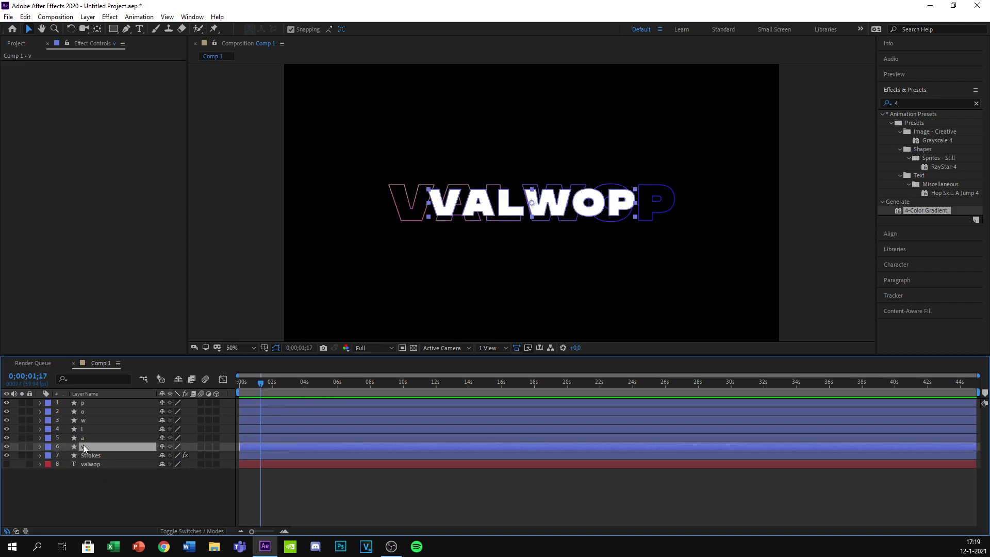
{"action": "left_click", "coordinate": [86, 383]}
{"action": "type", "text": "path"}
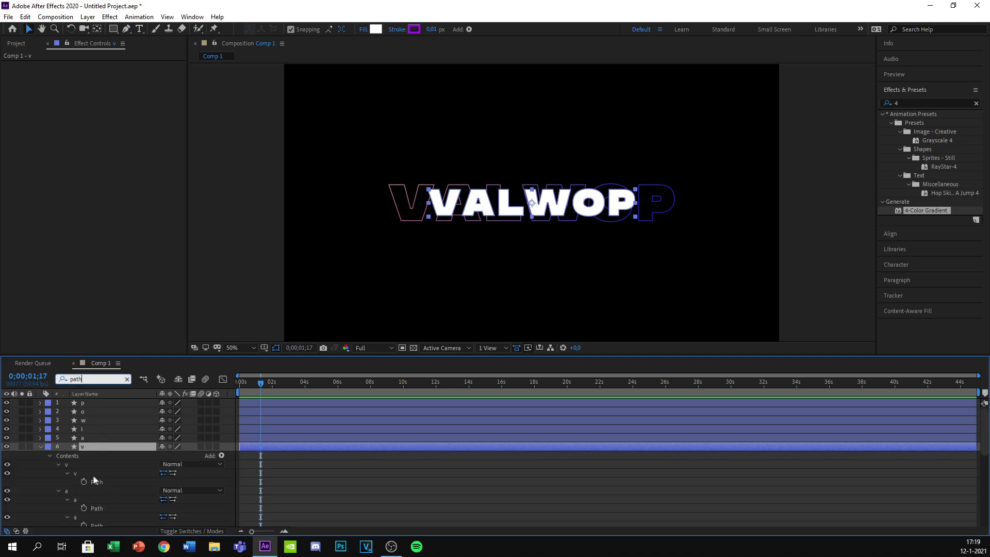
{"action": "scroll", "coordinate": [72, 464], "scroll_direction": "down", "scroll_amount": 1}
{"action": "scroll", "coordinate": [69, 467], "scroll_direction": "up", "scroll_amount": 1}
{"action": "left_click", "coordinate": [70, 464]}
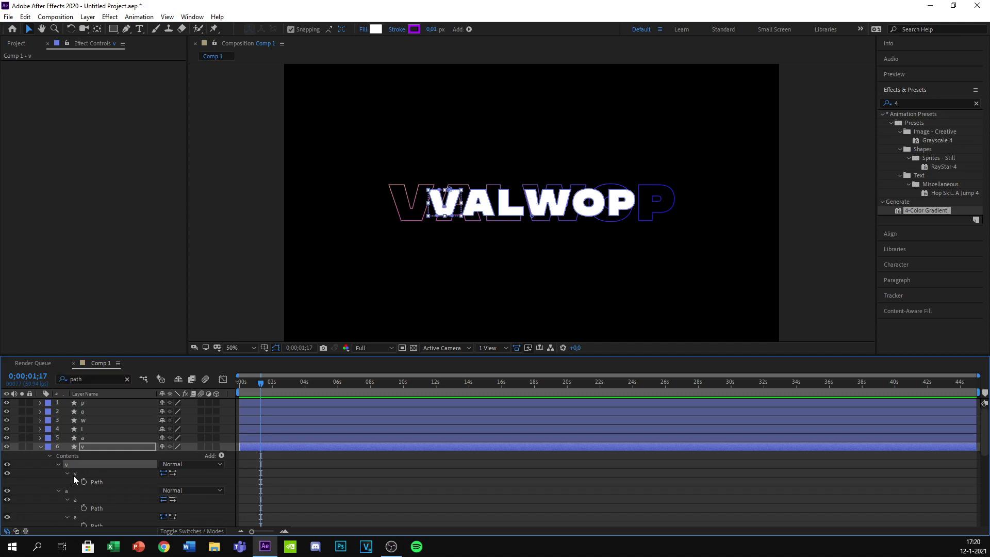
{"action": "left_click", "coordinate": [67, 489]}
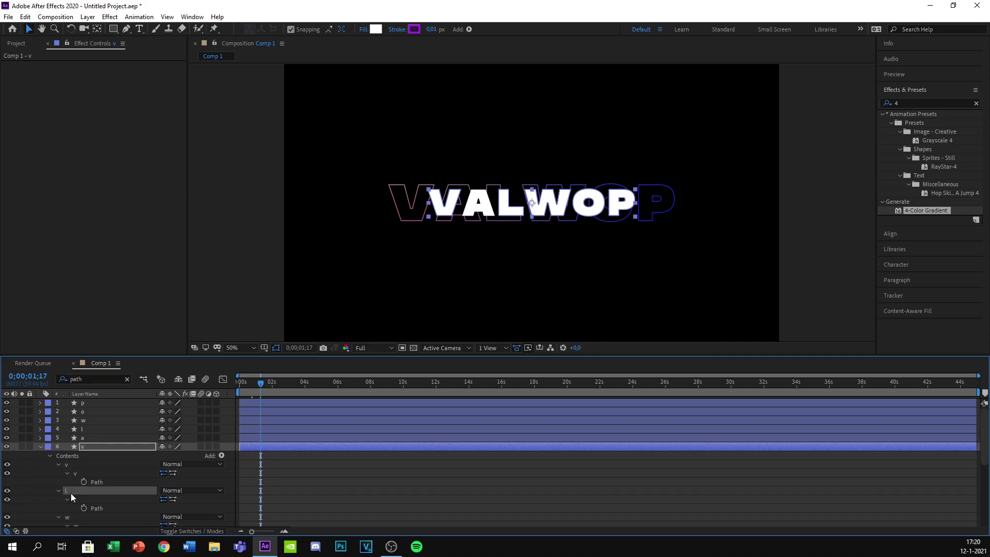
{"action": "left_click", "coordinate": [70, 490]}
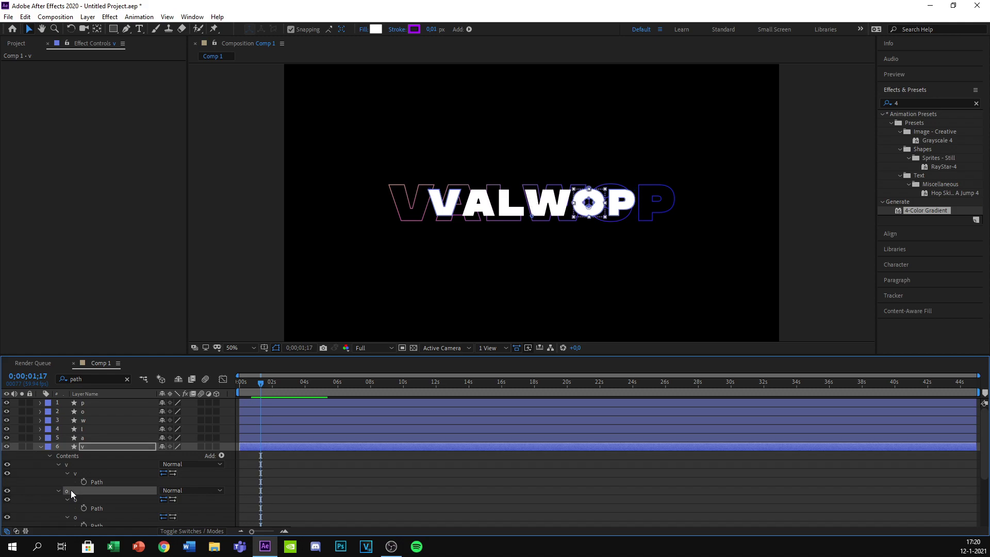
{"action": "key", "text": "Delete"}
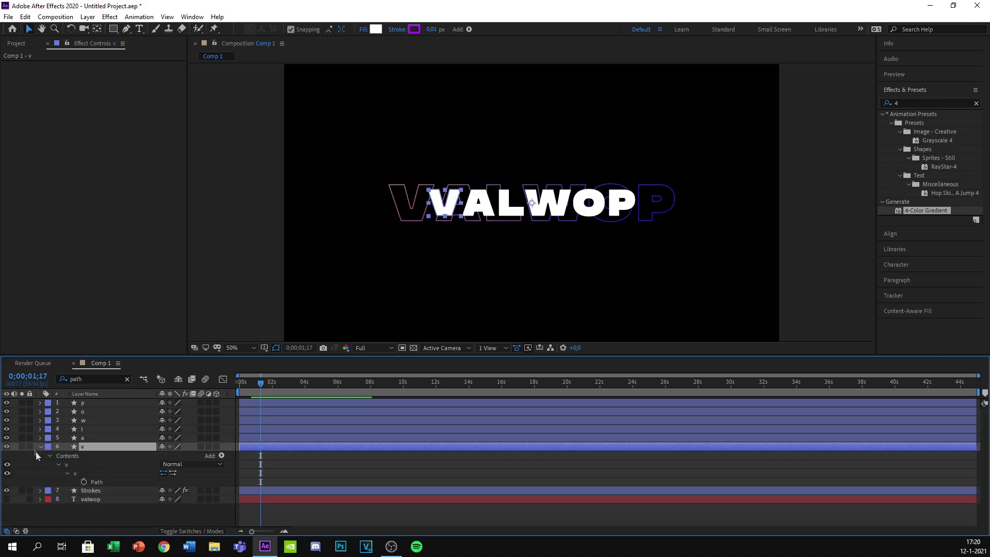
{"action": "left_click", "coordinate": [41, 447]}
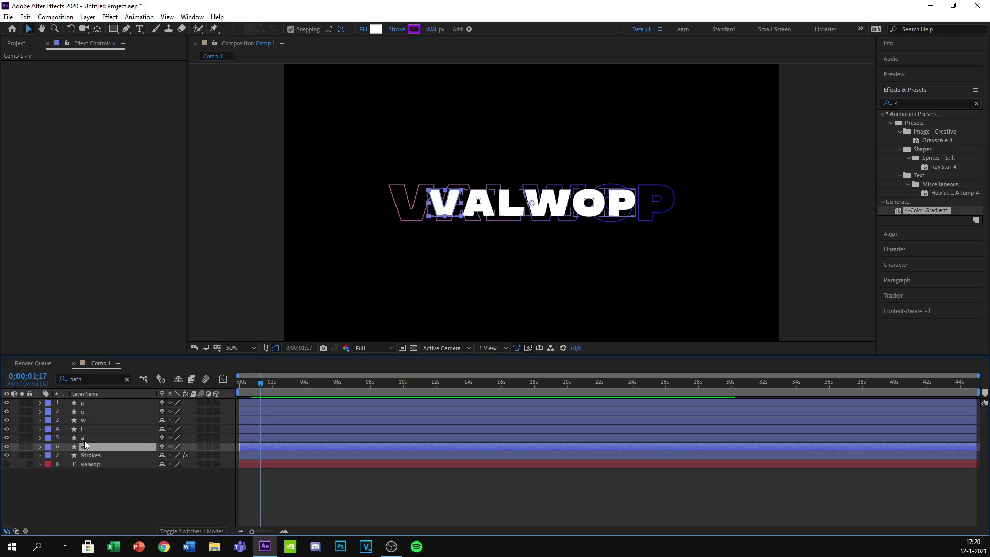
Show the path properties of layer a and delete the v path inside its v group
{"action": "left_click", "coordinate": [84, 440]}
{"action": "left_click", "coordinate": [84, 378]}
{"action": "key", "text": "Return"}
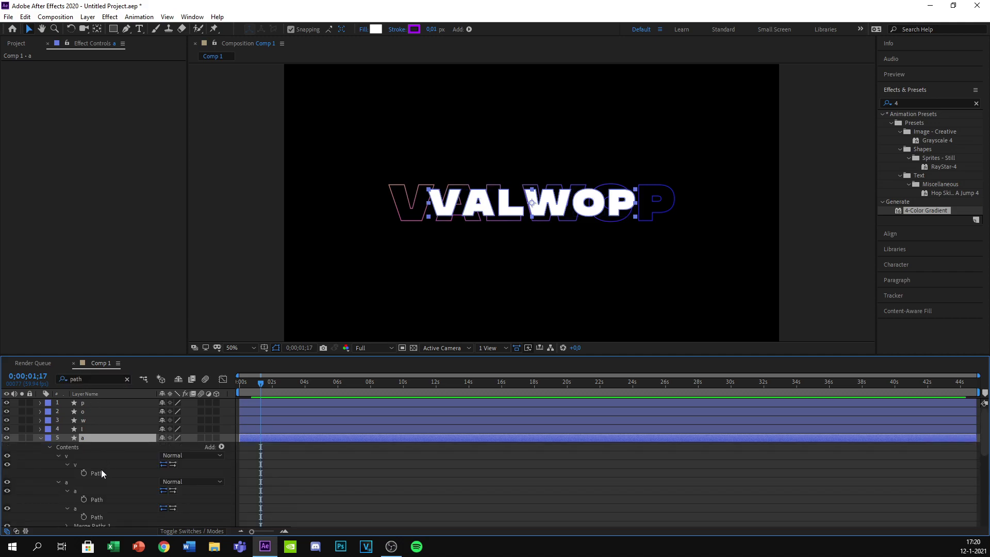
{"action": "left_click", "coordinate": [75, 465]}
{"action": "key", "text": "Delete"}
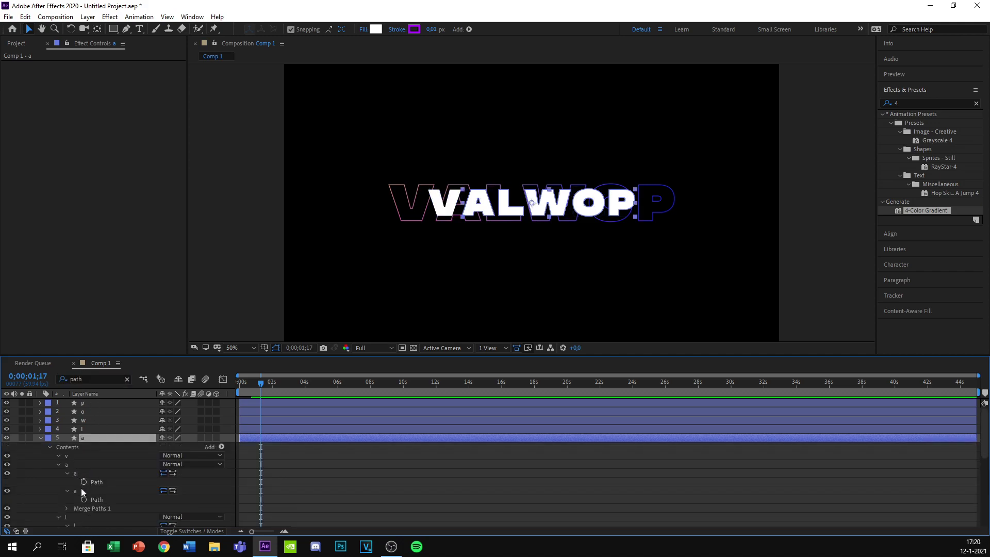
Delete the letter groups l, w, o and p from layer a and collapse the layer
{"action": "scroll", "coordinate": [79, 506], "scroll_direction": "down", "scroll_amount": 3}
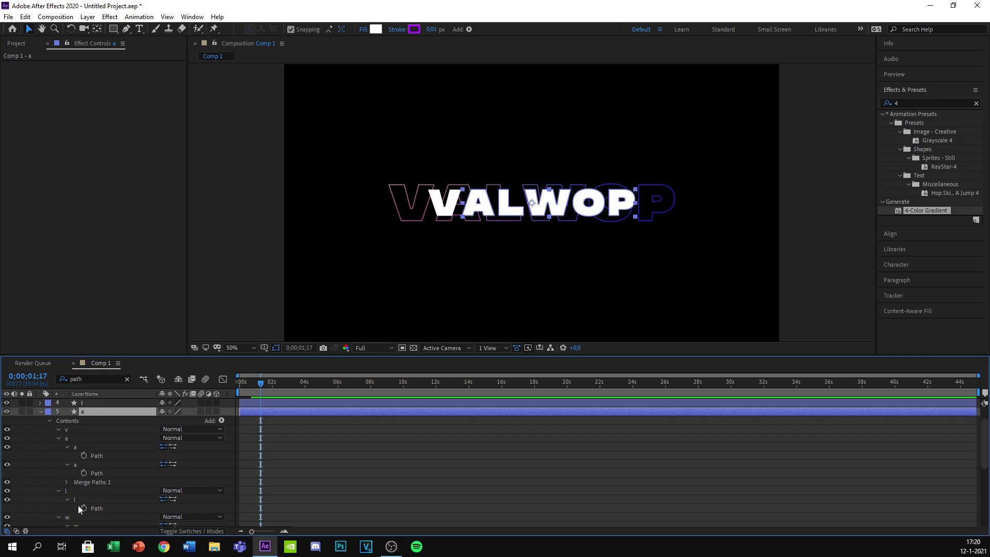
{"action": "left_click", "coordinate": [72, 490]}
{"action": "key", "text": "Delete"}
{"action": "left_click", "coordinate": [73, 493]}
{"action": "key", "text": "Delete"}
{"action": "left_click", "coordinate": [72, 491]}
{"action": "key", "text": "Delete"}
{"action": "left_click", "coordinate": [72, 490]}
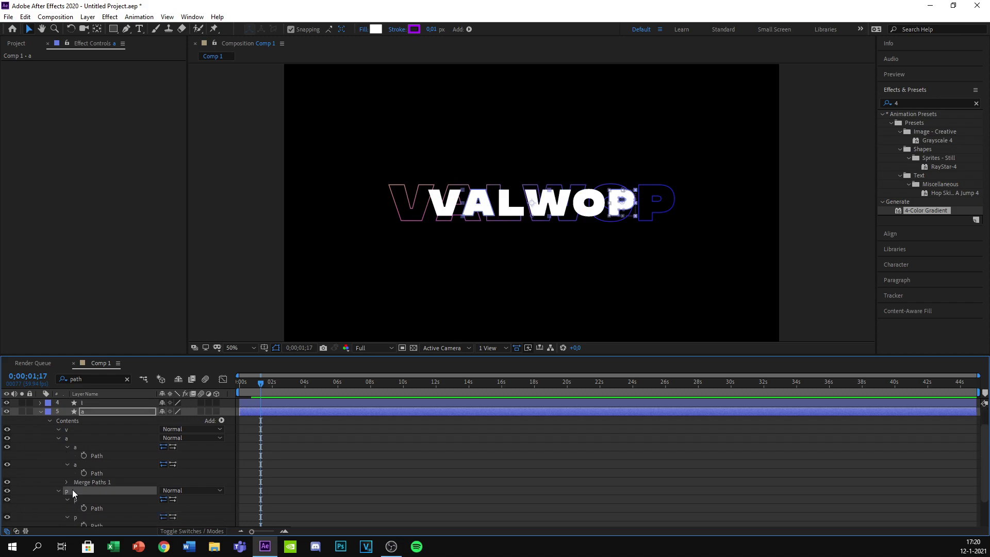
{"action": "key", "text": "Delete"}
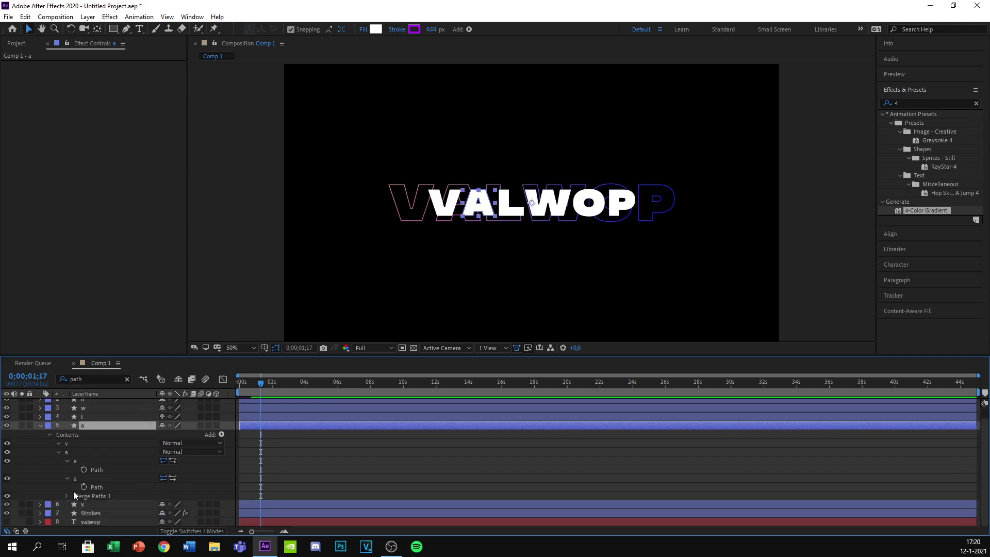
{"action": "left_click", "coordinate": [42, 425]}
Show the path properties of layer l and delete its v group
{"action": "left_click", "coordinate": [85, 431]}
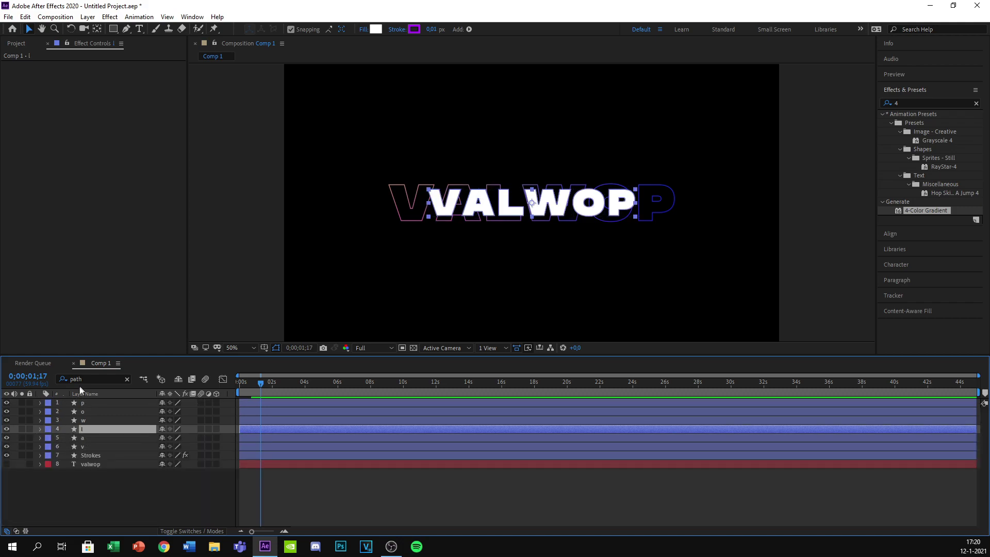
{"action": "left_click", "coordinate": [40, 429]}
{"action": "left_click", "coordinate": [73, 447]}
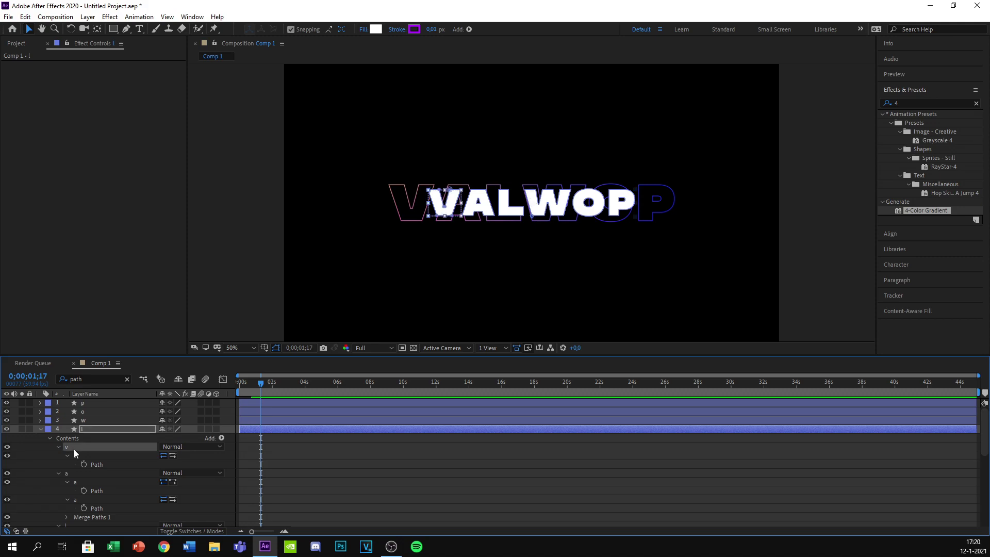
{"action": "key", "text": "Delete"}
{"action": "left_click", "coordinate": [73, 499]}
{"action": "key", "text": "Delete"}
{"action": "left_click", "coordinate": [73, 473]}
{"action": "key", "text": "Delete"}
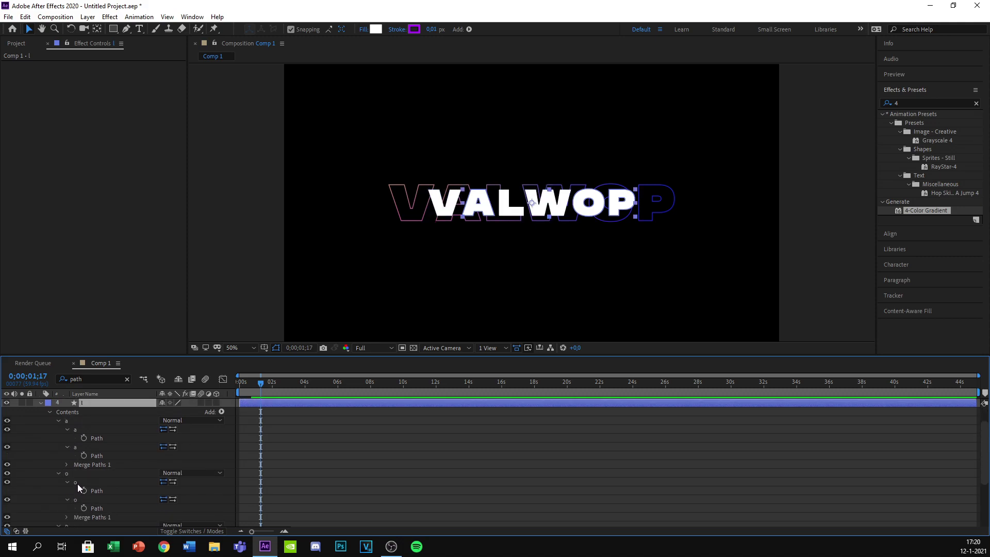
{"action": "key", "text": "ctrl+z"}
{"action": "key", "text": "ctrl+z"}
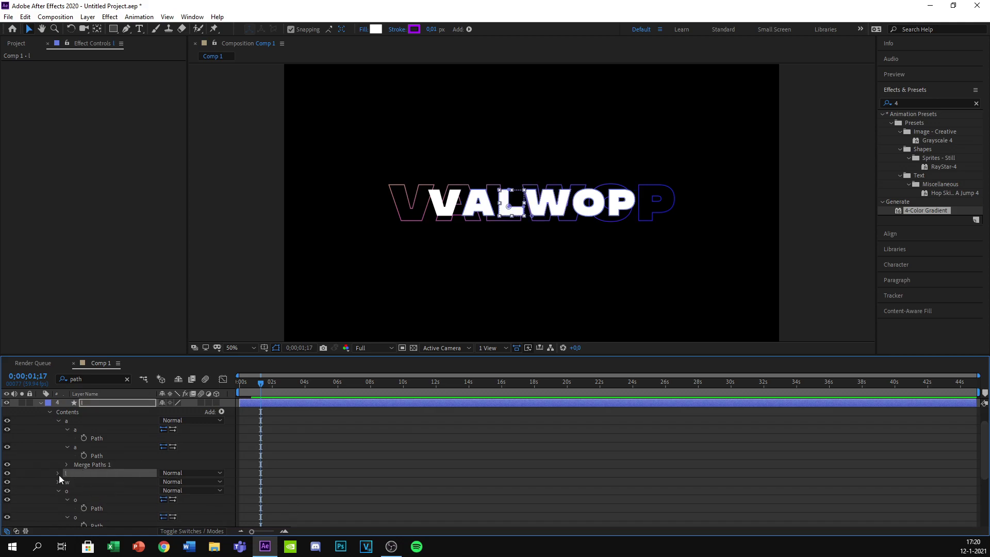
Filter layer l's properties by path again to expand its remaining letter groups
{"action": "left_click", "coordinate": [76, 482]}
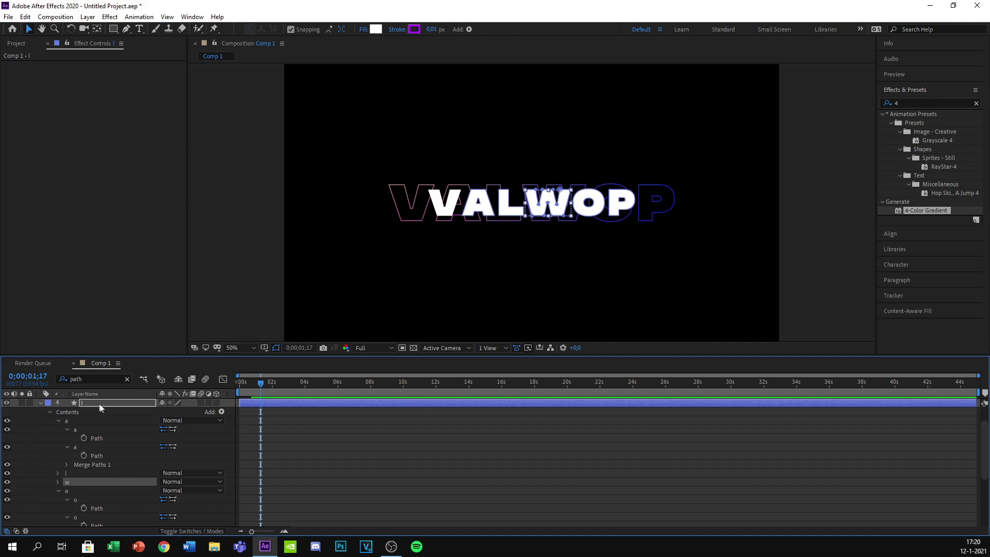
{"action": "key", "text": "ctrl+f"}
{"action": "type", "text": "path"}
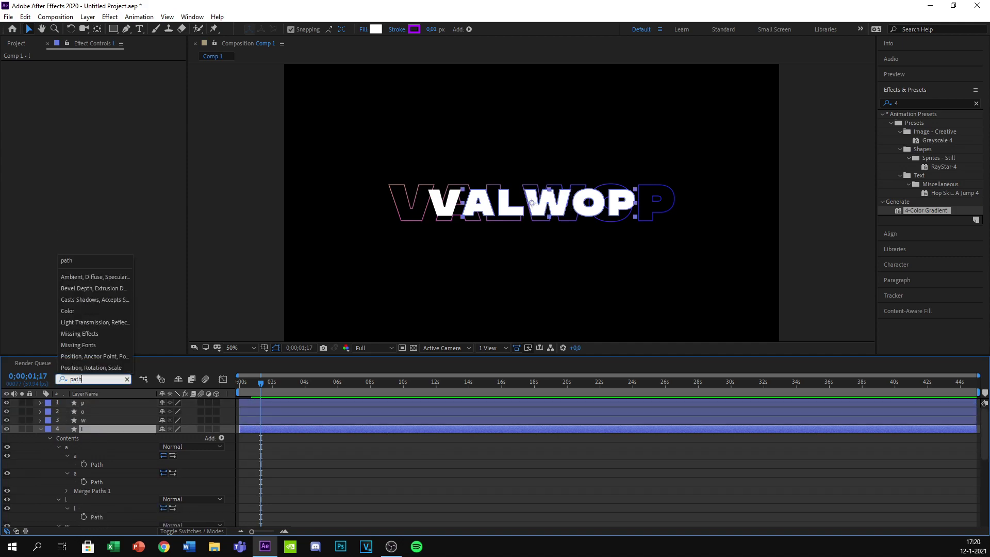
{"action": "left_click", "coordinate": [98, 458]}
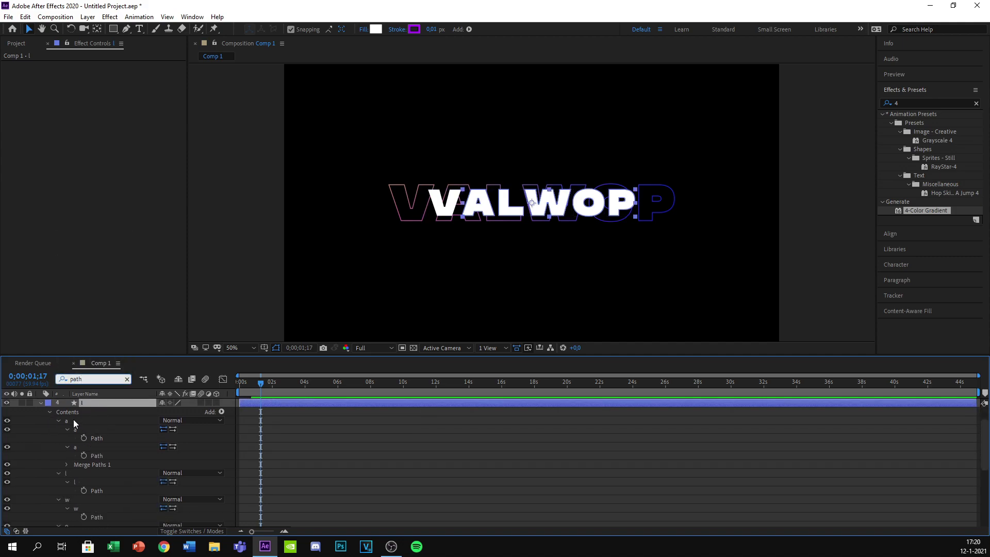
Delete the letter groups a, w, o and p from layer l and collapse the layer
{"action": "left_click", "coordinate": [73, 421]}
{"action": "left_click", "coordinate": [77, 447]}
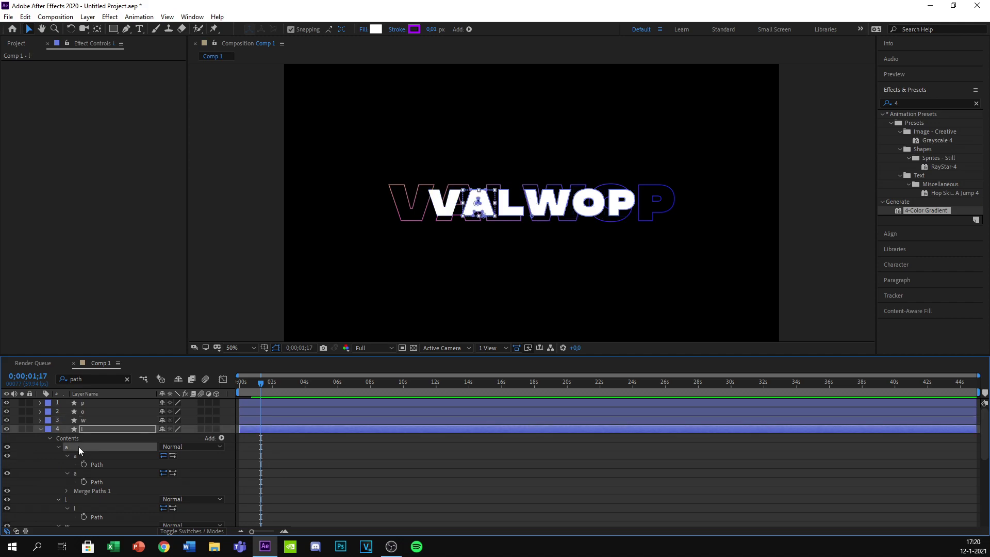
{"action": "key", "text": "Delete"}
{"action": "left_click", "coordinate": [71, 473]}
{"action": "key", "text": "Delete"}
{"action": "left_click", "coordinate": [76, 474]}
{"action": "key", "text": "Delete"}
{"action": "left_click", "coordinate": [75, 474]}
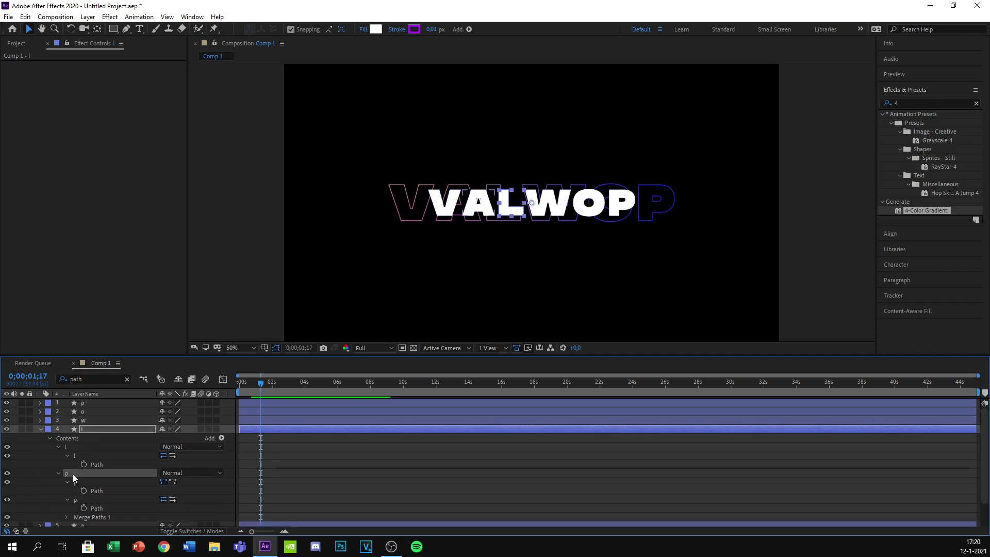
{"action": "key", "text": "Delete"}
{"action": "left_click", "coordinate": [41, 429]}
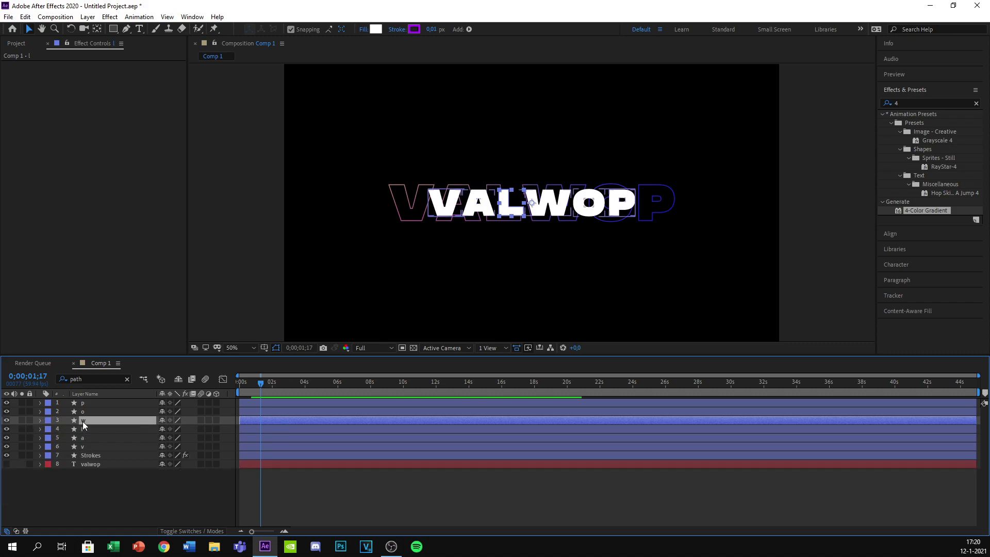
Show the path properties of layer w, delete its letter groups v, a, l, o and p, and collapse the layer
{"action": "left_click", "coordinate": [83, 420]}
{"action": "left_click", "coordinate": [91, 379]}
{"action": "key", "text": "Return"}
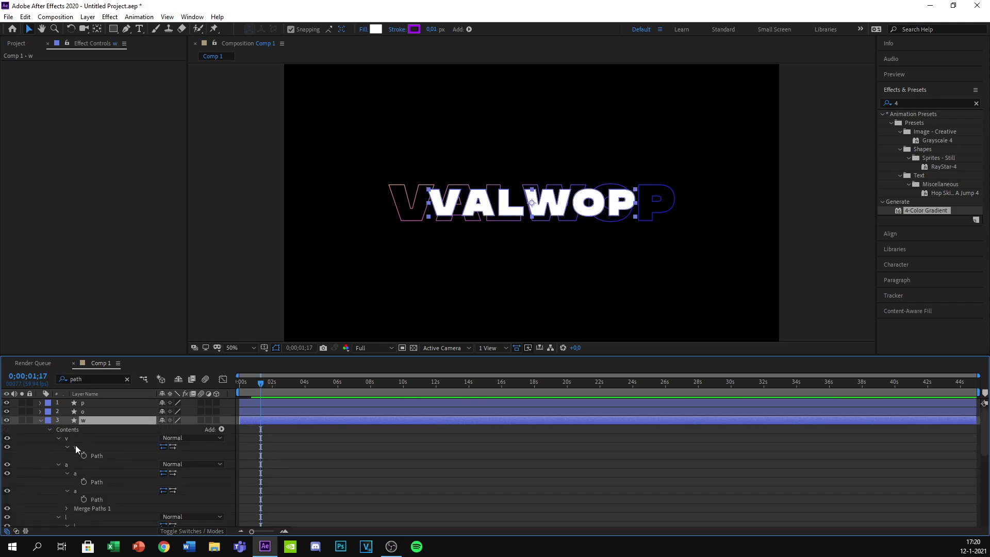
{"action": "left_click", "coordinate": [75, 438]}
{"action": "key", "text": "Delete"}
{"action": "left_click", "coordinate": [75, 438]}
{"action": "key", "text": "Delete"}
{"action": "left_click", "coordinate": [76, 439]}
{"action": "key", "text": "Delete"}
{"action": "left_click", "coordinate": [73, 465]}
{"action": "key", "text": "Delete"}
{"action": "left_click", "coordinate": [72, 465]}
{"action": "key", "text": "Delete"}
{"action": "left_click", "coordinate": [40, 420]}
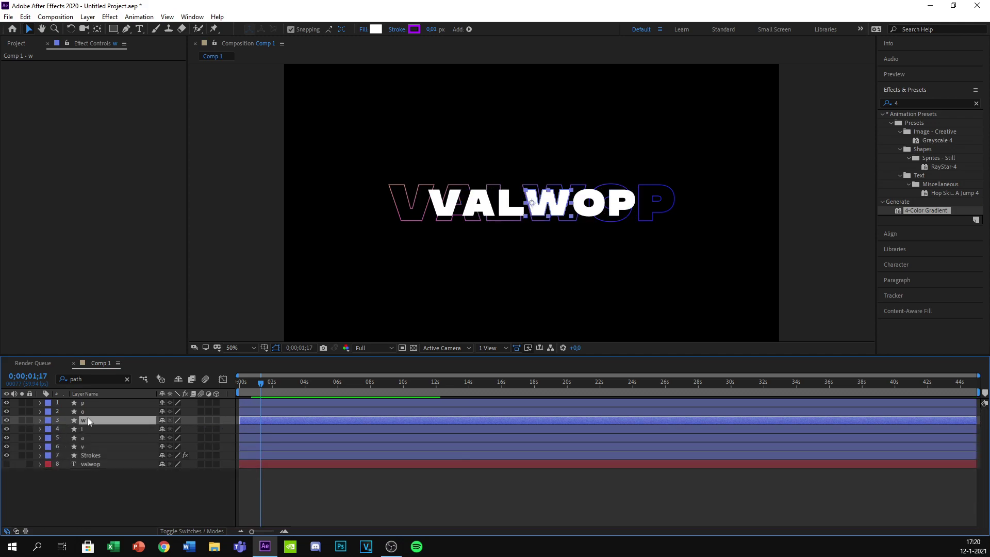
Show the path properties of layer o, delete its letter groups v, a, l, w and p, and collapse the layer
{"action": "left_click", "coordinate": [95, 411]}
{"action": "left_click", "coordinate": [87, 382]}
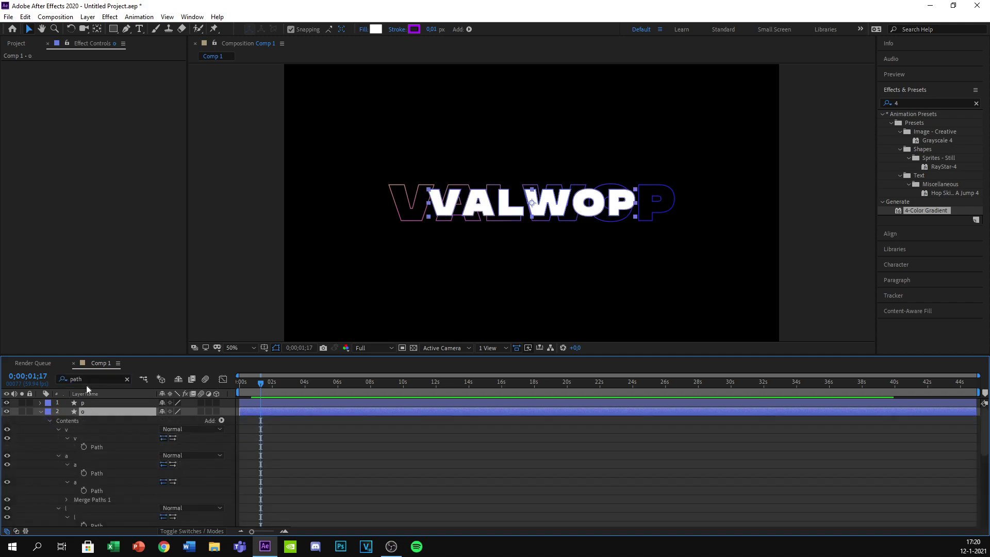
{"action": "left_click", "coordinate": [83, 438]}
{"action": "key", "text": "Delete"}
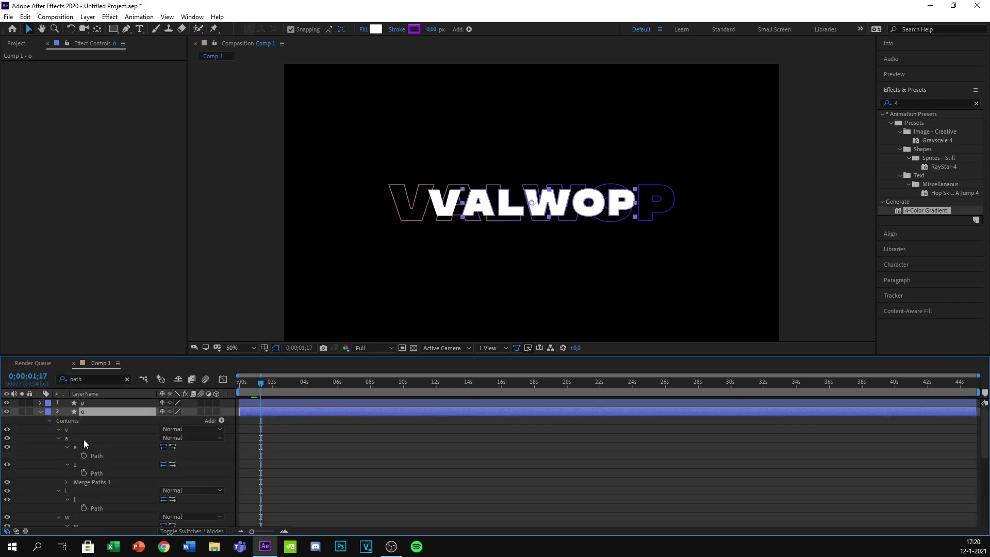
{"action": "left_click", "coordinate": [84, 440]}
{"action": "key", "text": "Delete"}
{"action": "left_click", "coordinate": [78, 431]}
{"action": "key", "text": "Delete"}
{"action": "left_click", "coordinate": [79, 432]}
{"action": "key", "text": "Delete"}
{"action": "left_click", "coordinate": [77, 430]}
{"action": "key", "text": "Delete"}
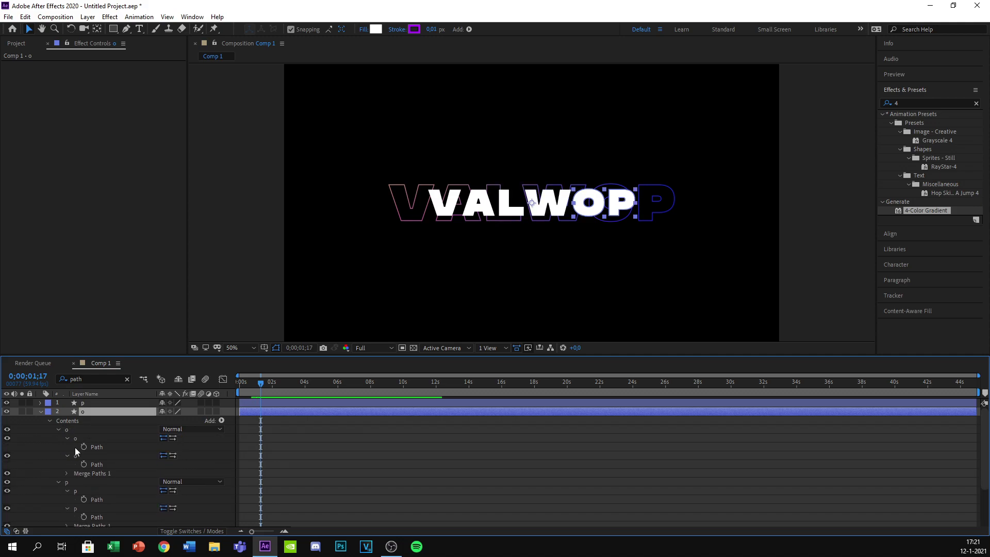
{"action": "left_click", "coordinate": [73, 481]}
{"action": "key", "text": "Delete"}
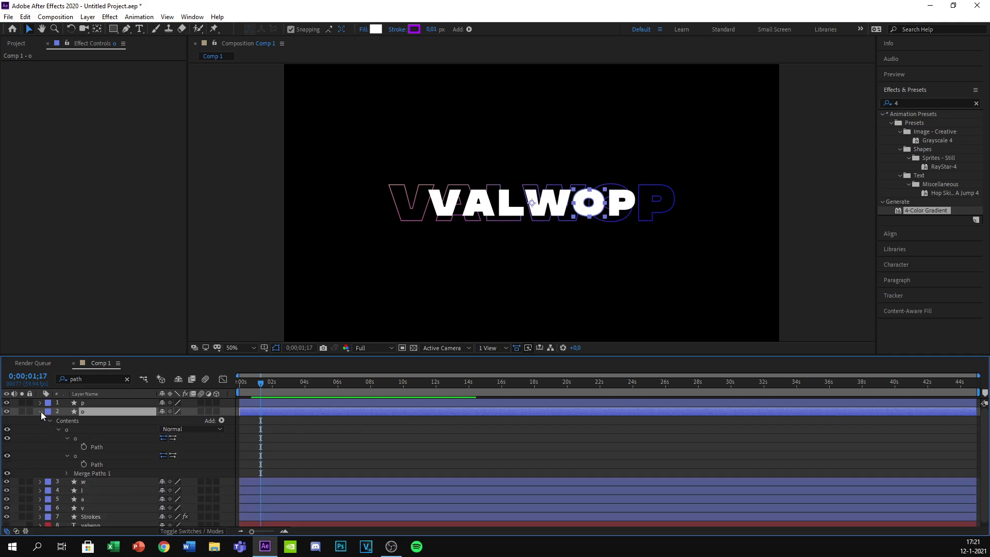
{"action": "left_click", "coordinate": [41, 412]}
Show the path properties of layer p and delete its letter groups v and a
{"action": "left_click", "coordinate": [95, 404]}
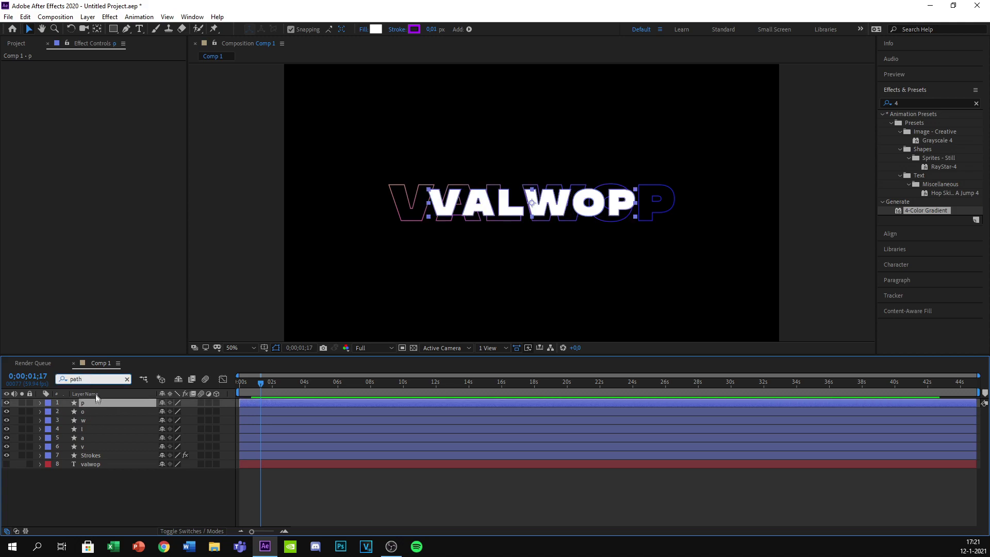
{"action": "key", "text": "Return"}
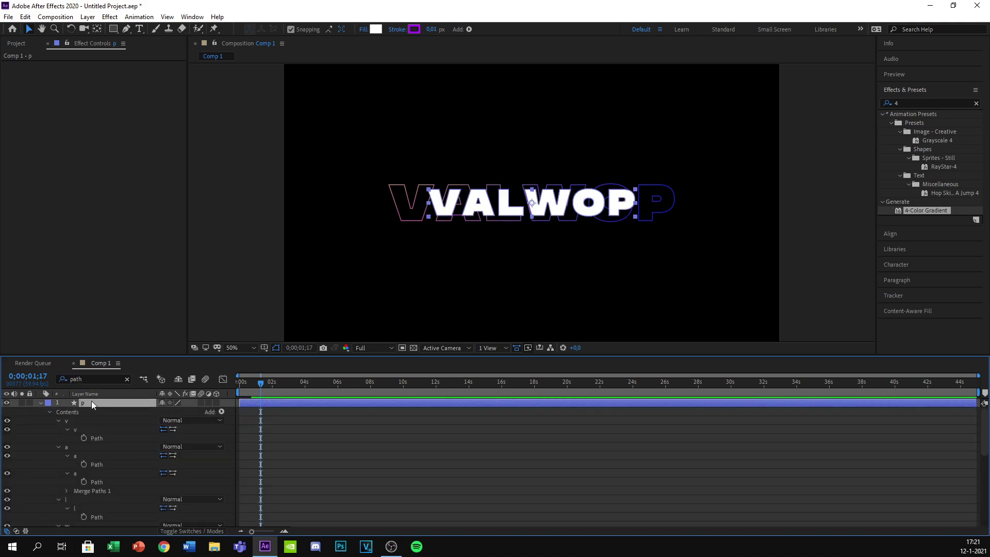
{"action": "key", "text": "Return"}
{"action": "left_click", "coordinate": [74, 420]}
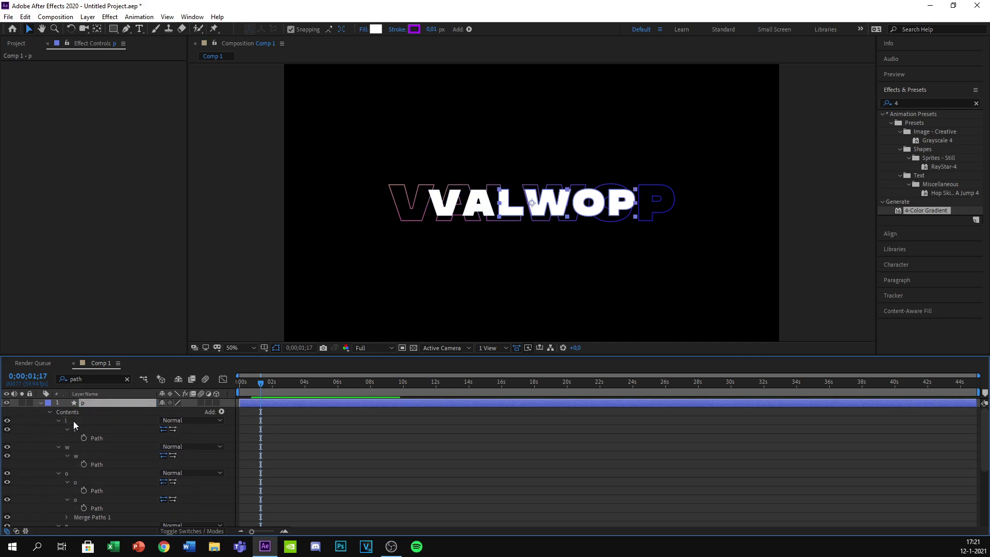
{"action": "key", "text": "Delete"}
{"action": "left_click", "coordinate": [83, 403]}
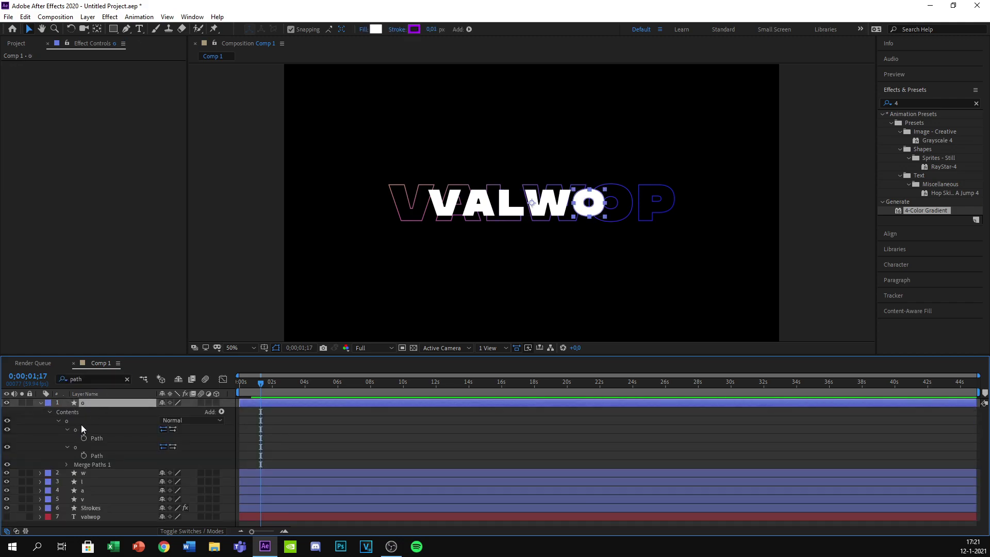
{"action": "left_click", "coordinate": [82, 427]}
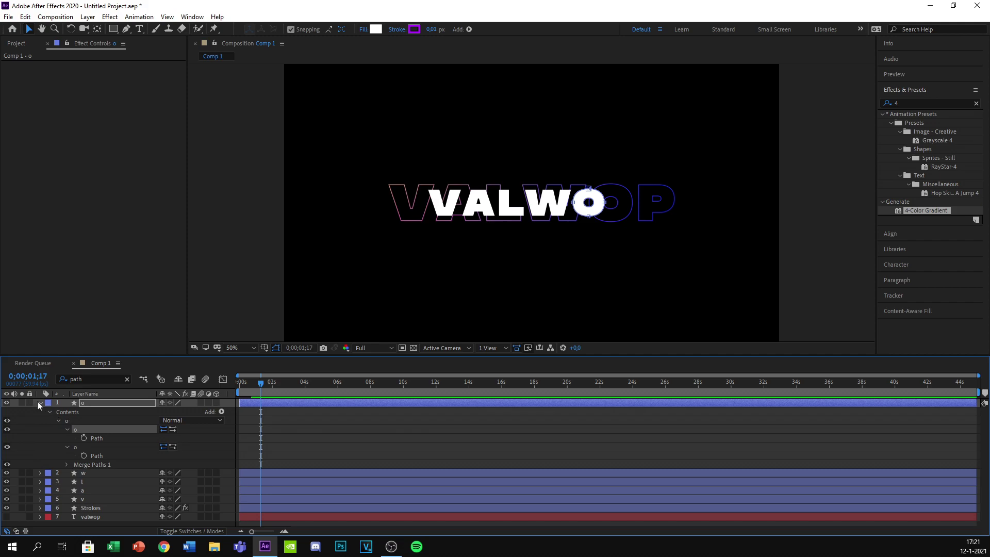
{"action": "left_click", "coordinate": [40, 403]}
{"action": "key", "text": "ctrl+z"}
{"action": "key", "text": "ctrl+z"}
{"action": "key", "text": "ctrl+z"}
{"action": "key", "text": "ctrl+z"}
Show the path properties of layer p, delete its remaining letter groups l, w and o, and collapse the layer
{"action": "left_click", "coordinate": [85, 403]}
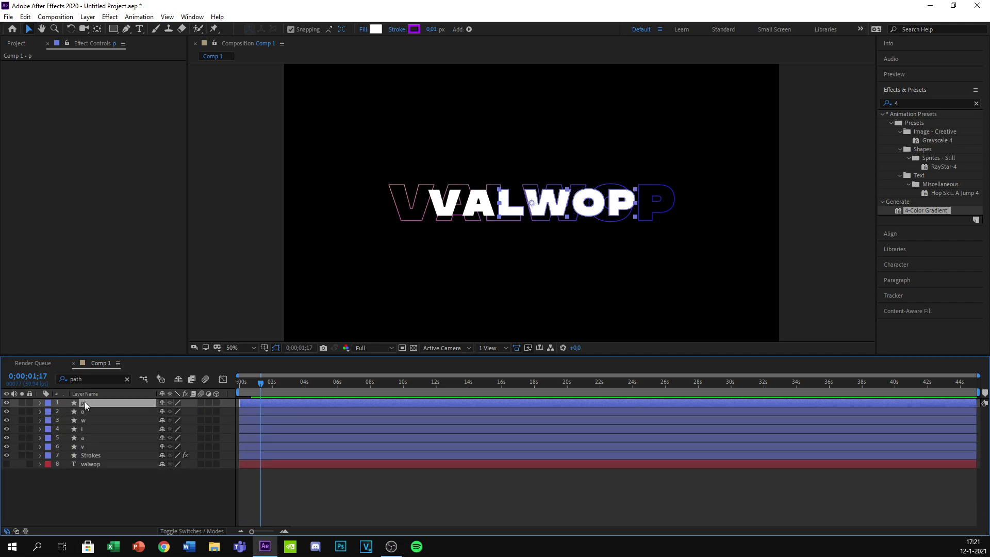
{"action": "left_click", "coordinate": [91, 379]}
{"action": "key", "text": "Return"}
{"action": "left_click", "coordinate": [72, 420]}
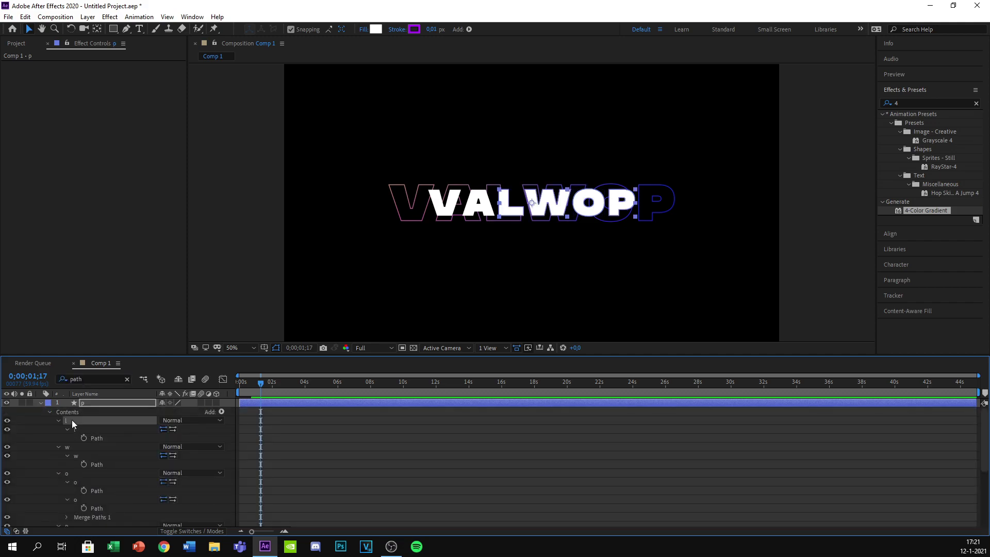
{"action": "key", "text": "Delete"}
{"action": "left_click", "coordinate": [76, 421]}
{"action": "key", "text": "Delete"}
{"action": "left_click", "coordinate": [74, 421]}
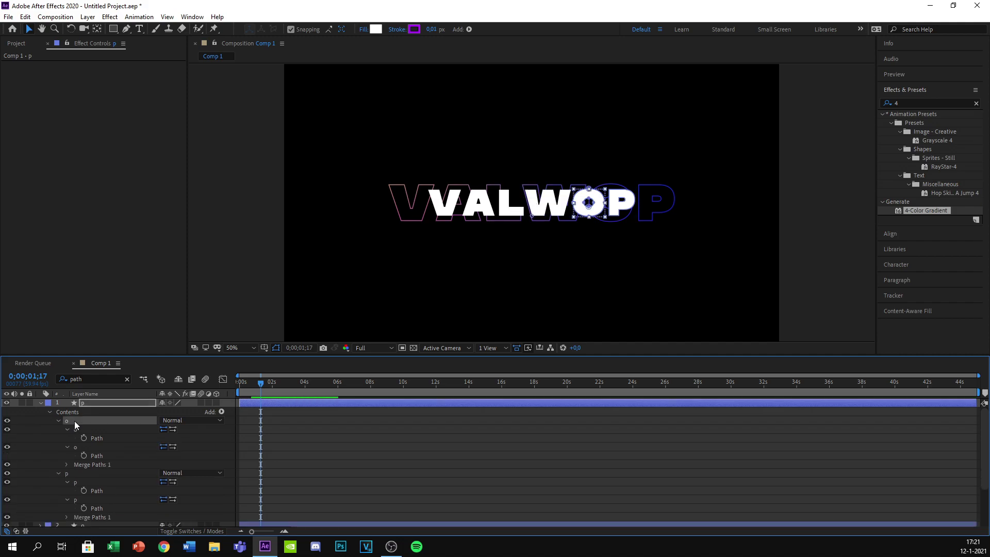
{"action": "key", "text": "Delete"}
{"action": "left_click", "coordinate": [74, 421]}
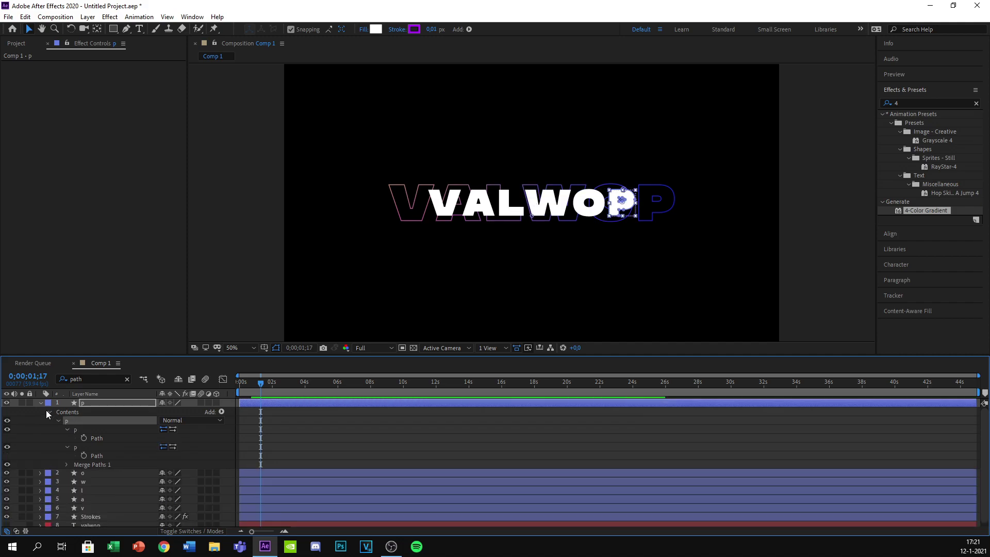
{"action": "left_click", "coordinate": [48, 412]}
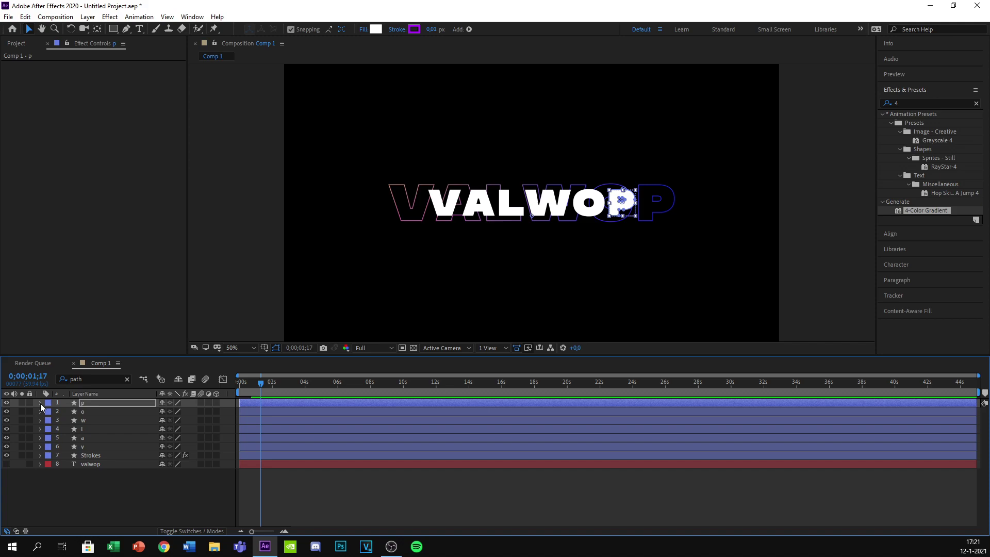
Return the playhead to 0;00;00;00 and show the path properties of layer v
{"action": "left_click_drag", "start_coordinate": [264, 394], "coordinate": [231, 394]}
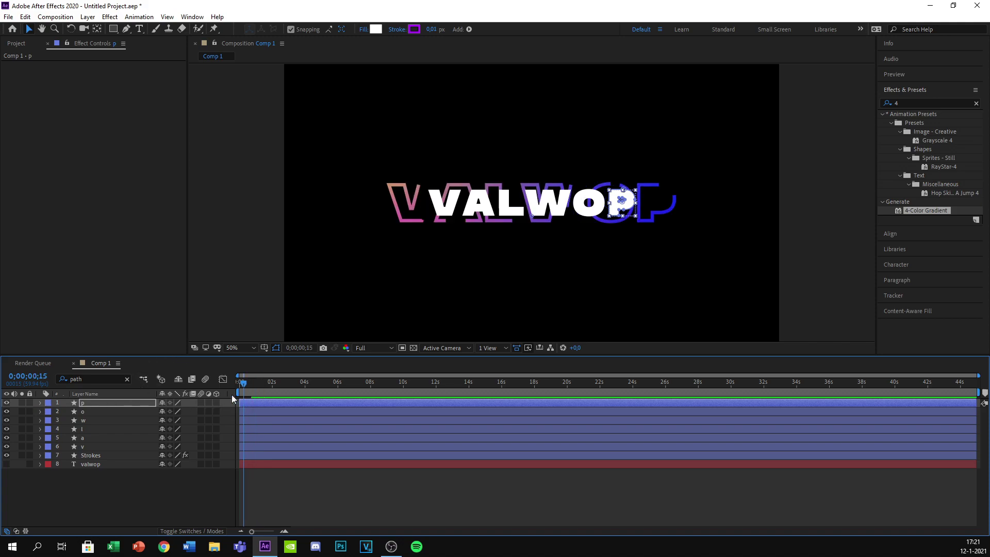
{"action": "left_click", "coordinate": [94, 446]}
{"action": "key", "text": "slash"}
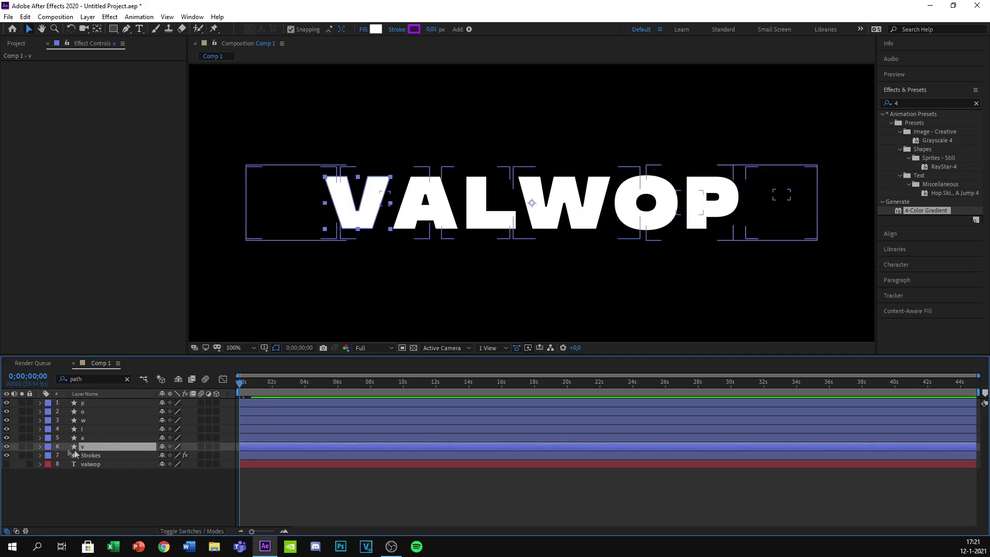
{"action": "left_click", "coordinate": [94, 379]}
{"action": "key", "text": "Return"}
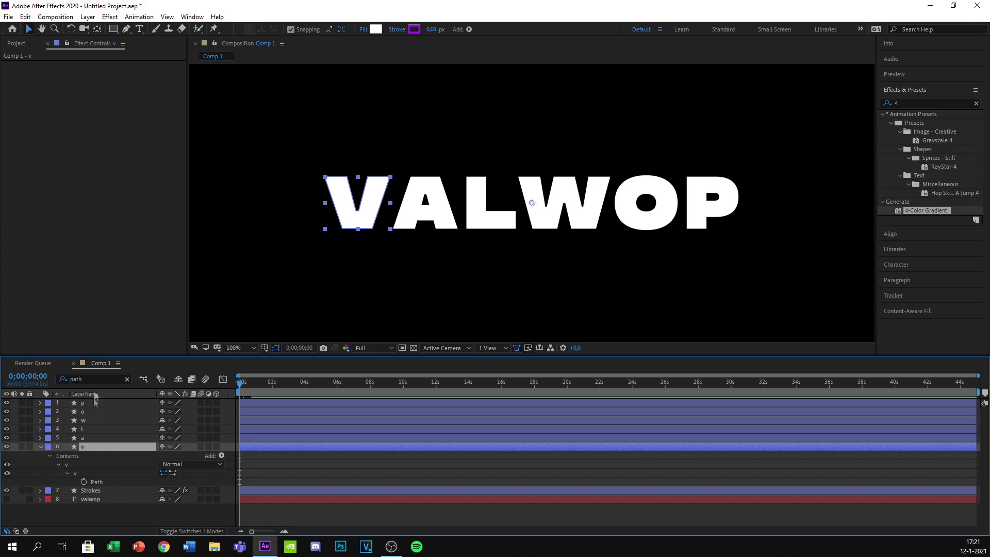
Move the playhead to 0;00;01;47
{"action": "left_click_drag", "start_coordinate": [238, 386], "coordinate": [281, 410]}
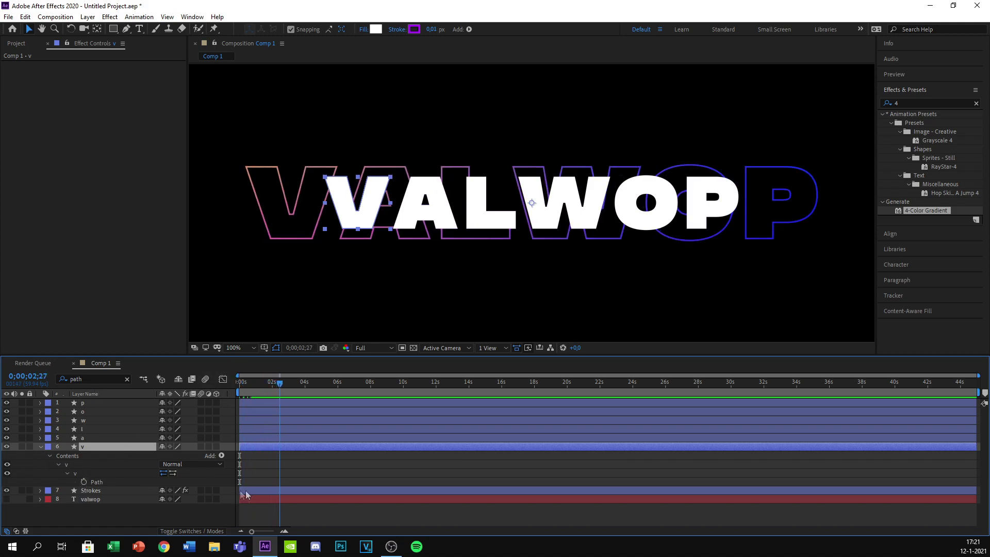
{"action": "left_click_drag", "start_coordinate": [251, 532], "coordinate": [268, 534]}
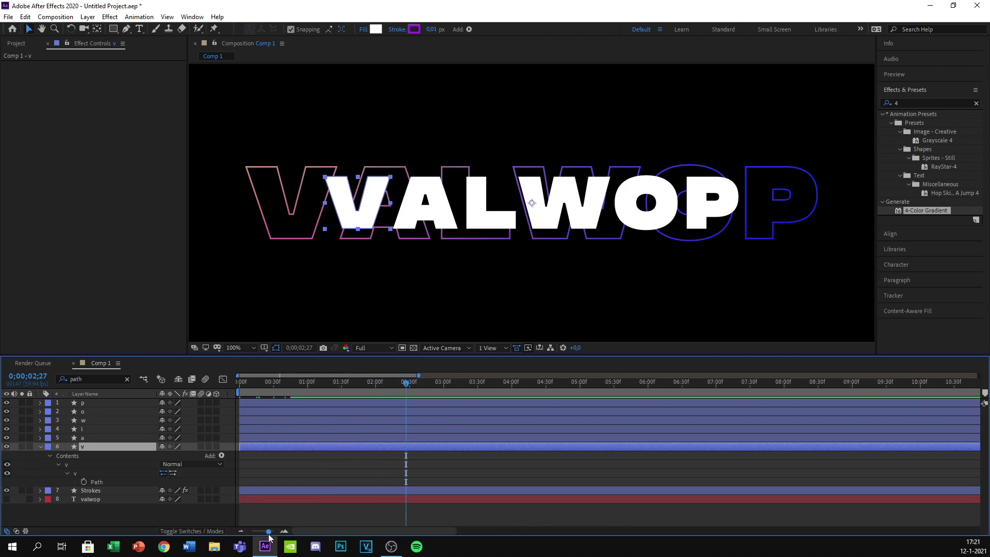
{"action": "left_click_drag", "start_coordinate": [391, 386], "coordinate": [352, 398]}
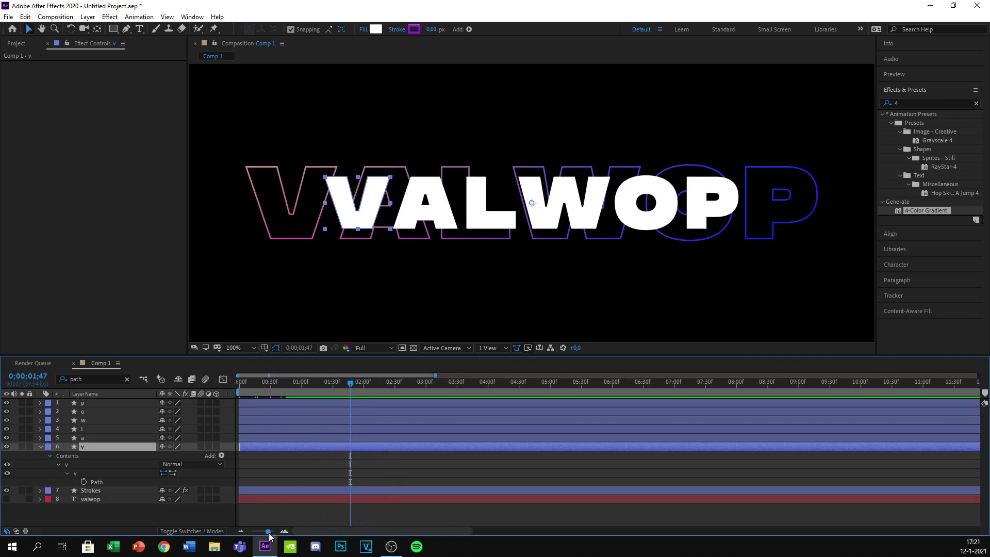
Move the playhead to 0;00;02;00 and set a Path keyframe on layer v
{"action": "left_click_drag", "start_coordinate": [268, 532], "coordinate": [274, 532]}
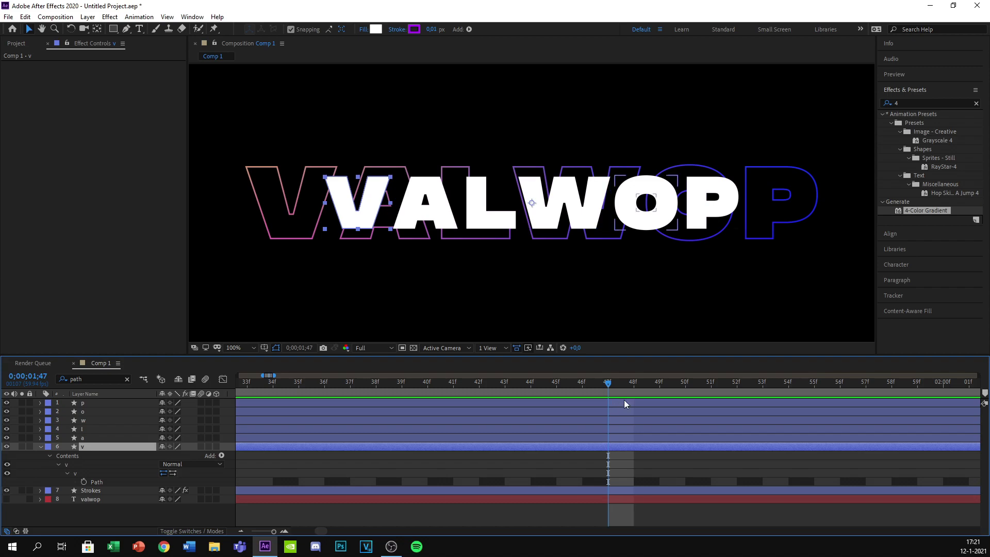
{"action": "left_click_drag", "start_coordinate": [665, 391], "coordinate": [682, 394]}
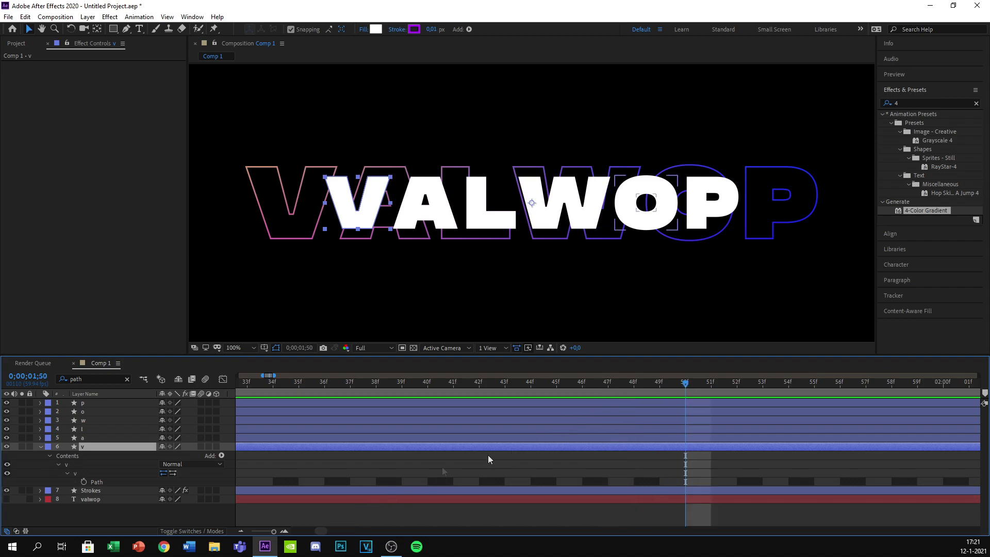
{"action": "left_click_drag", "start_coordinate": [274, 532], "coordinate": [270, 532]}
{"action": "left_click_drag", "start_coordinate": [443, 387], "coordinate": [461, 401]}
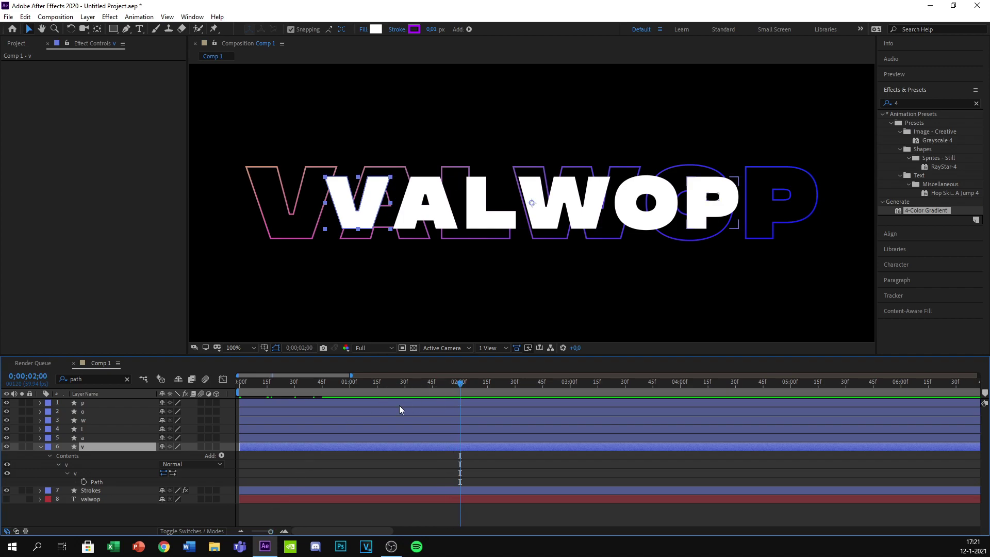
{"action": "left_click", "coordinate": [84, 482]}
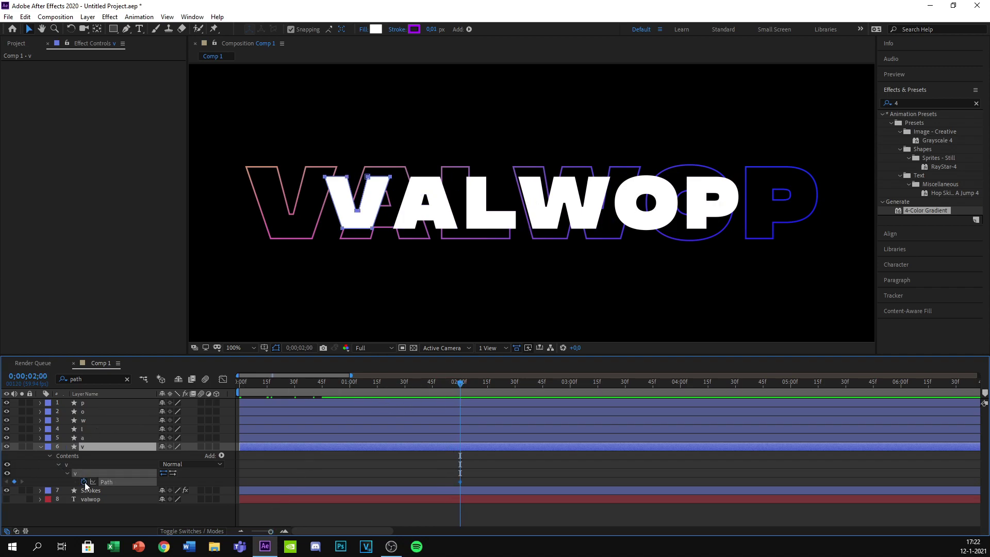
At 0;00;00;00, move the whole V path out of the frame, past the composition's left edge
{"action": "left_click_drag", "start_coordinate": [462, 386], "coordinate": [148, 428]}
{"action": "scroll", "coordinate": [361, 227], "scroll_direction": "down", "scroll_amount": 2}
{"action": "scroll", "coordinate": [332, 188], "scroll_direction": "up", "scroll_amount": 4}
{"action": "scroll", "coordinate": [330, 193], "scroll_direction": "down", "scroll_amount": 4}
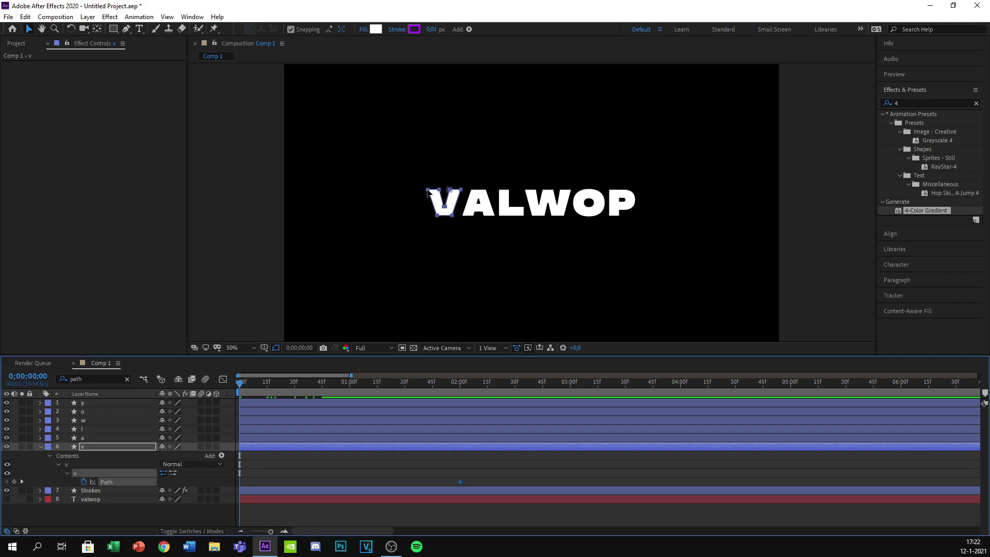
{"action": "left_click", "coordinate": [428, 192]}
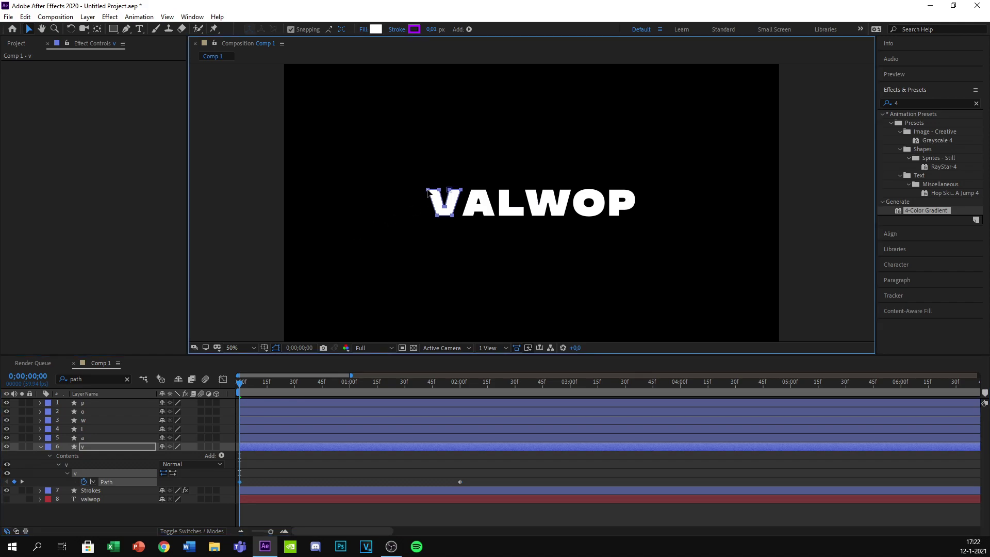
{"action": "left_click_drag", "start_coordinate": [428, 193], "coordinate": [246, 207]}
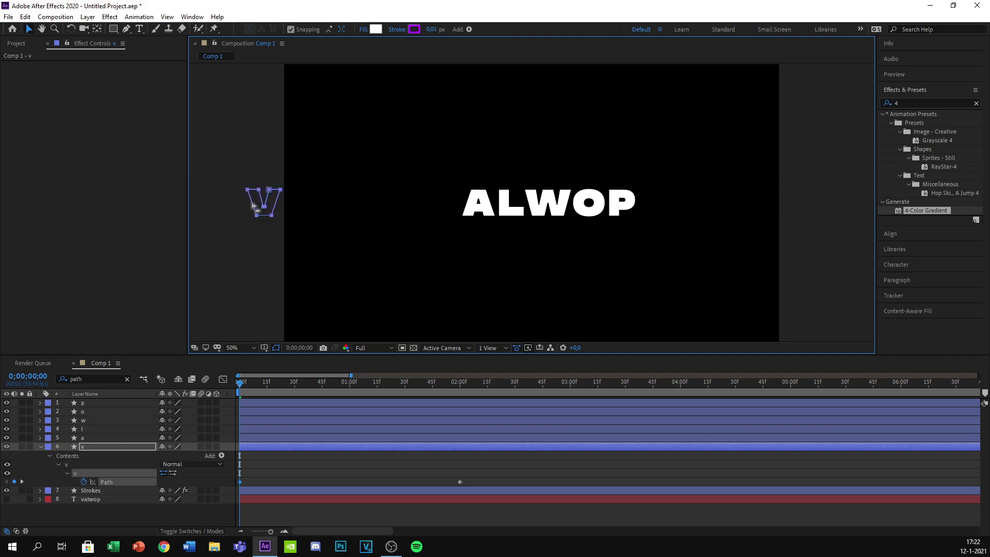
{"action": "key", "text": "ctrl+s"}
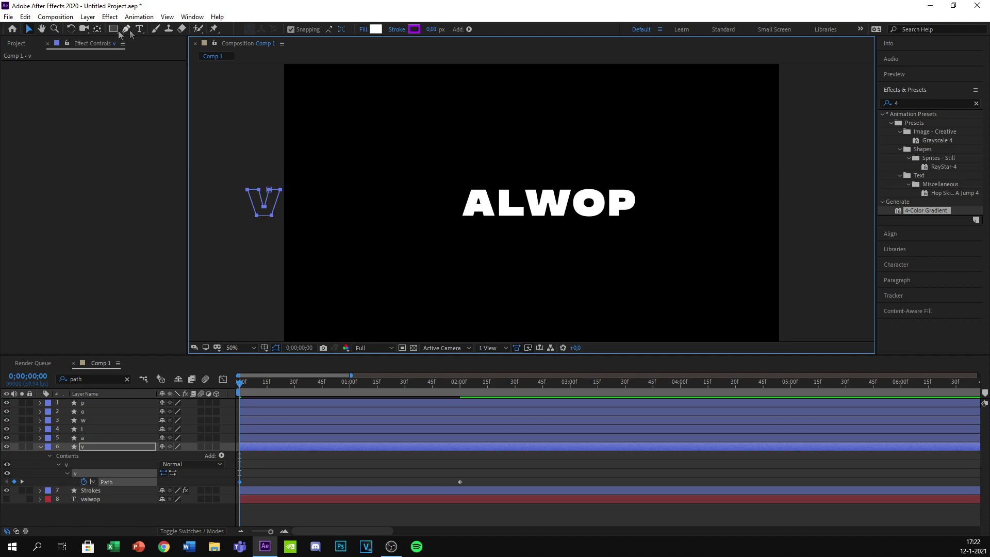
Add a vertex with the Pen tool at the middle of the short horizontal edge in the V's inner notch
{"action": "left_click", "coordinate": [41, 29]}
{"action": "left_click_drag", "start_coordinate": [234, 146], "coordinate": [533, 179]}
{"action": "scroll", "coordinate": [407, 190], "scroll_direction": "up", "scroll_amount": 3}
{"action": "scroll", "coordinate": [485, 168], "scroll_direction": "up", "scroll_amount": 3}
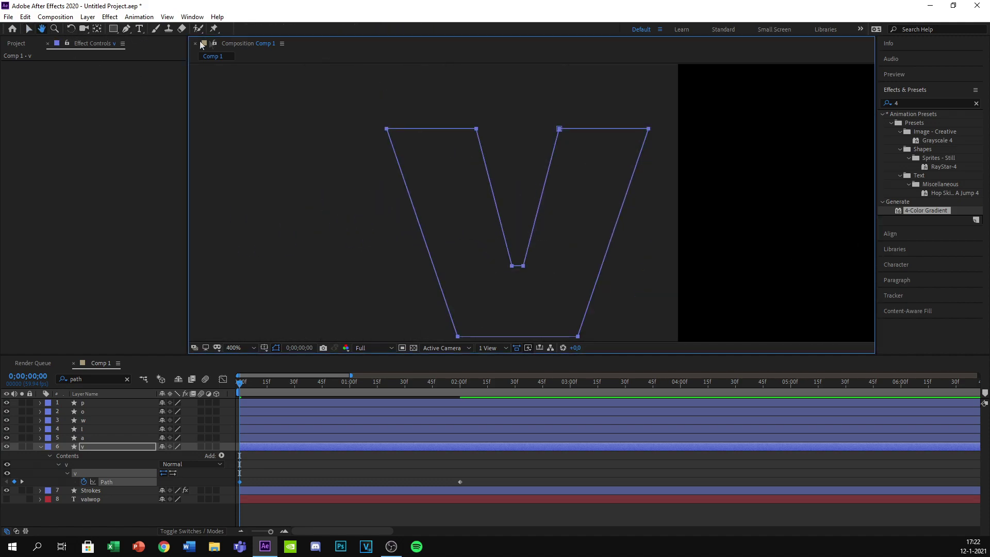
{"action": "left_click_drag", "start_coordinate": [499, 110], "coordinate": [470, 39]}
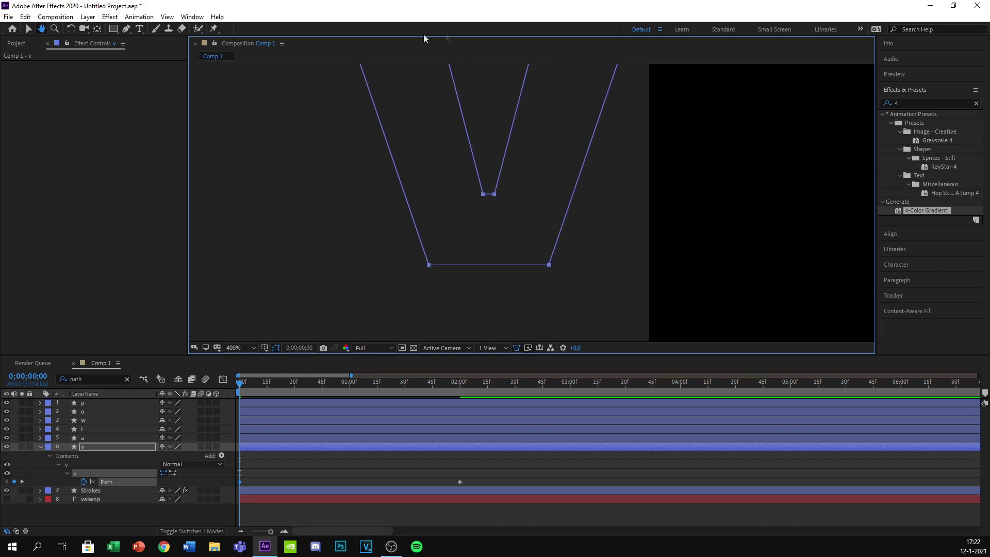
{"action": "left_click", "coordinate": [127, 28]}
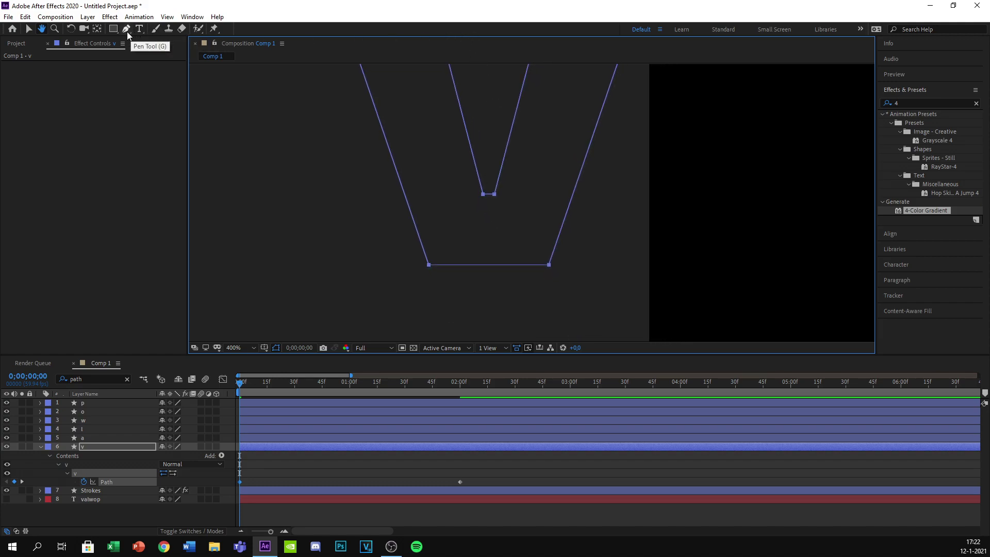
{"action": "key", "text": "period"}
{"action": "key", "text": "period"}
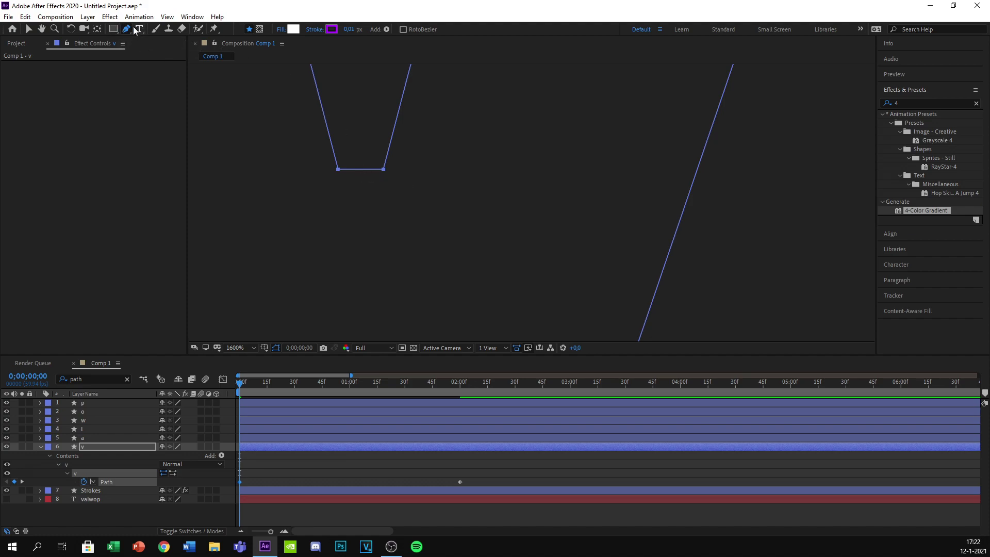
{"action": "key", "text": "comma"}
{"action": "key", "text": "comma"}
{"action": "key", "text": "comma"}
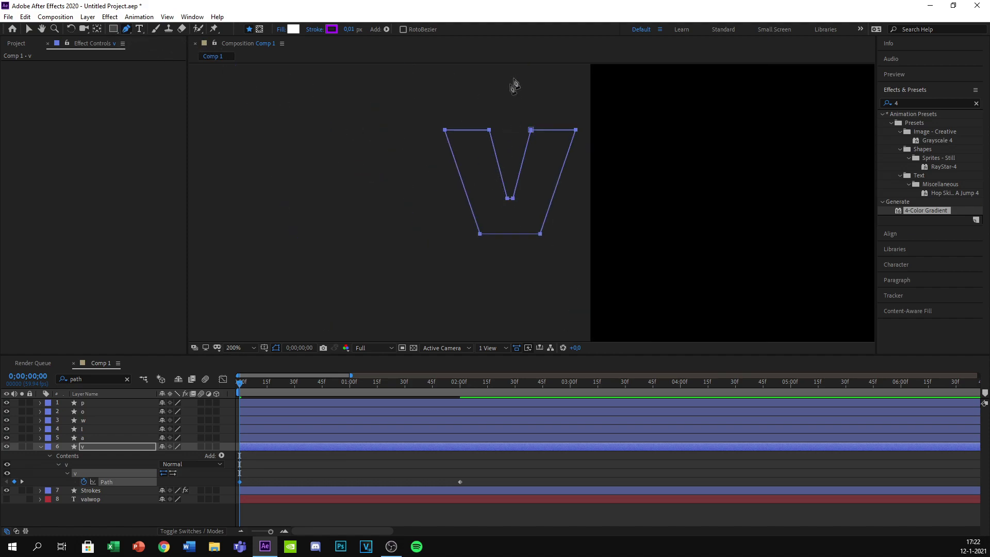
{"action": "key", "text": "period"}
{"action": "key", "text": "period"}
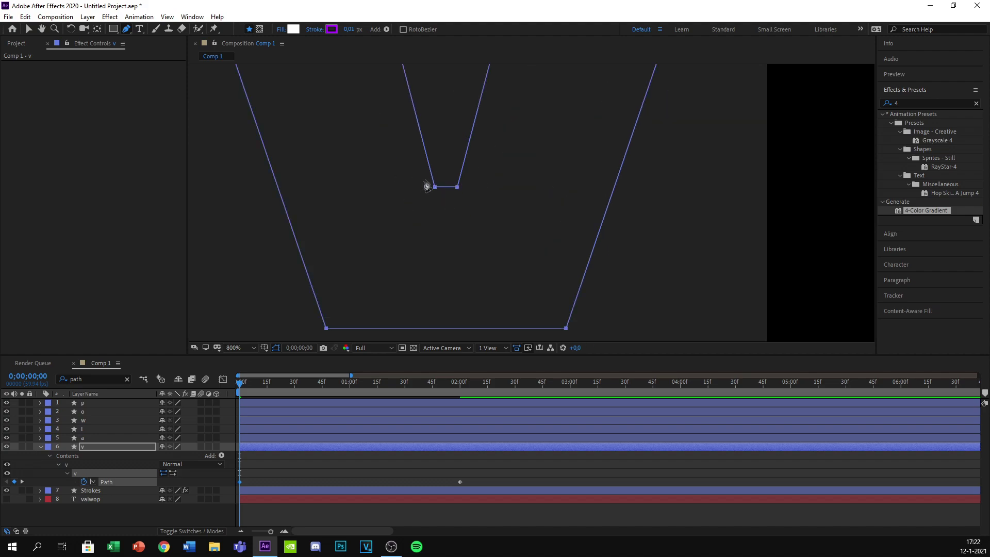
{"action": "key", "text": "period"}
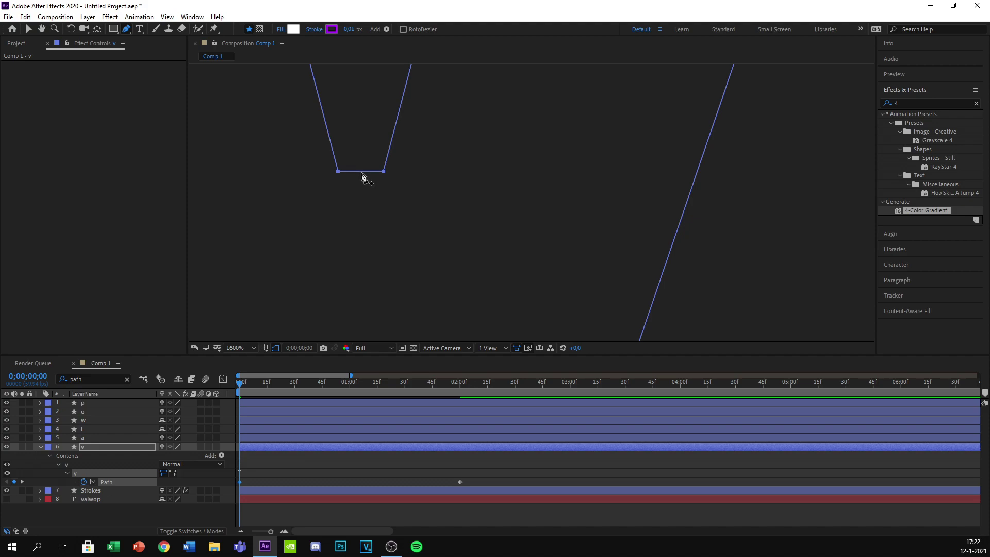
Add a vertex with the Pen tool at the middle of the V's bottom edge
{"action": "key", "text": "comma"}
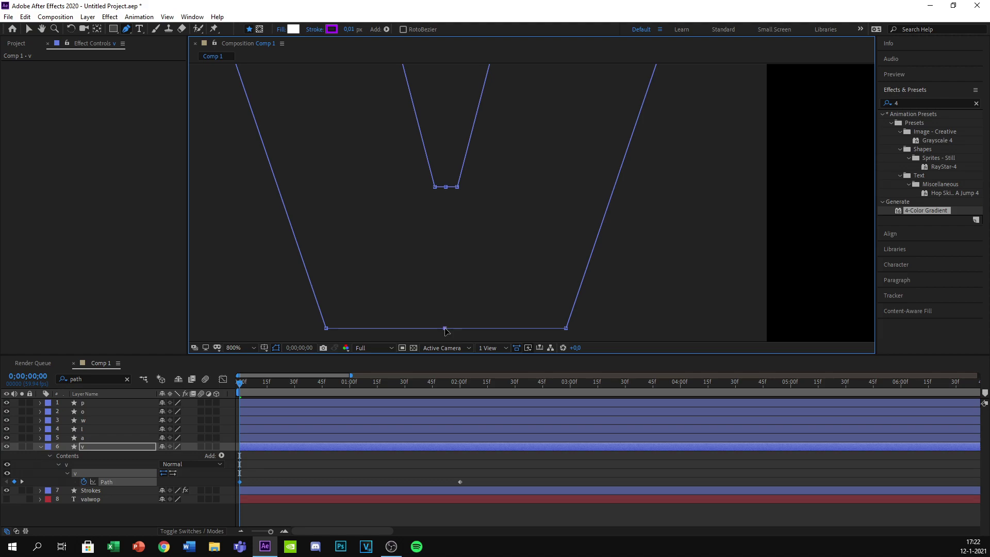
{"action": "key", "text": "comma"}
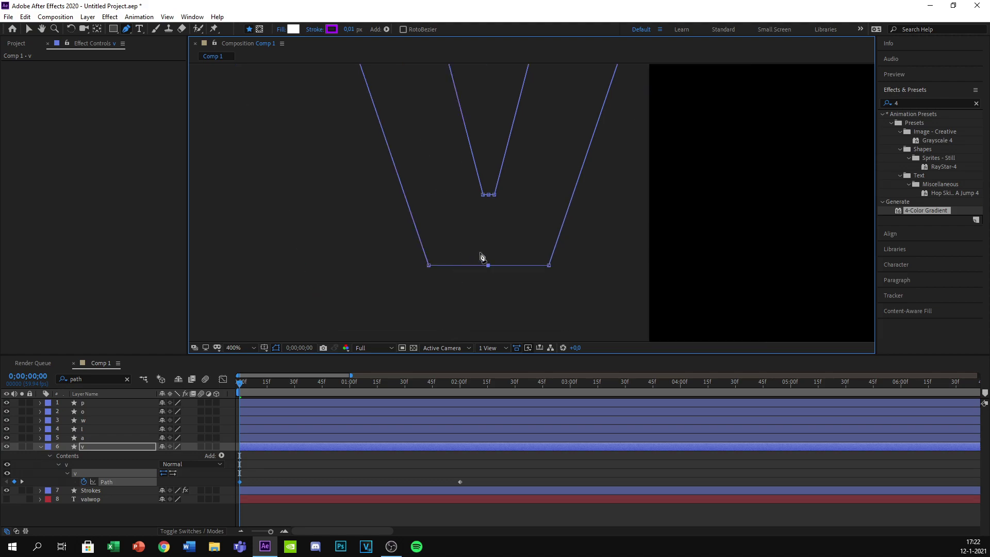
{"action": "left_click", "coordinate": [488, 265]}
{"action": "key", "text": "period"}
{"action": "key", "text": "period"}
{"action": "key", "text": "comma"}
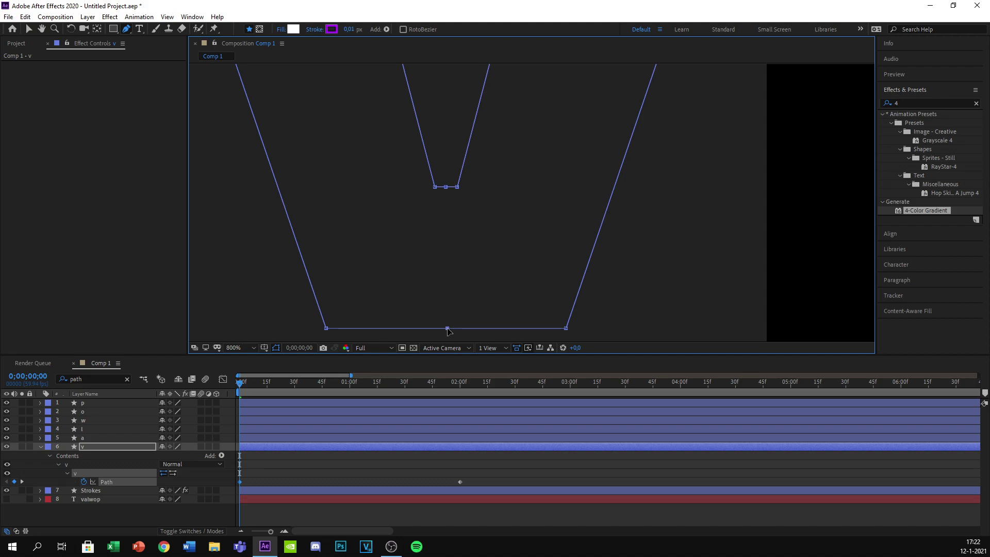
{"action": "key", "text": "comma"}
Select the vertices of the V's left arm and move them left to stretch the letter horizontally
{"action": "left_click", "coordinate": [30, 30]}
{"action": "key", "text": "comma"}
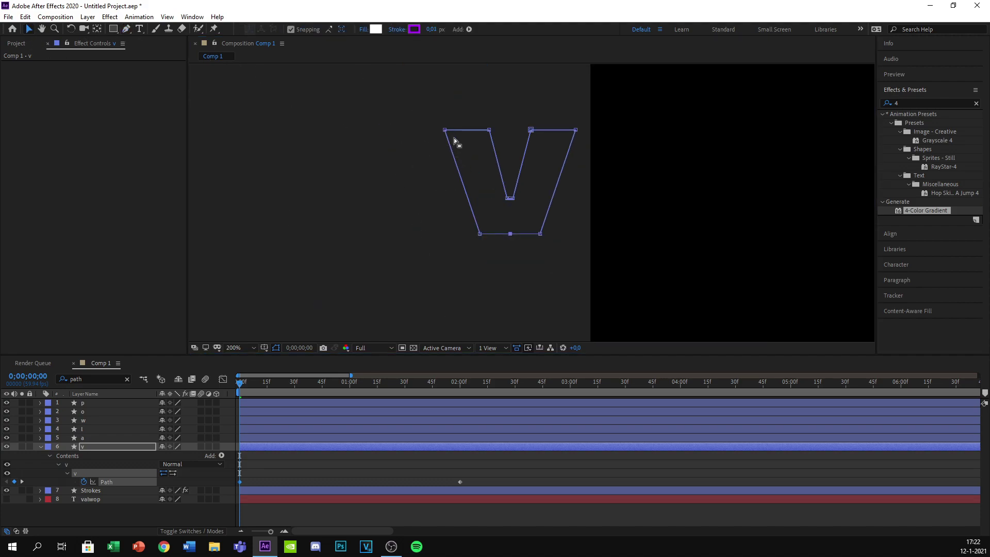
{"action": "left_click", "coordinate": [445, 131]}
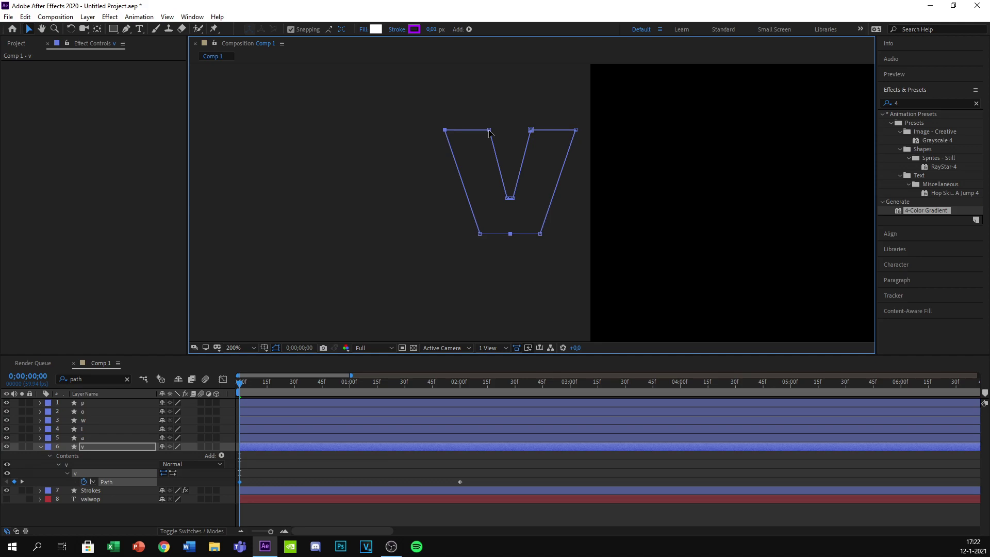
{"action": "key", "text": "period"}
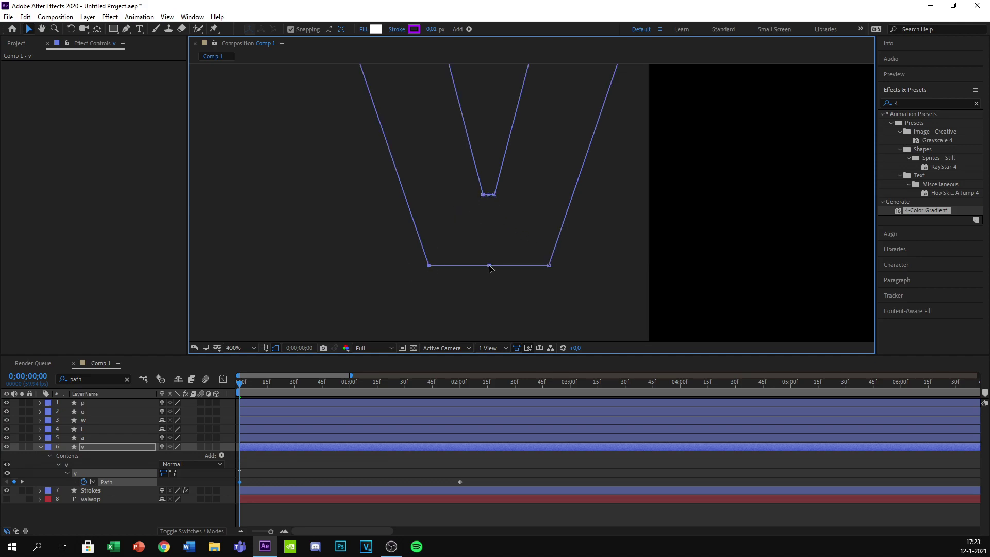
{"action": "key", "text": "comma"}
{"action": "key", "text": "period"}
{"action": "key", "text": "period"}
{"action": "key", "text": "comma"}
{"action": "key", "text": "comma"}
{"action": "key", "text": "comma"}
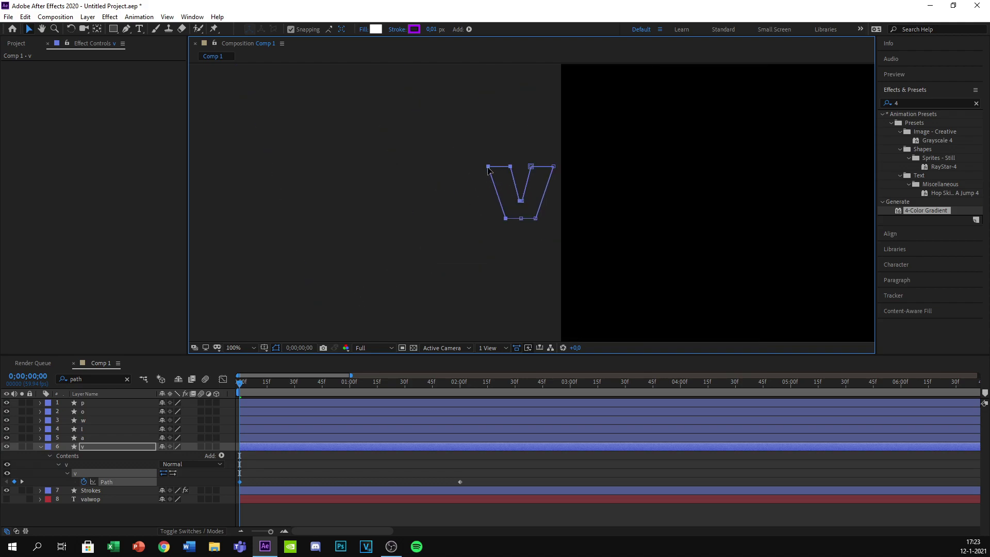
{"action": "left_click_drag", "start_coordinate": [487, 167], "coordinate": [380, 185]}
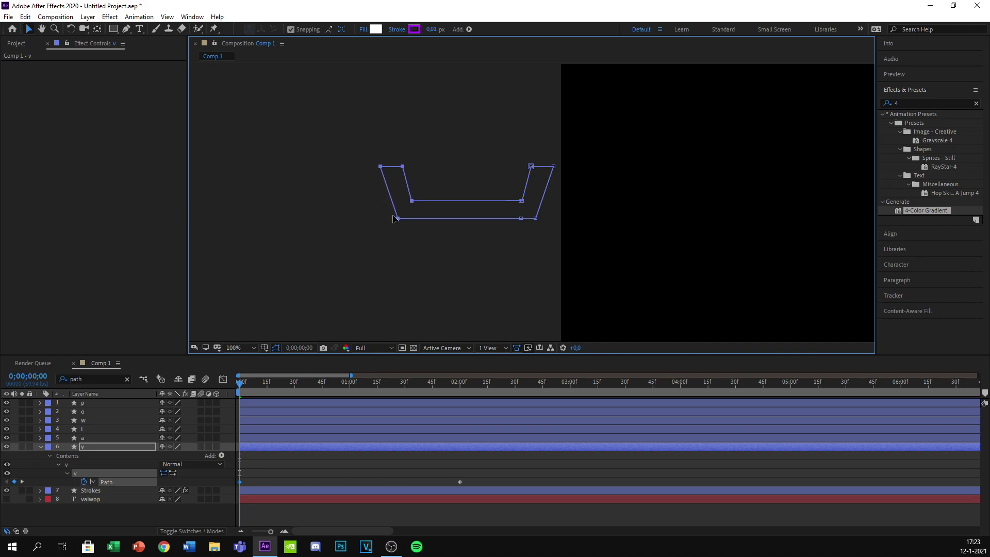
Preview the V sliding in from outside the frame and check its path animation
{"action": "key", "text": "comma"}
{"action": "key", "text": "comma"}
{"action": "key", "text": "comma"}
{"action": "key", "text": "comma"}
{"action": "key", "text": "space"}
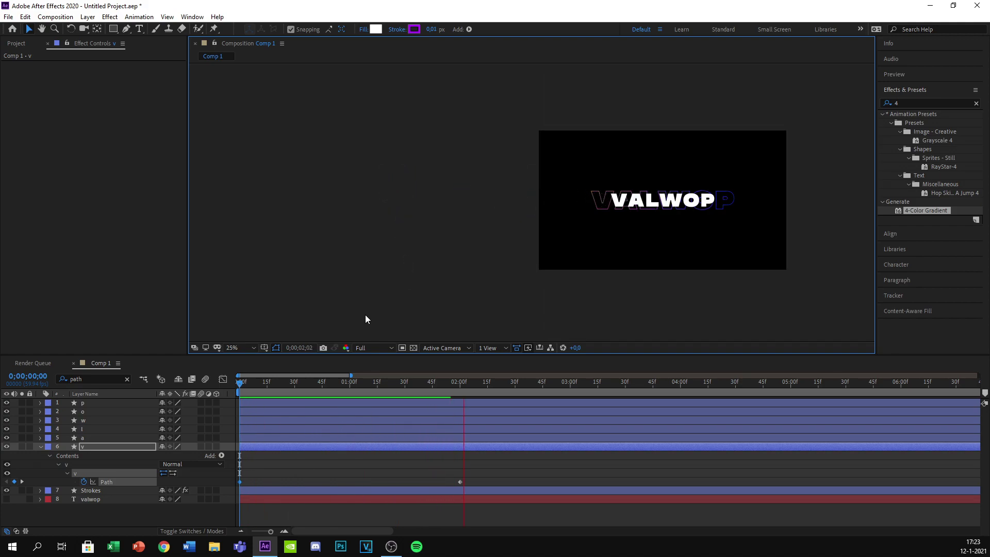
{"action": "key", "text": "space"}
Set the incoming velocity influence of both Path keyframes on layer v to 100% and change their outgoing influence too
{"action": "left_click_drag", "start_coordinate": [481, 486], "coordinate": [230, 483]}
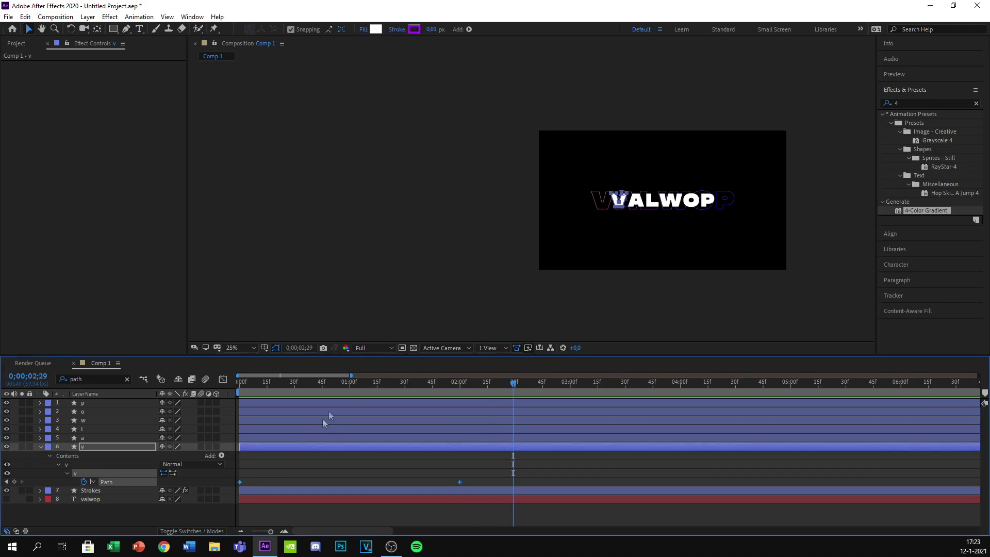
{"action": "right_click", "coordinate": [241, 483]}
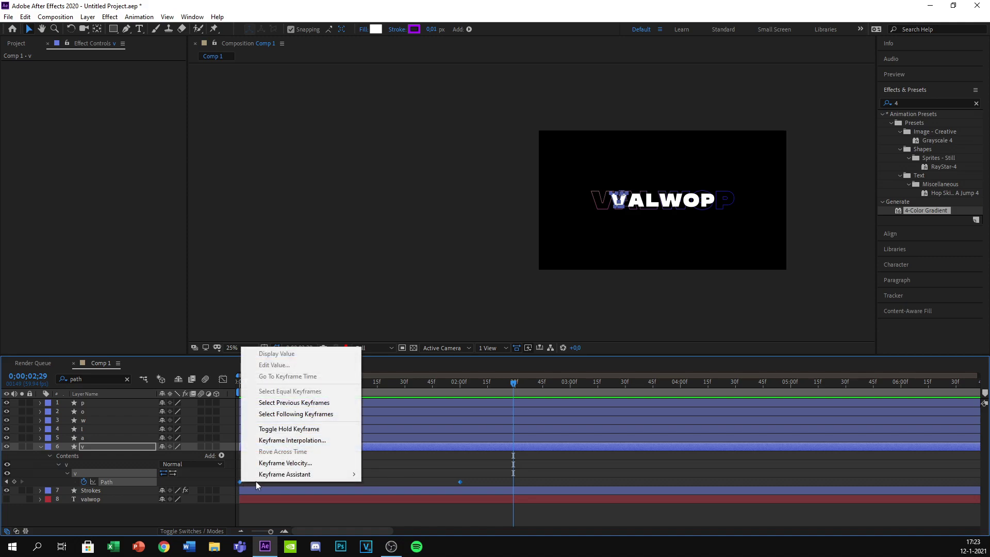
{"action": "left_click", "coordinate": [301, 464]}
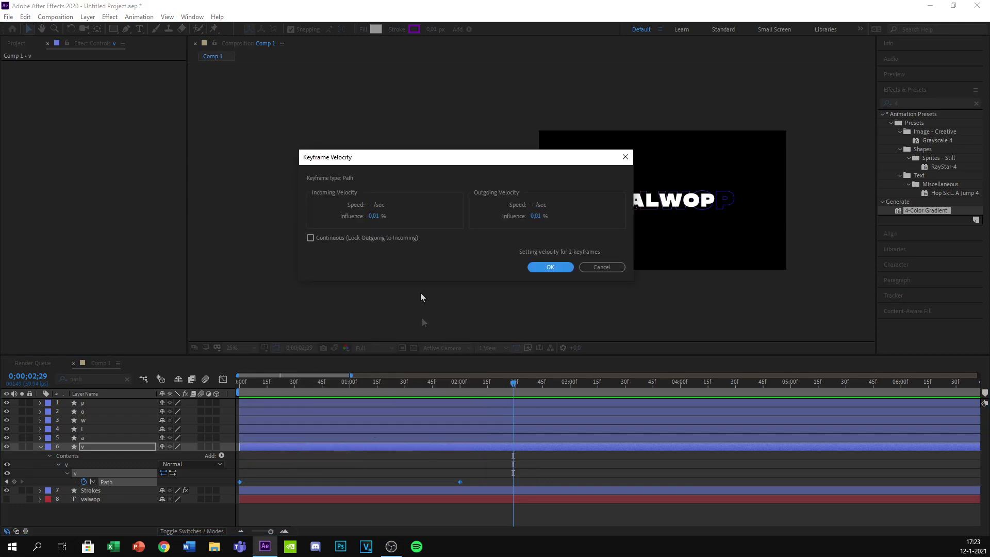
{"action": "left_click_drag", "start_coordinate": [376, 218], "coordinate": [543, 219]}
{"action": "left_click", "coordinate": [536, 216]}
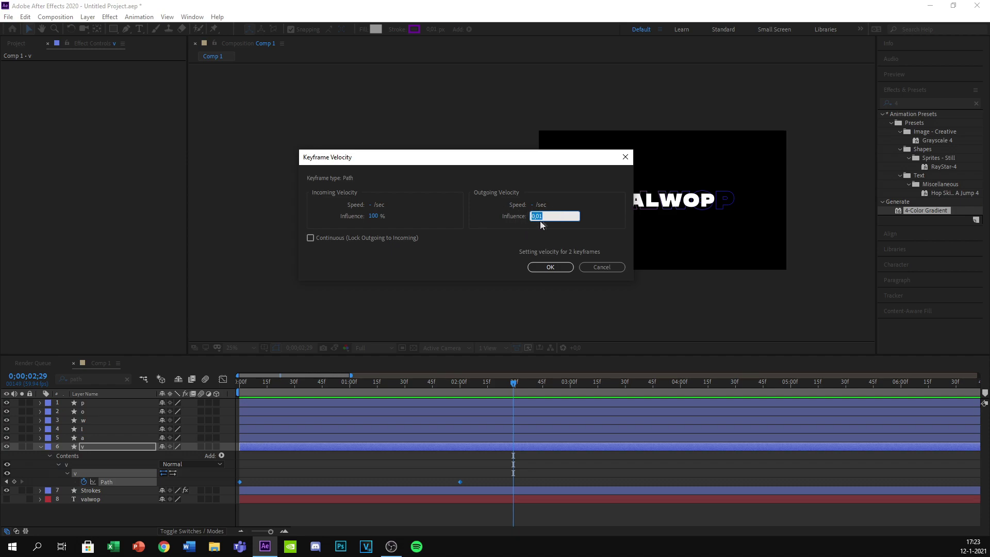
{"action": "left_click", "coordinate": [551, 266]}
Play back the eased V animation several times and examine its motion into the word
{"action": "key", "text": "space"}
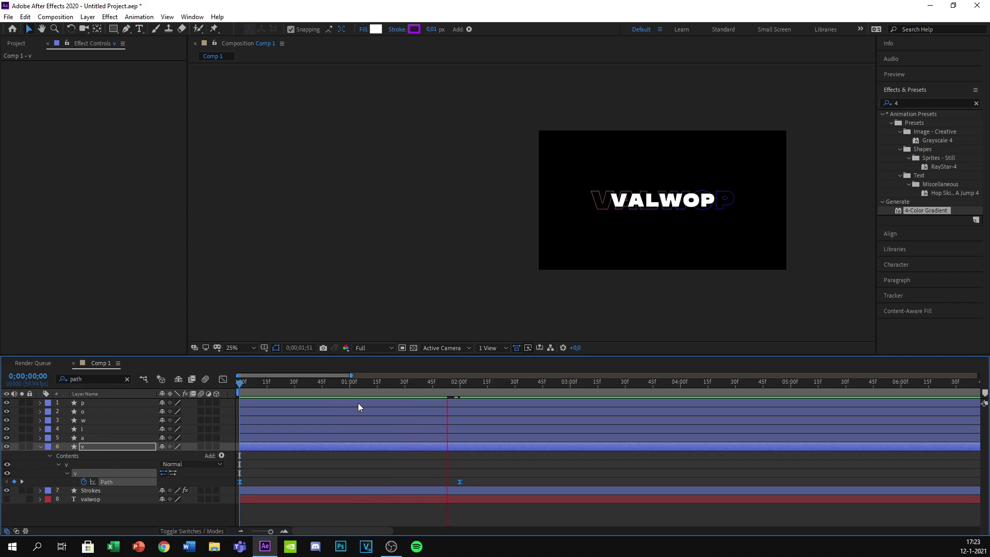
{"action": "key", "text": "space"}
{"action": "key", "text": "space"}
{"action": "key", "text": "space"}
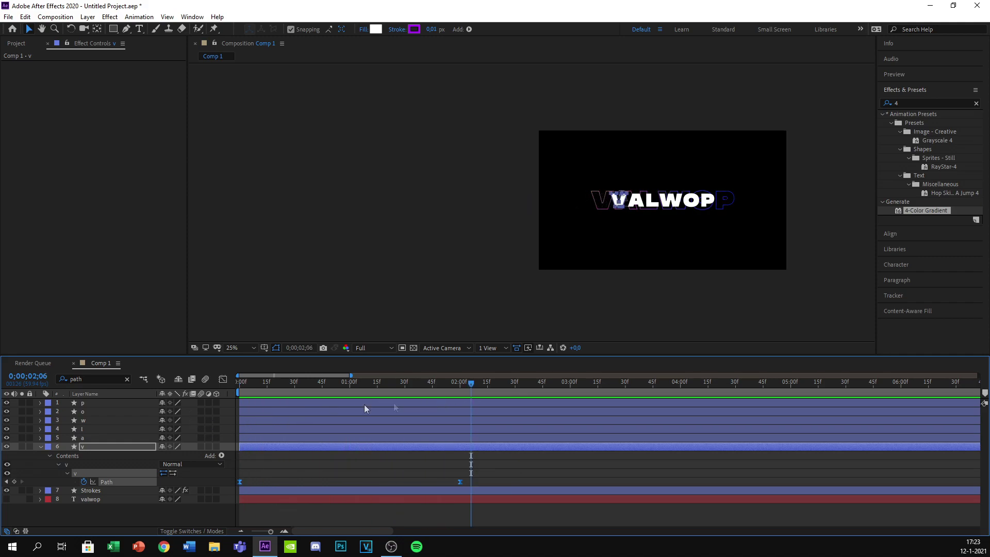
{"action": "key", "text": "space"}
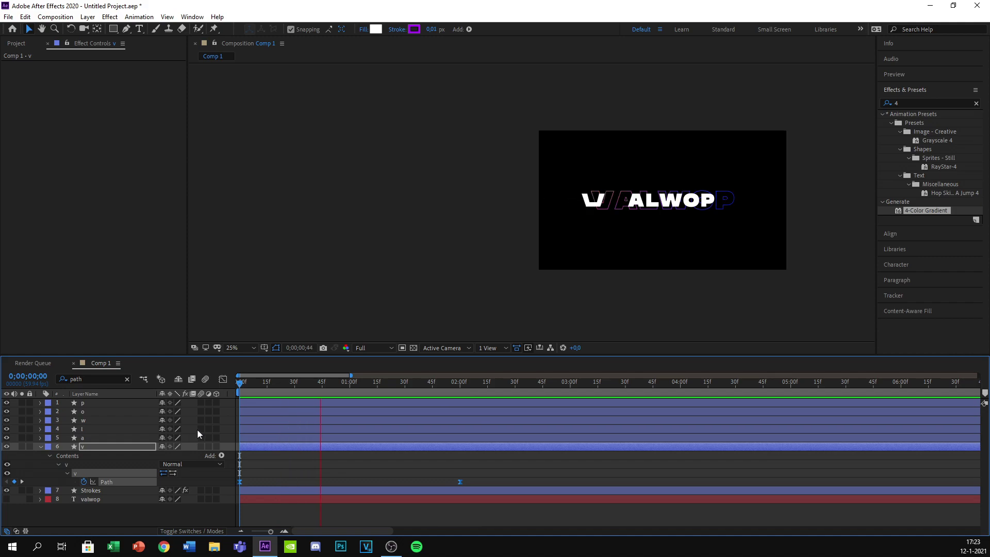
{"action": "key", "text": "space"}
{"action": "scroll", "coordinate": [654, 206], "scroll_direction": "up", "scroll_amount": 2}
{"action": "scroll", "coordinate": [595, 239], "scroll_direction": "down", "scroll_amount": 2}
{"action": "scroll", "coordinate": [601, 243], "scroll_direction": "up", "scroll_amount": 2}
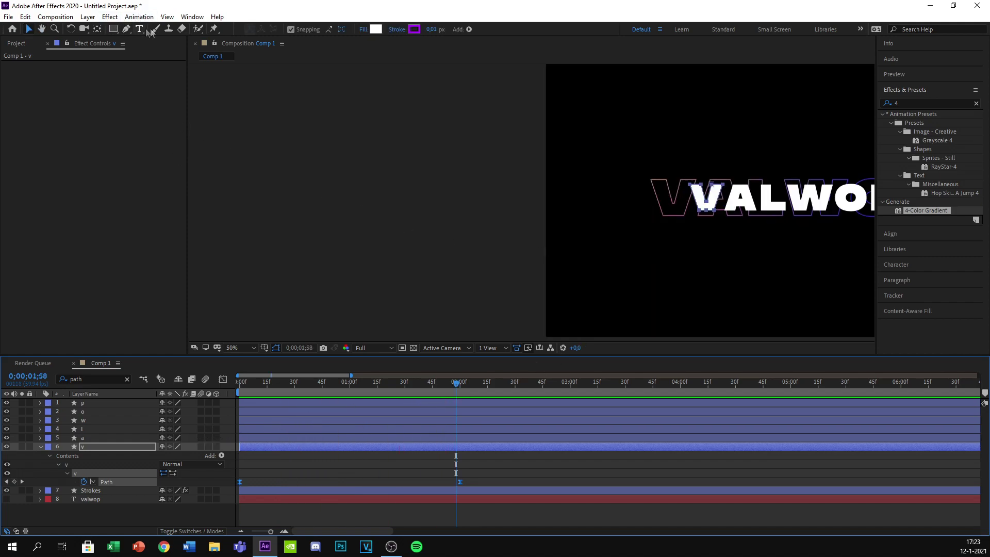
{"action": "scroll", "coordinate": [500, 204], "scroll_direction": "down", "scroll_amount": 2}
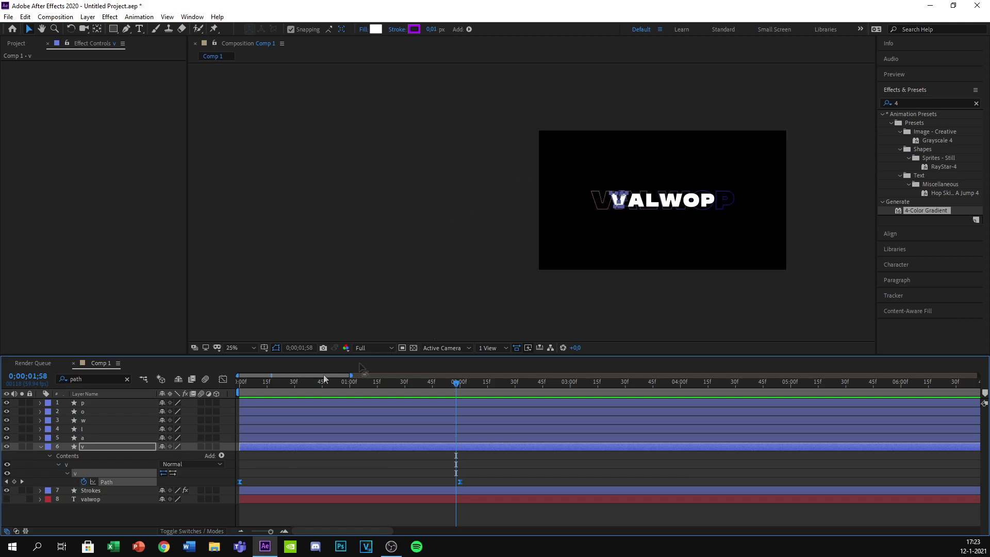
Reveal both Path properties of layer a and enable keyframing for each at 0;00;02;00
{"action": "left_click", "coordinate": [41, 447]}
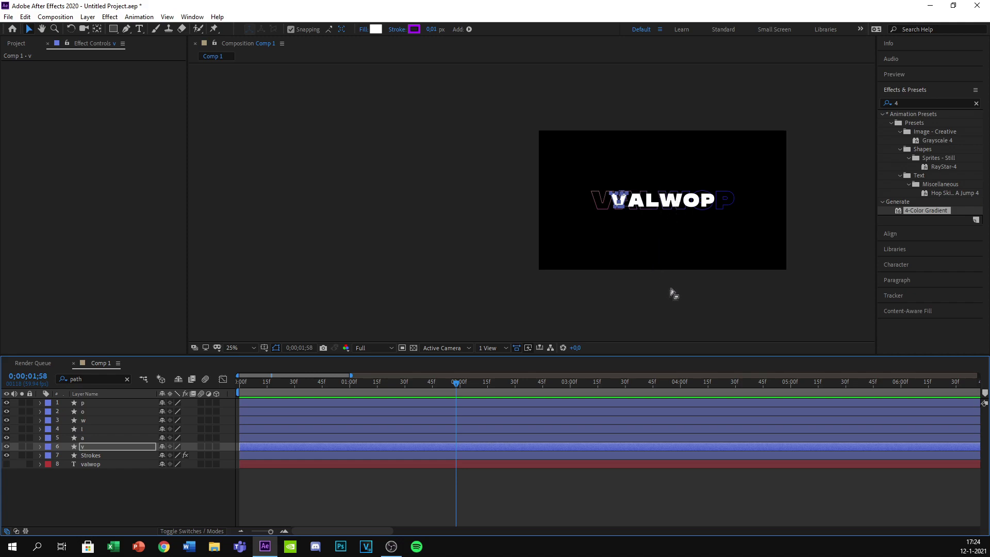
{"action": "left_click", "coordinate": [111, 439]}
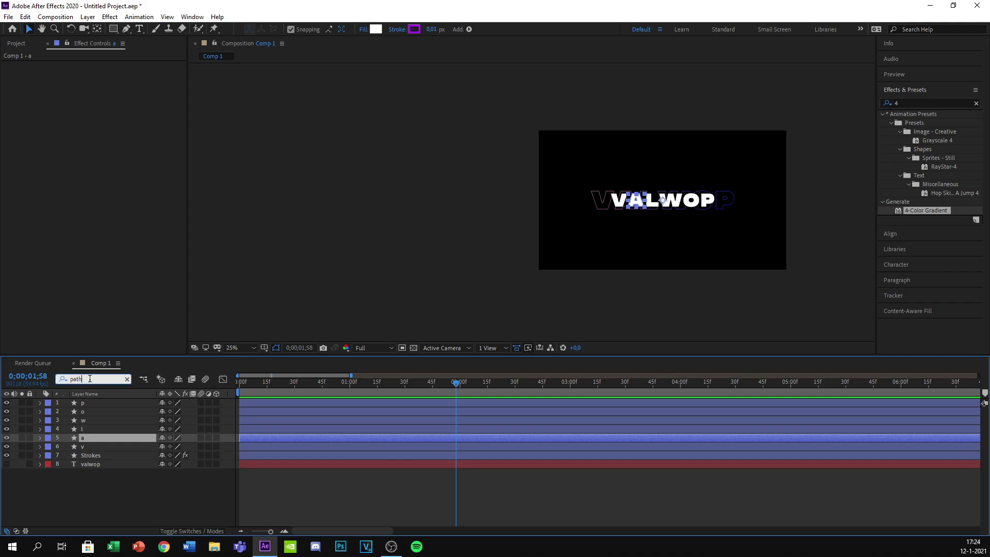
{"action": "left_click_drag", "start_coordinate": [461, 382], "coordinate": [458, 383]}
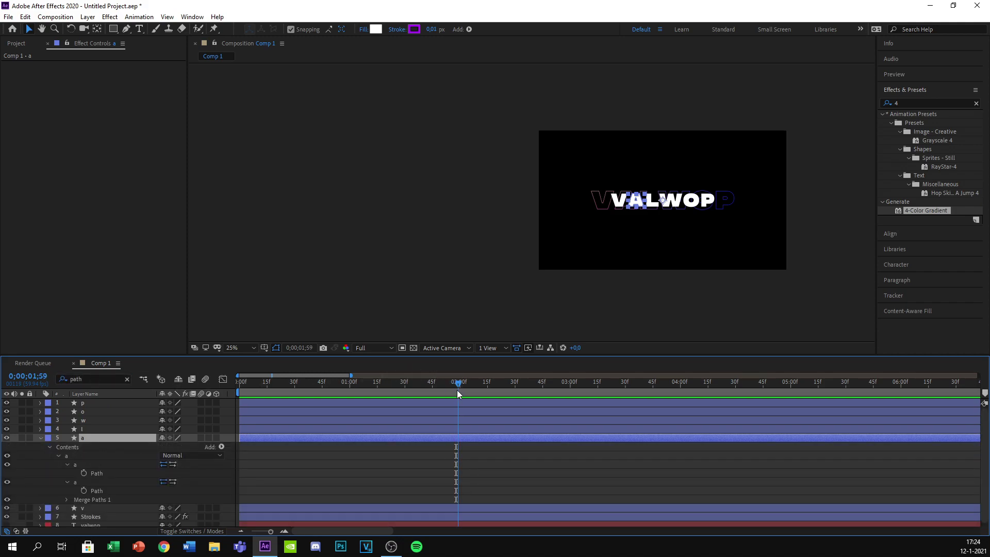
{"action": "left_click", "coordinate": [284, 533]}
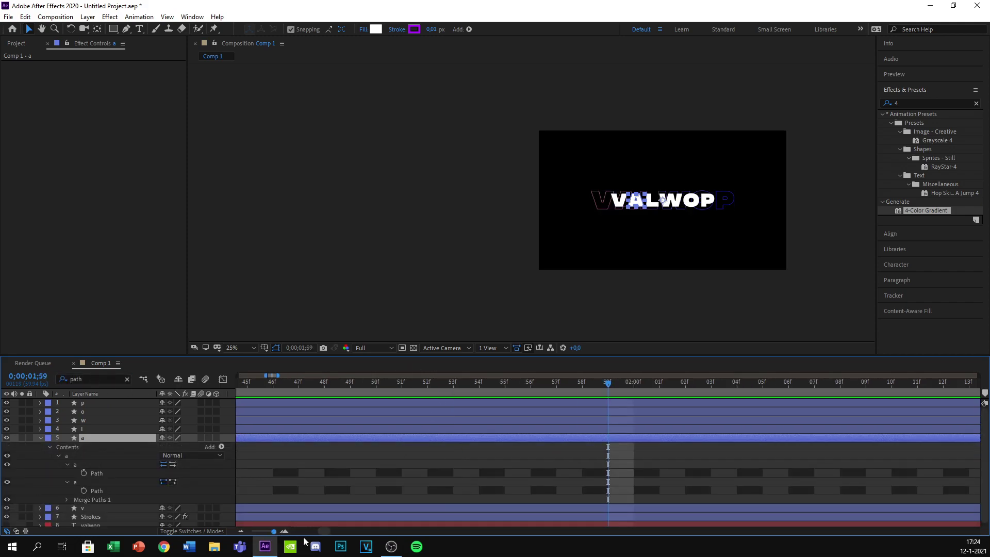
{"action": "left_click", "coordinate": [640, 386]}
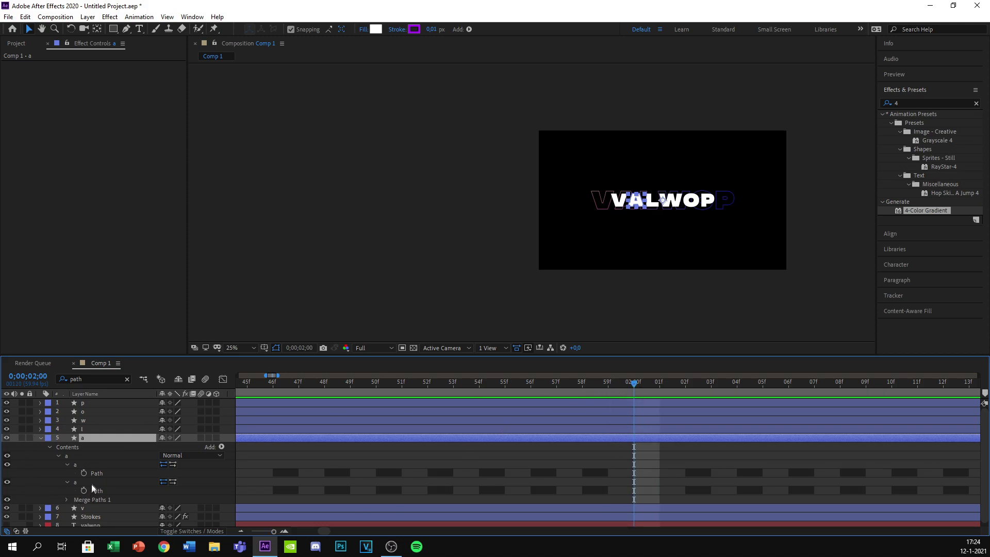
{"action": "left_click", "coordinate": [81, 472]}
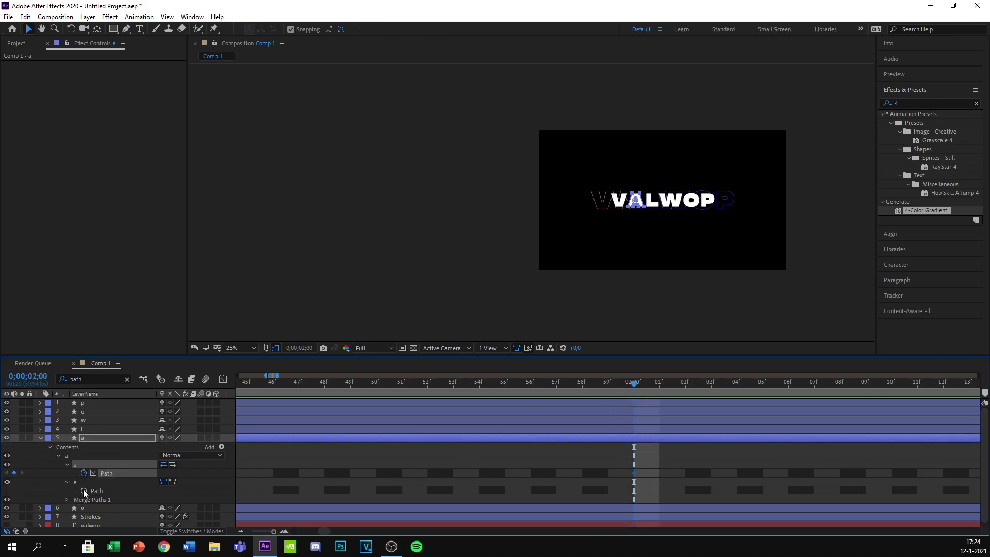
{"action": "left_click", "coordinate": [83, 490]}
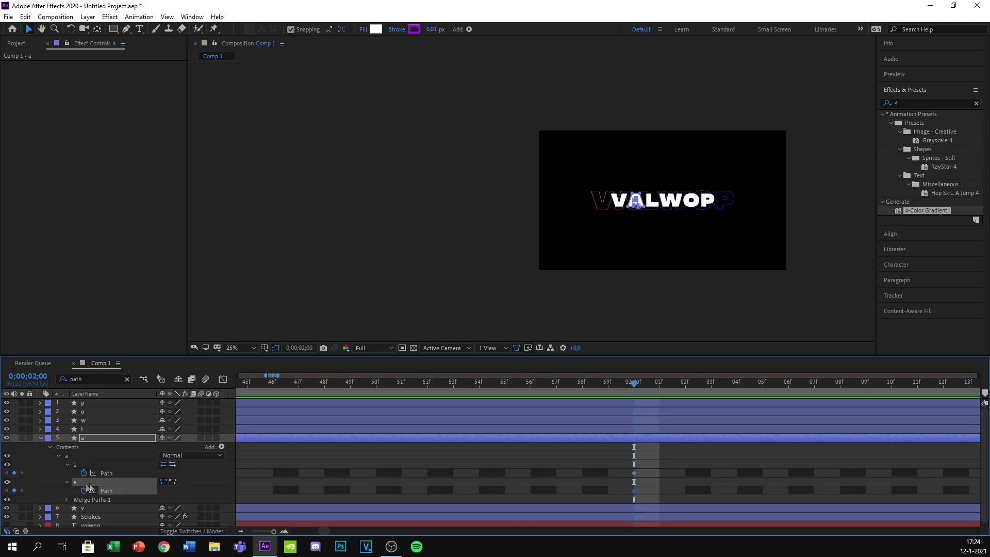
Go back to the start of the composition and select both path groups of layer a
{"action": "left_click_drag", "start_coordinate": [636, 383], "coordinate": [53, 474]}
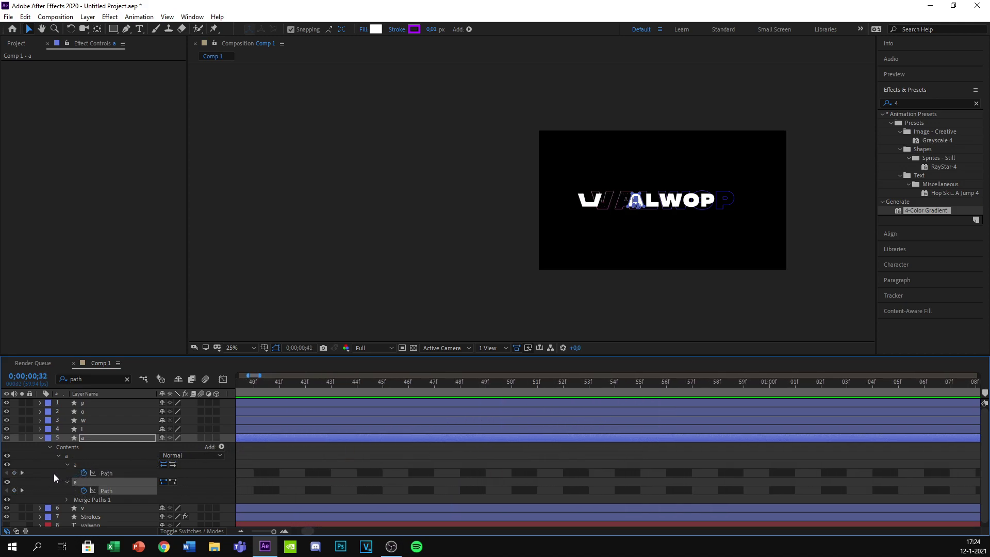
{"action": "left_click_drag", "start_coordinate": [273, 531], "coordinate": [259, 531]}
{"action": "left_click_drag", "start_coordinate": [248, 389], "coordinate": [202, 405]}
{"action": "left_click_drag", "start_coordinate": [259, 532], "coordinate": [280, 534]}
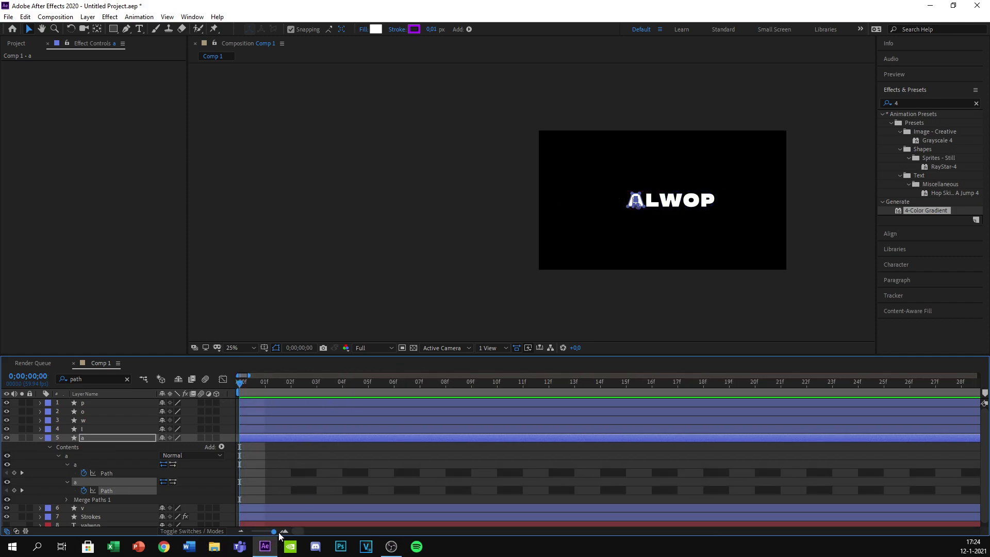
{"action": "scroll", "coordinate": [543, 320], "scroll_direction": "up", "scroll_amount": 2}
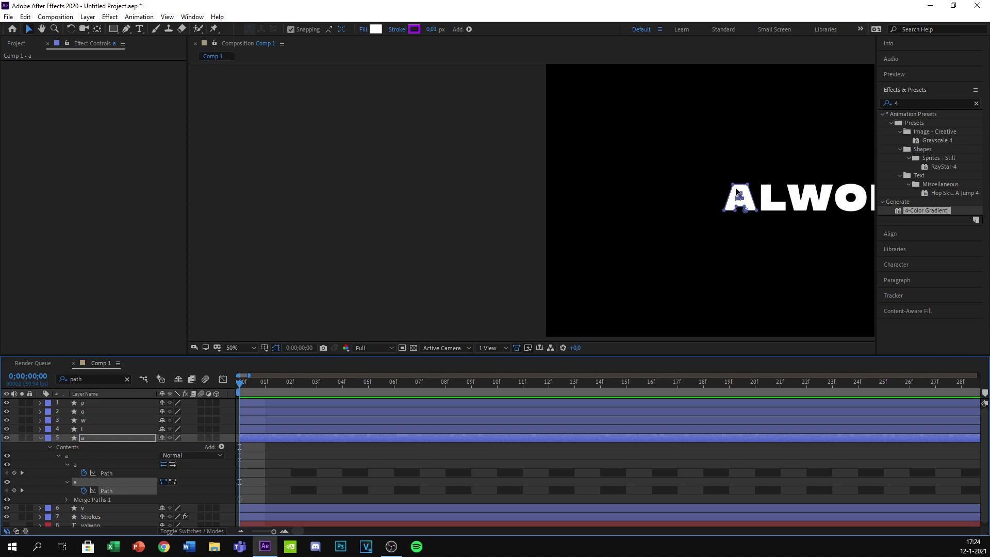
{"action": "left_click", "coordinate": [85, 464], "text": "shift"}
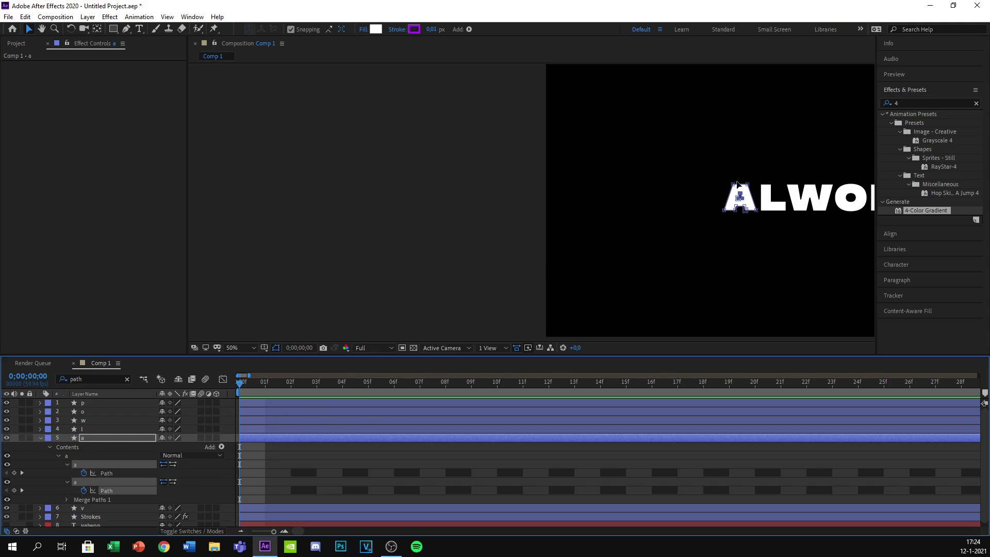
{"action": "key", "text": "ctrl+a"}
{"action": "left_click", "coordinate": [255, 452]}
{"action": "left_click", "coordinate": [106, 465]}
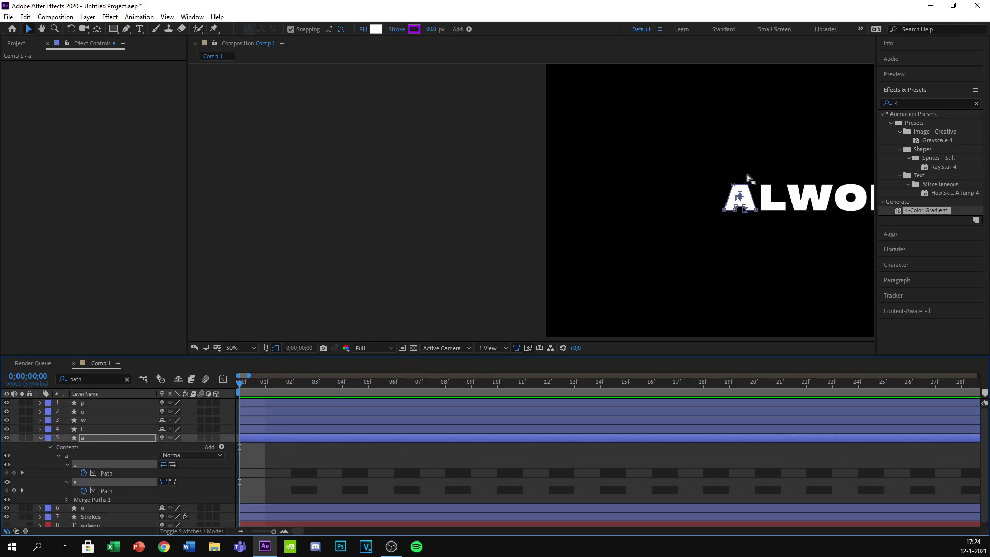
{"action": "left_click", "coordinate": [41, 29]}
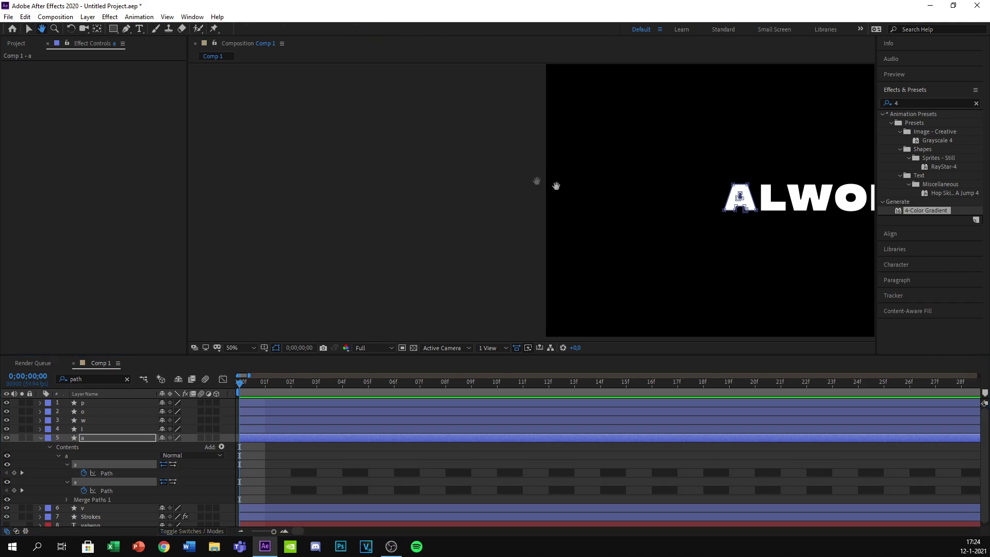
{"action": "scroll", "coordinate": [477, 225], "scroll_direction": "up", "scroll_amount": 3}
{"action": "scroll", "coordinate": [566, 255], "scroll_direction": "down", "scroll_amount": 1}
{"action": "scroll", "coordinate": [513, 250], "scroll_direction": "up", "scroll_amount": 1}
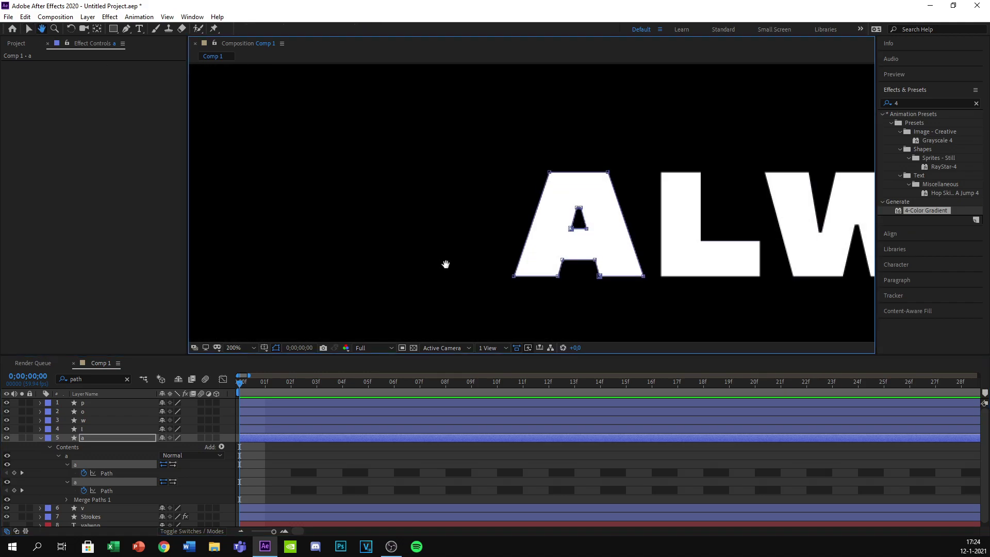
{"action": "left_click_drag", "start_coordinate": [414, 240], "coordinate": [409, 207]}
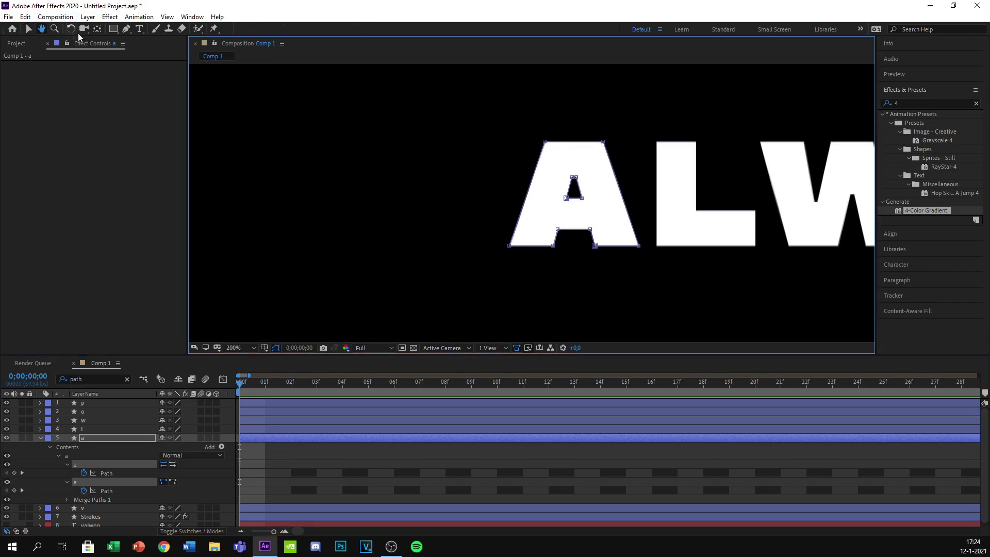
{"action": "left_click", "coordinate": [28, 29]}
{"action": "left_click", "coordinate": [560, 148]}
{"action": "left_click_drag", "start_coordinate": [604, 143], "coordinate": [604, 147]}
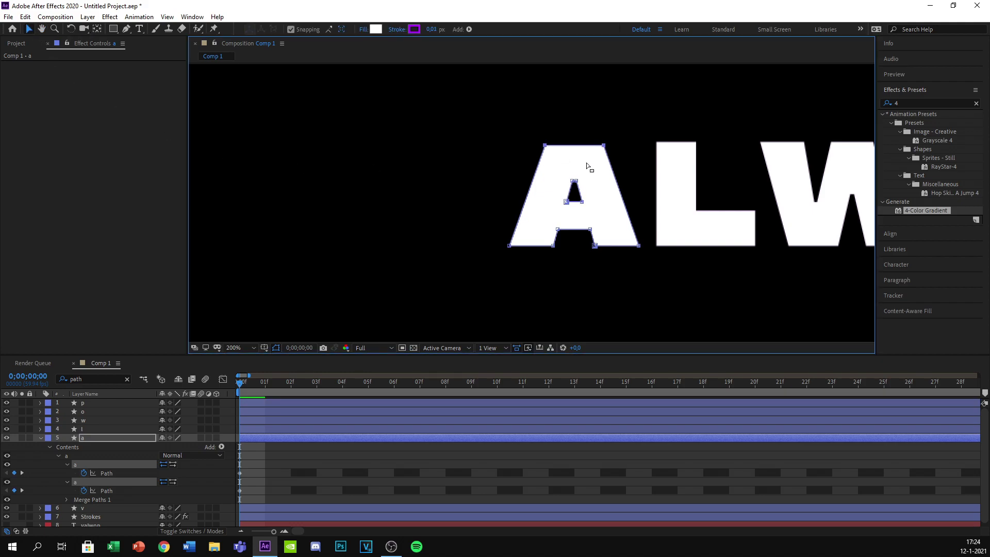
{"action": "key", "text": "ctrl+z"}
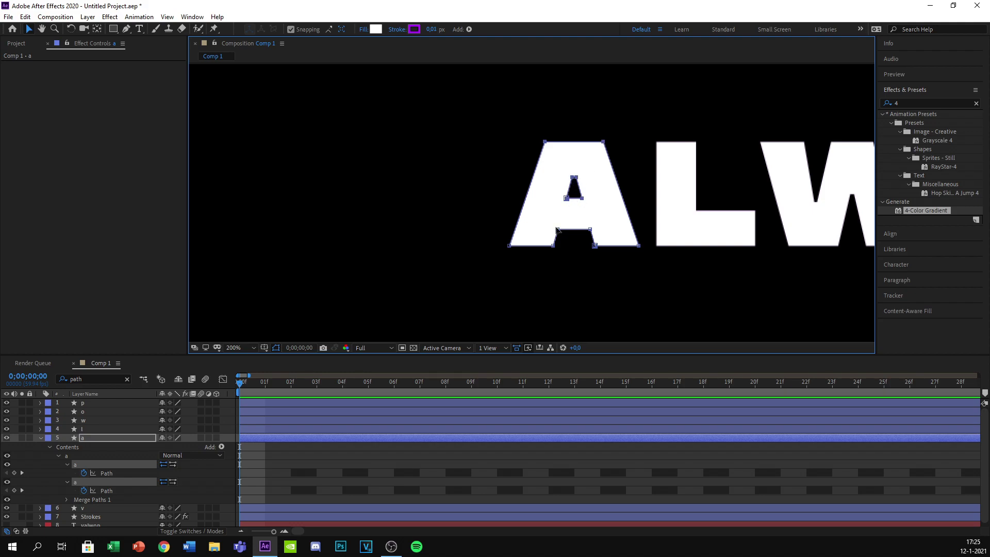
Move all vertices of the A, outline and inner counter together, left until the letter sits just outside the frame
{"action": "left_click", "coordinate": [594, 246]}
{"action": "scroll", "coordinate": [515, 251], "scroll_direction": "down", "scroll_amount": 4}
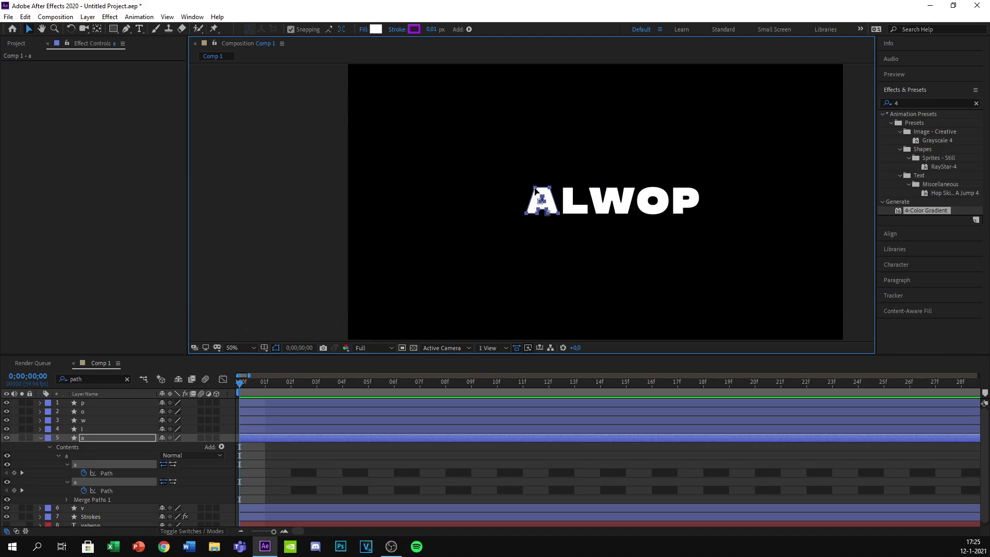
{"action": "left_click_drag", "start_coordinate": [537, 191], "coordinate": [315, 195]}
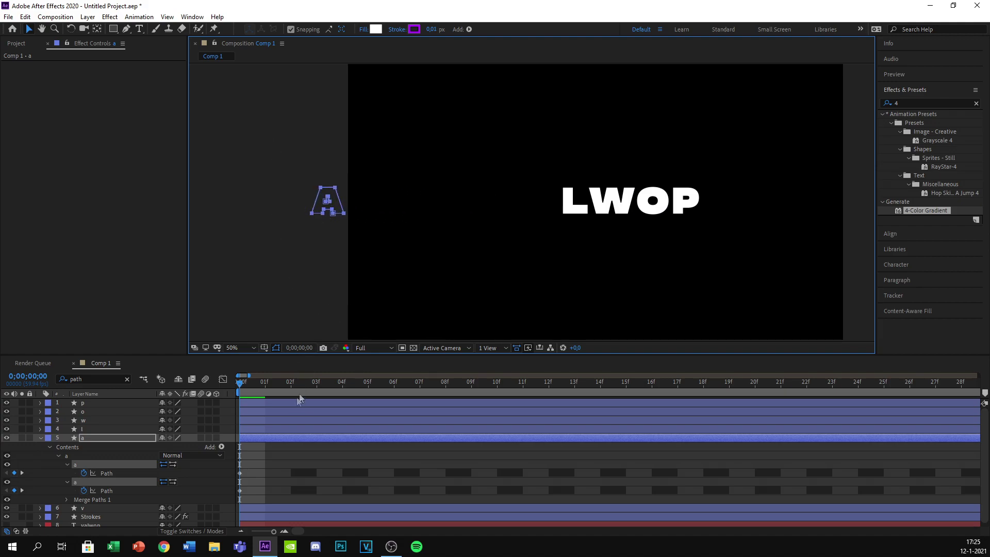
Add a vertex with the Pen tool at the middle of the top and bottom edges of the A's inner counter
{"action": "left_click_drag", "start_coordinate": [274, 531], "coordinate": [266, 531]}
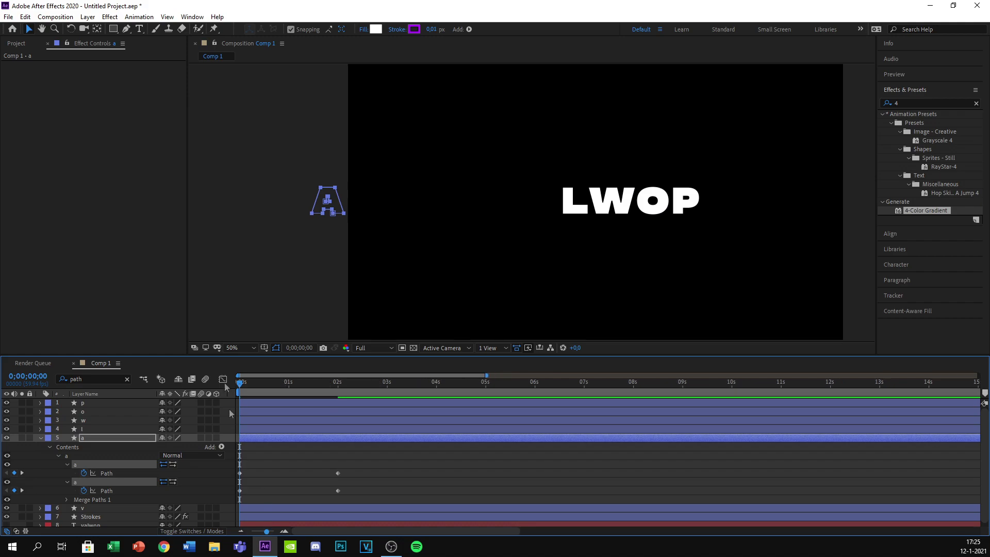
{"action": "key", "text": "period"}
{"action": "key", "text": "comma"}
{"action": "key", "text": "h"}
{"action": "left_click_drag", "start_coordinate": [320, 154], "coordinate": [509, 157]}
{"action": "scroll", "coordinate": [509, 158], "scroll_direction": "up", "scroll_amount": 7}
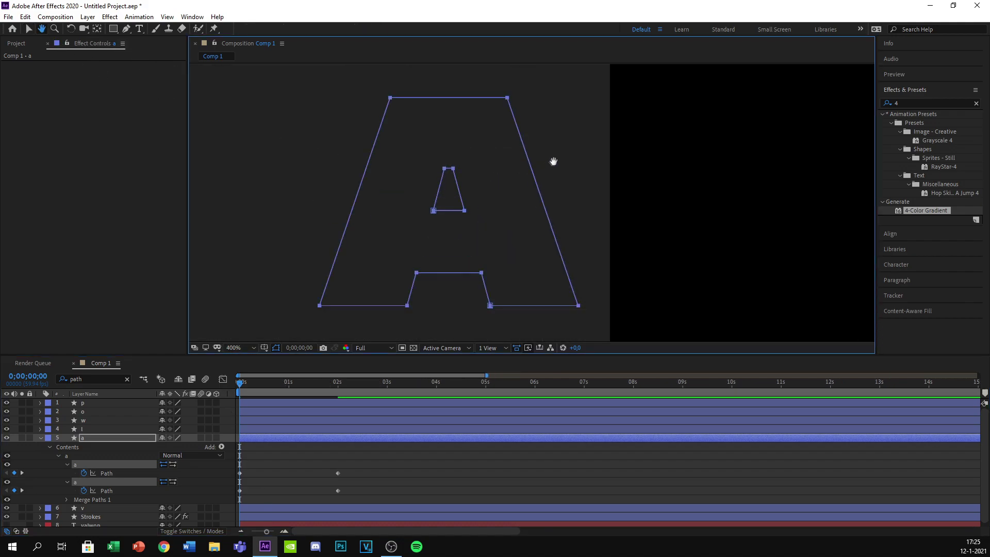
{"action": "key", "text": "comma"}
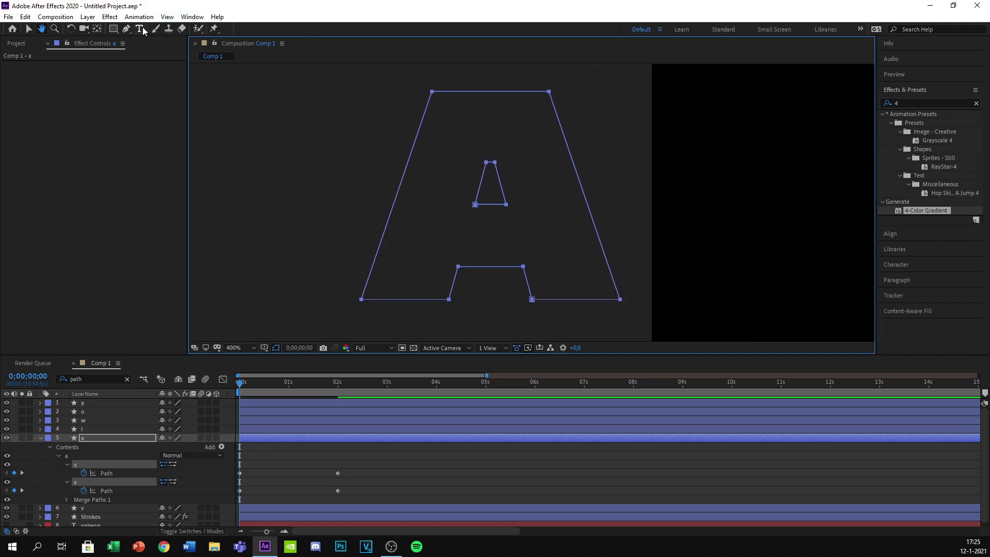
{"action": "left_click", "coordinate": [127, 31]}
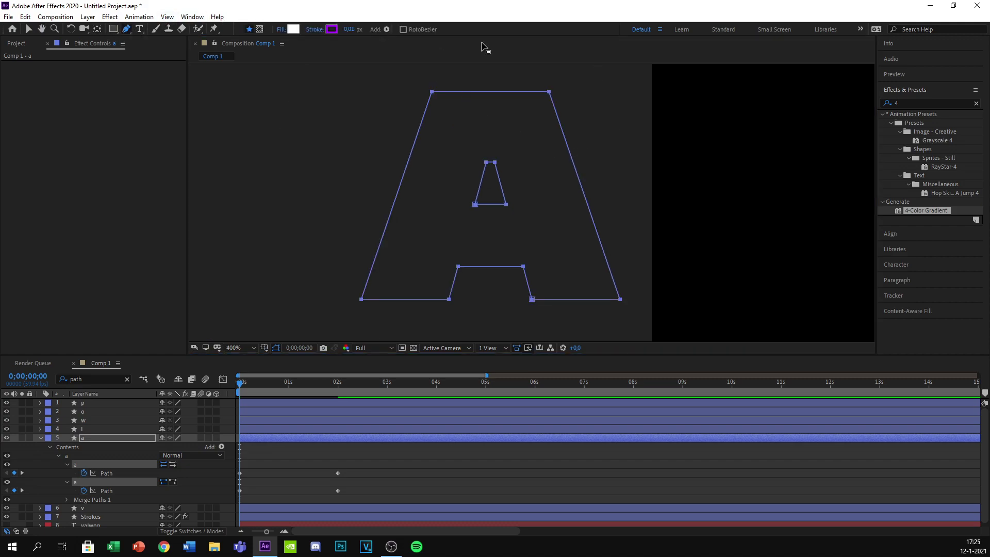
{"action": "key", "text": "period"}
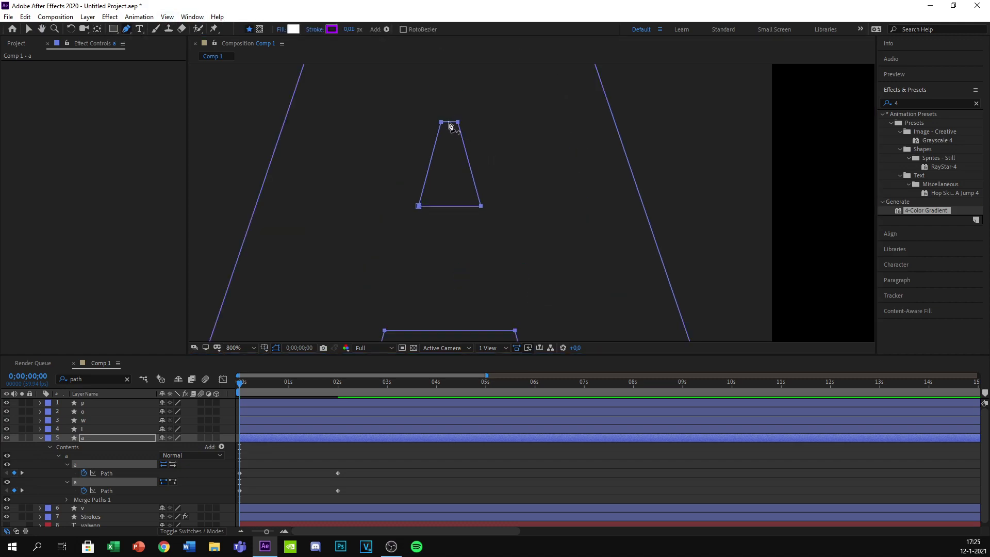
{"action": "left_click", "coordinate": [449, 123]}
{"action": "left_click", "coordinate": [451, 207]}
{"action": "key", "text": "comma"}
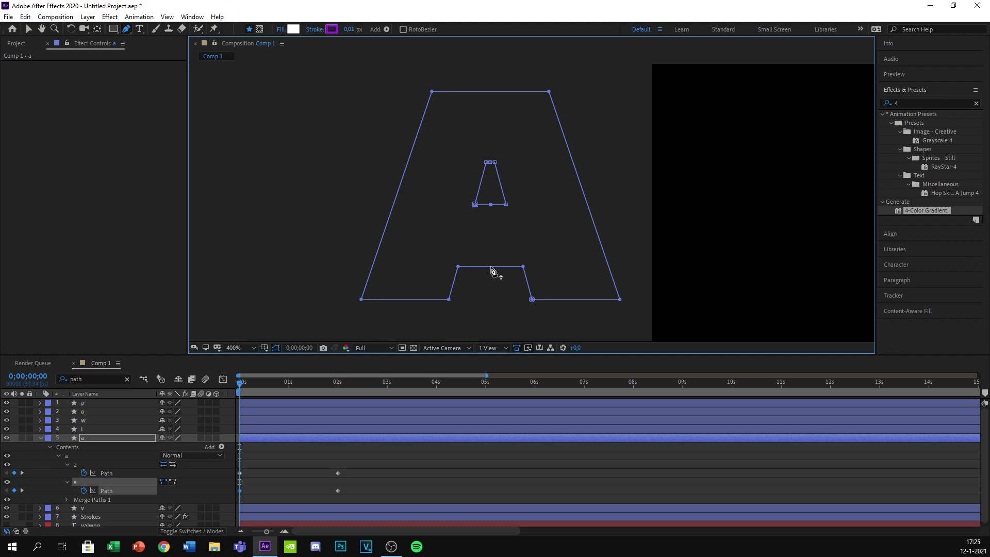
Add a vertex at the middle of the notch edge and of the top edge on the A's outer path
{"action": "left_click", "coordinate": [491, 268]}
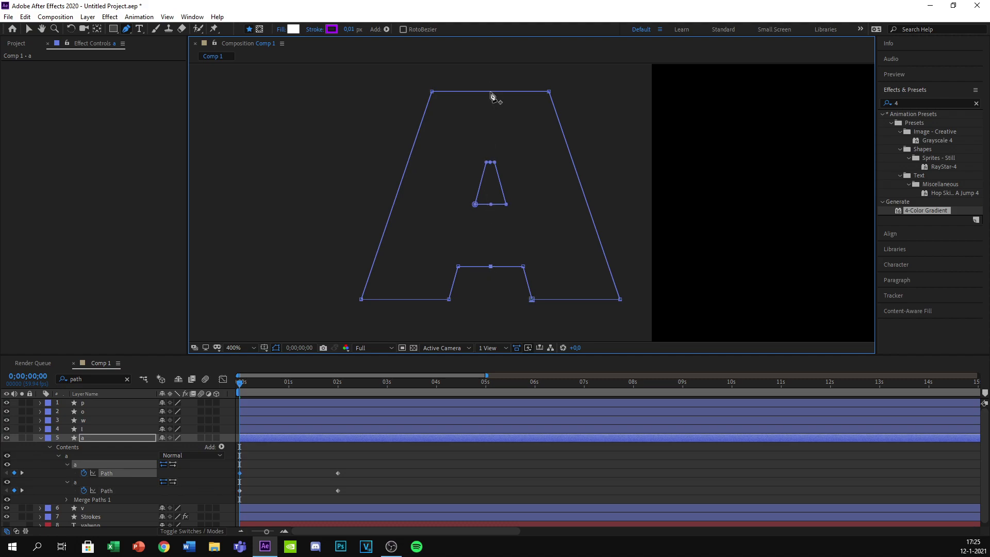
{"action": "left_click", "coordinate": [28, 28]}
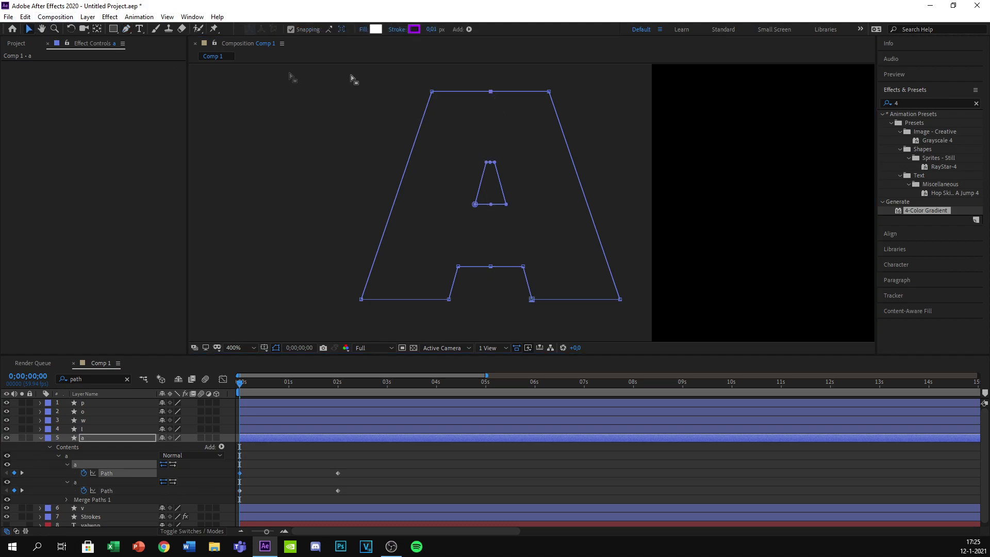
{"action": "left_click", "coordinate": [490, 91]}
{"action": "key", "text": "period"}
{"action": "key", "text": "comma"}
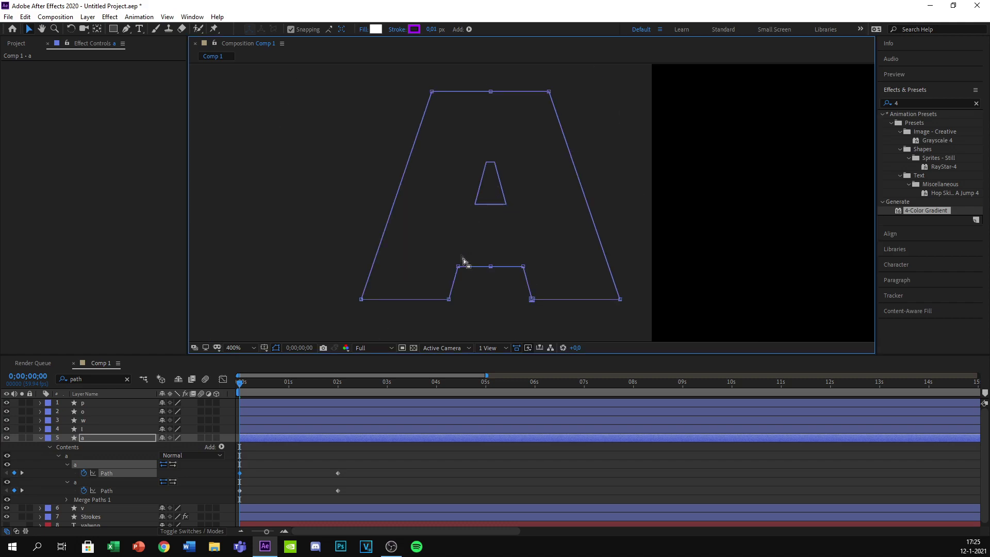
{"action": "left_click", "coordinate": [91, 482]}
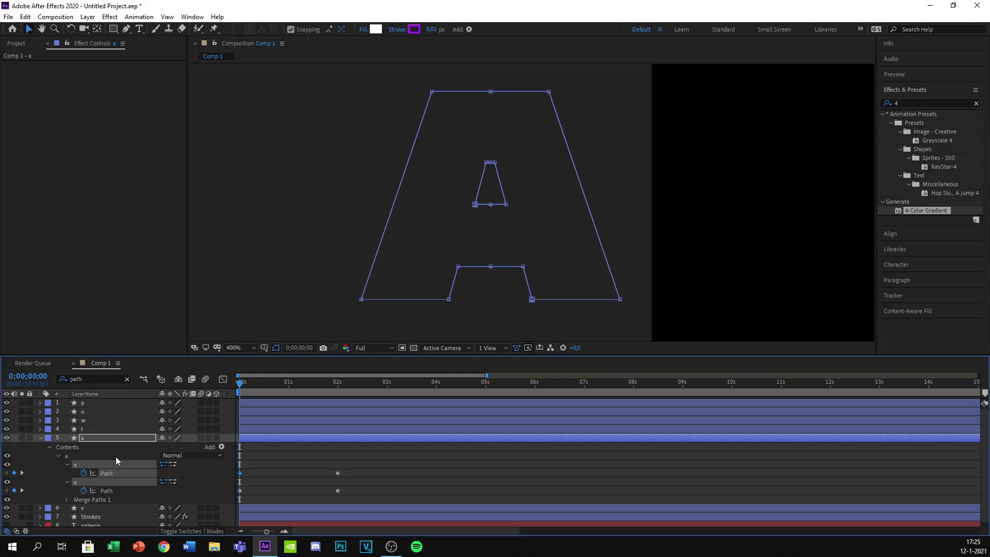
{"action": "left_click", "coordinate": [433, 93]}
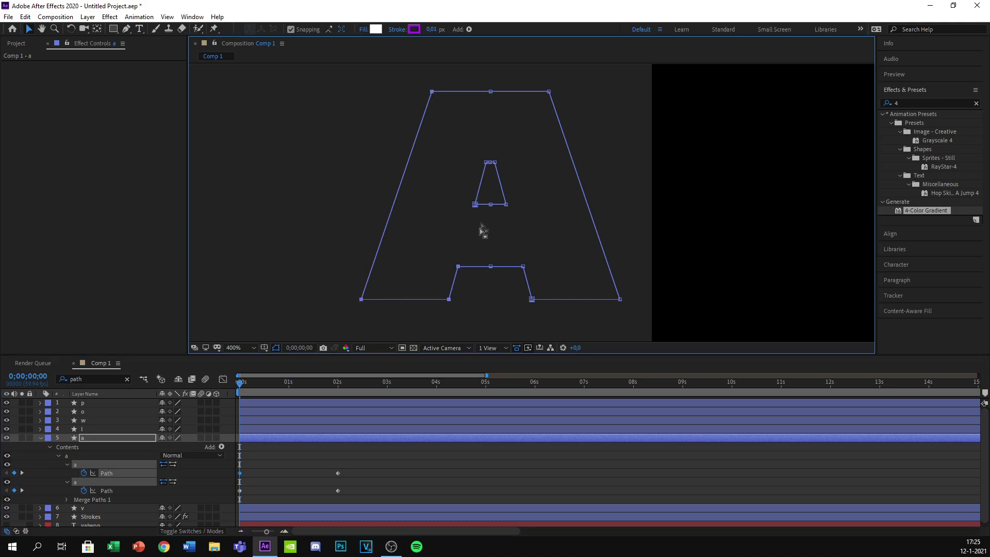
{"action": "key", "text": "period"}
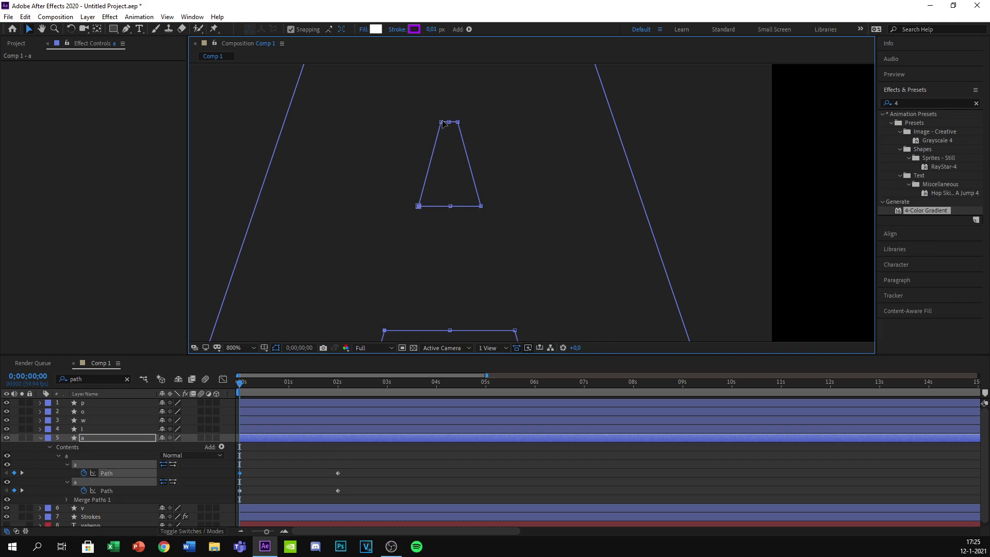
{"action": "key", "text": "comma"}
{"action": "key", "text": "comma"}
{"action": "key", "text": "comma"}
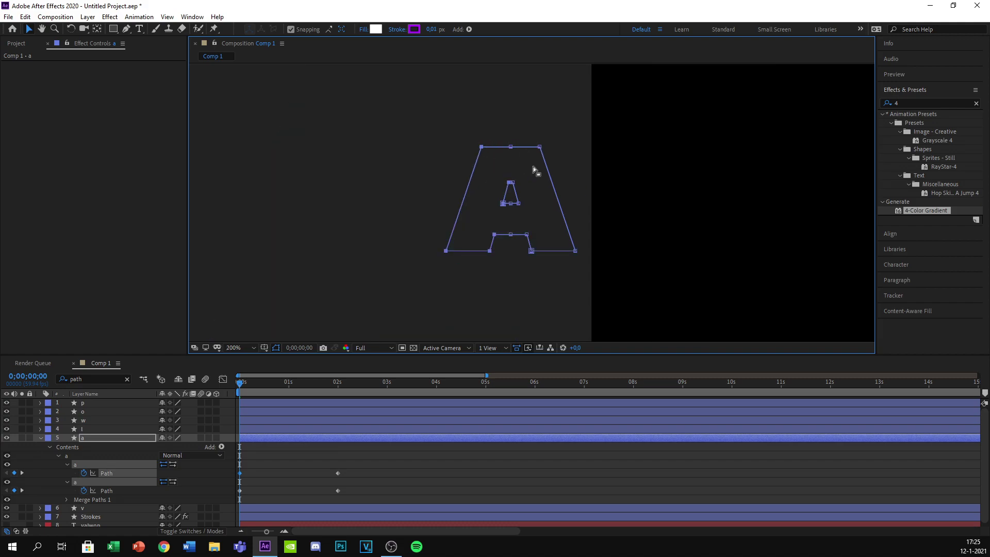
{"action": "key", "text": "comma"}
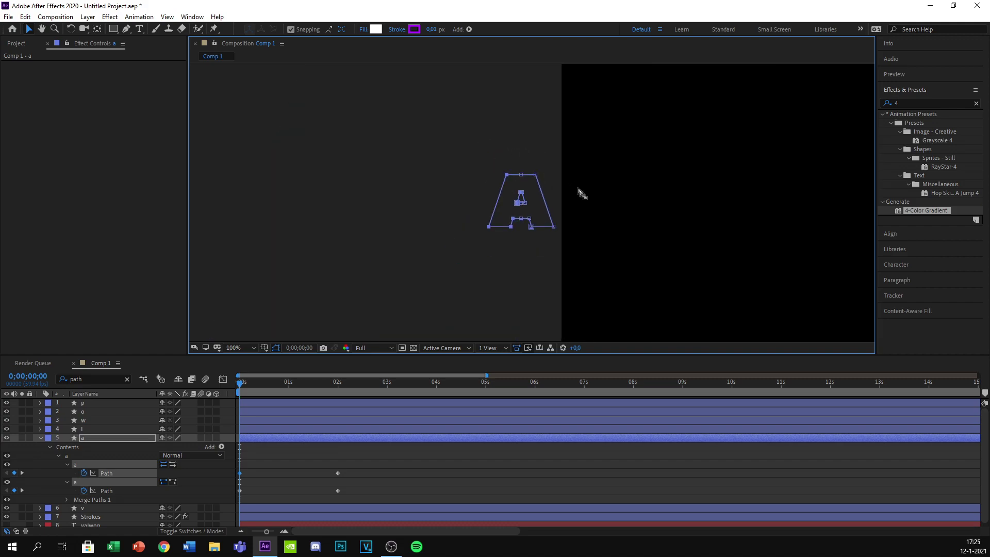
{"action": "double_click", "coordinate": [506, 175]}
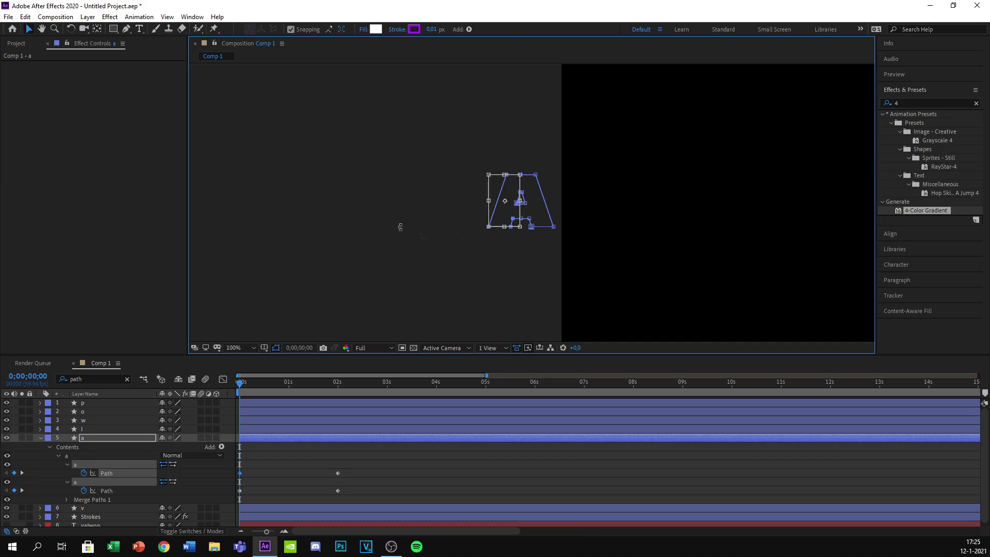
{"action": "left_click", "coordinate": [262, 436]}
{"action": "left_click", "coordinate": [261, 428]}
{"action": "left_click", "coordinate": [260, 438]}
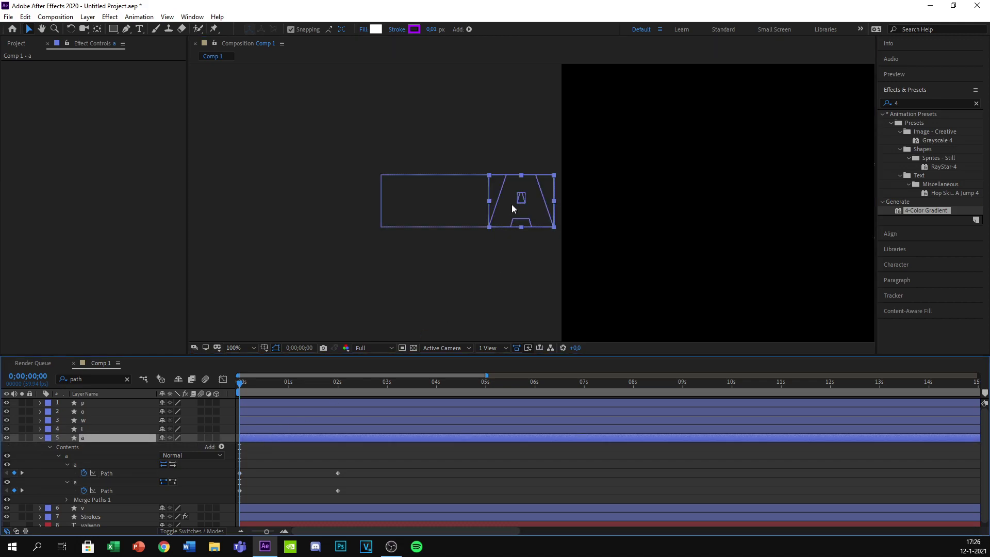
Turn off keyframing for the first path of layer a and select both of its path groups
{"action": "left_click", "coordinate": [85, 470]}
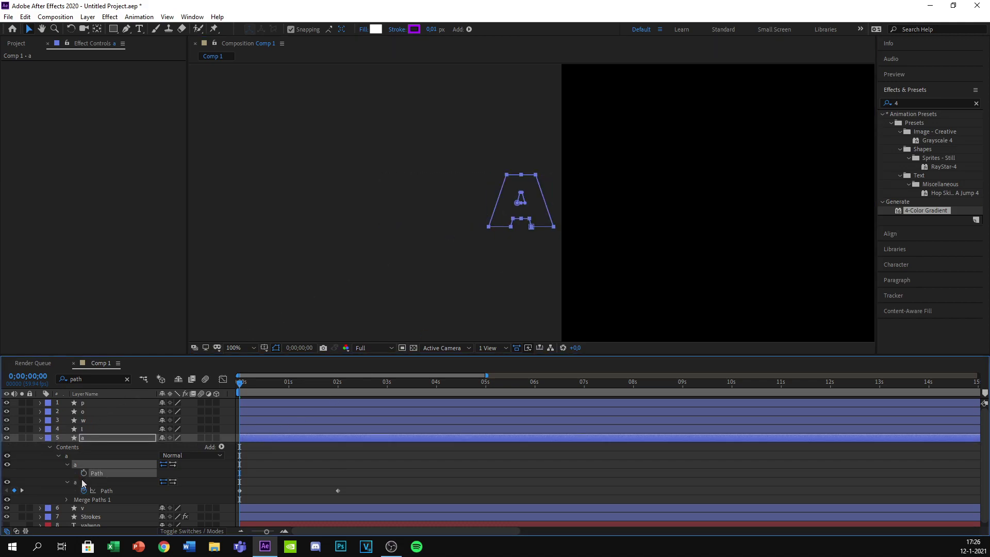
{"action": "left_click", "coordinate": [91, 485]}
{"action": "left_click", "coordinate": [88, 466], "text": "shift"}
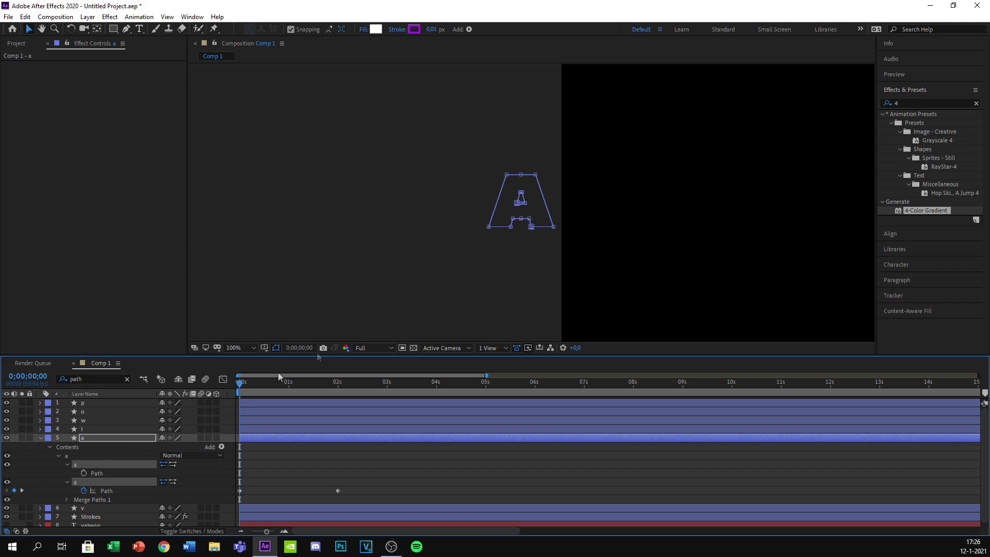
Try to stretch the A to the left by moving its outer path's left-side vertices and top midpoint
{"action": "scroll", "coordinate": [537, 196], "scroll_direction": "up", "scroll_amount": 2}
{"action": "key", "text": "period"}
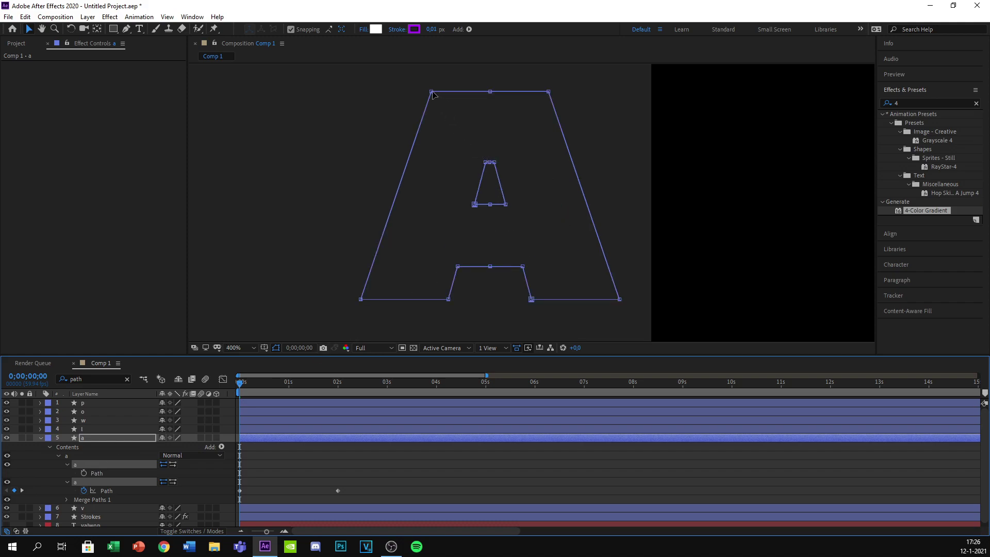
{"action": "left_click", "coordinate": [433, 95]}
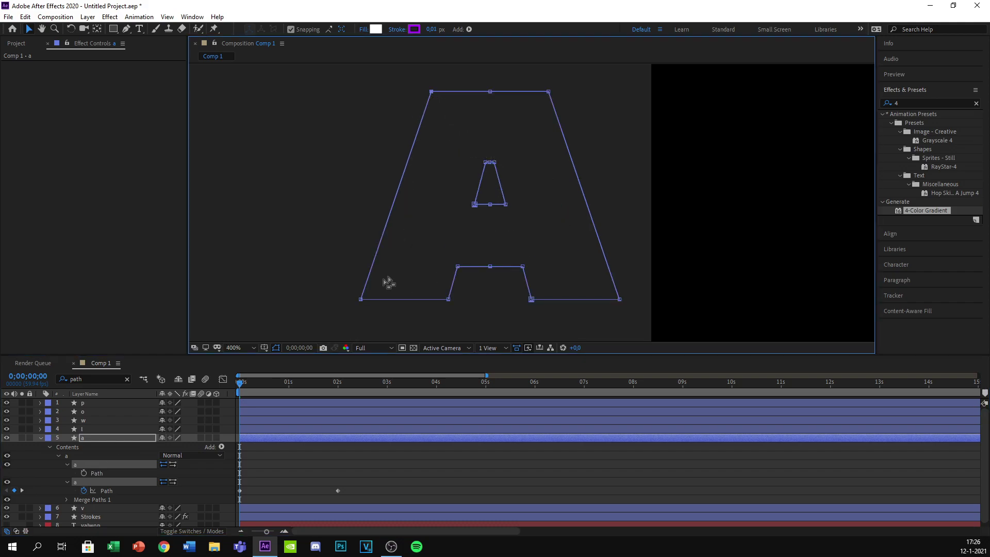
{"action": "left_click", "coordinate": [361, 300]}
{"action": "left_click", "coordinate": [458, 268], "text": "shift"}
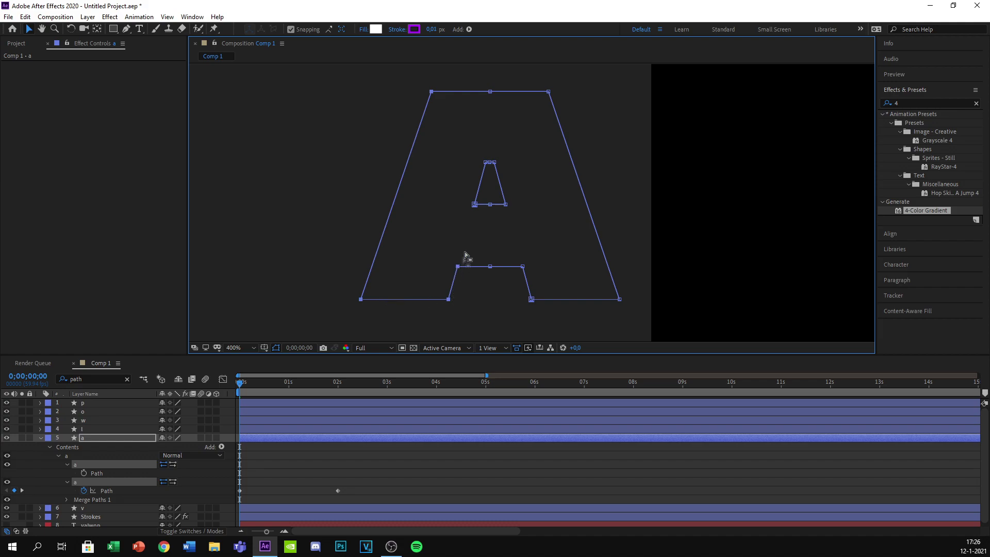
{"action": "left_click", "coordinate": [490, 92], "text": "shift"}
{"action": "scroll", "coordinate": [498, 145], "scroll_direction": "down", "scroll_amount": 4}
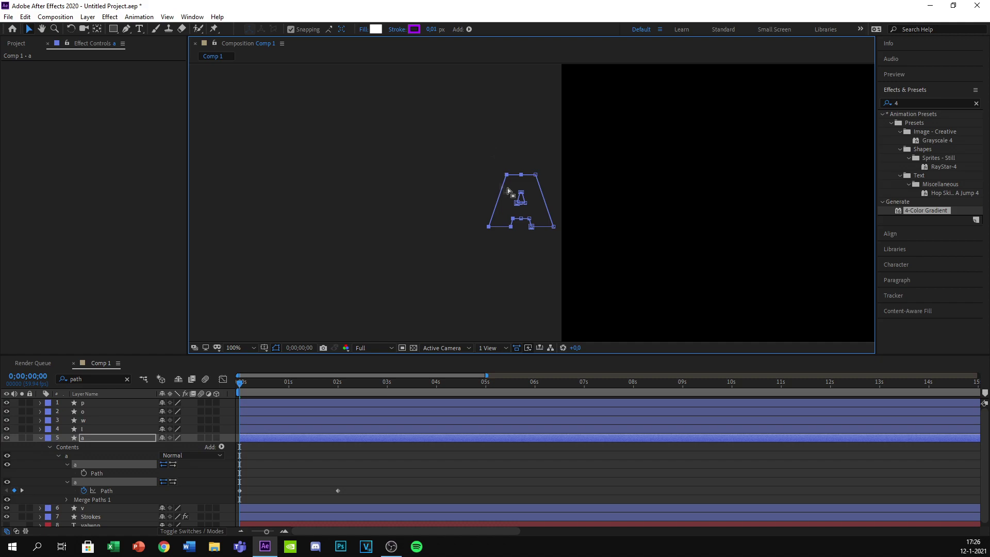
{"action": "left_click_drag", "start_coordinate": [508, 177], "coordinate": [352, 179]}
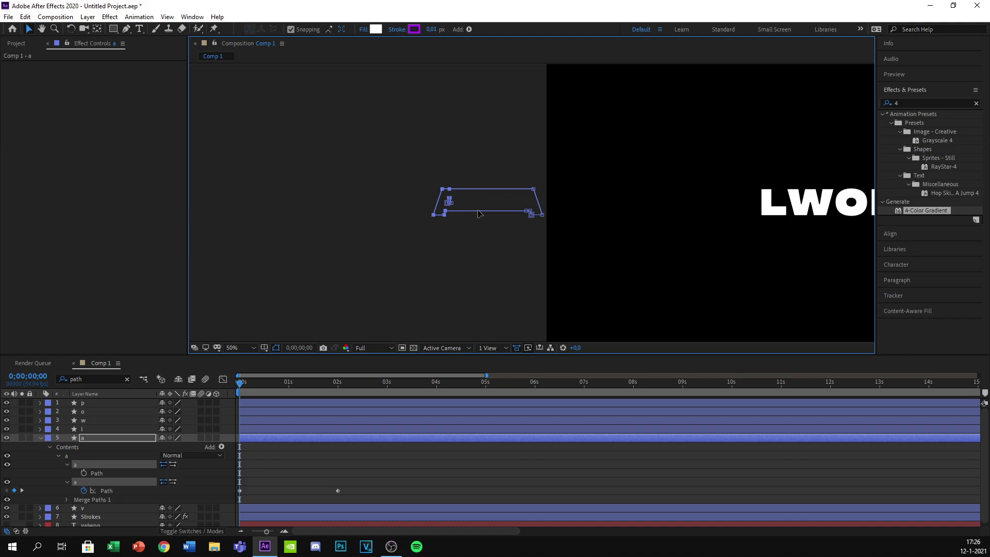
Stretch the A to the left by moving the left-half vertices of both its outer path and its inner counter
{"action": "key", "text": "period"}
{"action": "key", "text": "period"}
{"action": "key", "text": "period"}
{"action": "key", "text": "period"}
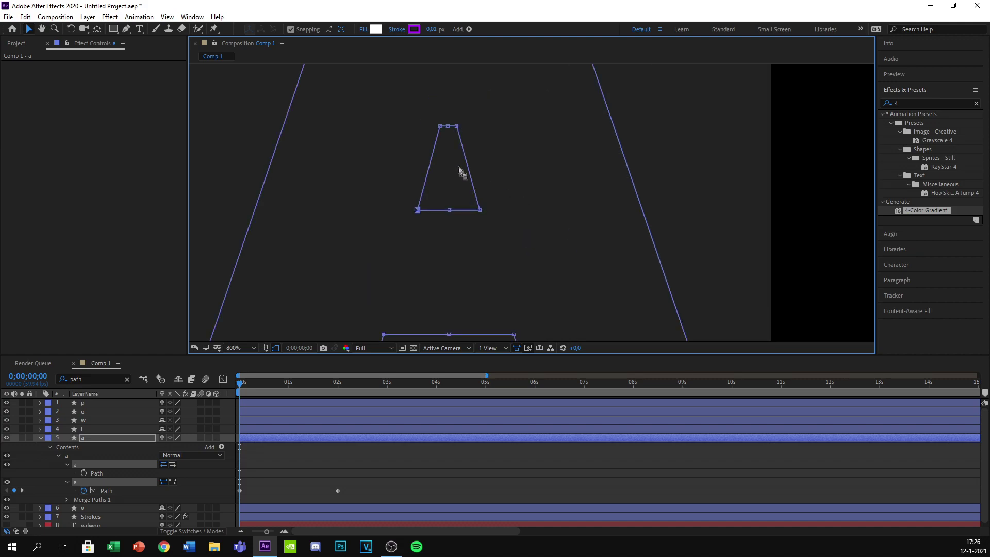
{"action": "left_click", "coordinate": [441, 127]}
{"action": "key", "text": "comma"}
{"action": "key", "text": "comma"}
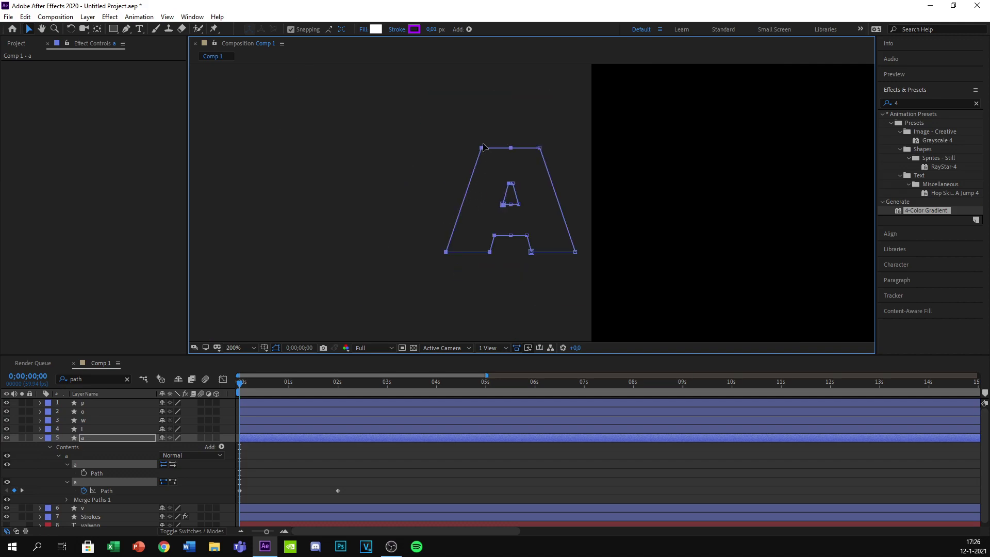
{"action": "left_click_drag", "start_coordinate": [483, 151], "coordinate": [259, 165]}
{"action": "key", "text": "comma"}
{"action": "key", "text": "comma"}
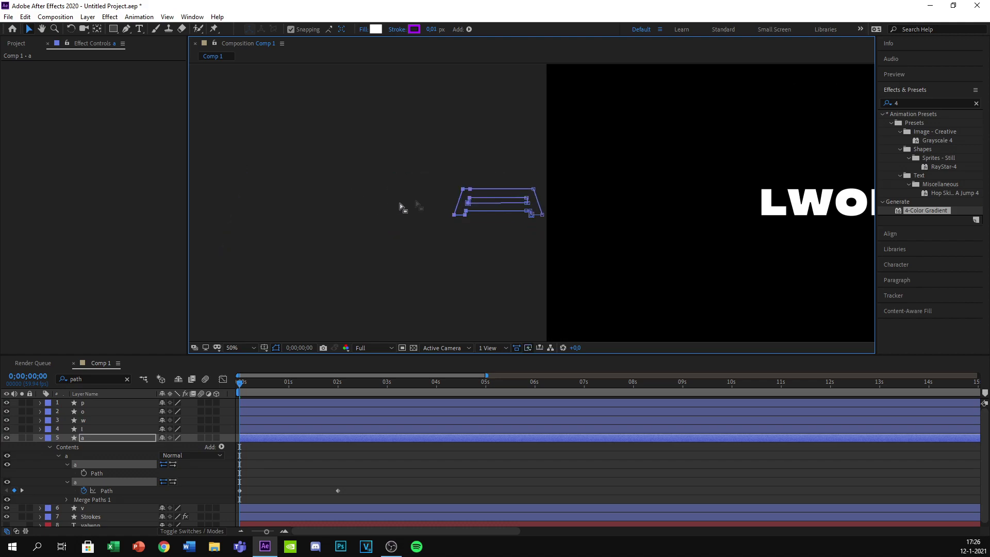
Play a preview of the animation from the start to check how the stretched A moves in
{"action": "key", "text": "comma"}
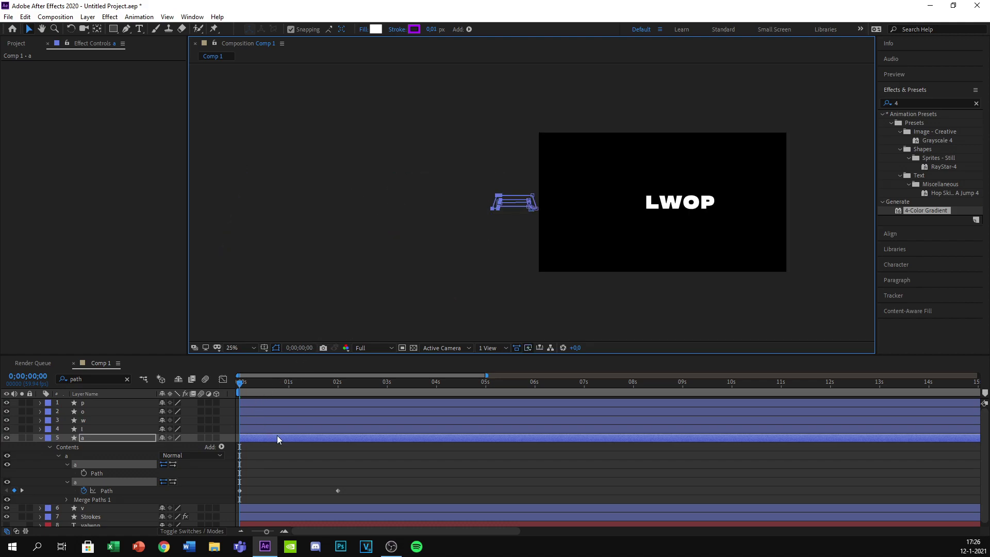
{"action": "key", "text": "space"}
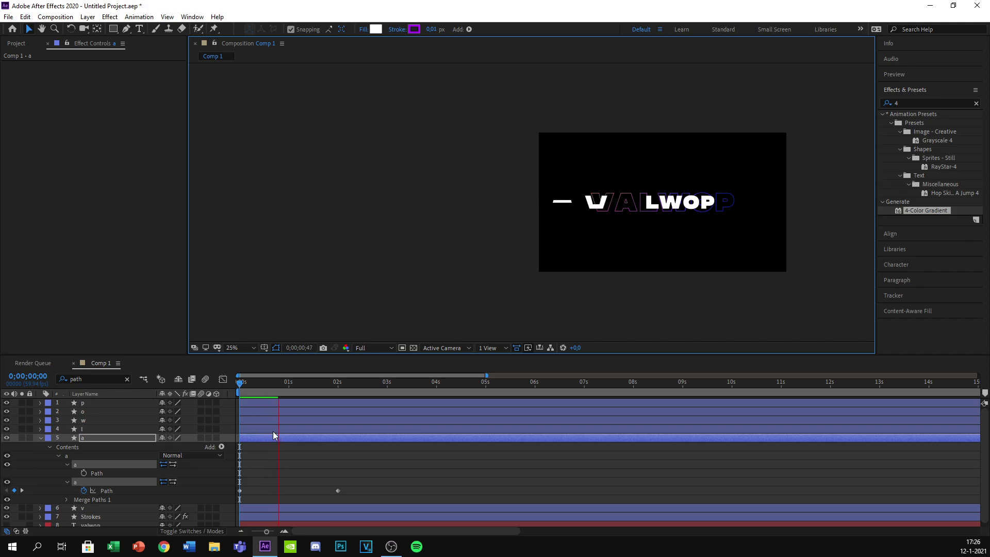
{"action": "key", "text": "space"}
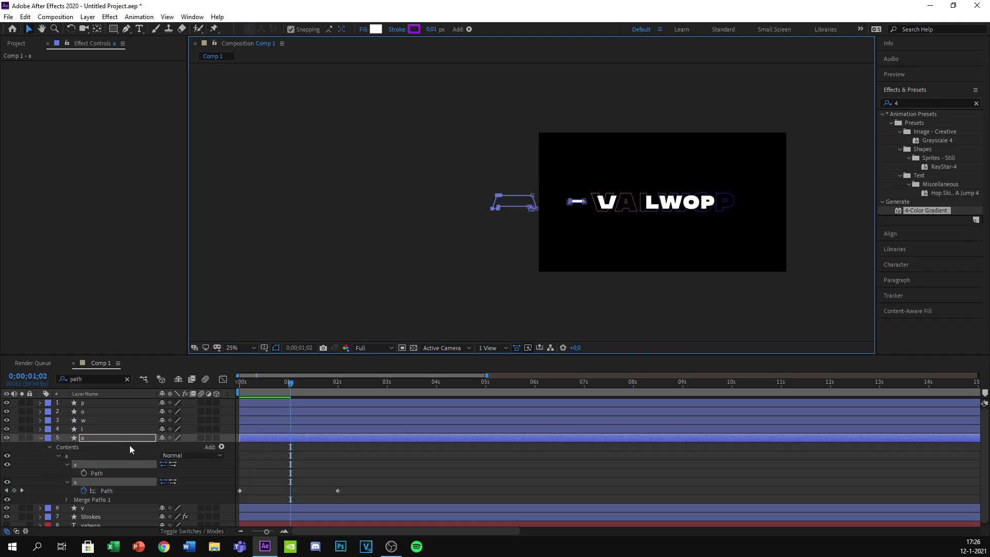
At the start of the composition, revert the A to its original shape and position, keeping only both paths' two-second keyframes
{"action": "left_click", "coordinate": [107, 438]}
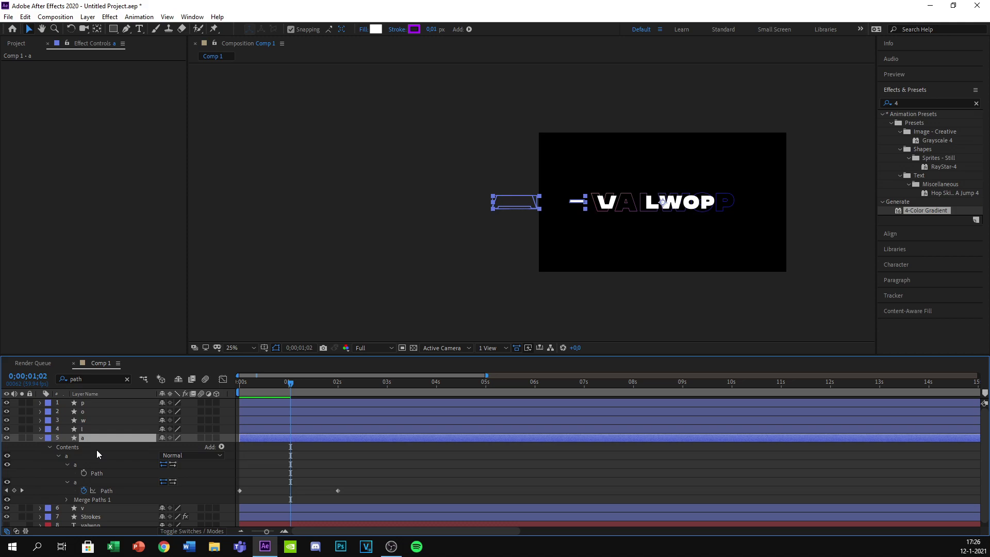
{"action": "key", "text": "Home"}
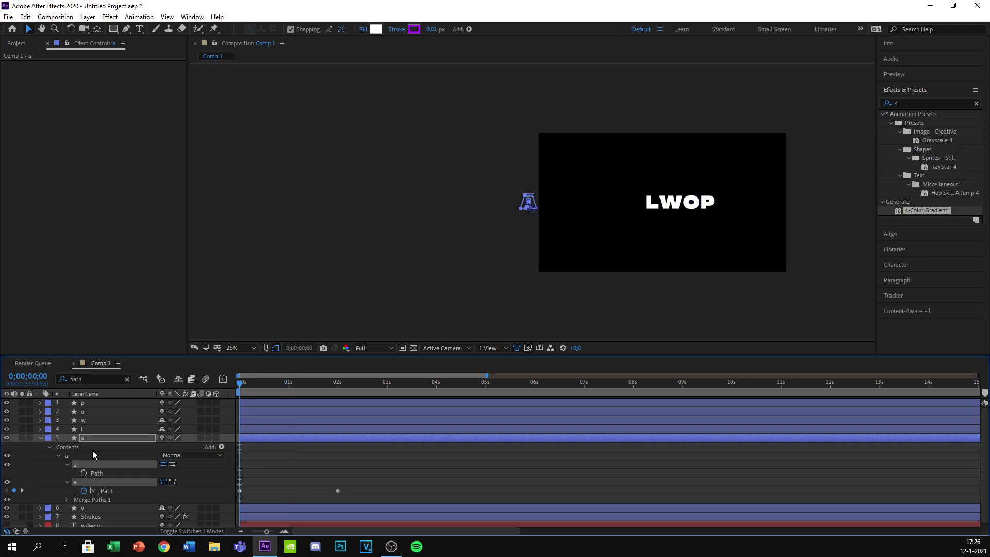
{"action": "key", "text": "ctrl+v"}
{"action": "key", "text": "Delete"}
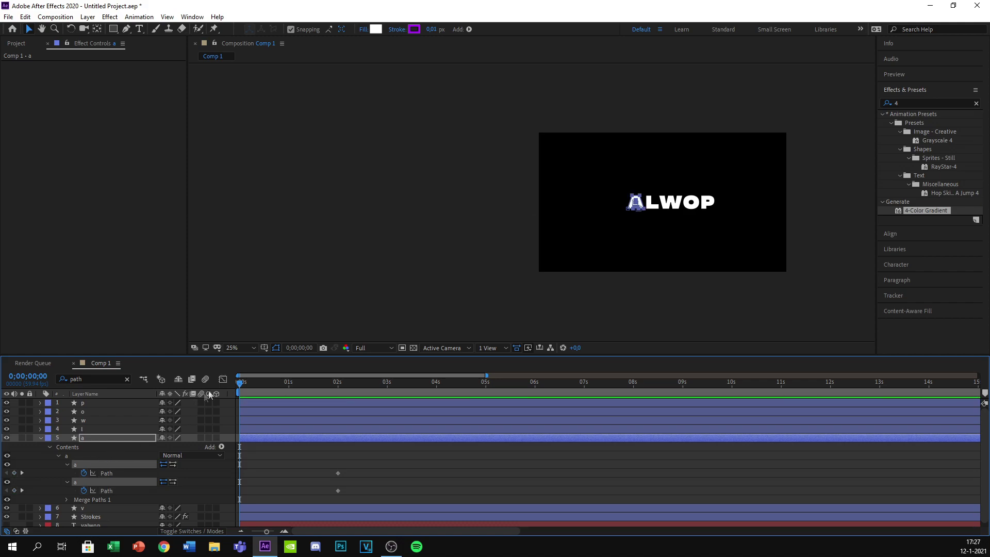
Add starting keyframes to both paths of layer a and move the whole A left until it sits just outside the frame
{"action": "left_click_drag", "start_coordinate": [240, 390], "coordinate": [167, 456]}
{"action": "key", "text": "period"}
{"action": "key", "text": "period"}
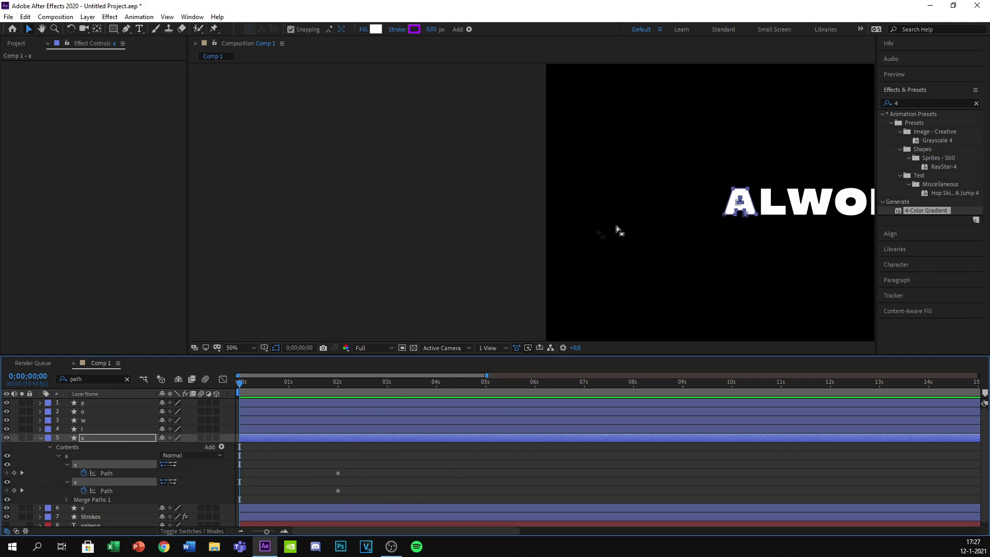
{"action": "key", "text": "comma"}
{"action": "key", "text": "comma"}
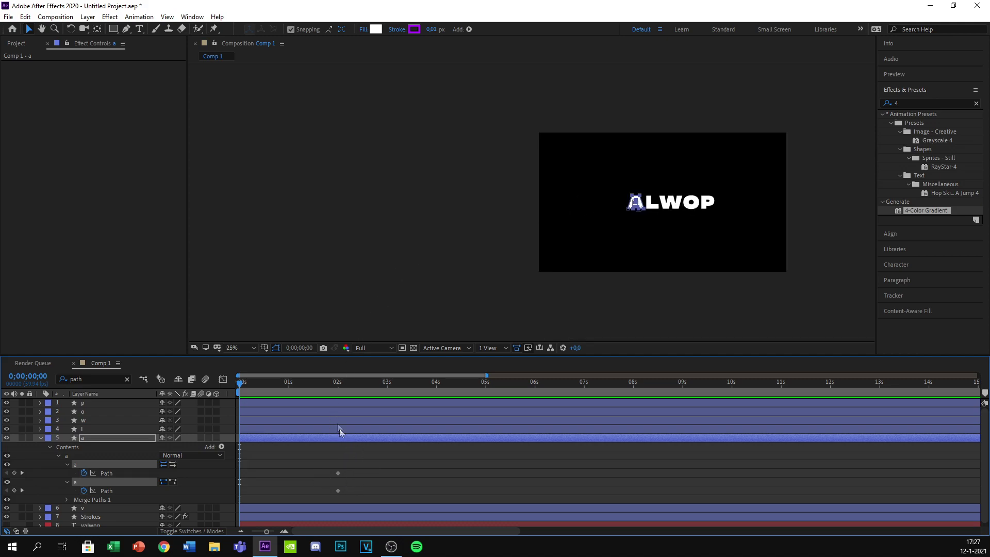
{"action": "key", "text": "period"}
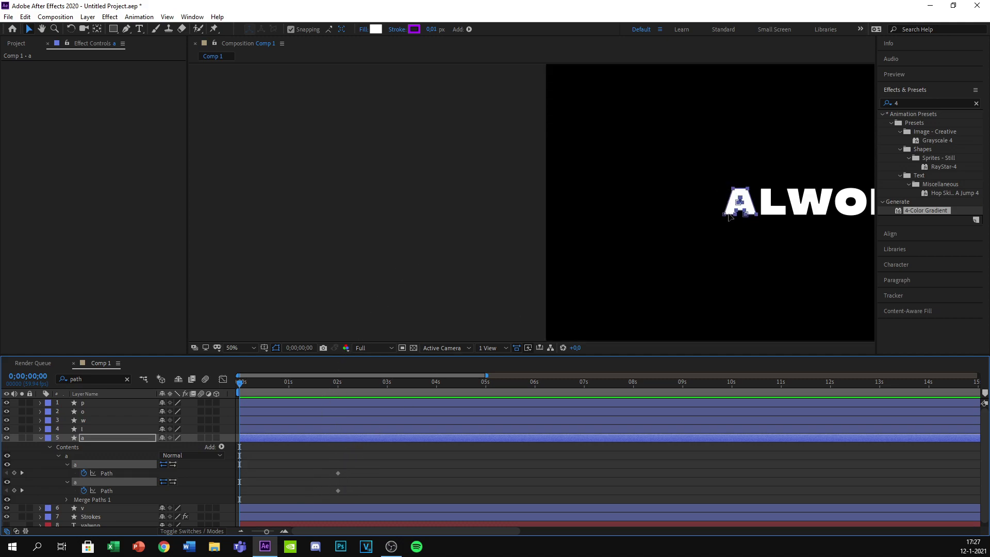
{"action": "left_click", "coordinate": [42, 30]}
{"action": "left_click_drag", "start_coordinate": [600, 199], "coordinate": [449, 217]}
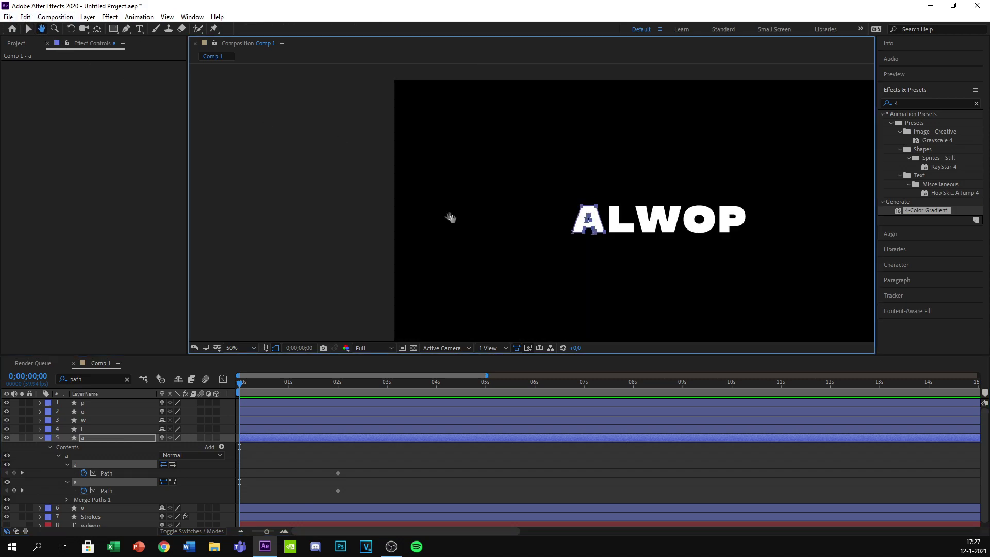
{"action": "scroll", "coordinate": [464, 218], "scroll_direction": "up", "scroll_amount": 1}
{"action": "key", "text": "period"}
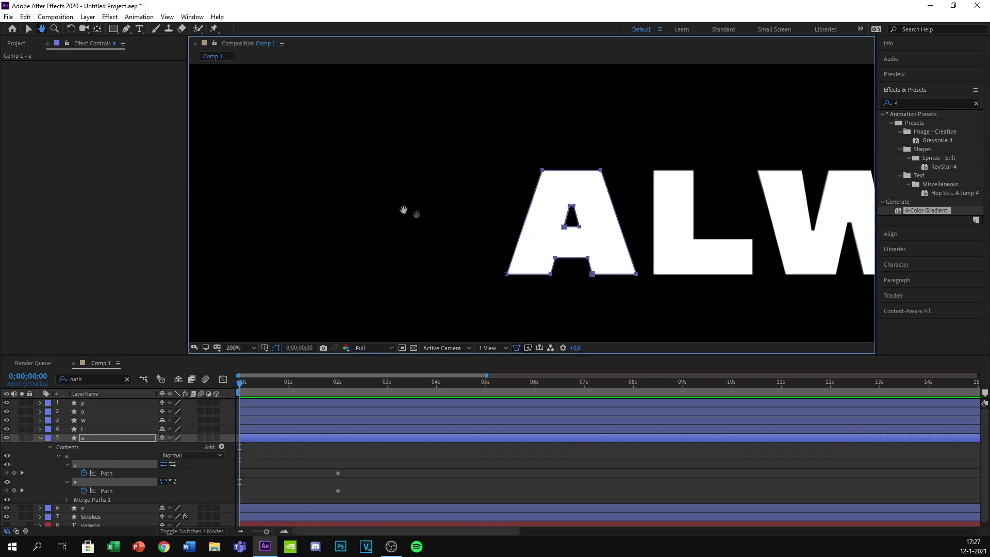
{"action": "left_click", "coordinate": [29, 29]}
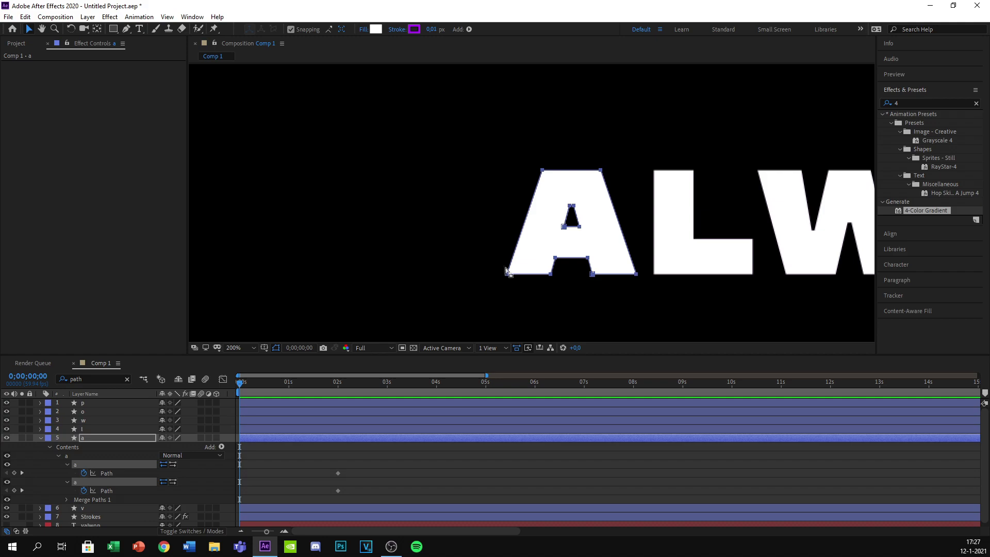
{"action": "scroll", "coordinate": [553, 221], "scroll_direction": "down", "scroll_amount": 3}
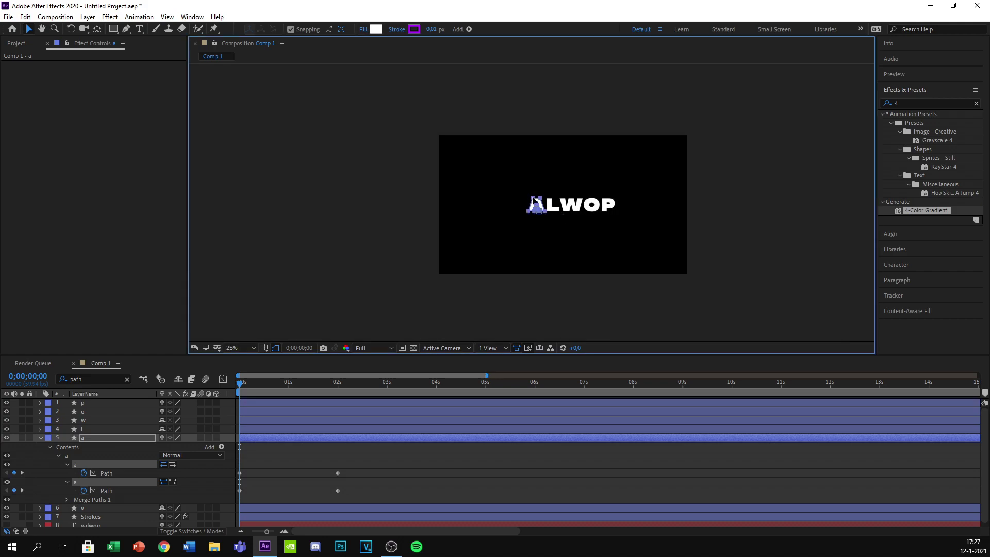
{"action": "left_click_drag", "start_coordinate": [533, 204], "coordinate": [425, 208]}
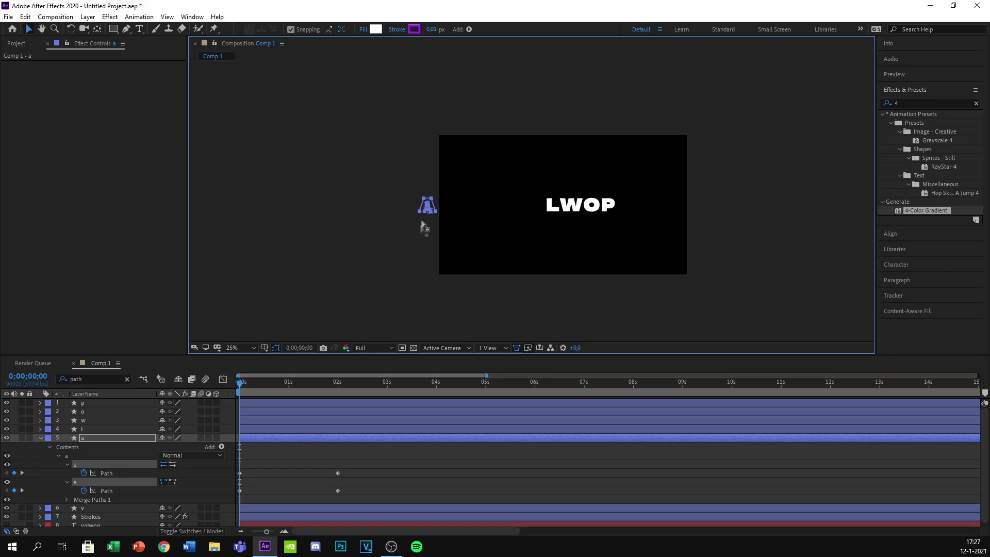
Add a midpoint vertex to the bottom edge of the A's inner counter and to the upper edge of the notch between its legs
{"action": "key", "text": "period"}
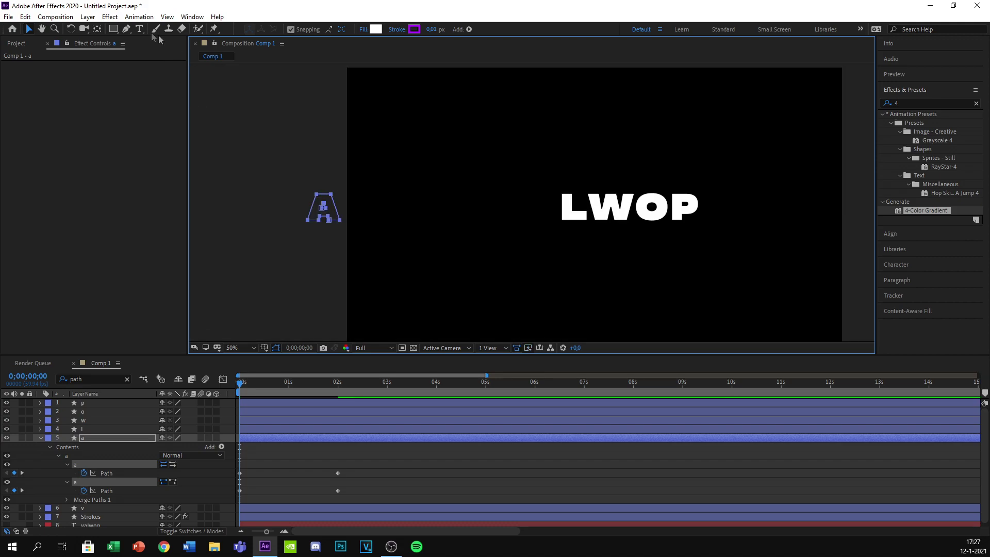
{"action": "left_click", "coordinate": [42, 30]}
{"action": "left_click_drag", "start_coordinate": [305, 142], "coordinate": [531, 132]}
{"action": "scroll", "coordinate": [529, 129], "scroll_direction": "up", "scroll_amount": 1}
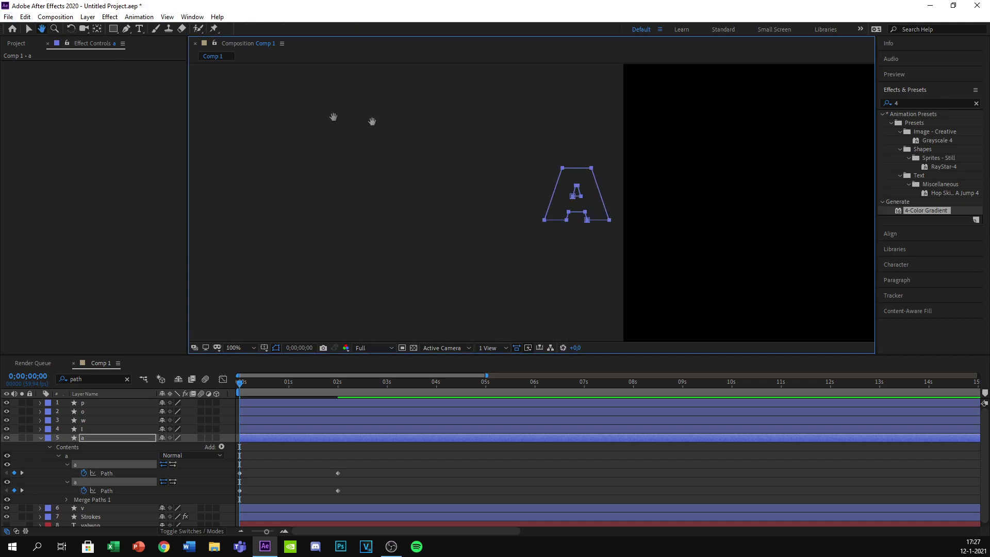
{"action": "left_click_drag", "start_coordinate": [475, 101], "coordinate": [420, 103]}
{"action": "key", "text": "period"}
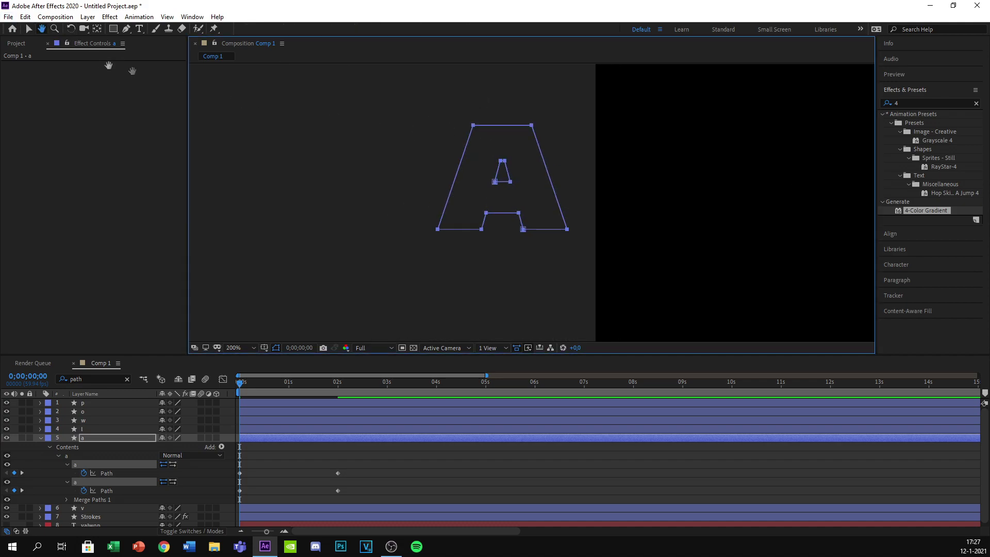
{"action": "left_click", "coordinate": [29, 30]}
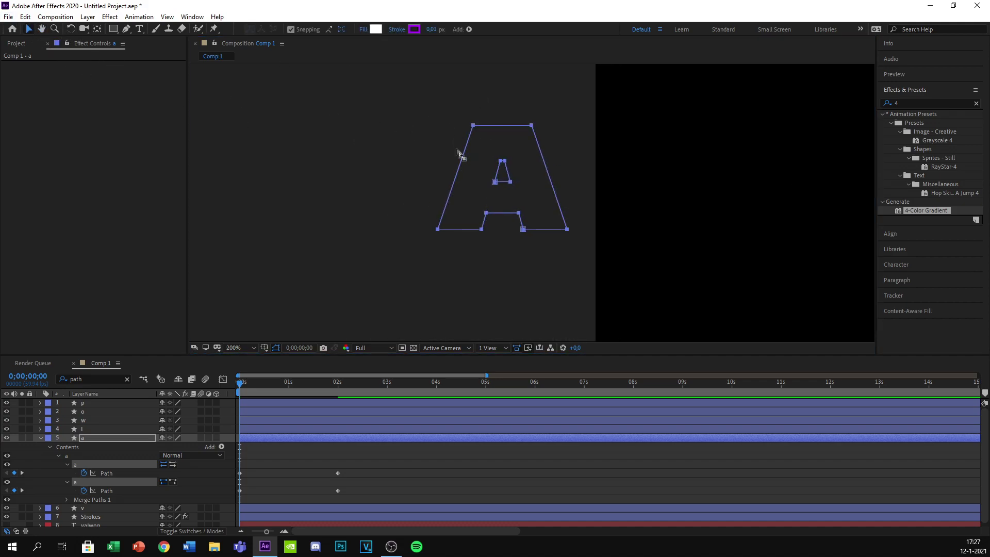
{"action": "left_click", "coordinate": [122, 457]}
{"action": "left_click", "coordinate": [116, 466]}
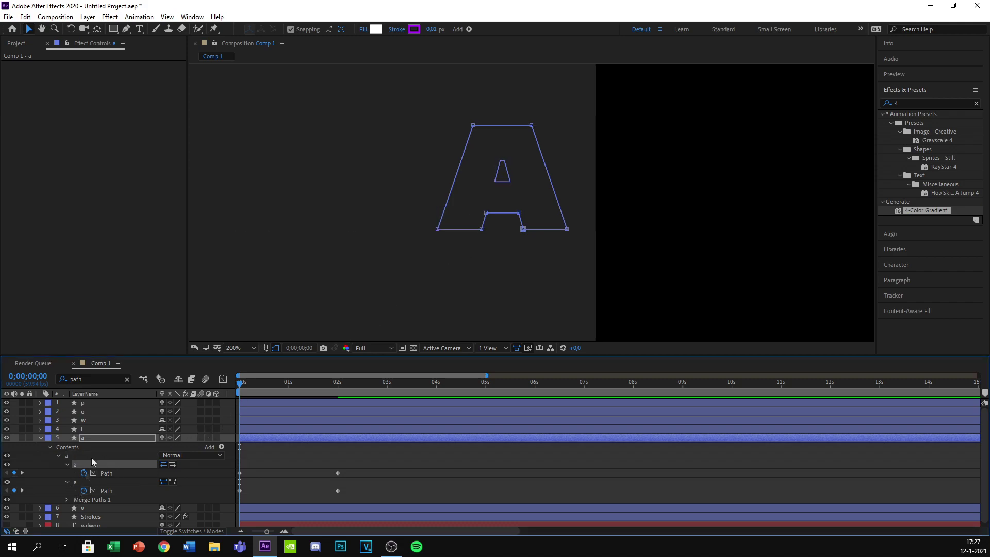
{"action": "left_click", "coordinate": [125, 30]}
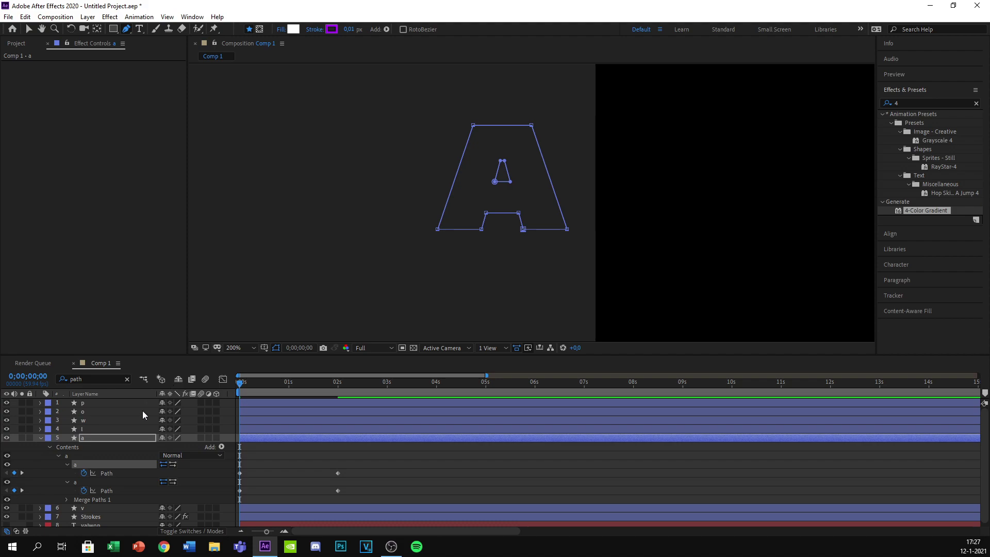
{"action": "left_click", "coordinate": [78, 484], "text": "shift"}
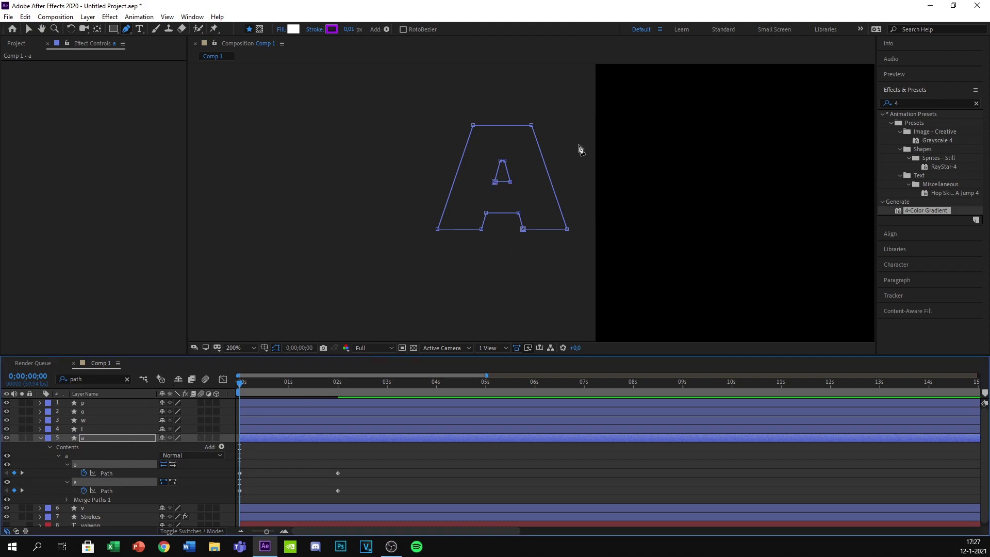
{"action": "scroll", "coordinate": [531, 155], "scroll_direction": "up", "scroll_amount": 4}
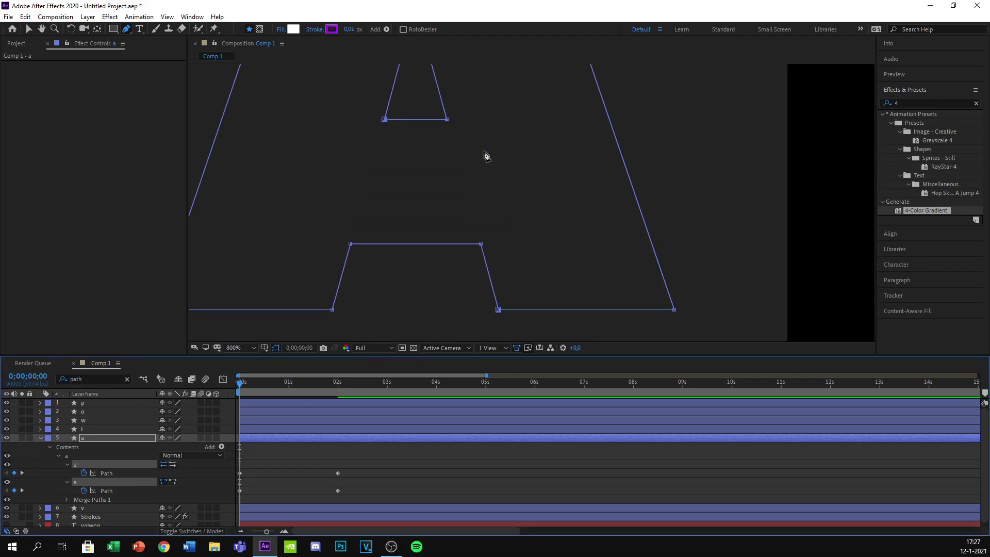
{"action": "left_click", "coordinate": [415, 119]}
{"action": "left_click", "coordinate": [414, 244]}
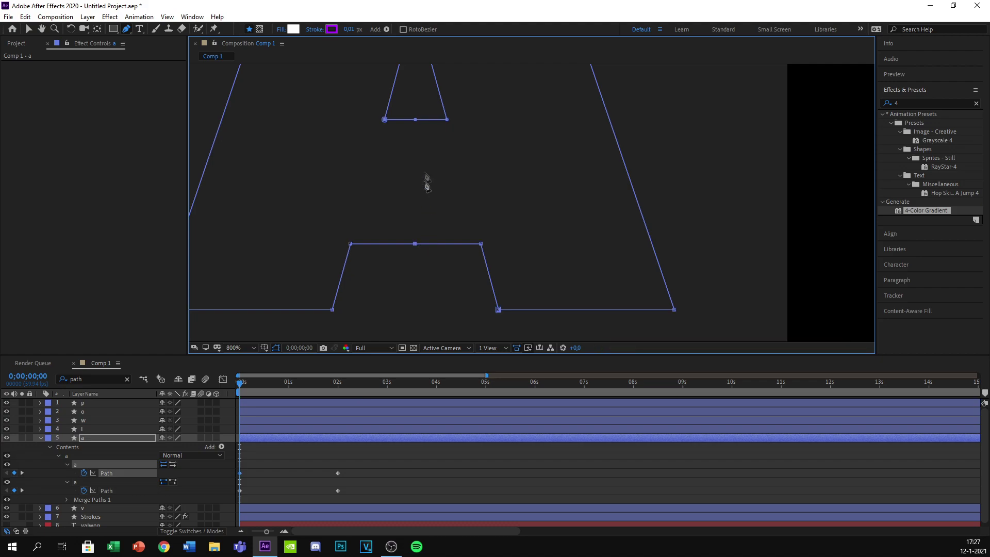
Add a midpoint vertex to the short top edge of the A's inner counter
{"action": "key", "text": "comma"}
{"action": "key", "text": "comma"}
{"action": "key", "text": "comma"}
{"action": "key", "text": "period"}
{"action": "key", "text": "period"}
{"action": "left_click", "coordinate": [41, 29]}
{"action": "left_click_drag", "start_coordinate": [507, 122], "coordinate": [552, 244]}
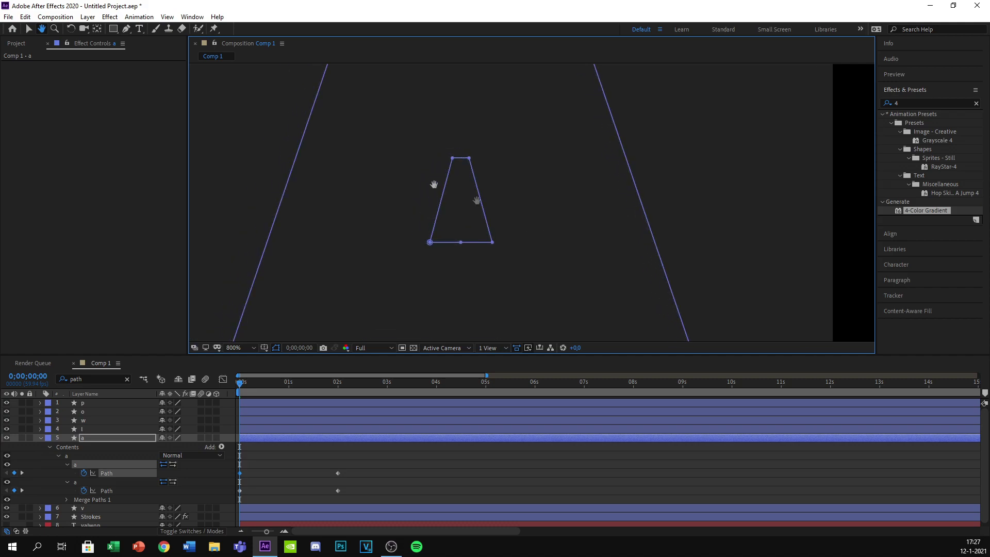
{"action": "left_click", "coordinate": [126, 29]}
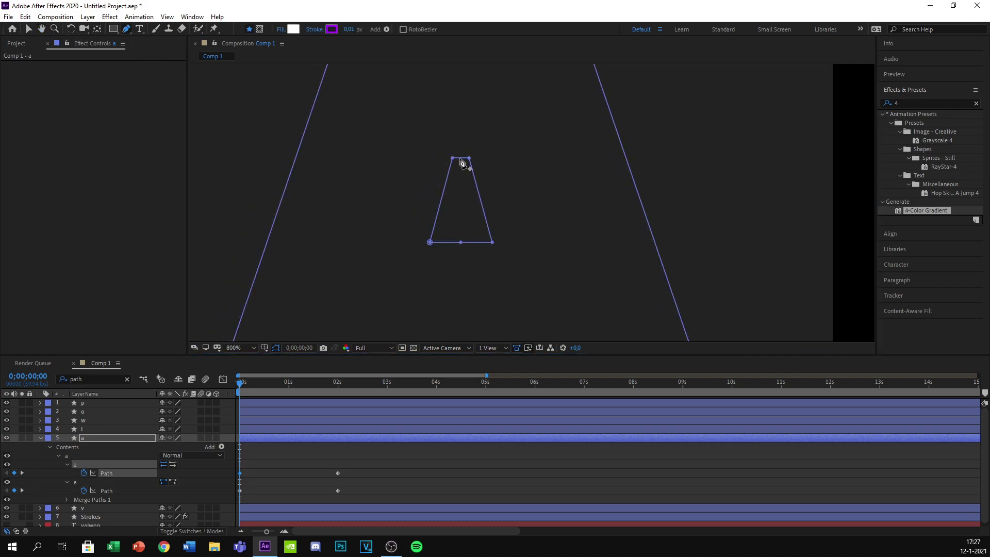
{"action": "left_click", "coordinate": [461, 159]}
Add a midpoint vertex to the top edge of the A's outer path
{"action": "key", "text": "comma"}
{"action": "key", "text": "comma"}
{"action": "key", "text": "period"}
{"action": "key", "text": "period"}
{"action": "key", "text": "comma"}
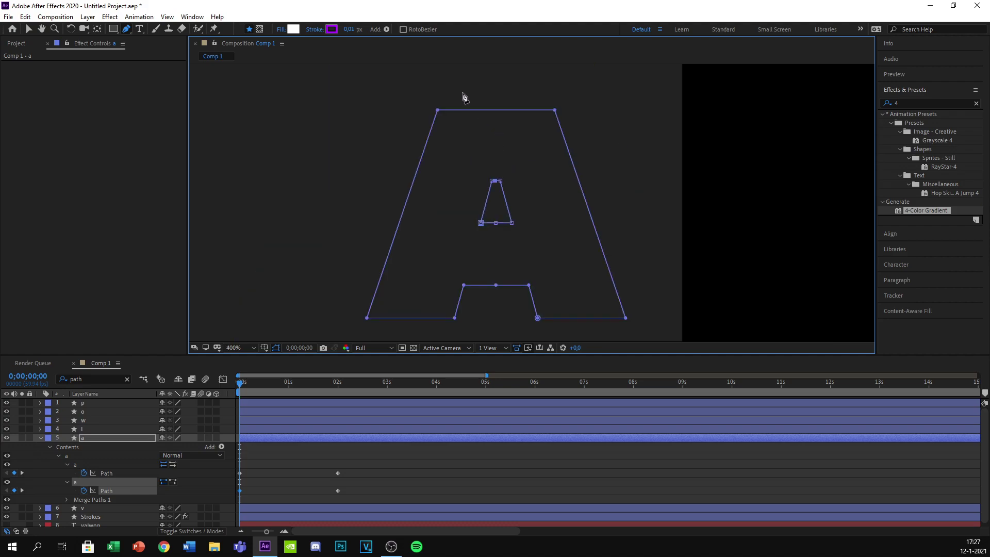
{"action": "left_click", "coordinate": [496, 110]}
Stretch the A to the left by moving the left-half vertices of both paths, leaving the midpoints in place, and preview the animation
{"action": "key", "text": "v"}
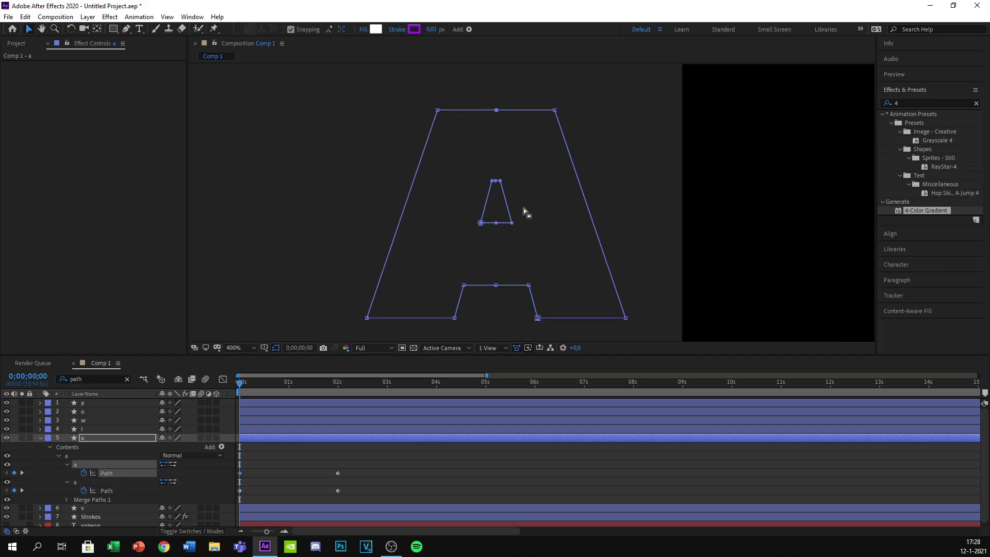
{"action": "left_click", "coordinate": [91, 482], "text": "shift"}
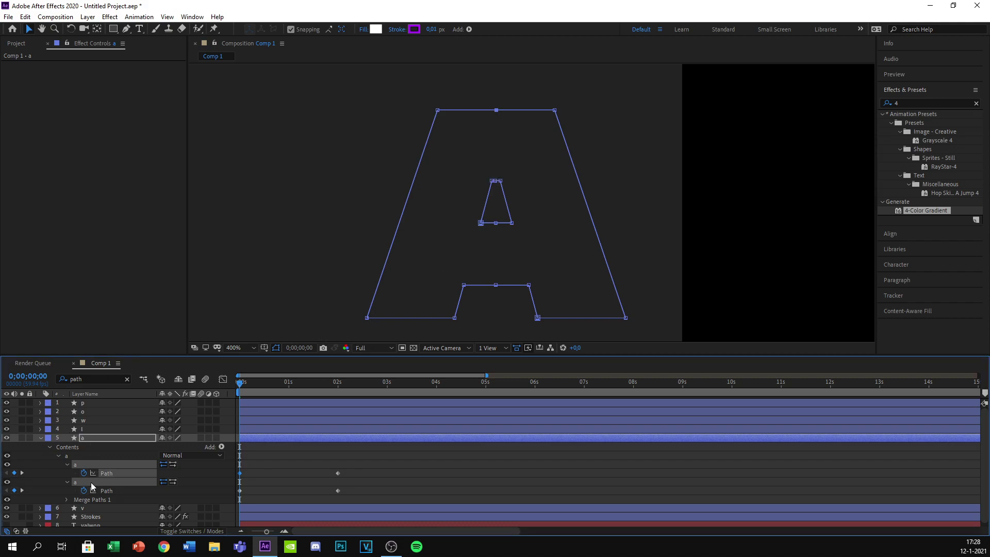
{"action": "left_click", "coordinate": [367, 320]}
{"action": "left_click", "coordinate": [464, 285], "text": "shift"}
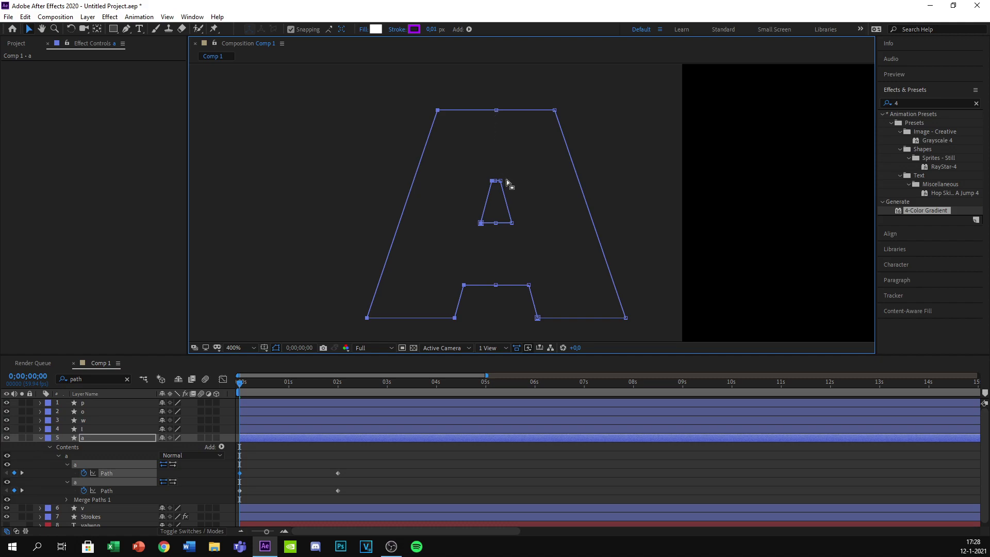
{"action": "key", "text": "slash"}
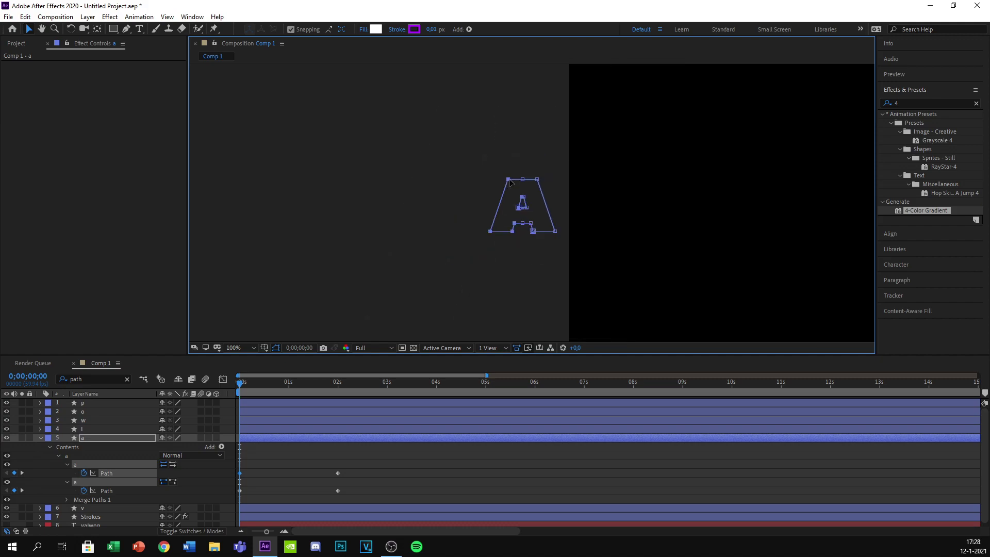
{"action": "left_click_drag", "start_coordinate": [509, 181], "coordinate": [346, 188]}
{"action": "scroll", "coordinate": [528, 240], "scroll_direction": "down", "scroll_amount": 4}
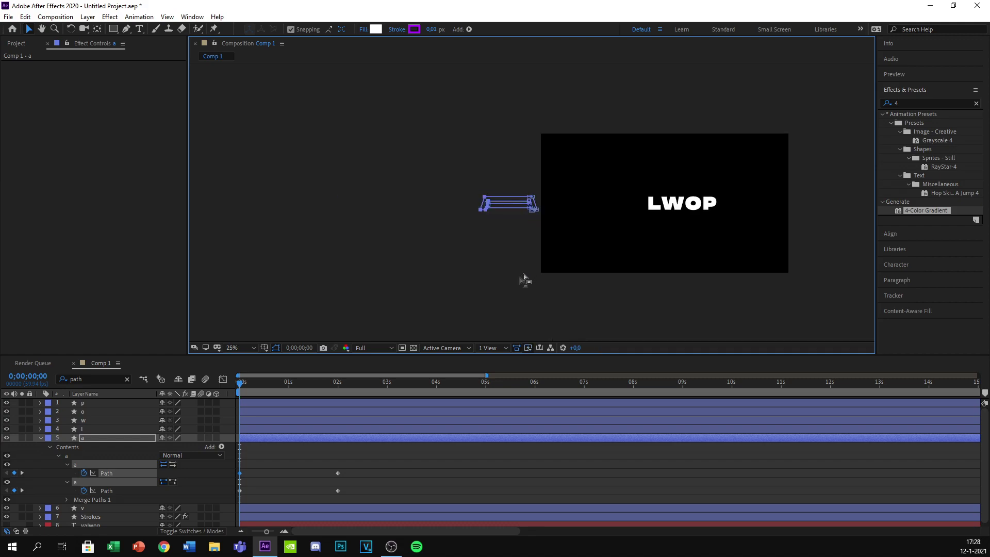
{"action": "key", "text": "space"}
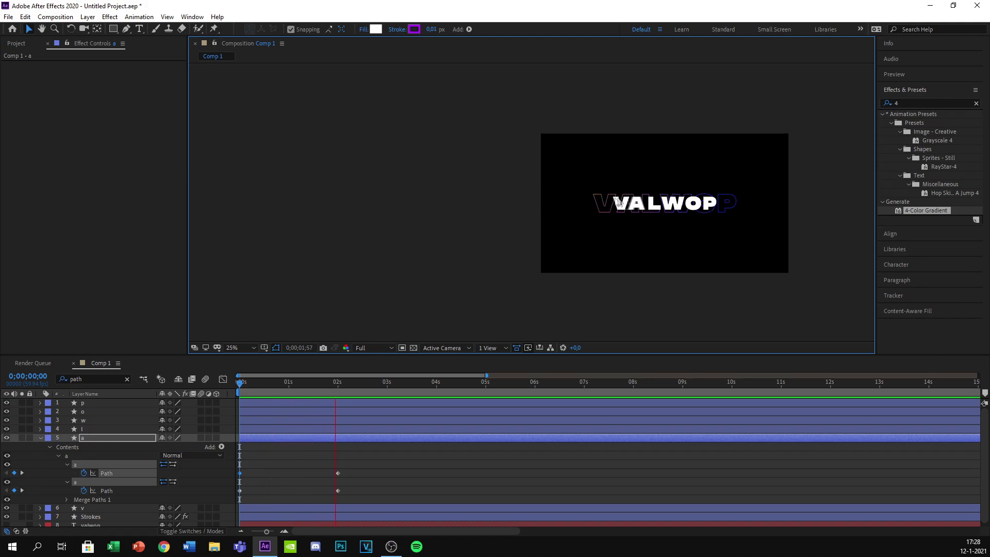
Set all four path keyframes of layer a to 100% incoming and 28% outgoing influence, and preview the motion
{"action": "key", "text": "space"}
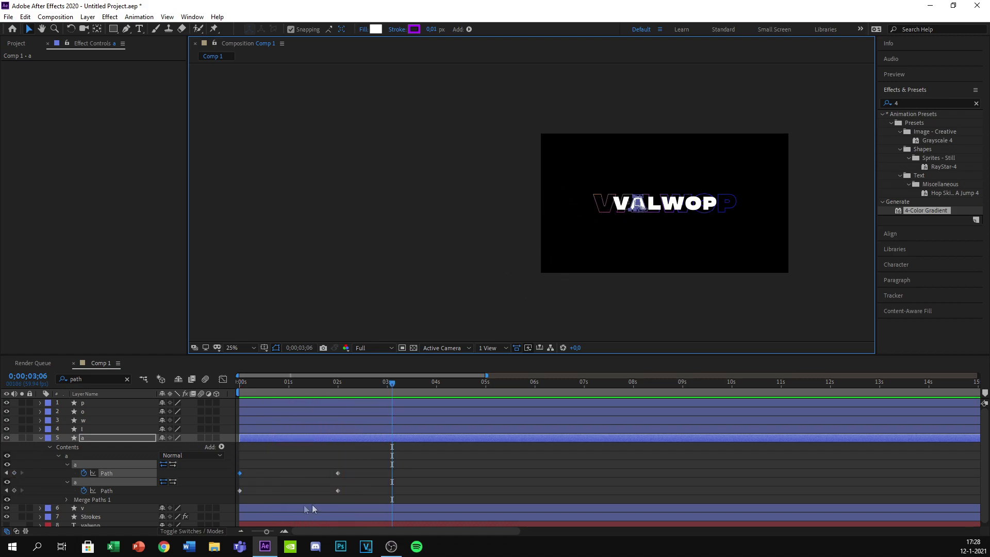
{"action": "left_click_drag", "start_coordinate": [353, 489], "coordinate": [236, 465]}
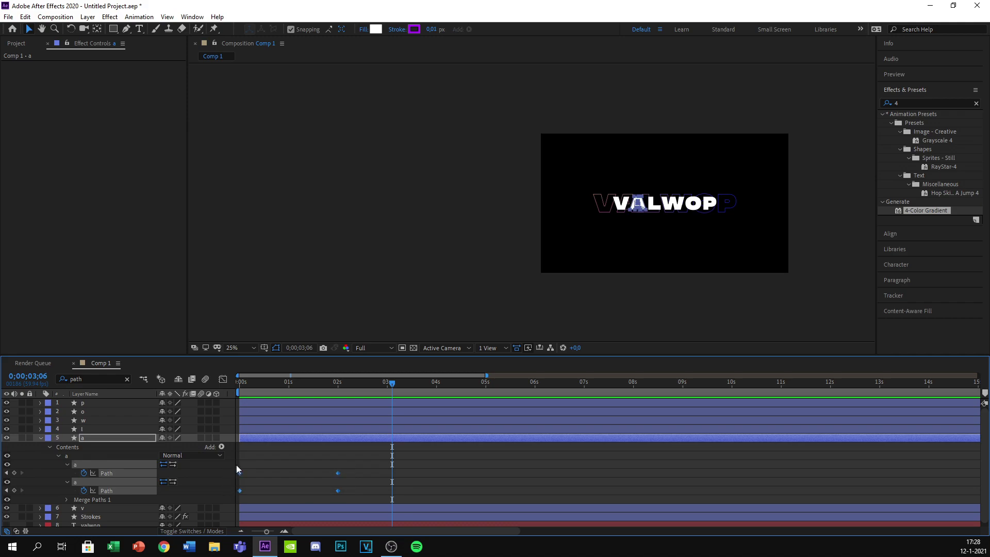
{"action": "right_click", "coordinate": [338, 491]}
{"action": "left_click", "coordinate": [389, 473]}
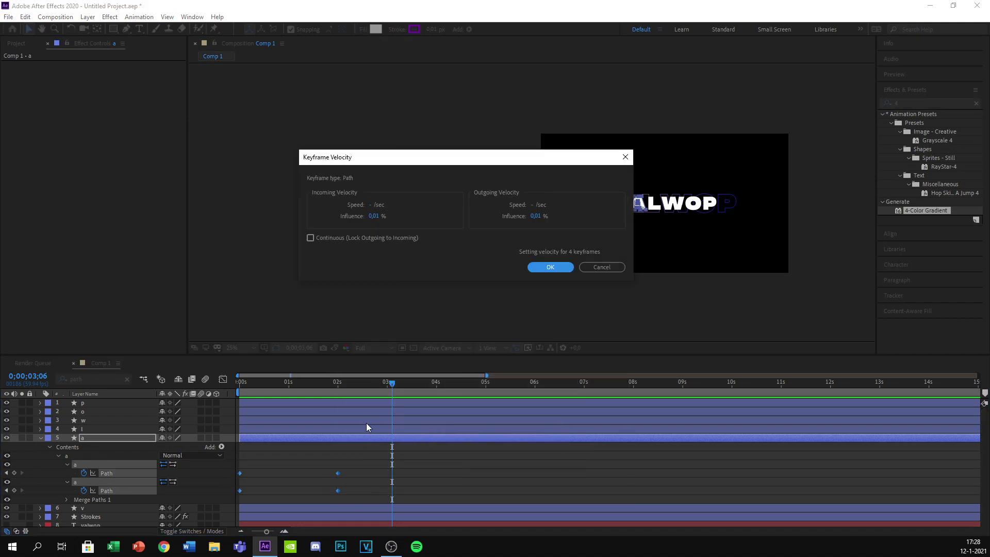
{"action": "left_click", "coordinate": [374, 217]}
{"action": "type", "text": "100"}
{"action": "left_click", "coordinate": [536, 216]}
{"action": "type", "text": "28"}
{"action": "left_click", "coordinate": [550, 267]}
{"action": "key", "text": "space"}
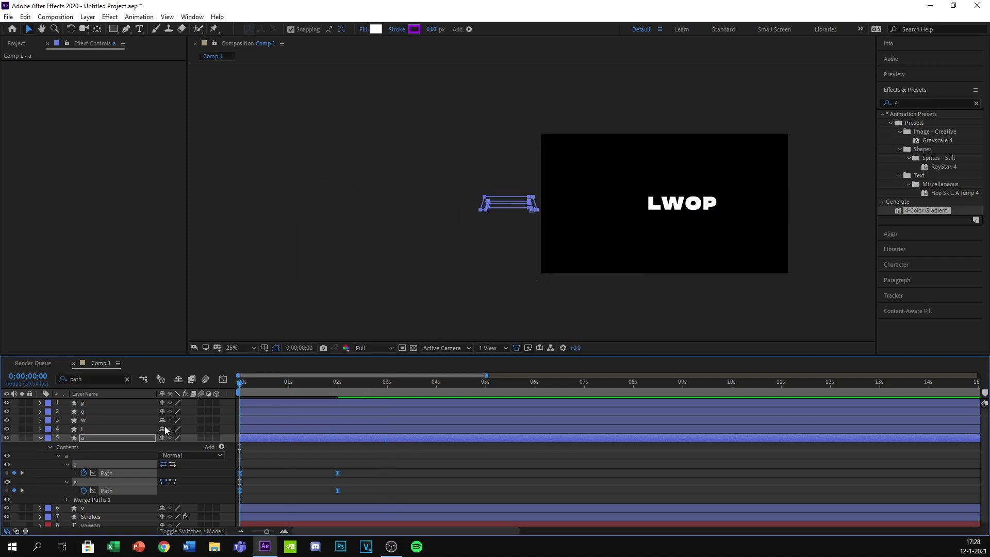
{"action": "key", "text": "space"}
{"action": "scroll", "coordinate": [983, 472], "scroll_direction": "down", "scroll_amount": 1}
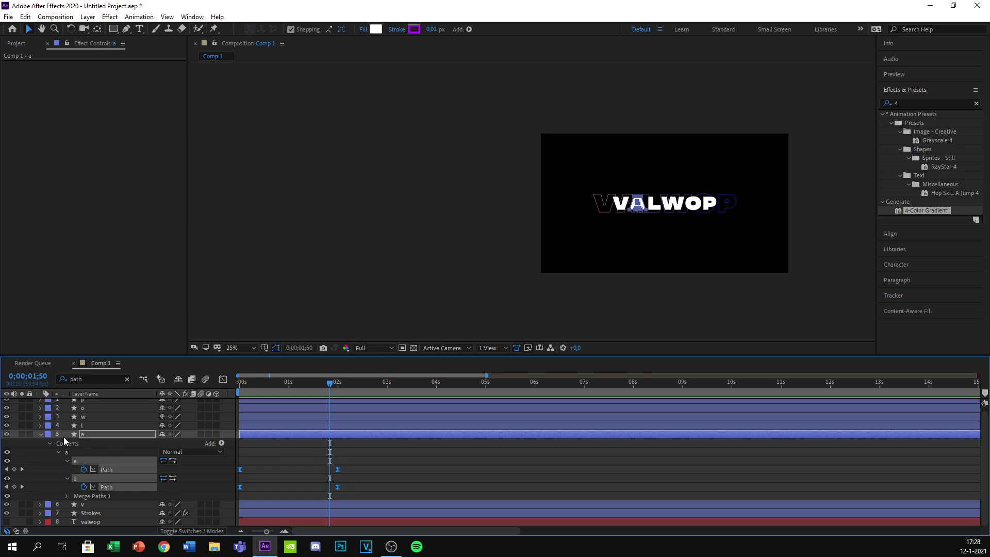
Delay both path keyframes of layer v by about a quarter second and preview the staggered V and A
{"action": "left_click", "coordinate": [41, 434]}
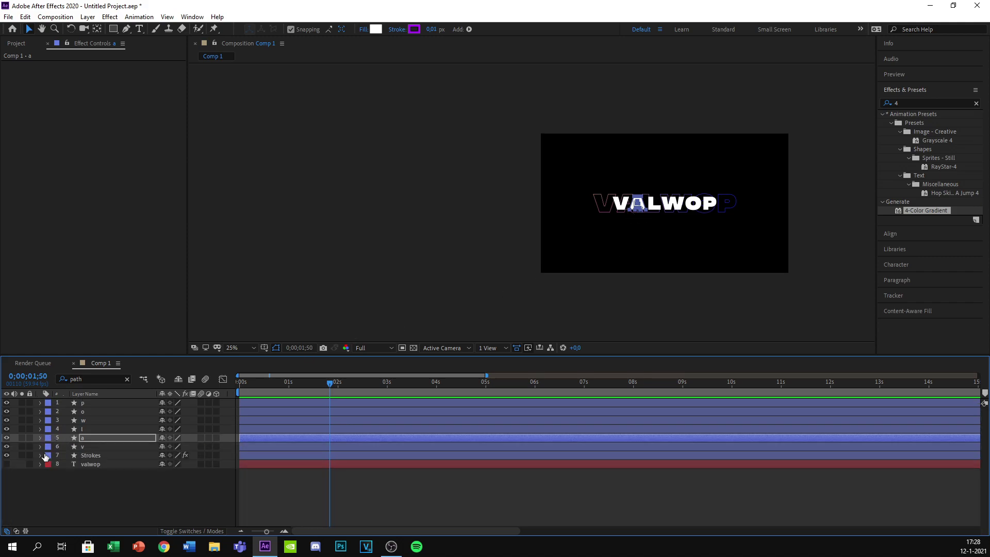
{"action": "left_click", "coordinate": [40, 447]}
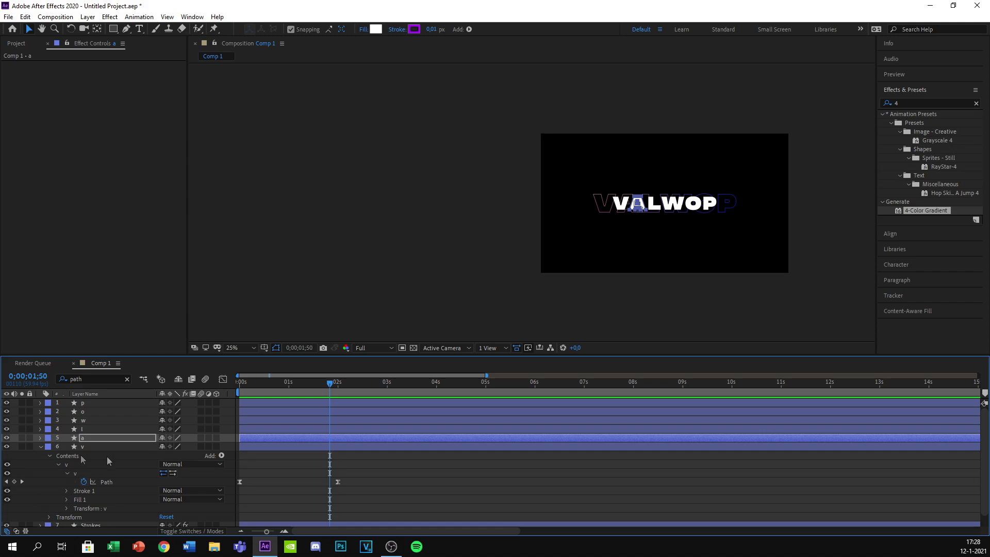
{"action": "left_click_drag", "start_coordinate": [373, 486], "coordinate": [235, 481]}
{"action": "left_click_drag", "start_coordinate": [333, 384], "coordinate": [270, 398]}
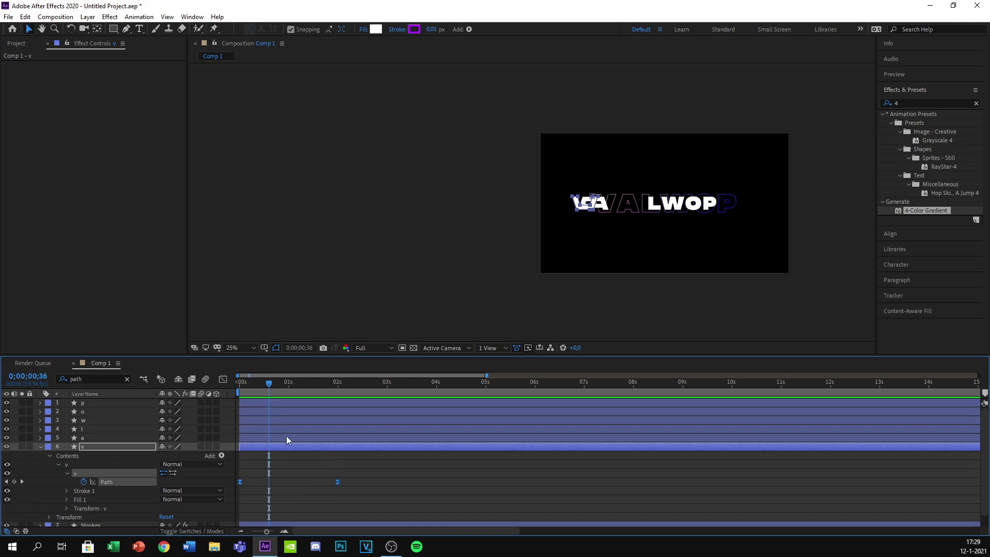
{"action": "left_click_drag", "start_coordinate": [361, 495], "coordinate": [251, 489]}
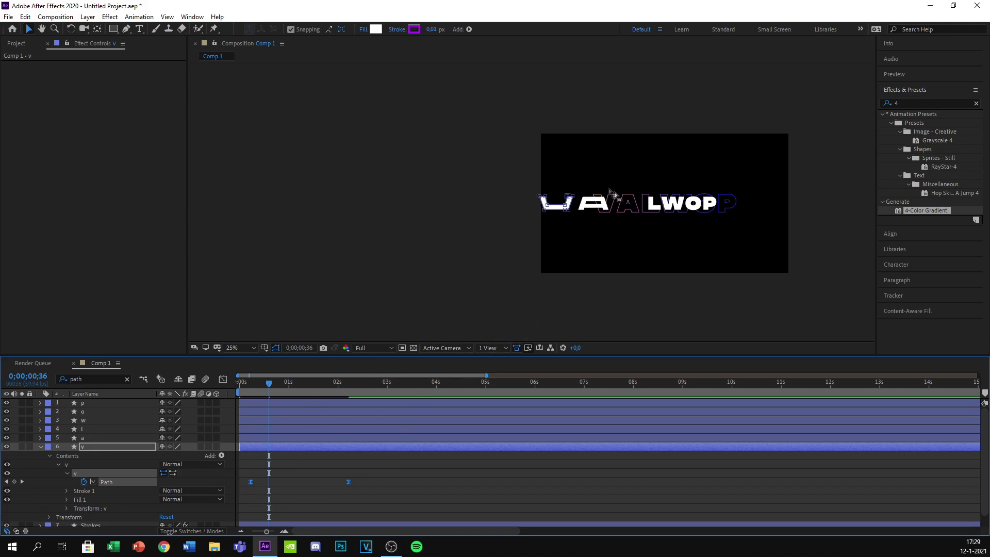
{"action": "key", "text": "space"}
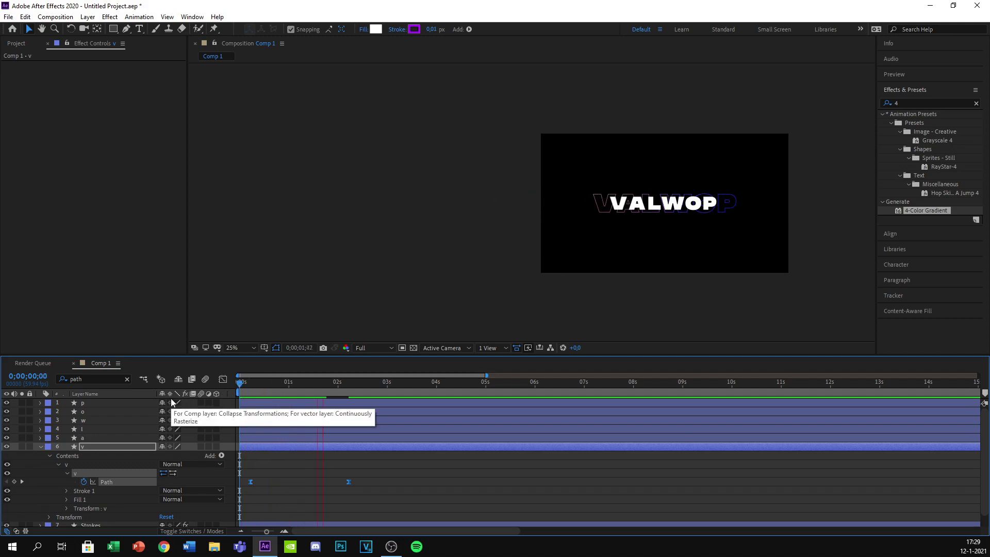
{"action": "key", "text": "space"}
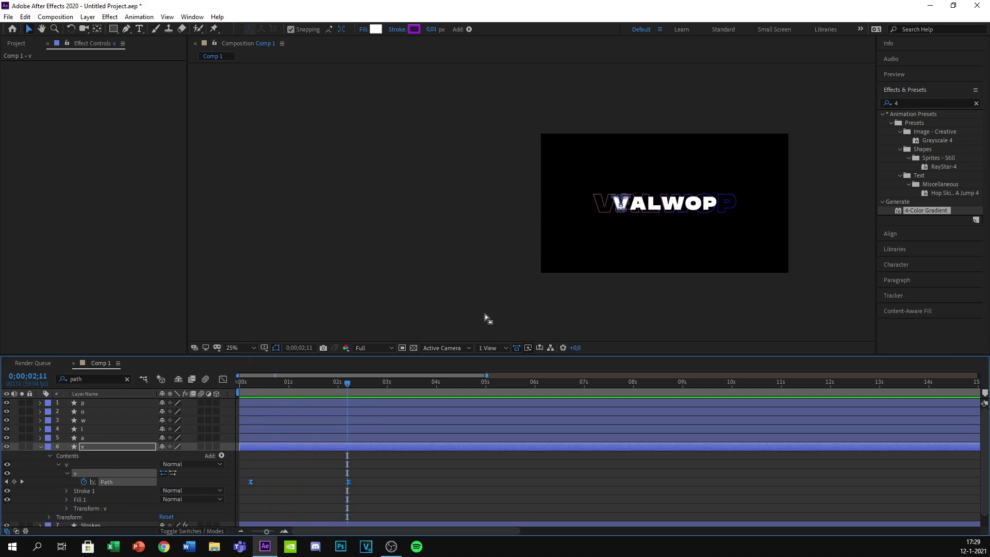
{"action": "left_click", "coordinate": [41, 446]}
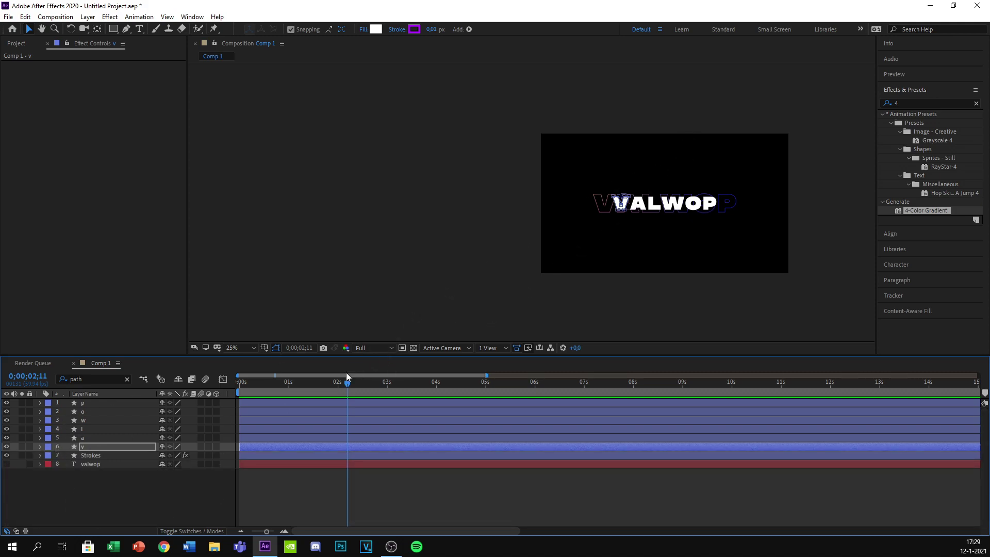
{"action": "left_click_drag", "start_coordinate": [347, 382], "coordinate": [163, 411]}
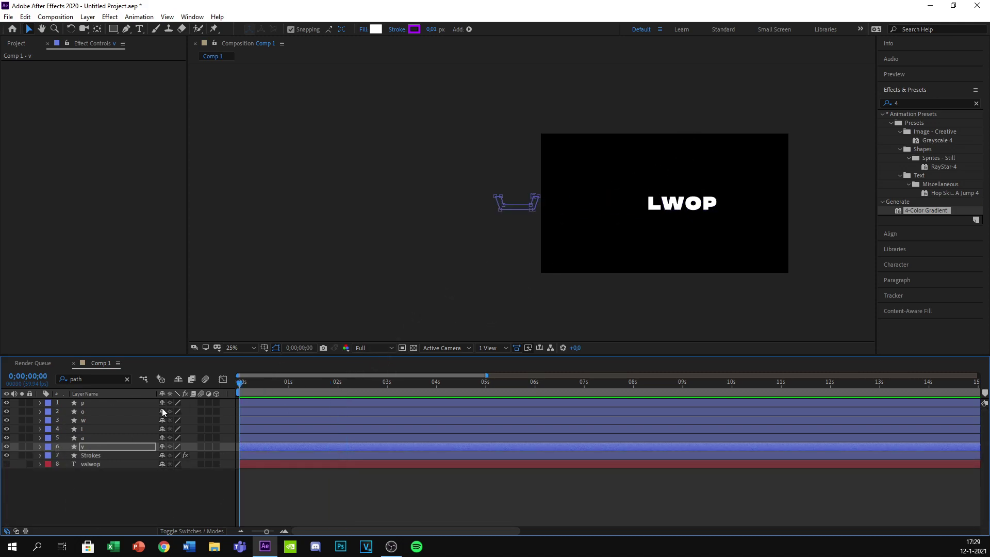
{"action": "key", "text": "space"}
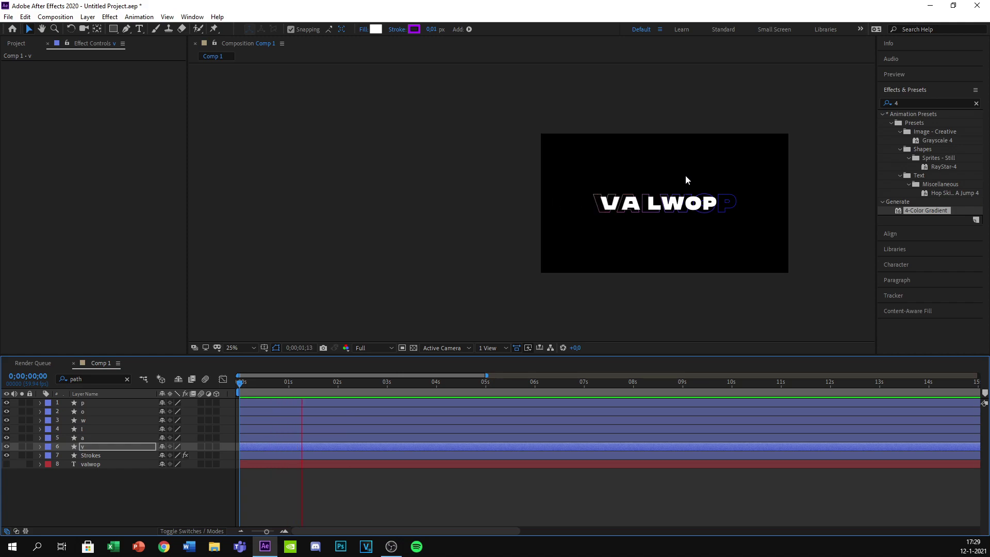
{"action": "key", "text": "space"}
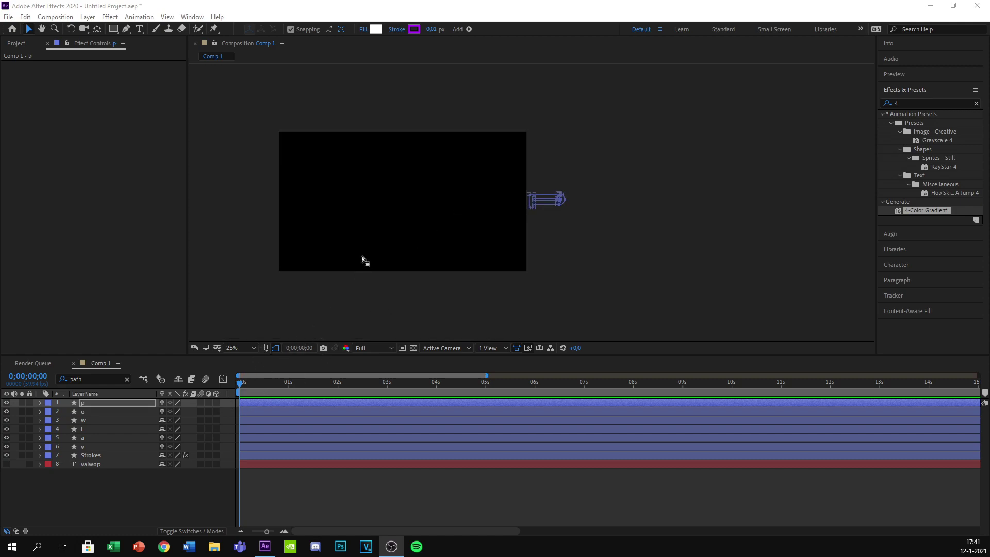
Center the composition frame in the viewer and play the full letter animation from the start
{"action": "left_click", "coordinate": [41, 29]}
{"action": "left_click_drag", "start_coordinate": [307, 99], "coordinate": [438, 82]}
{"action": "key", "text": "space"}
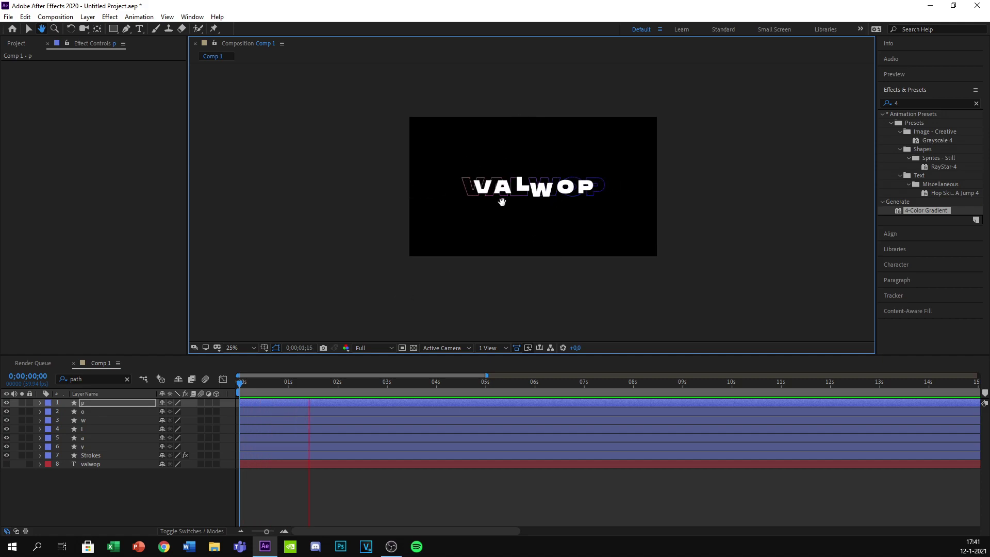
{"action": "key", "text": "space"}
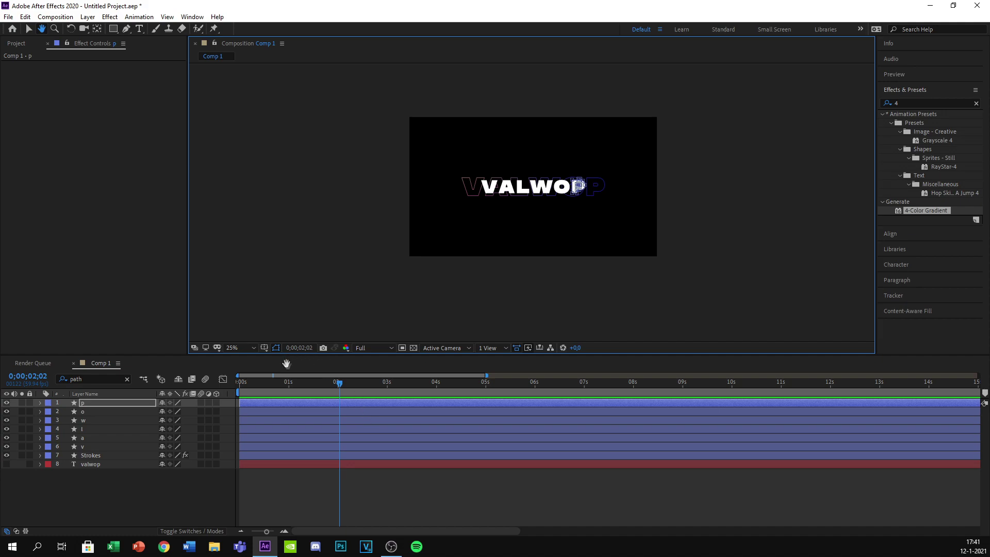
{"action": "left_click_drag", "start_coordinate": [337, 384], "coordinate": [240, 384]}
{"action": "key", "text": "space"}
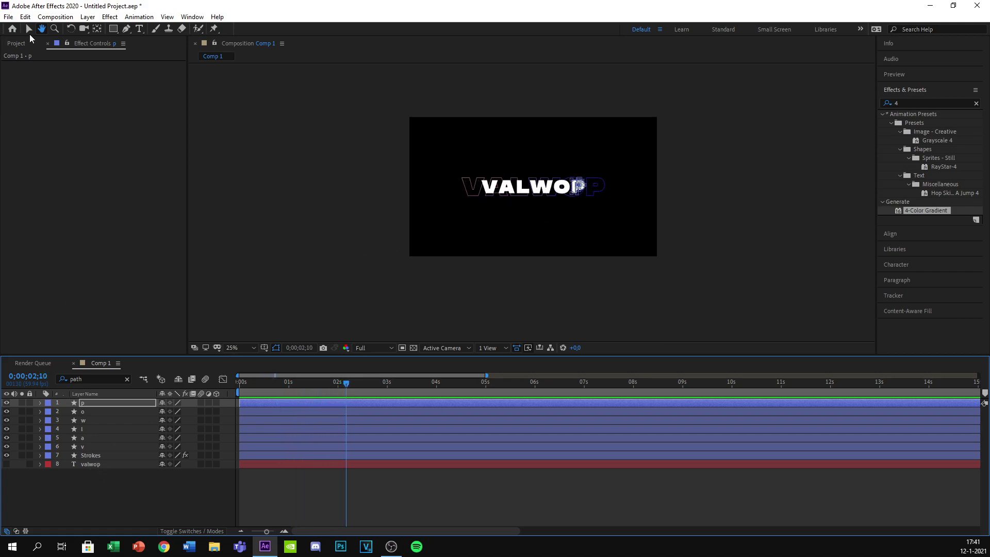
Add a Scale keyframe to the Strokes layer at 0;00;01;25
{"action": "left_click", "coordinate": [98, 457]}
{"action": "left_click_drag", "start_coordinate": [350, 387], "coordinate": [308, 398]}
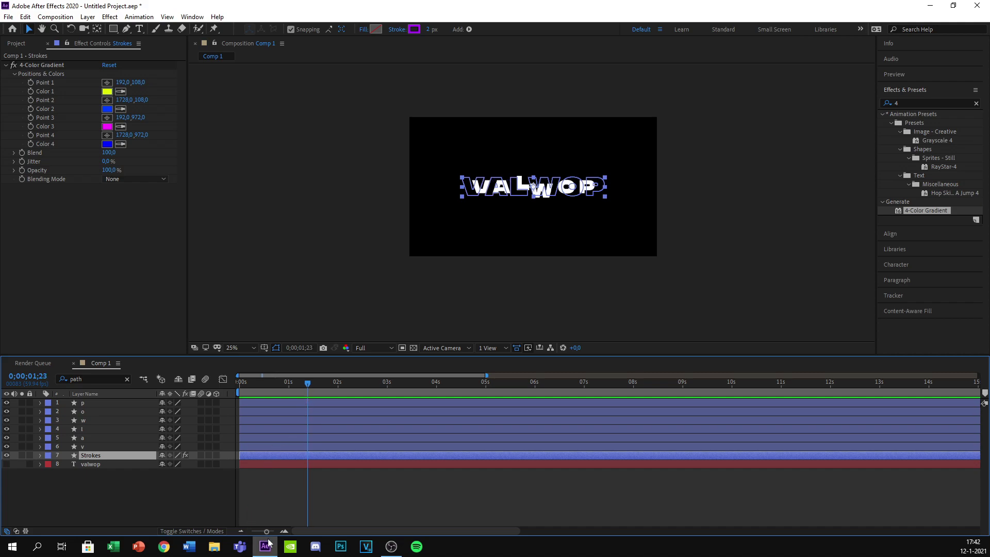
{"action": "left_click_drag", "start_coordinate": [266, 531], "coordinate": [268, 533]}
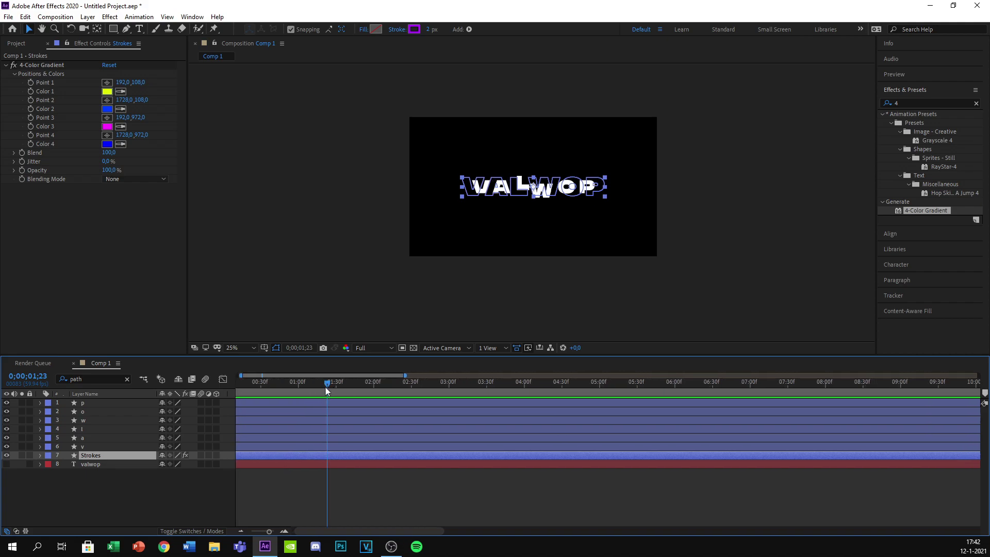
{"action": "left_click_drag", "start_coordinate": [268, 532], "coordinate": [275, 533]}
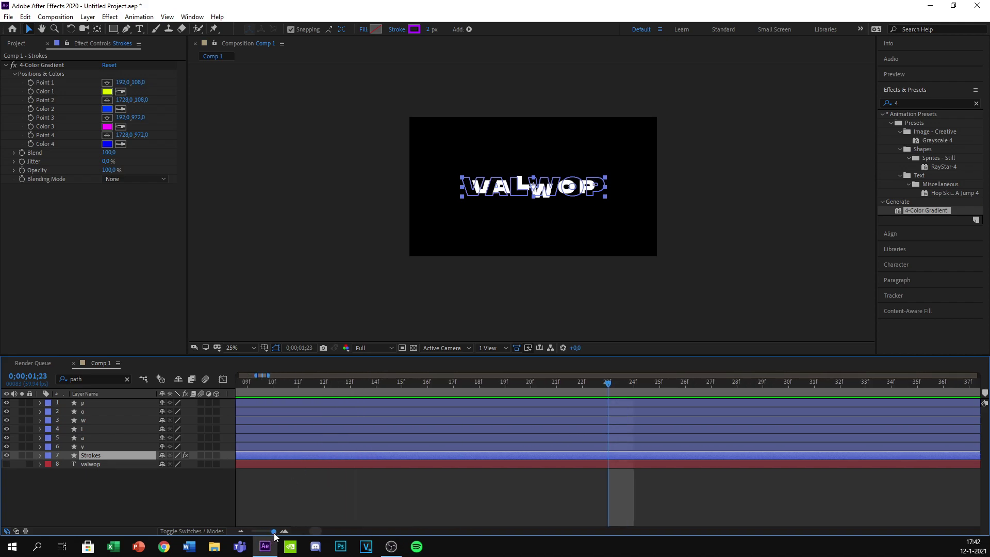
{"action": "key", "text": "Page_Down"}
{"action": "key", "text": "Page_Down"}
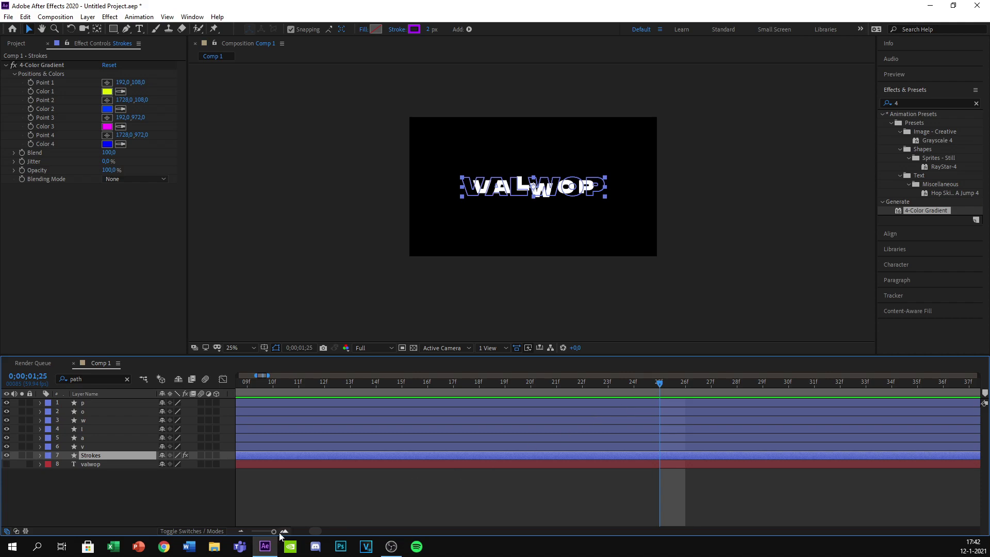
{"action": "left_click_drag", "start_coordinate": [274, 532], "coordinate": [269, 531]}
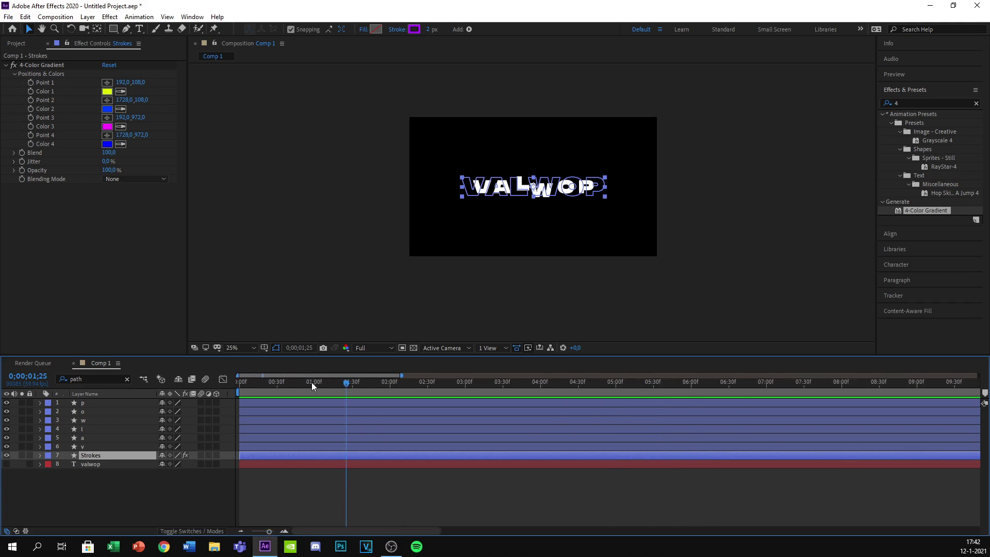
{"action": "left_click", "coordinate": [40, 456]}
{"action": "left_click", "coordinate": [41, 452]}
{"action": "key", "text": "s"}
{"action": "left_click", "coordinate": [66, 464]}
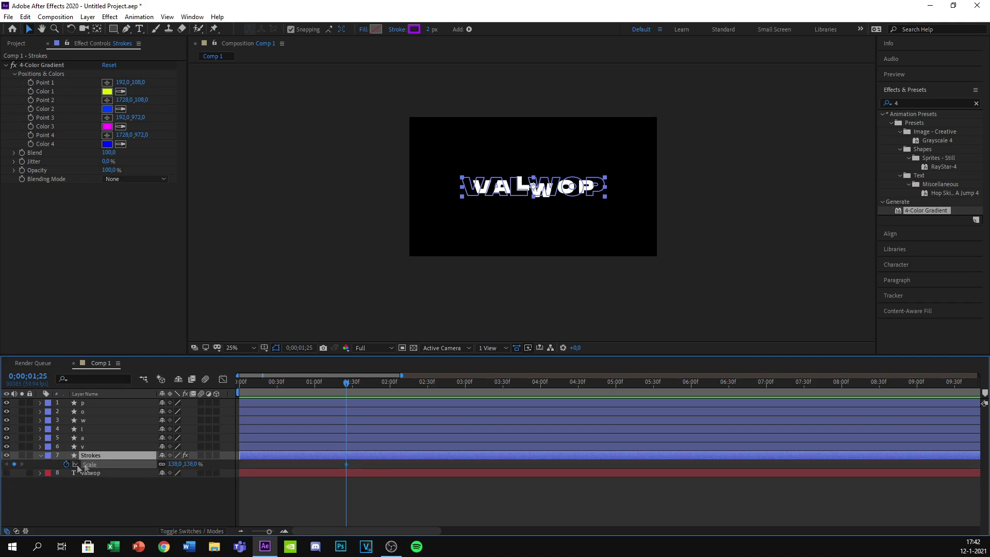
Add a 100% Scale keyframe to the Strokes layer at 0;00;02;20 and preview the animation from the start
{"action": "left_click_drag", "start_coordinate": [348, 386], "coordinate": [402, 391]}
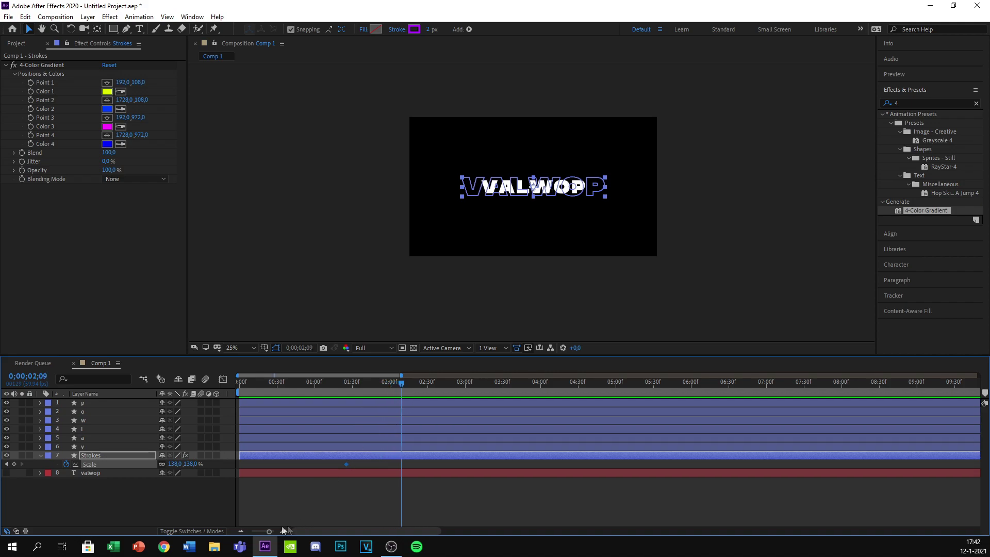
{"action": "left_click_drag", "start_coordinate": [272, 533], "coordinate": [273, 533]}
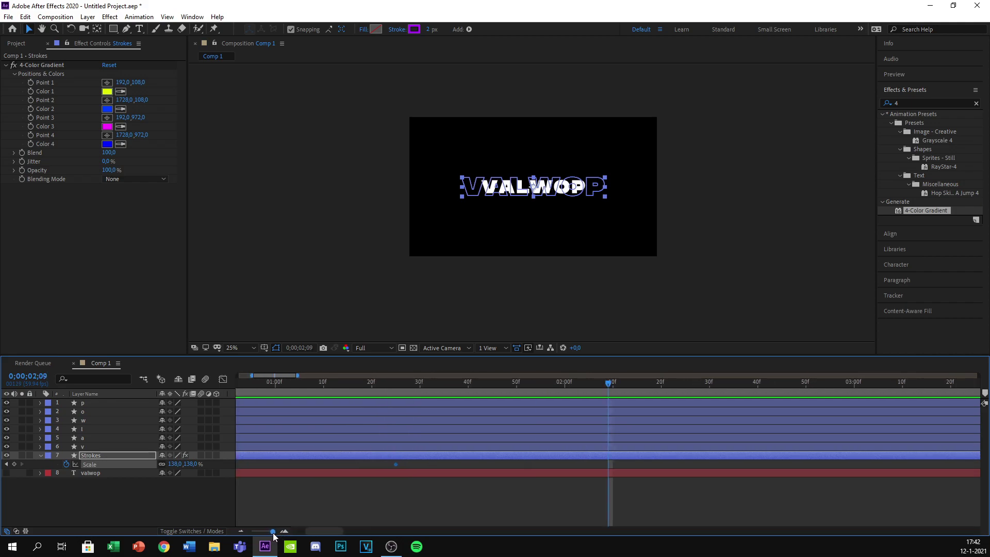
{"action": "left_click_drag", "start_coordinate": [622, 387], "coordinate": [661, 391]}
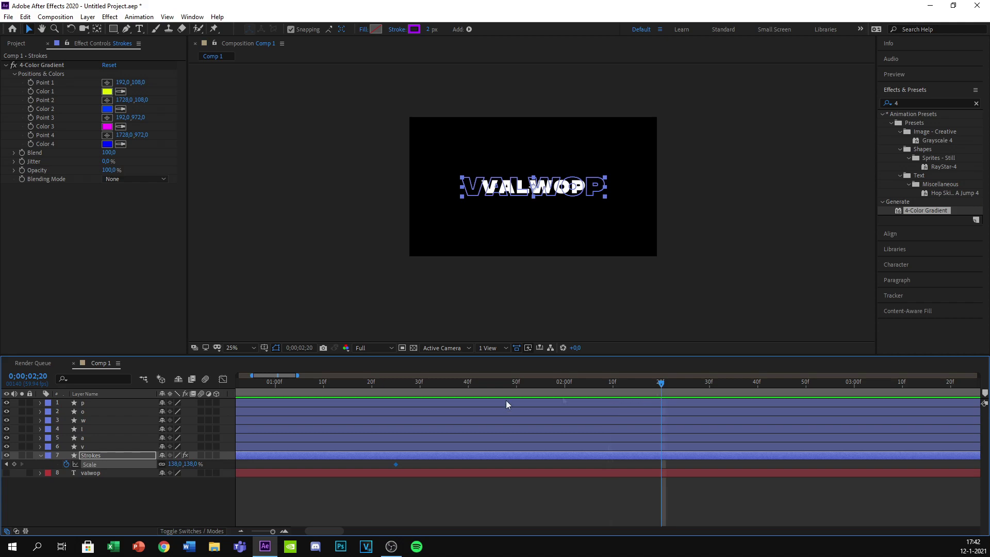
{"action": "left_click", "coordinate": [175, 463]}
{"action": "key", "text": "Return"}
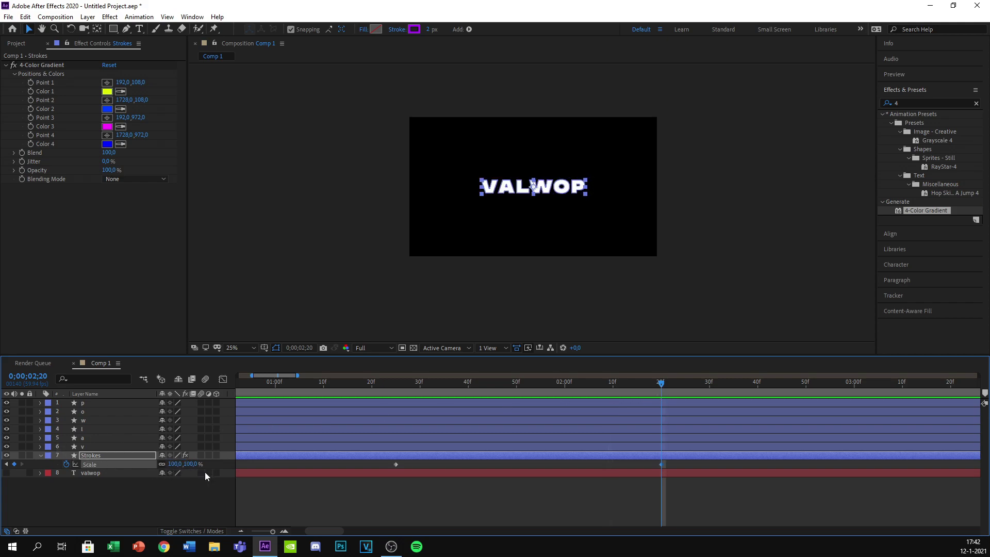
{"action": "left_click_drag", "start_coordinate": [662, 383], "coordinate": [155, 456]}
{"action": "left_click_drag", "start_coordinate": [272, 531], "coordinate": [221, 542]}
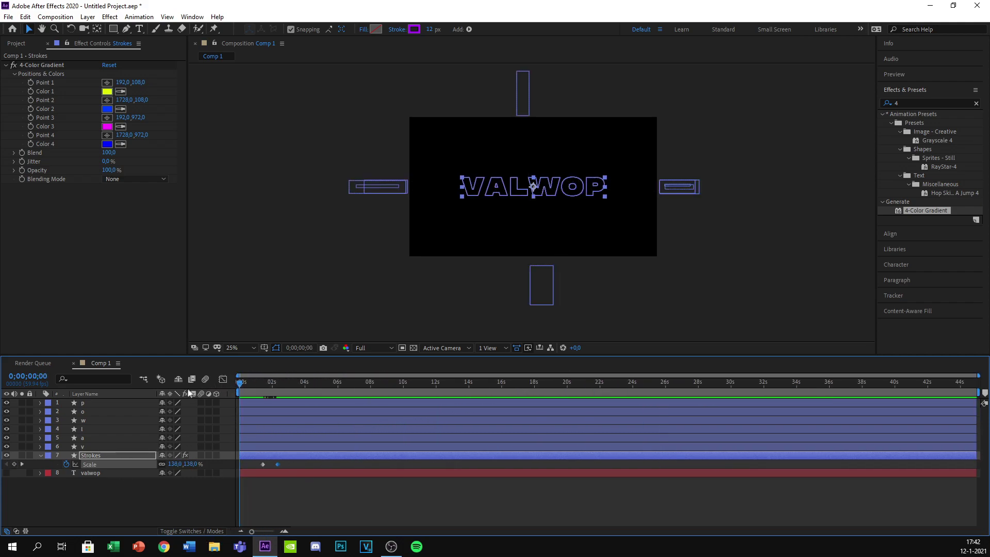
{"action": "key", "text": "space"}
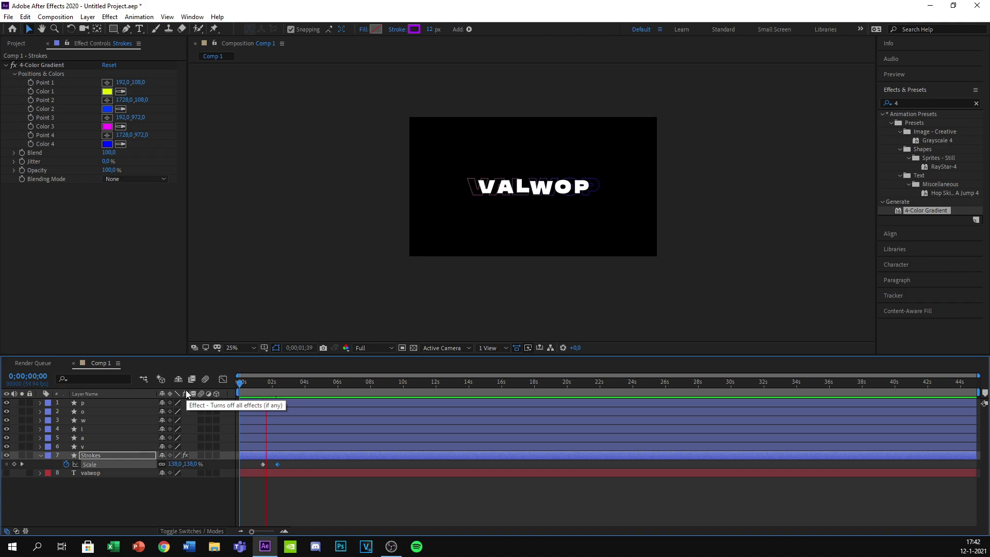
{"action": "key", "text": "space"}
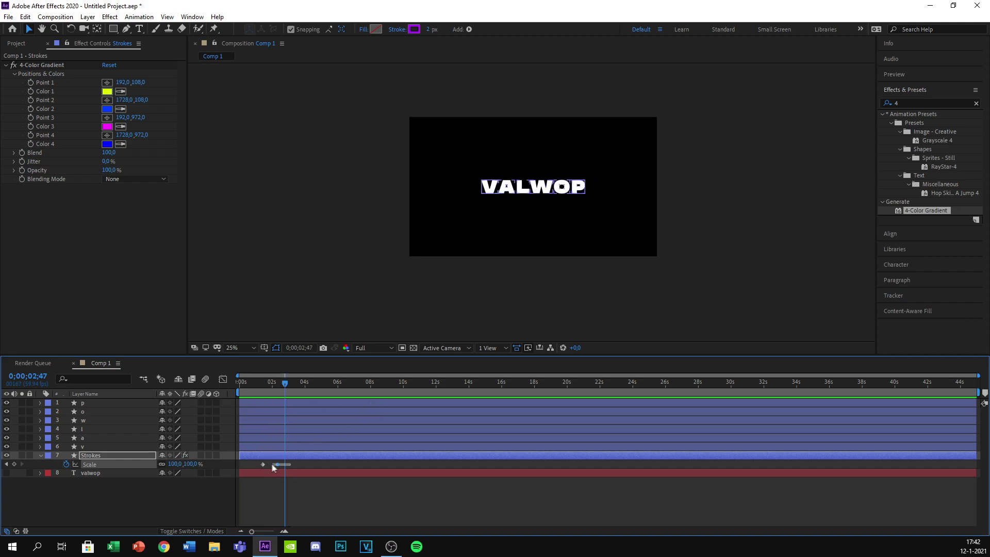
Set the keyframe velocity influence of both Strokes Scale keyframes to 75% incoming and 30% outgoing, and preview the animation from the start
{"action": "right_click", "coordinate": [261, 463]}
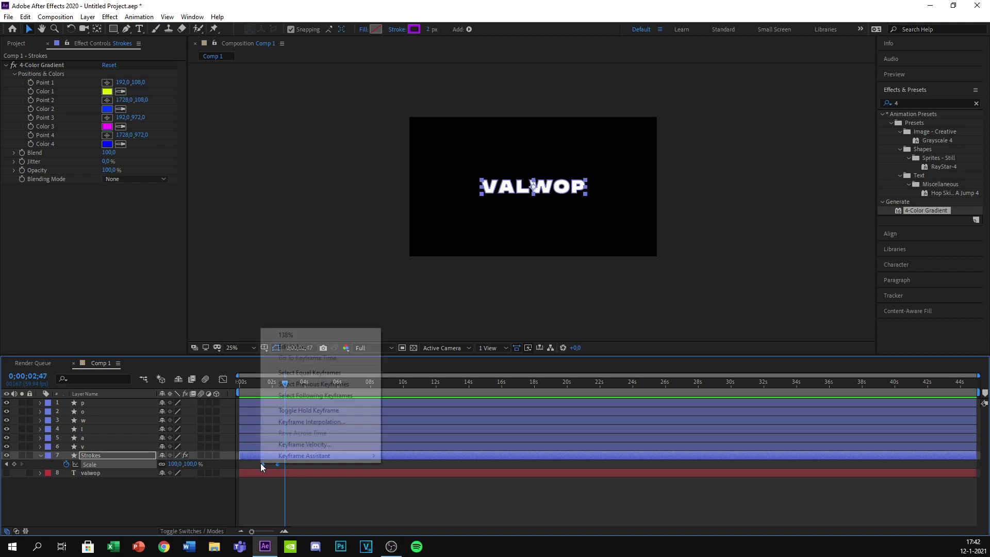
{"action": "left_click", "coordinate": [327, 447]}
{"action": "left_click_drag", "start_coordinate": [372, 228], "coordinate": [413, 230]}
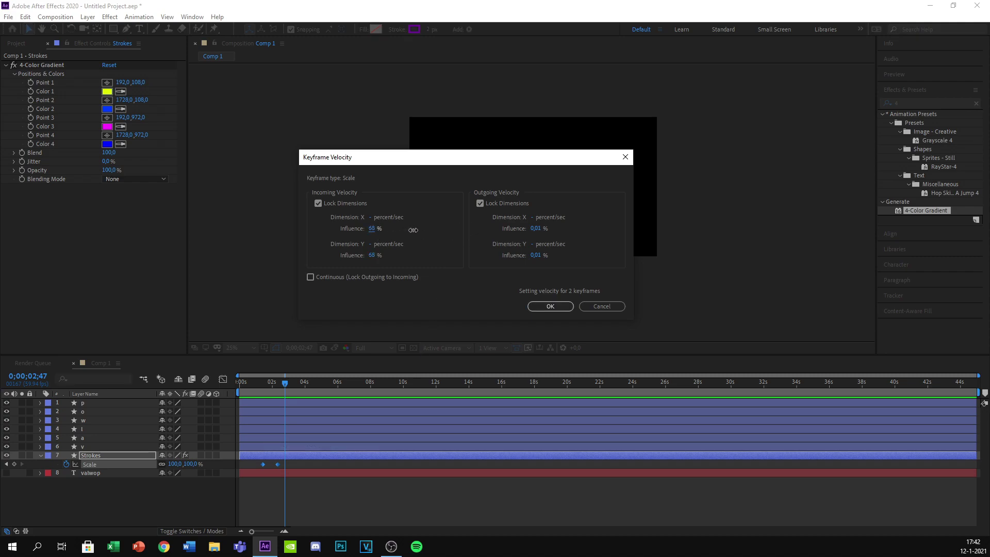
{"action": "left_click", "coordinate": [373, 229]}
{"action": "type", "text": "5"}
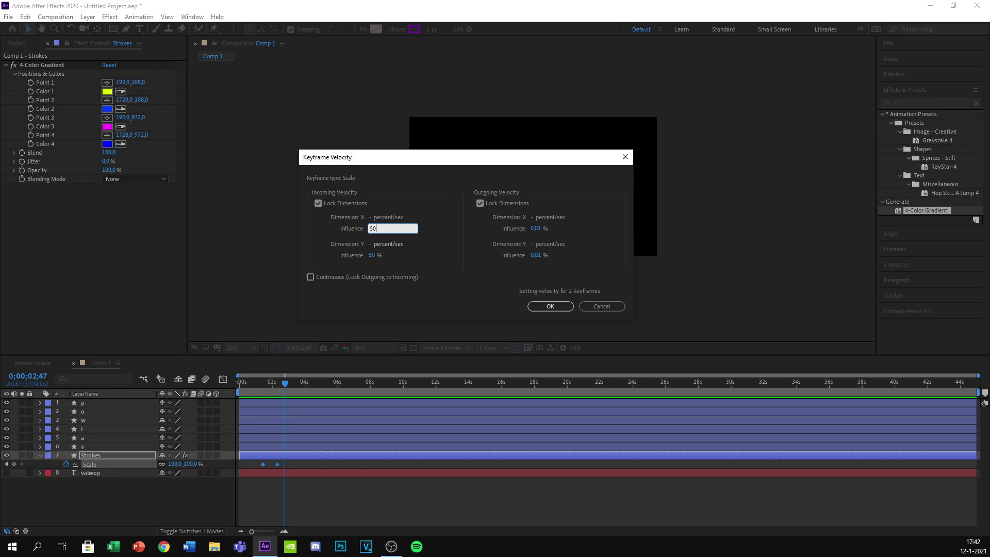
{"action": "left_click", "coordinate": [537, 230]}
{"action": "left_click", "coordinate": [545, 284]}
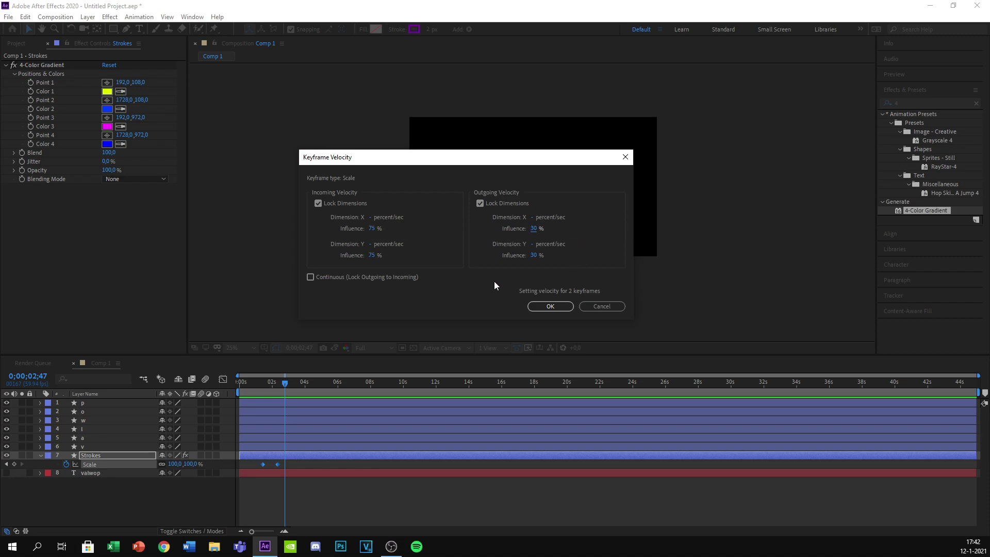
{"action": "left_click", "coordinate": [539, 307]}
{"action": "left_click_drag", "start_coordinate": [290, 382], "coordinate": [264, 382]}
{"action": "key", "text": "space"}
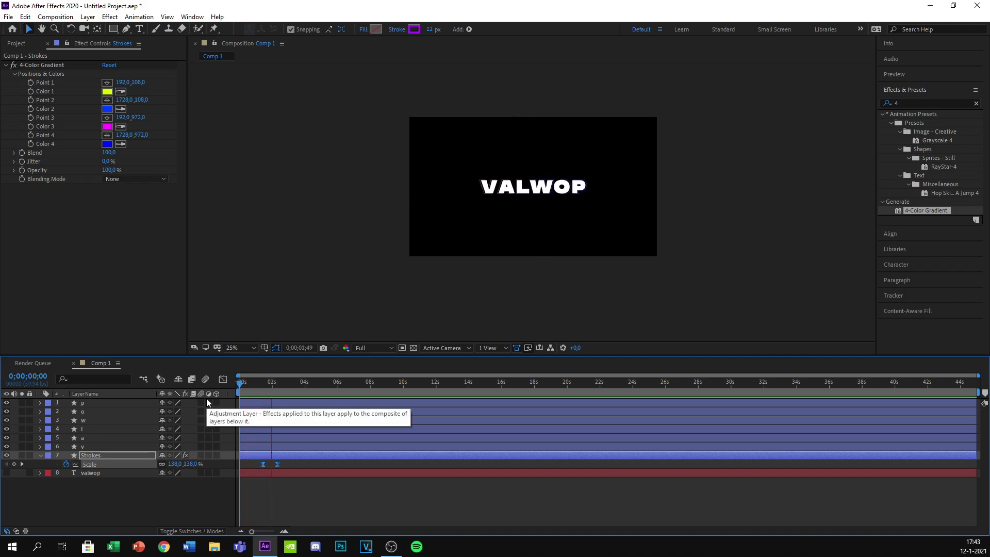
{"action": "key", "text": "space"}
Pre-compose the six letter layers v, a, l, w, o and p into one composition
{"action": "mouse_move", "coordinate": [273, 387]}
{"action": "left_mouse_down"}
{"action": "mouse_move", "coordinate": [251, 392]}
{"action": "mouse_move", "coordinate": [264, 392]}
{"action": "left_mouse_up"}
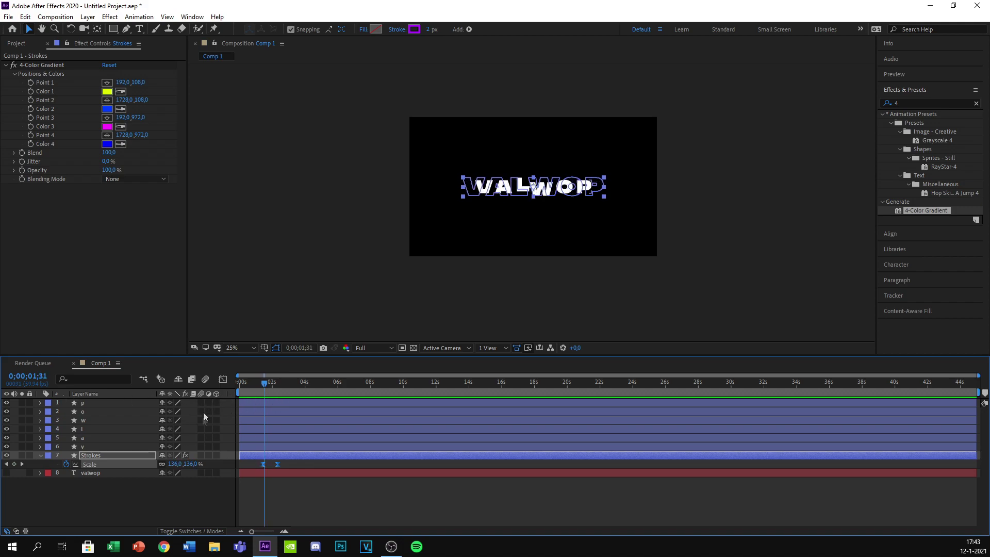
{"action": "left_click", "coordinate": [257, 446]}
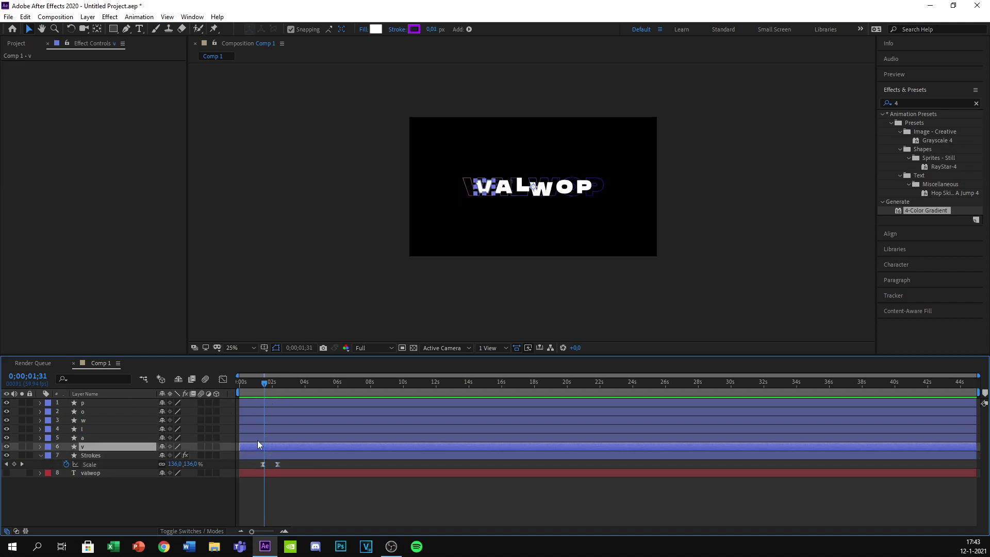
{"action": "left_click", "coordinate": [254, 438], "text": "shift"}
{"action": "left_click", "coordinate": [252, 429], "text": "shift"}
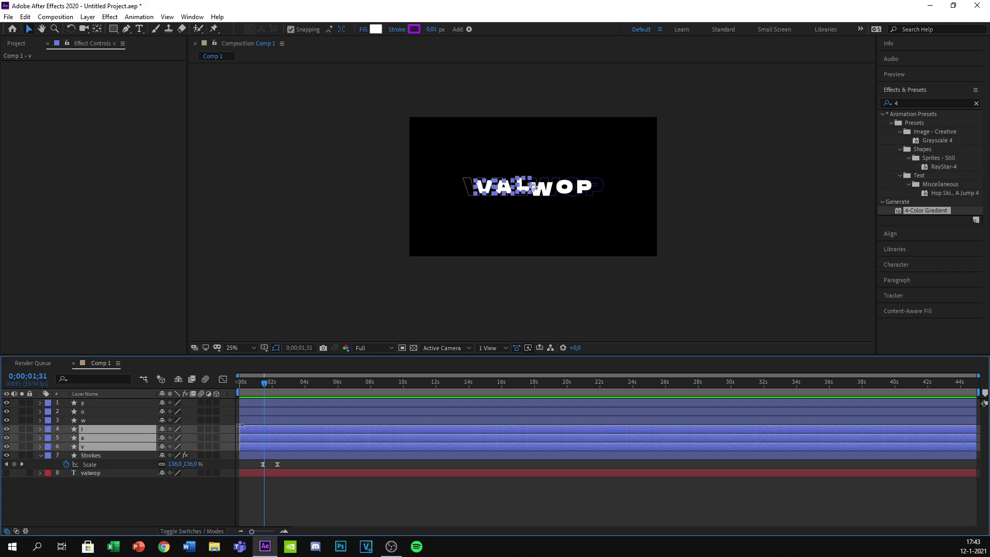
{"action": "left_click", "coordinate": [79, 420], "text": "shift"}
{"action": "left_click", "coordinate": [84, 414], "text": "shift"}
{"action": "left_click", "coordinate": [88, 403], "text": "shift"}
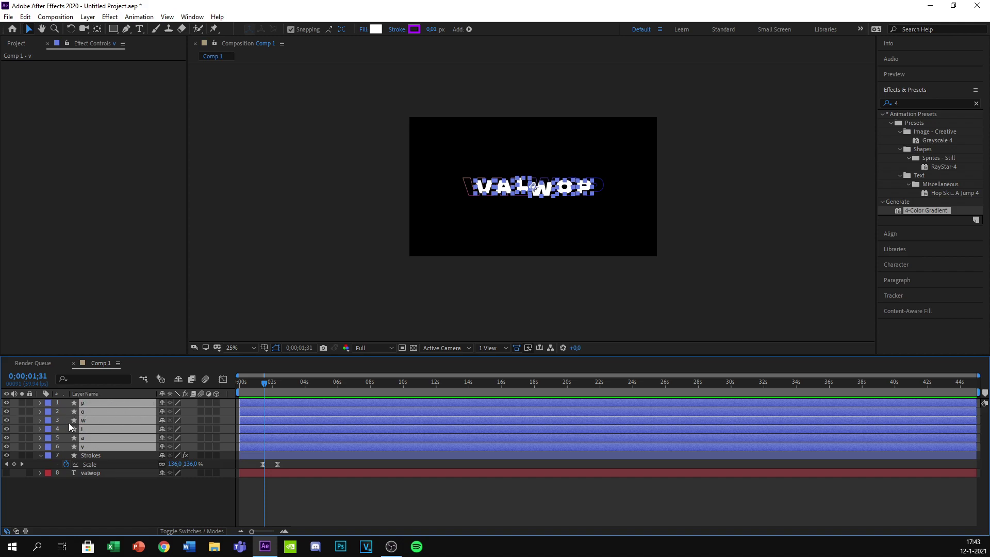
{"action": "right_click", "coordinate": [109, 420]}
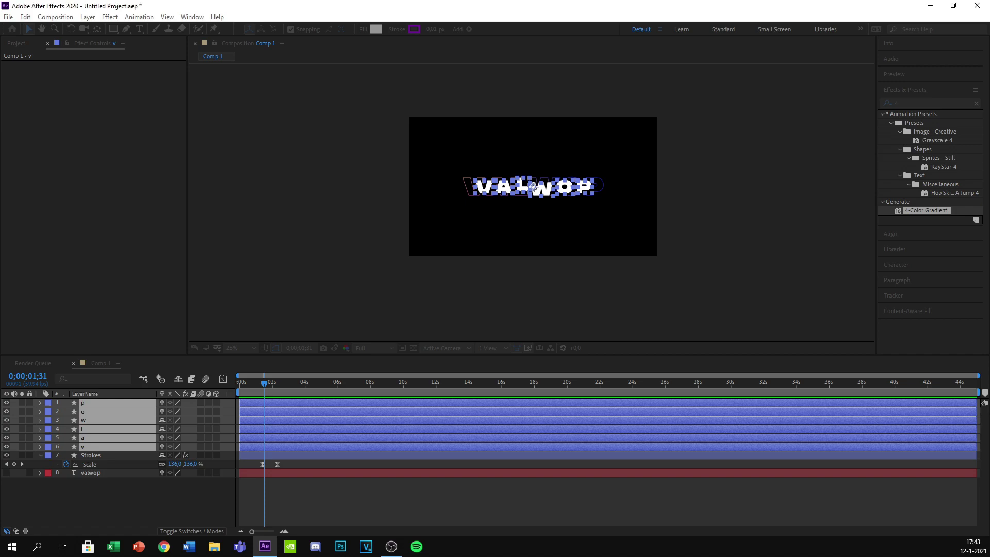
{"action": "key", "text": "Return"}
Rename the pre-composed layer to Letters, collapse the Strokes layer's properties and preview the animation from the start
{"action": "left_click_drag", "start_coordinate": [257, 382], "coordinate": [241, 382]}
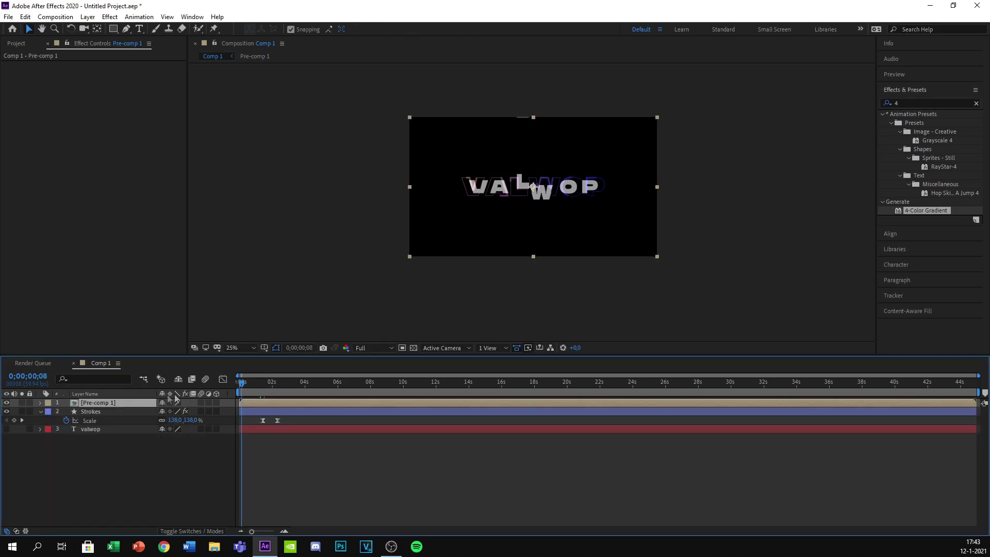
{"action": "right_click", "coordinate": [94, 403]}
{"action": "left_click", "coordinate": [144, 358]}
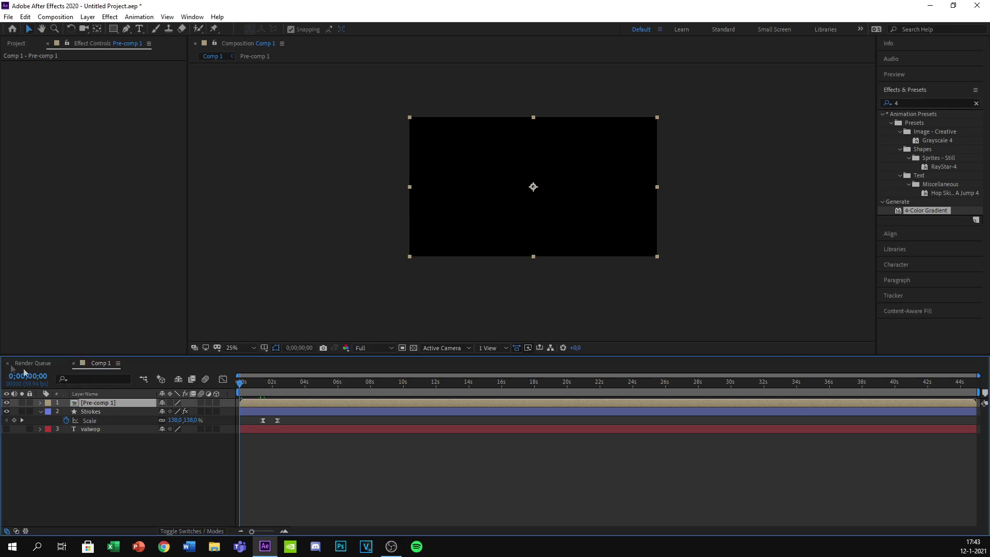
{"action": "right_click", "coordinate": [104, 403]}
{"action": "left_click", "coordinate": [154, 390]}
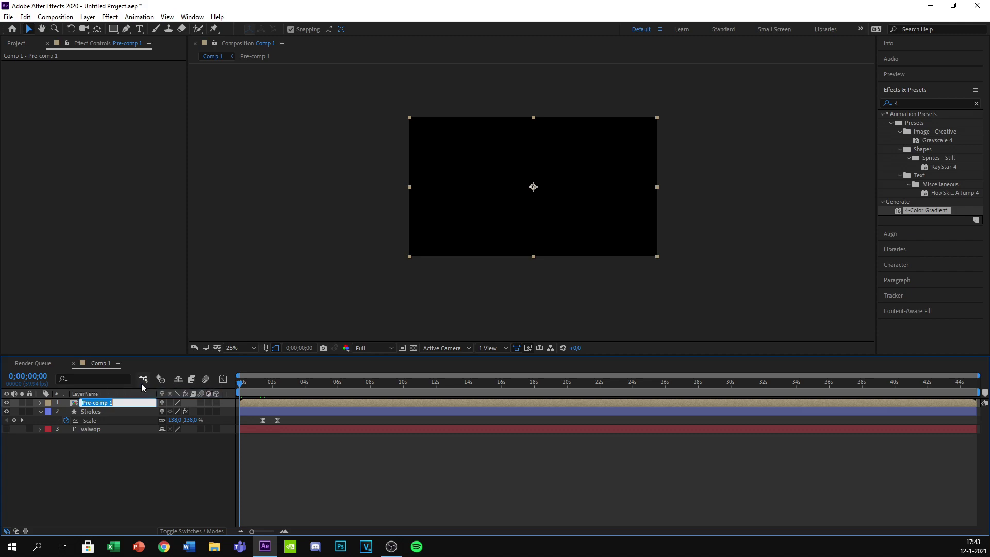
{"action": "type", "text": "Le"}
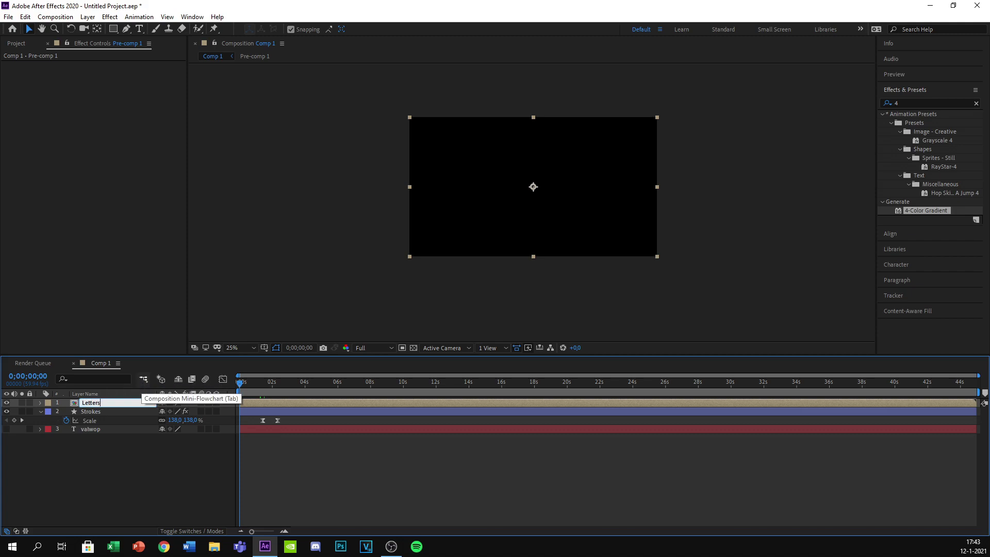
{"action": "type", "text": "tters"}
{"action": "left_click", "coordinate": [95, 465]}
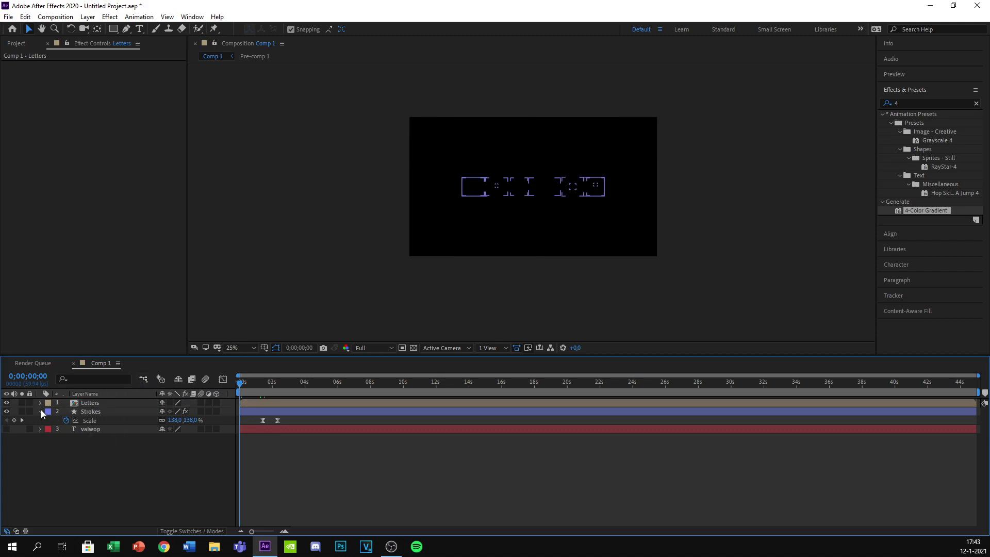
{"action": "left_click", "coordinate": [41, 411]}
{"action": "key", "text": "space"}
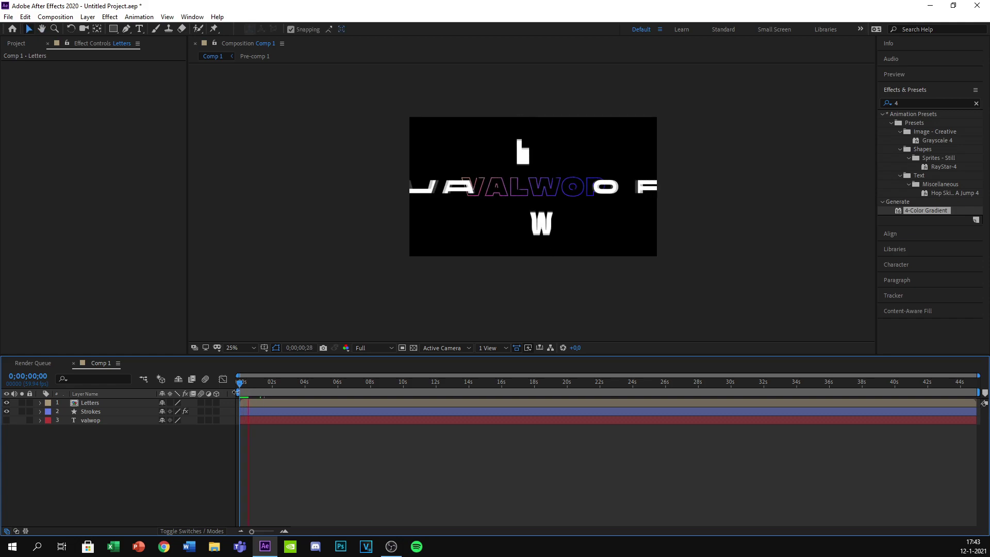
Find the Echo effect and apply it to the Letters layer
{"action": "left_click", "coordinate": [274, 402]}
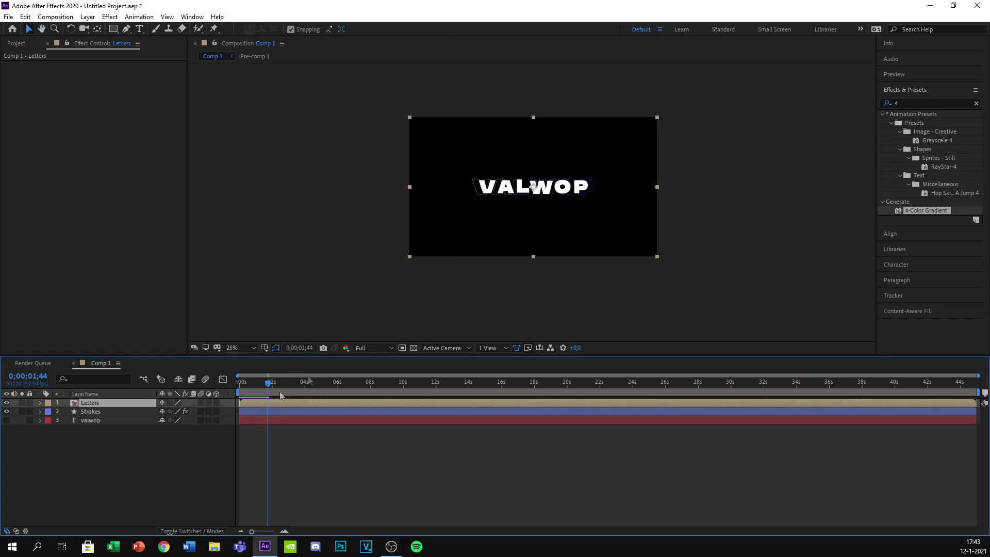
{"action": "key", "text": "ctrl+5"}
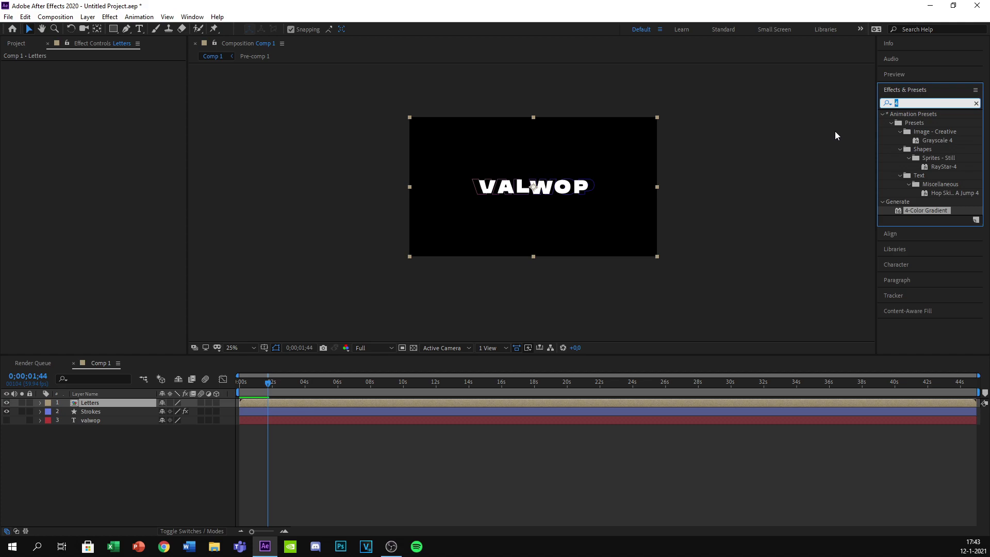
{"action": "type", "text": "echo"}
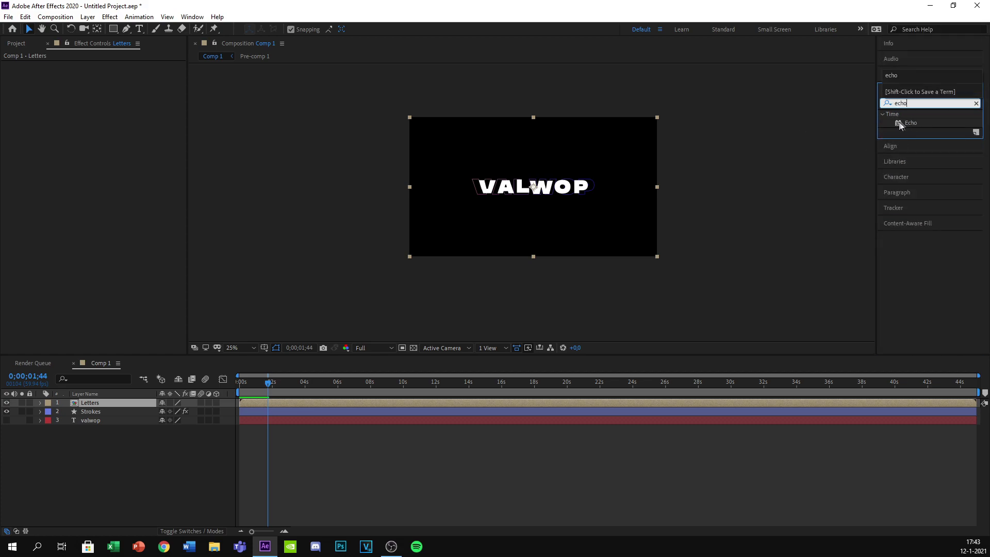
{"action": "left_click_drag", "start_coordinate": [908, 125], "coordinate": [281, 404]}
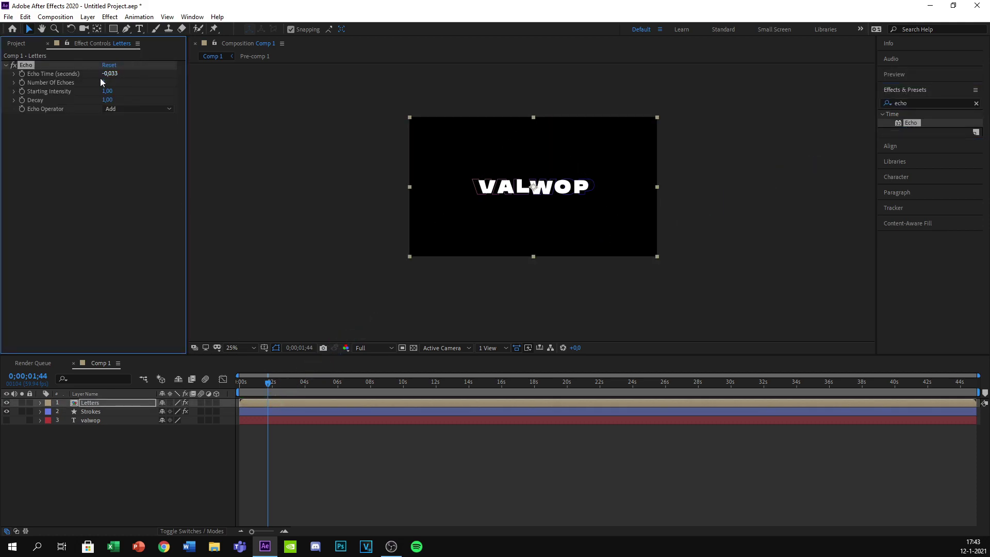
Set the Echo operator to Composite In Back, the echo time to 0,001 seconds and the number of echoes to 100
{"action": "left_click", "coordinate": [118, 111]}
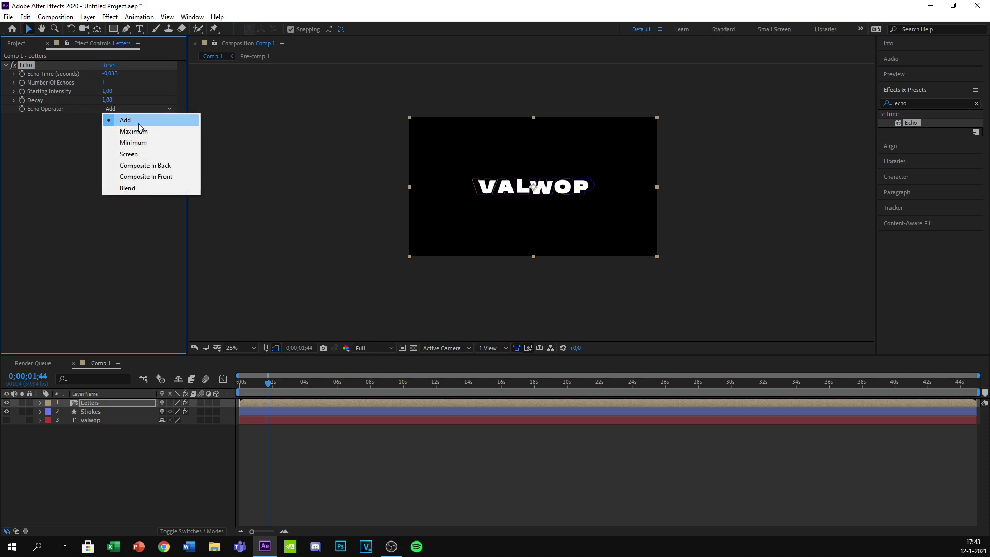
{"action": "left_click", "coordinate": [150, 165]}
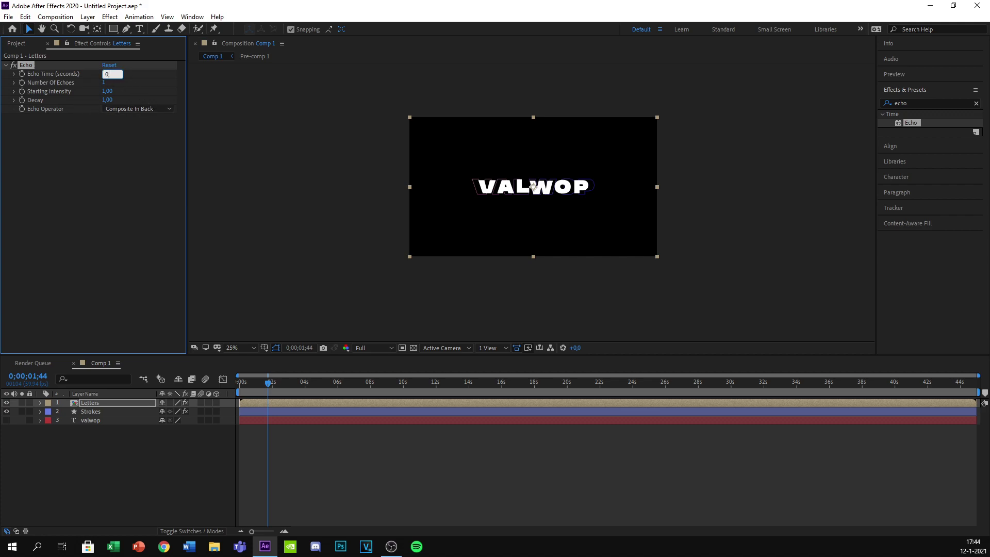
{"action": "key", "text": "Return"}
{"action": "left_click", "coordinate": [106, 82]}
{"action": "key", "text": "Return"}
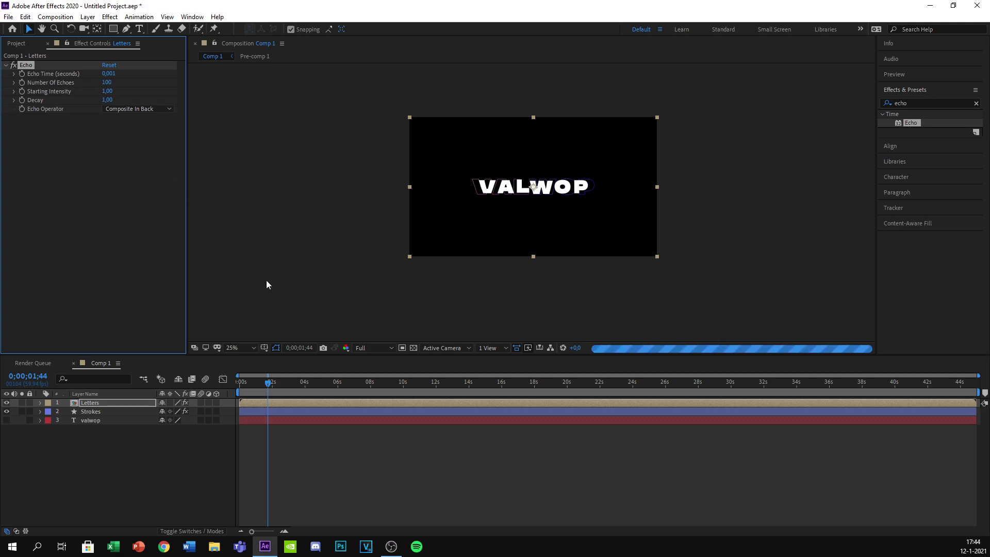
{"action": "left_click_drag", "start_coordinate": [268, 383], "coordinate": [254, 383]}
{"action": "key", "text": "period"}
{"action": "key", "text": "period"}
{"action": "key", "text": "comma"}
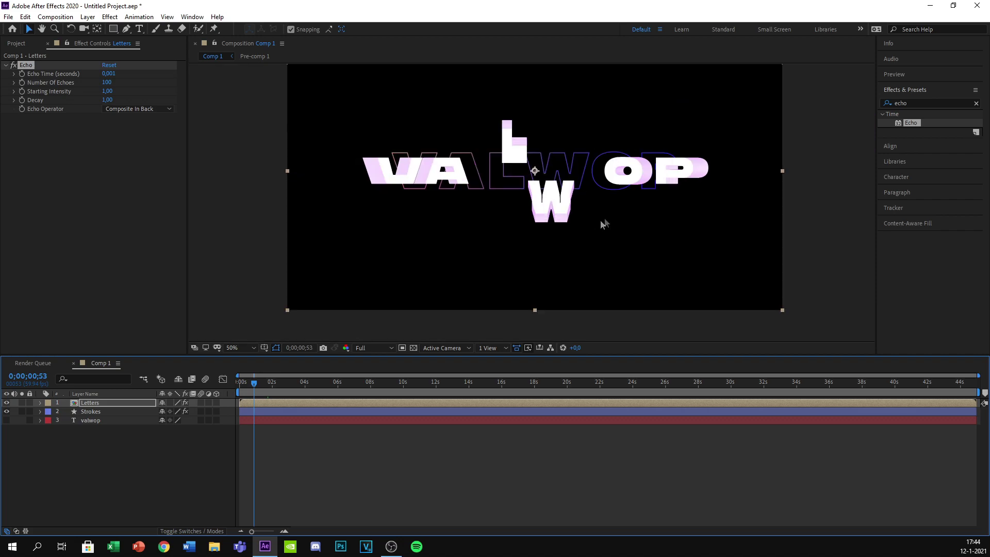
Clear the effect search and reduce the Echo effect's number of echoes to 50
{"action": "left_click", "coordinate": [907, 102]}
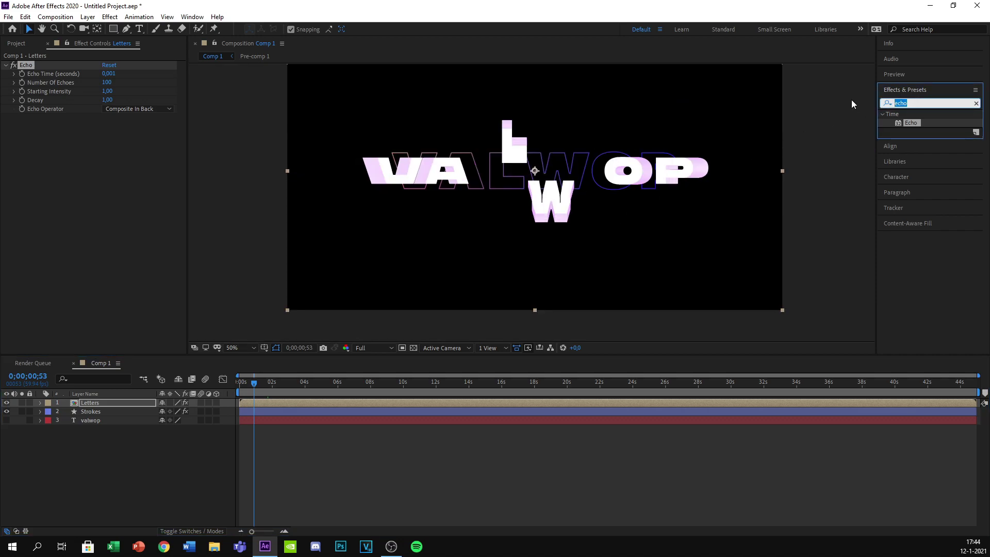
{"action": "key", "text": "BackSpace"}
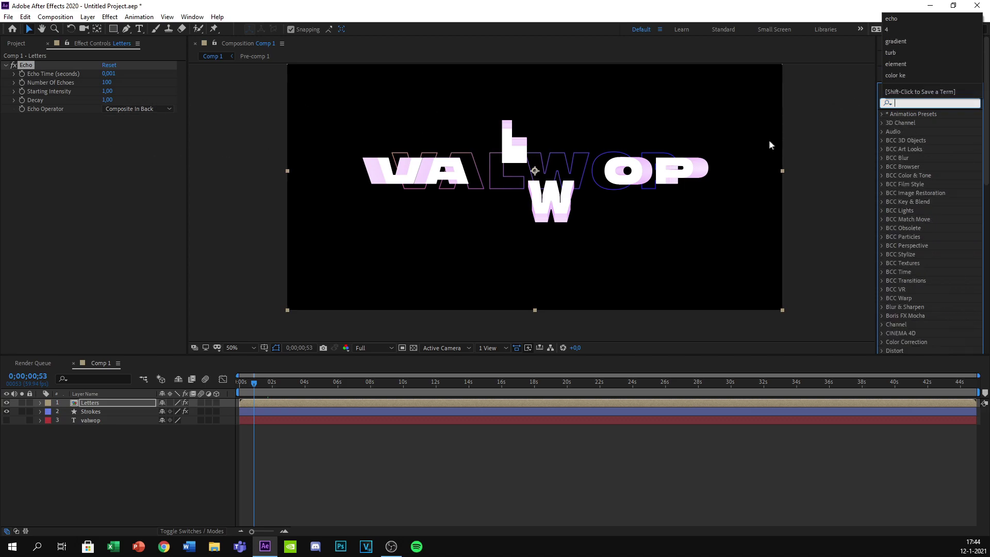
{"action": "left_click", "coordinate": [103, 96]}
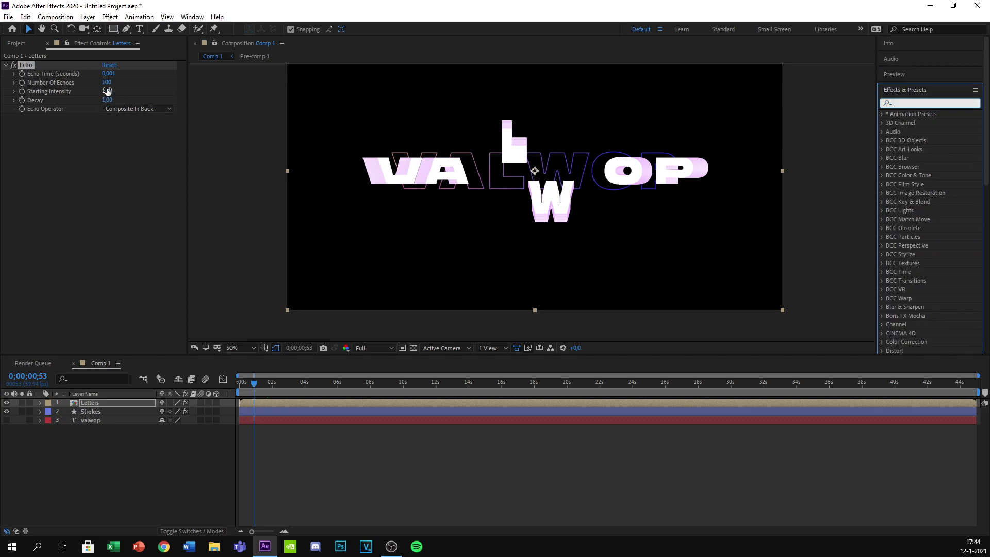
{"action": "left_click_drag", "start_coordinate": [106, 83], "coordinate": [89, 87]}
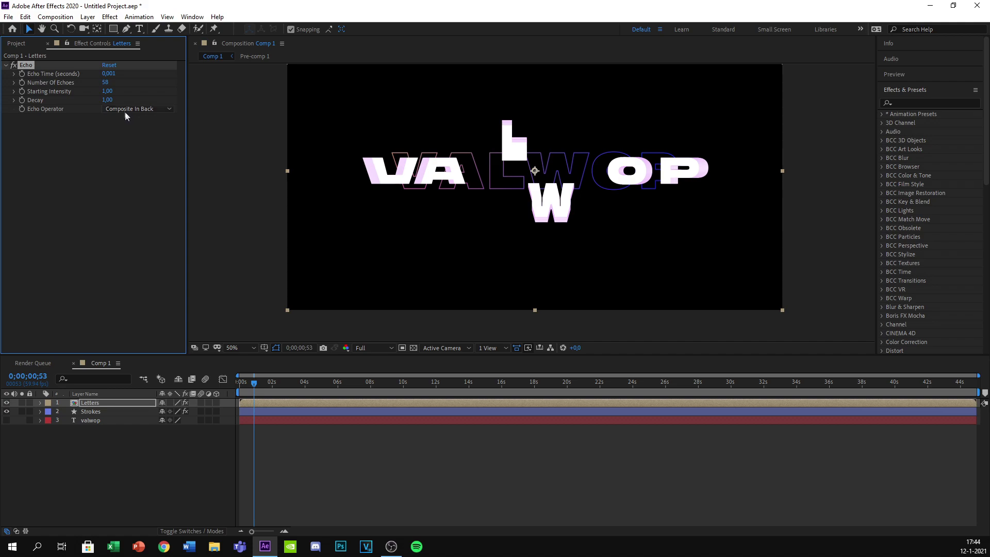
{"action": "left_click", "coordinate": [106, 83]}
{"action": "type", "text": "50"}
{"action": "key", "text": "Return"}
Apply the Fill effect to the Letters layer and set its color to purple 9C00FF
{"action": "left_click", "coordinate": [880, 102]}
{"action": "type", "text": "fill"}
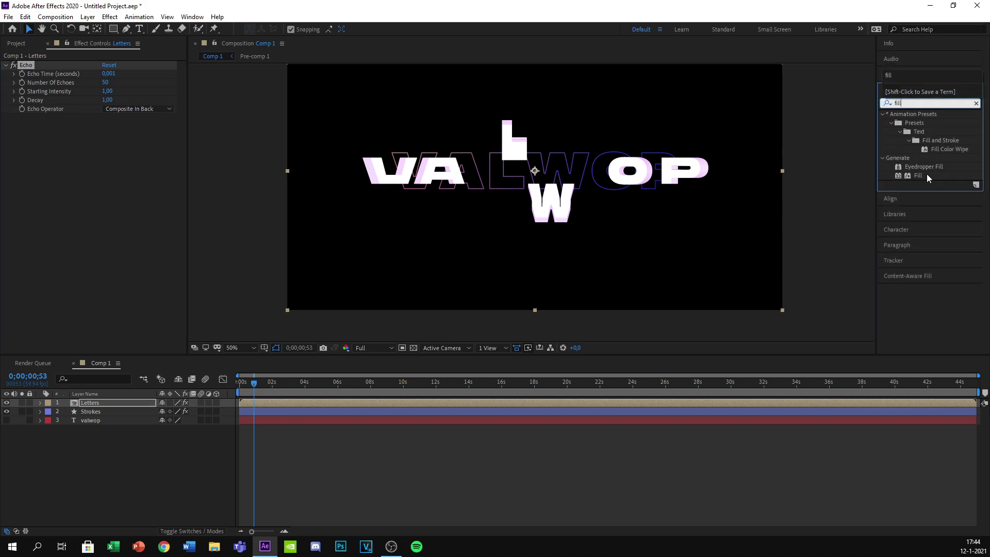
{"action": "mouse_move", "coordinate": [928, 177]}
{"action": "left_mouse_down"}
{"action": "mouse_move", "coordinate": [379, 360]}
{"action": "mouse_move", "coordinate": [293, 402]}
{"action": "mouse_move", "coordinate": [303, 415]}
{"action": "mouse_move", "coordinate": [293, 401]}
{"action": "left_mouse_up"}
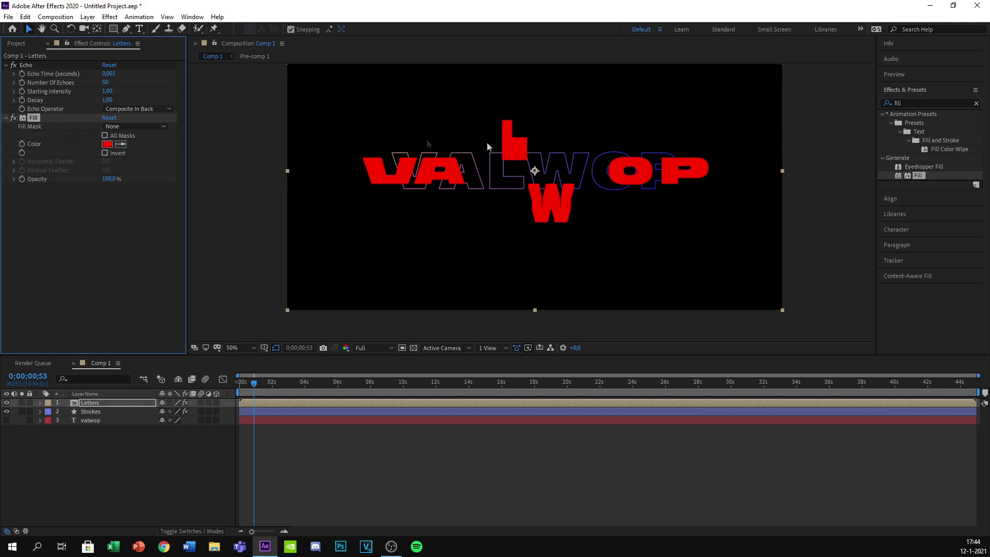
{"action": "left_click", "coordinate": [106, 145]}
{"action": "mouse_move", "coordinate": [406, 281]}
{"action": "left_mouse_down"}
{"action": "mouse_move", "coordinate": [410, 255]}
{"action": "mouse_move", "coordinate": [411, 274]}
{"action": "left_mouse_up"}
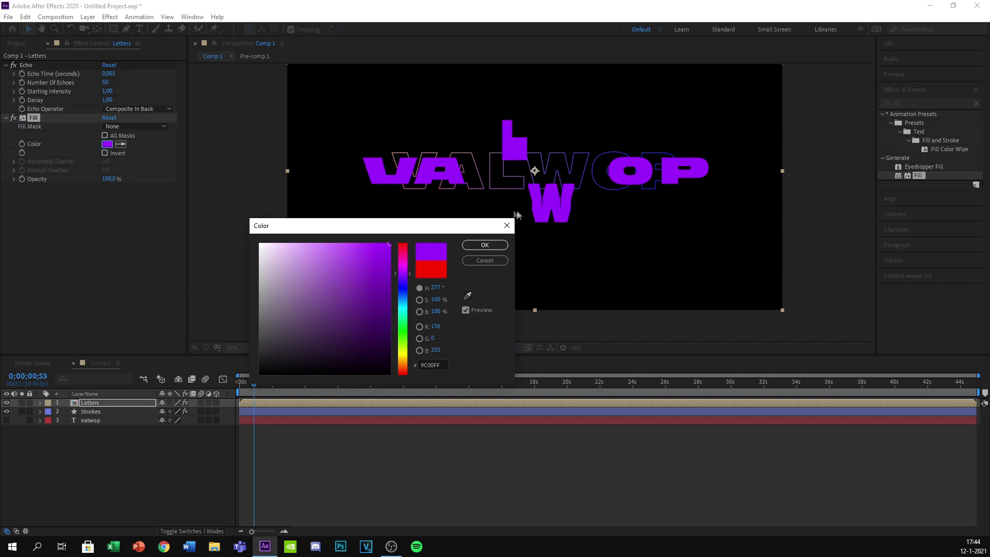
{"action": "left_click", "coordinate": [490, 248]}
Apply the CC Composite effect to the Letters layer and return the playhead to the start of the composition
{"action": "left_click", "coordinate": [924, 103]}
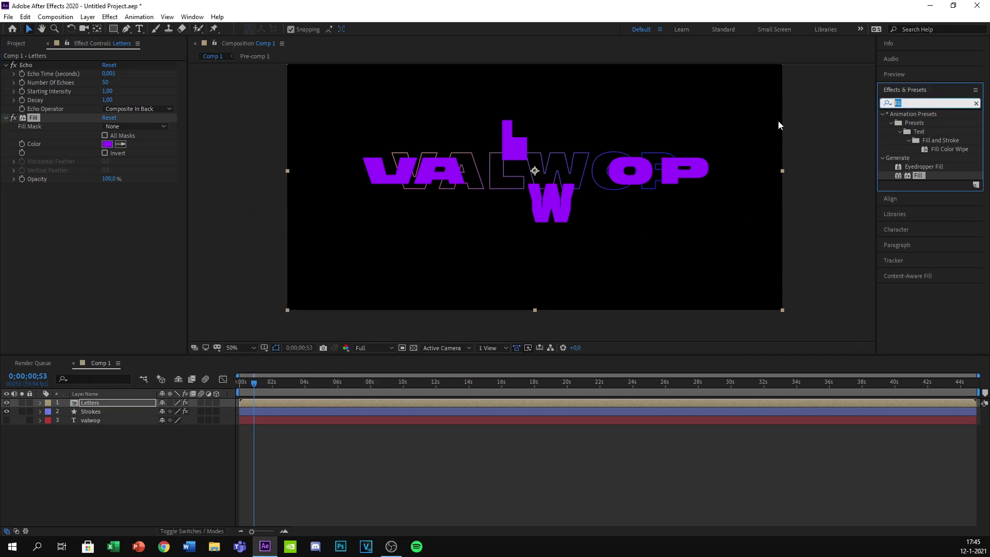
{"action": "type", "text": "composit"}
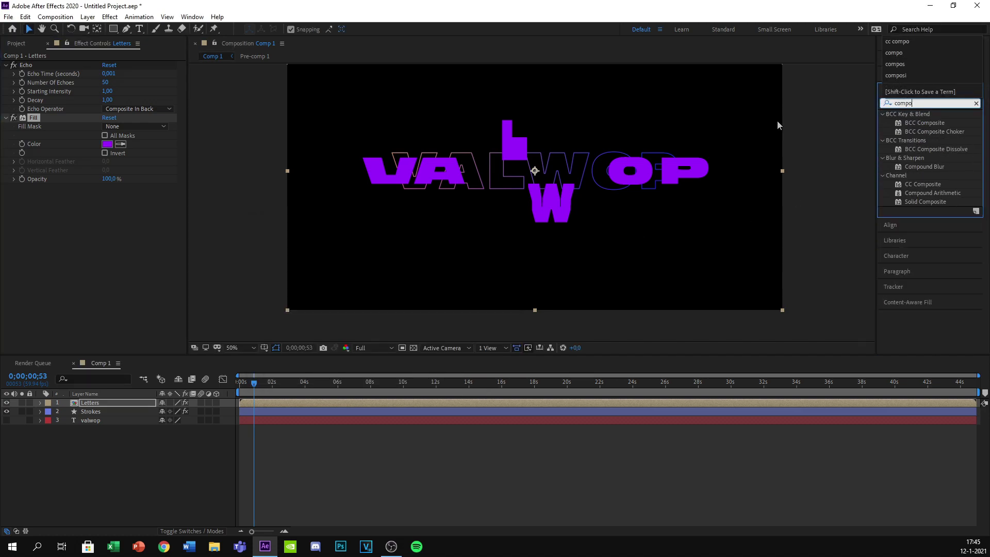
{"action": "left_click_drag", "start_coordinate": [921, 166], "coordinate": [308, 402]}
{"action": "key", "text": "slash"}
{"action": "key", "text": "comma"}
{"action": "left_click", "coordinate": [282, 393]}
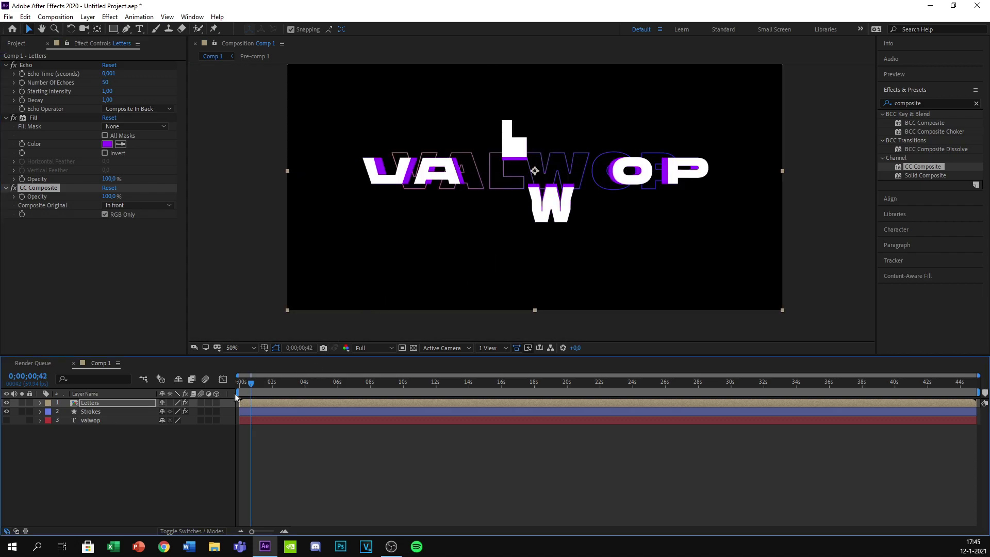
{"action": "key", "text": "Home"}
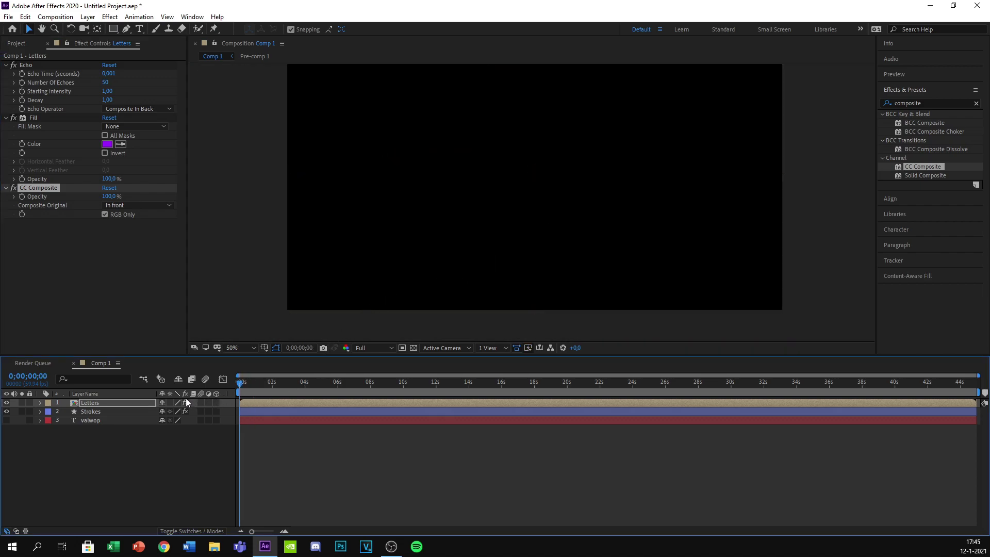
Try compositing the original Letters layer Behind in CC Composite, preview it, and restore the setting to In front
{"action": "left_click", "coordinate": [131, 206]}
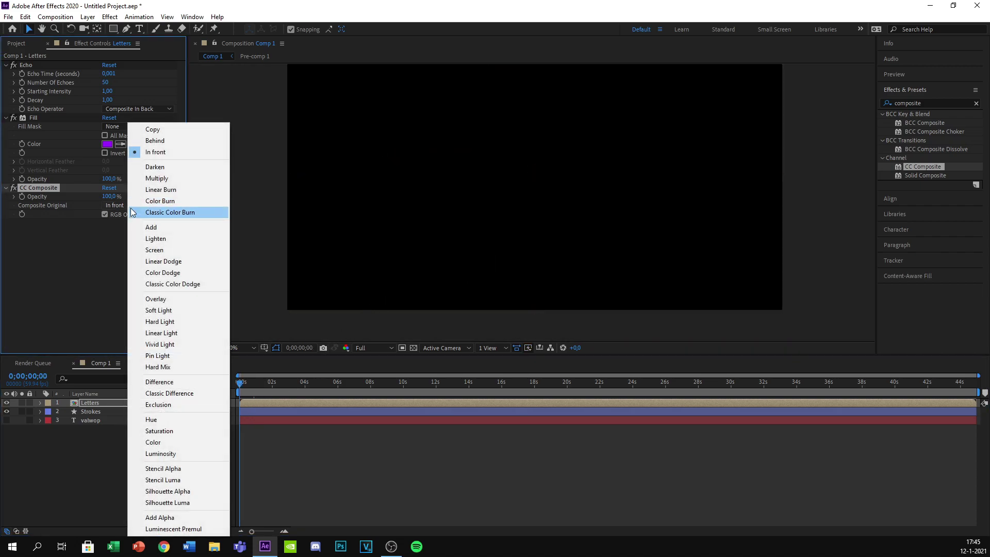
{"action": "left_click", "coordinate": [160, 142]}
{"action": "left_click", "coordinate": [243, 393]}
{"action": "key", "text": "space"}
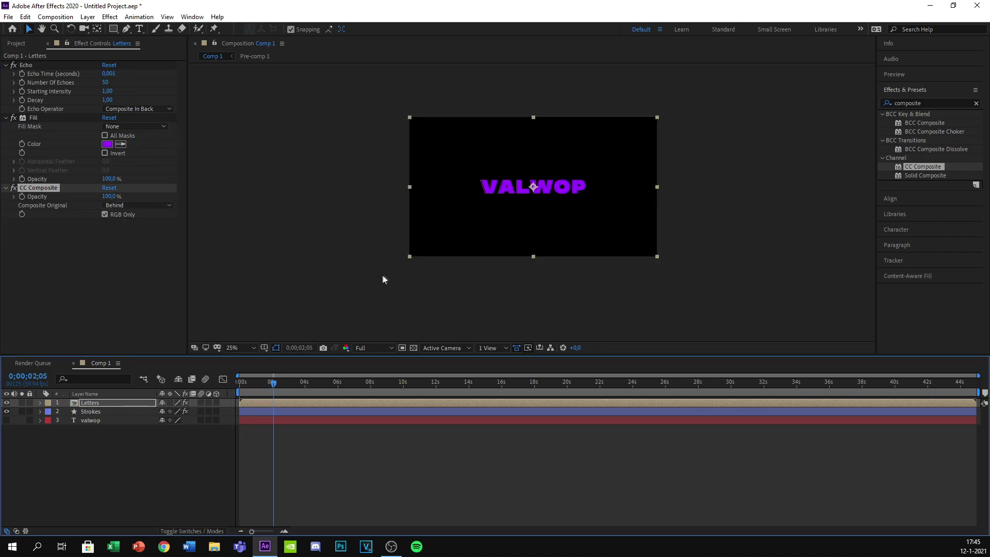
{"action": "left_click", "coordinate": [124, 206]}
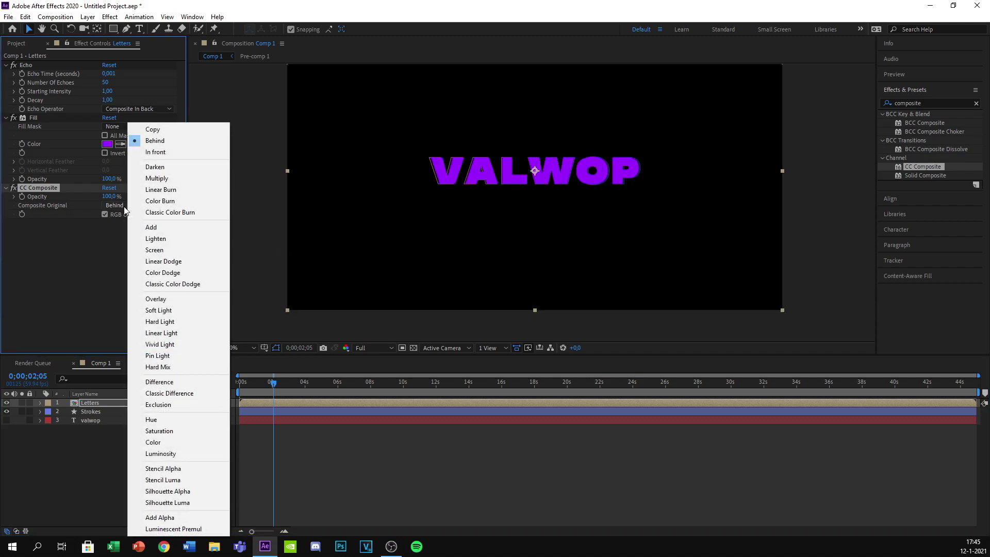
{"action": "left_click", "coordinate": [175, 152]}
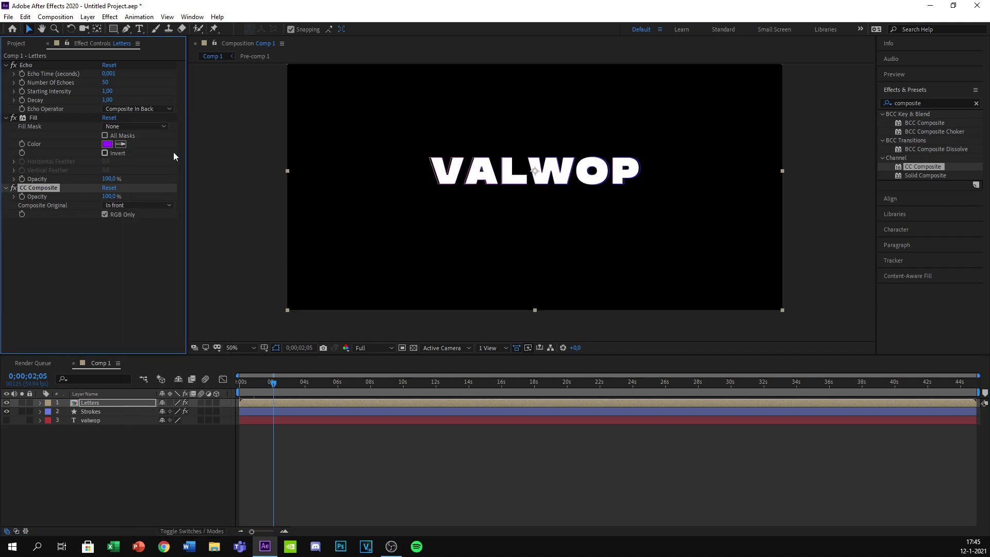
Examine the purple echo trail and stroke outline across the first three seconds of the intro, from full frame and up close
{"action": "left_click_drag", "start_coordinate": [274, 382], "coordinate": [215, 403]}
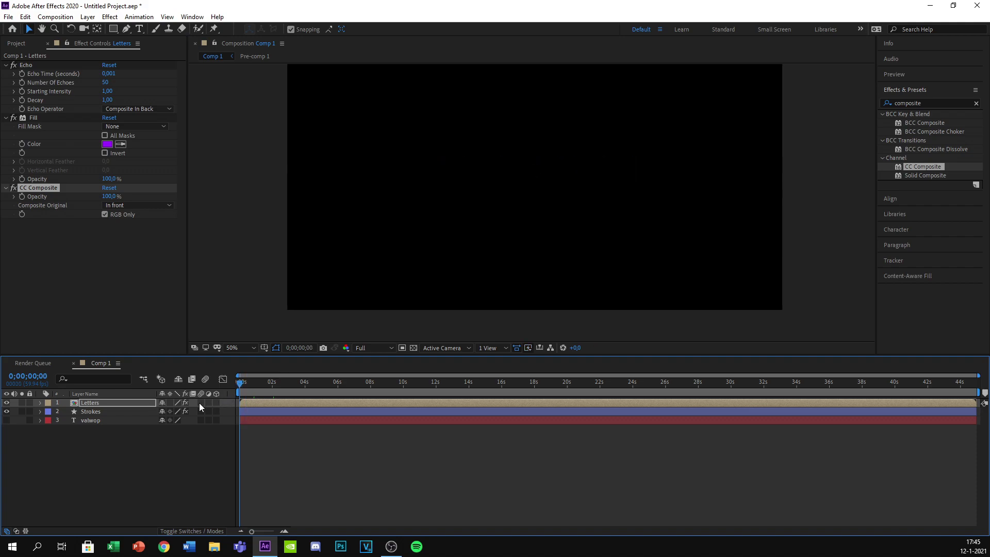
{"action": "left_click_drag", "start_coordinate": [244, 381], "coordinate": [248, 385]}
{"action": "key", "text": "space"}
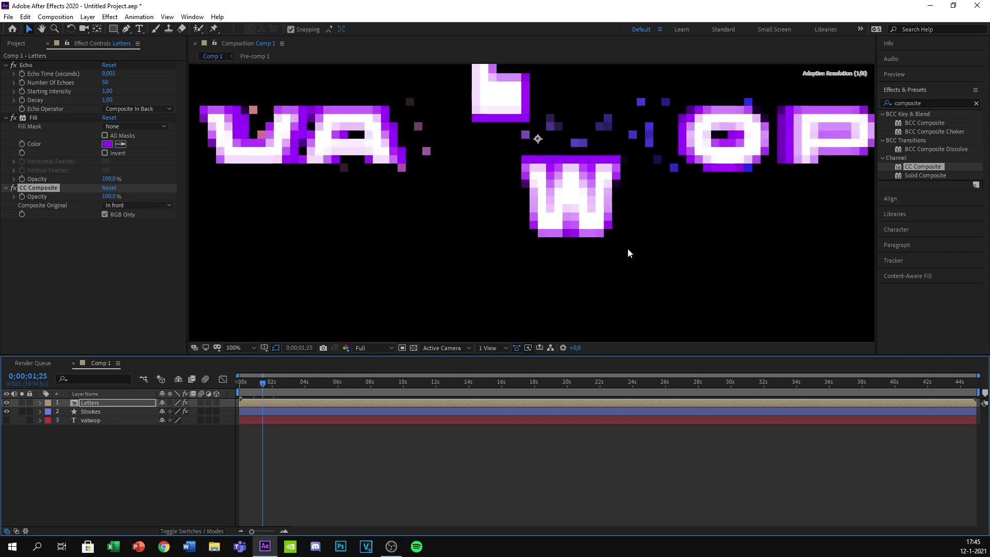
{"action": "left_click_drag", "start_coordinate": [263, 384], "coordinate": [284, 388]}
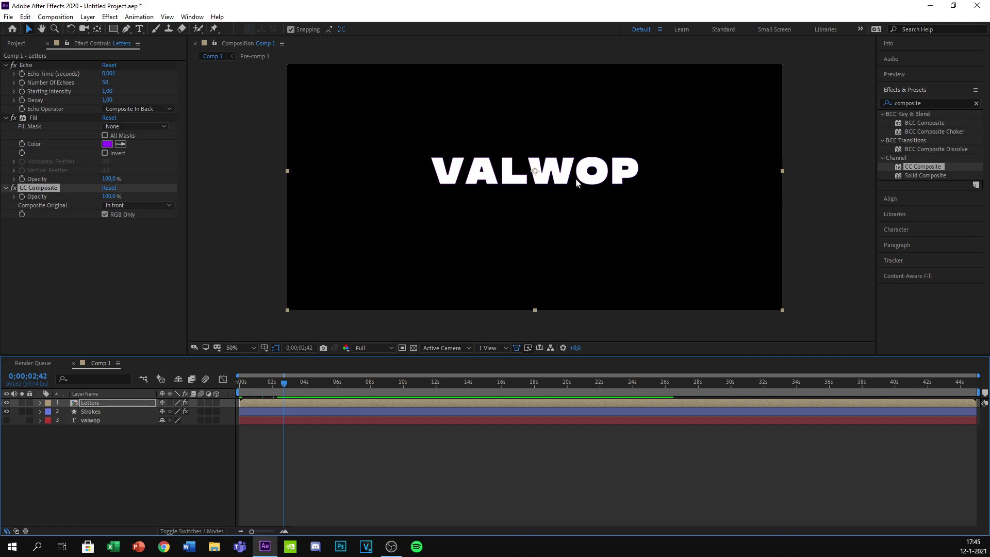
{"action": "scroll", "coordinate": [582, 187], "scroll_direction": "up", "scroll_amount": 4}
{"action": "scroll", "coordinate": [582, 189], "scroll_direction": "down", "scroll_amount": 2}
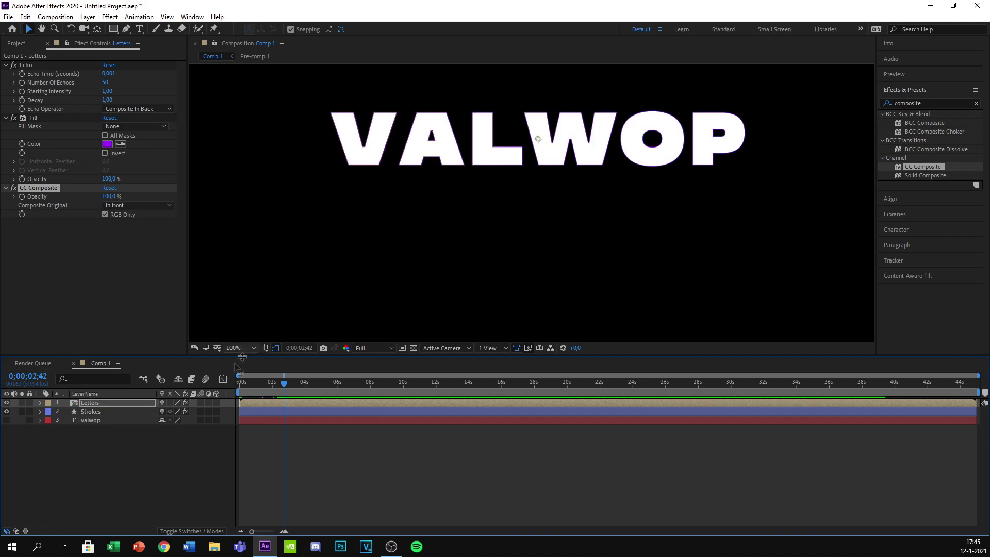
{"action": "mouse_move", "coordinate": [282, 388]}
{"action": "left_mouse_down"}
{"action": "mouse_move", "coordinate": [247, 394]}
{"action": "mouse_move", "coordinate": [271, 391]}
{"action": "left_mouse_up"}
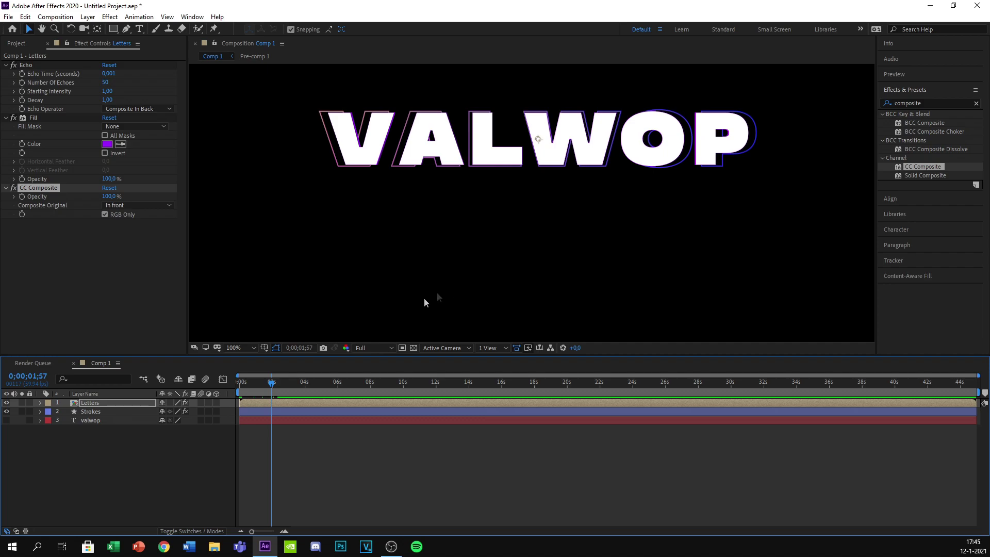
{"action": "left_click_drag", "start_coordinate": [271, 391], "coordinate": [254, 392]}
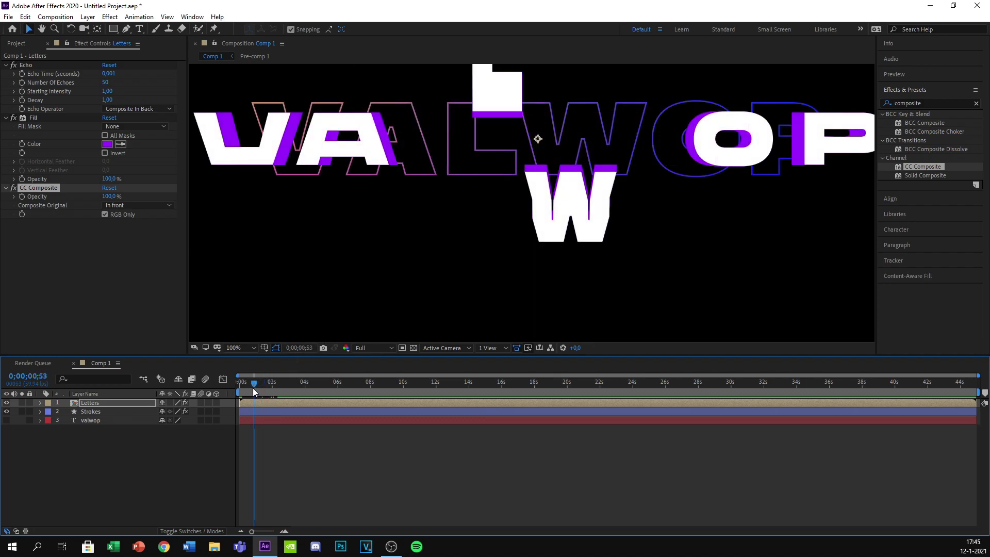
{"action": "left_click", "coordinate": [87, 411]}
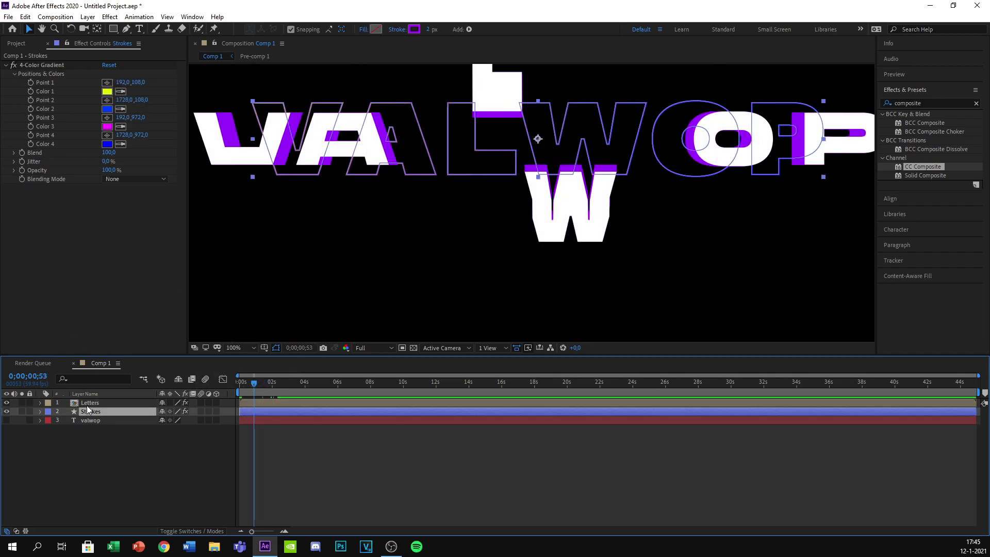
{"action": "scroll", "coordinate": [422, 197], "scroll_direction": "down", "scroll_amount": 2}
{"action": "left_click", "coordinate": [100, 404]}
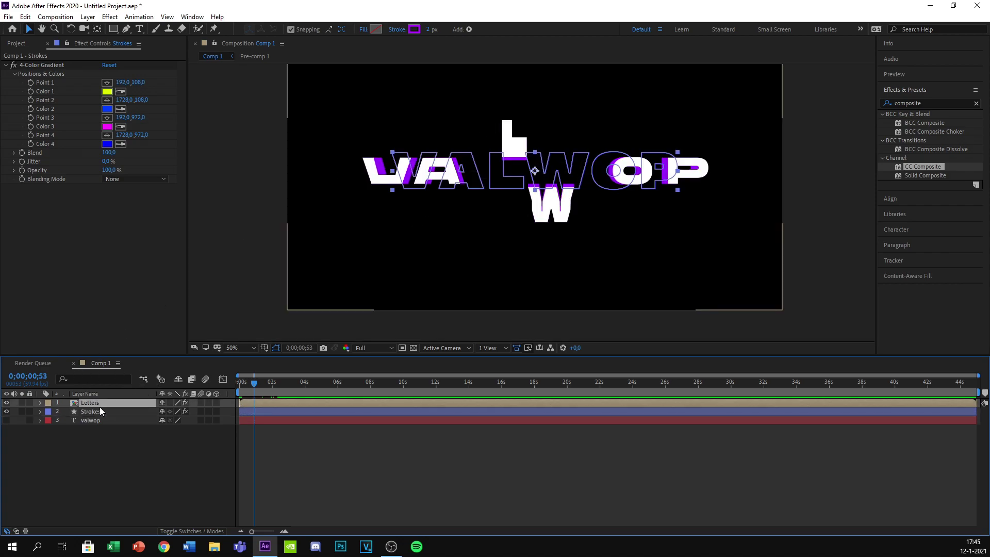
At about 2.5 seconds, add the text "edited by" above VALWOP with a 45 px font size and tracking of 20
{"action": "left_click_drag", "start_coordinate": [252, 388], "coordinate": [283, 389]}
{"action": "key", "text": "ctrl+t"}
{"action": "left_click", "coordinate": [491, 142]}
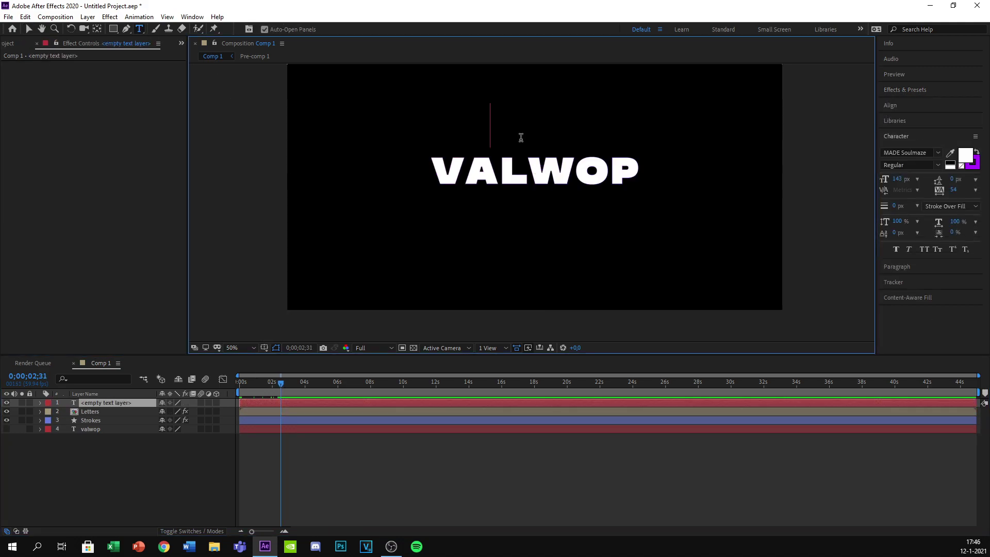
{"action": "left_click_drag", "start_coordinate": [900, 180], "coordinate": [854, 181]}
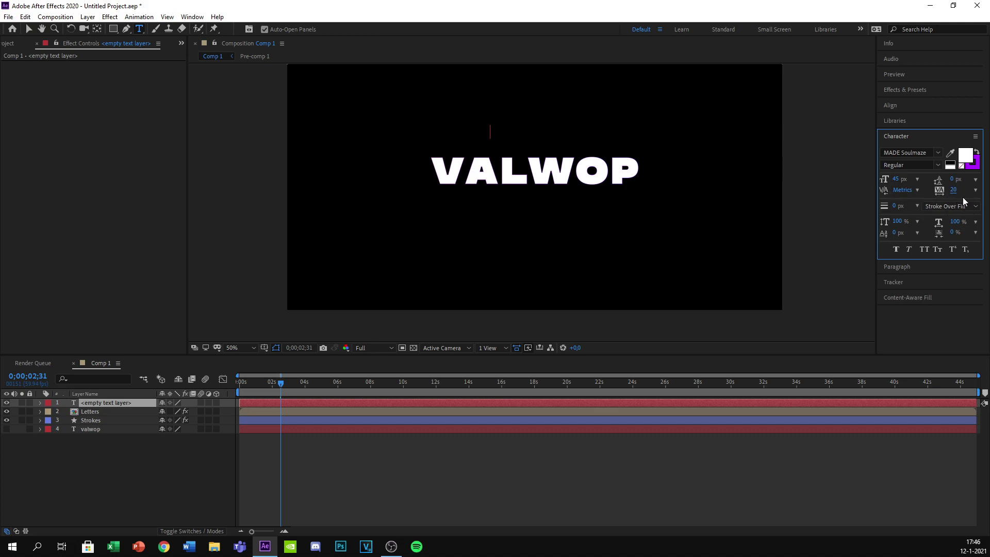
{"action": "left_click", "coordinate": [492, 135]}
{"action": "type", "text": "edited"}
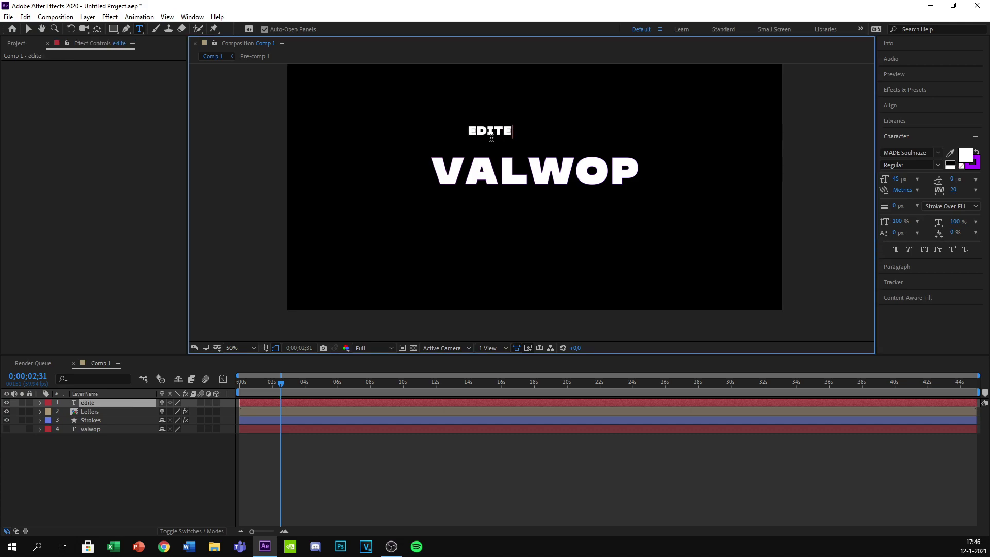
{"action": "type", "text": " by"}
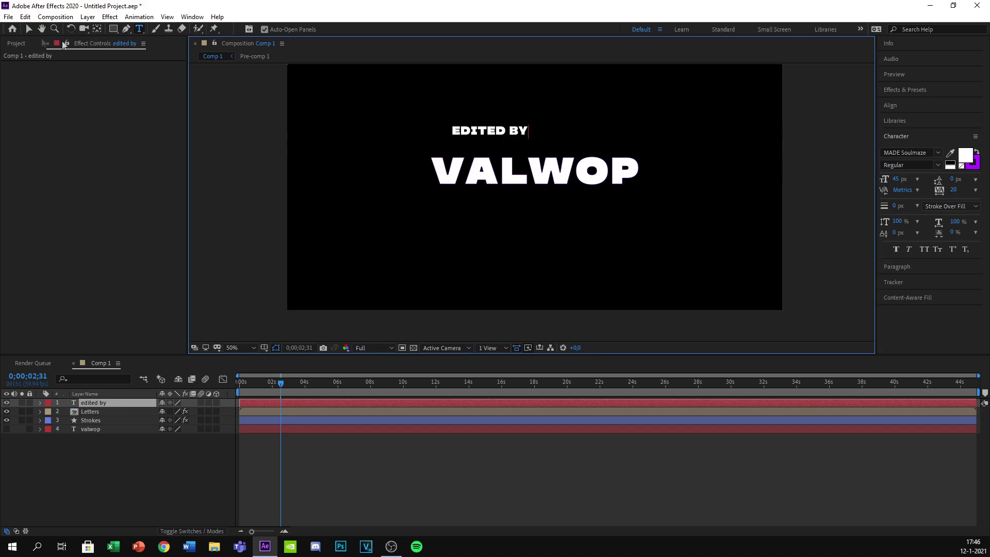
{"action": "left_click", "coordinate": [31, 30]}
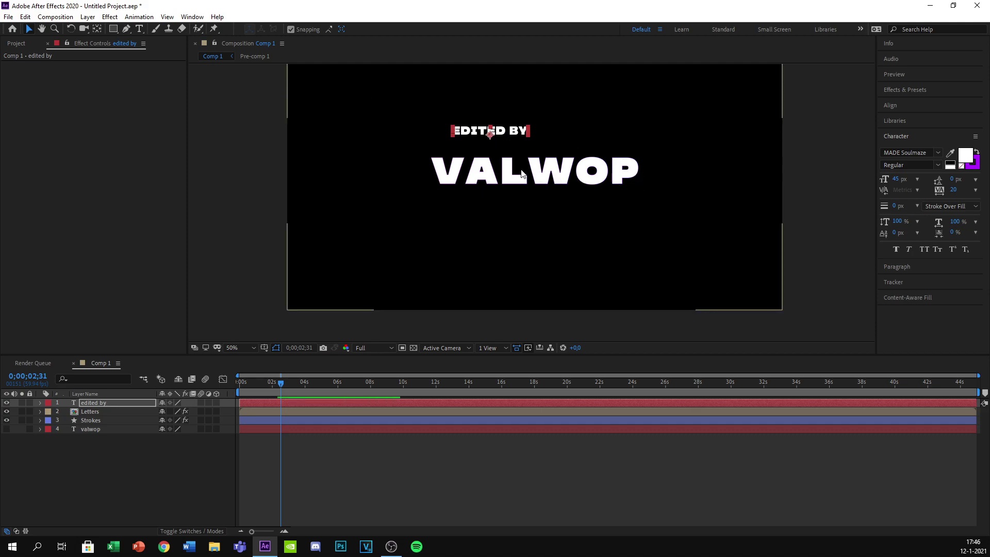
Center the "edited by" text horizontally in the composition and position it just above VALWOP
{"action": "key", "text": "space"}
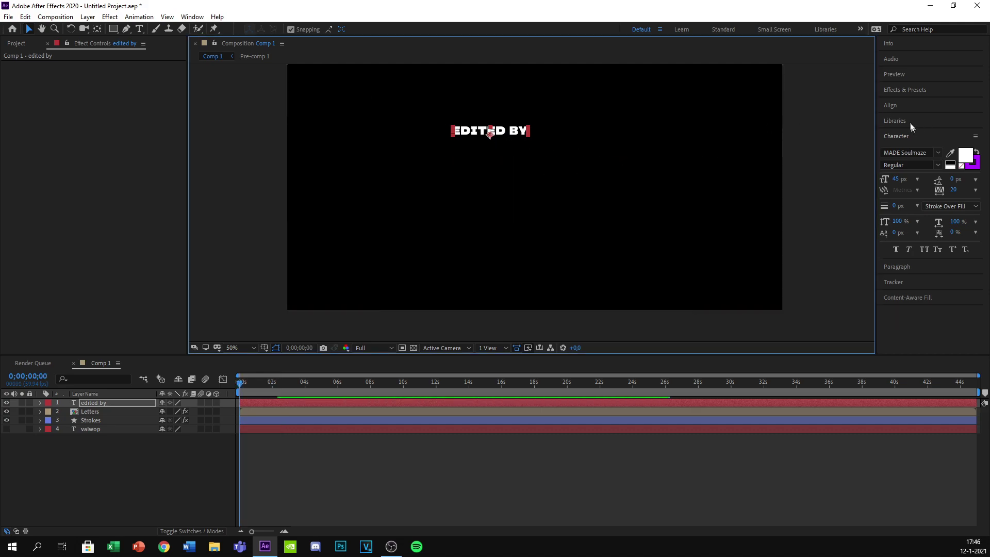
{"action": "left_click", "coordinate": [912, 106]}
{"action": "left_click", "coordinate": [957, 131]}
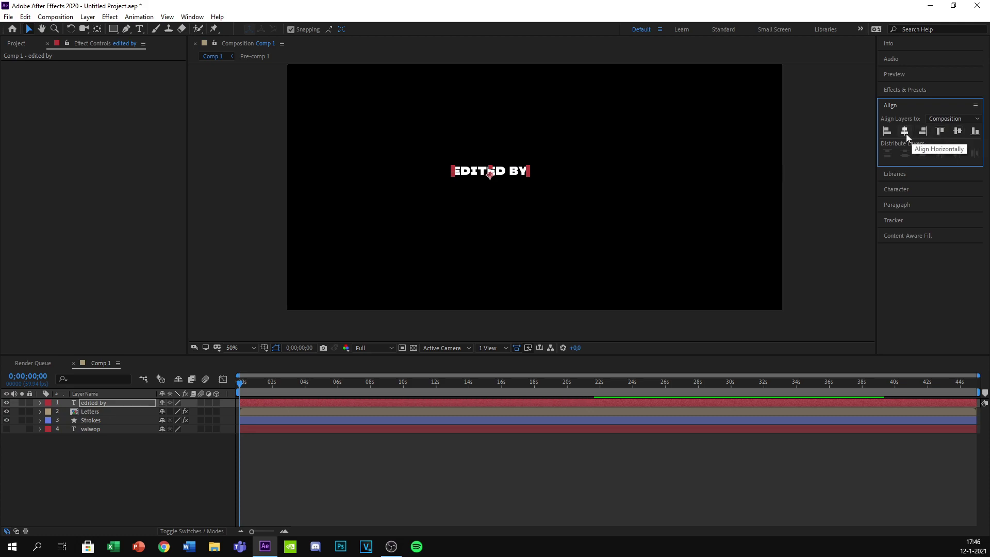
{"action": "key", "text": "ctrl+z"}
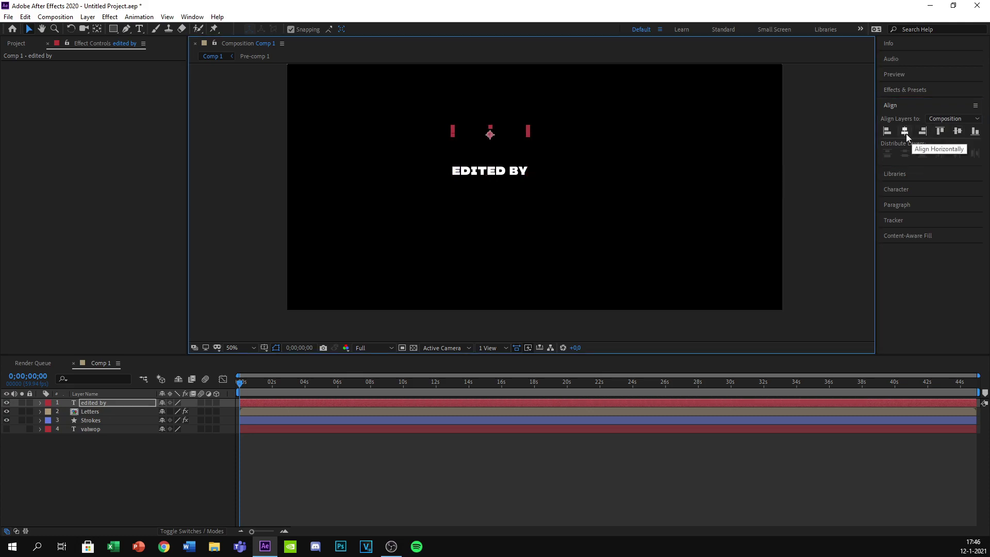
{"action": "left_click", "coordinate": [905, 133]}
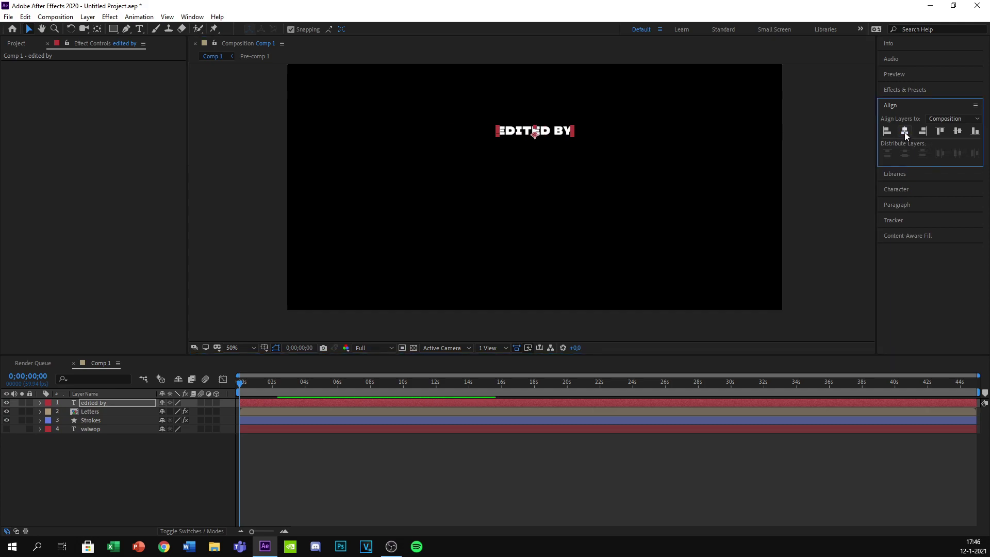
{"action": "left_click_drag", "start_coordinate": [279, 394], "coordinate": [346, 394]}
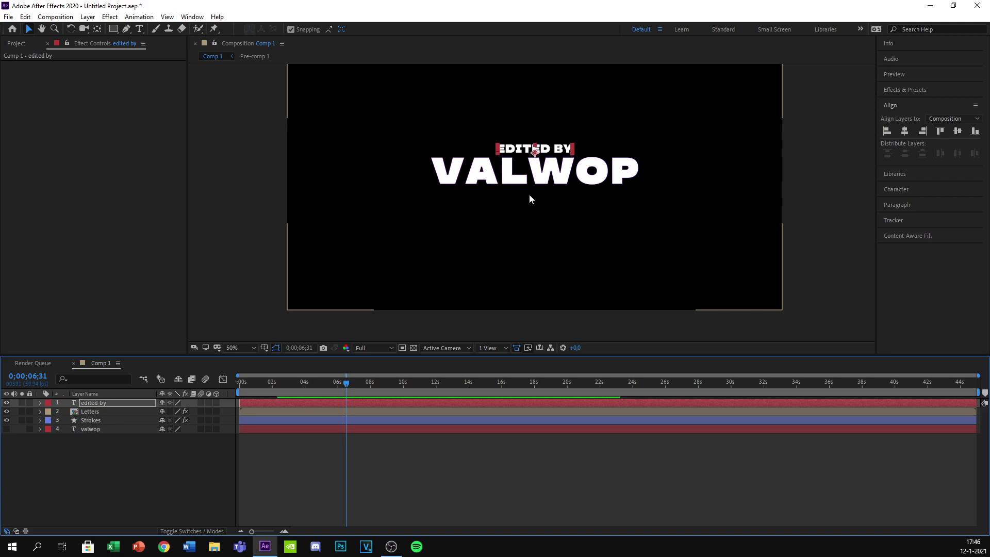
{"action": "left_click", "coordinate": [298, 428]}
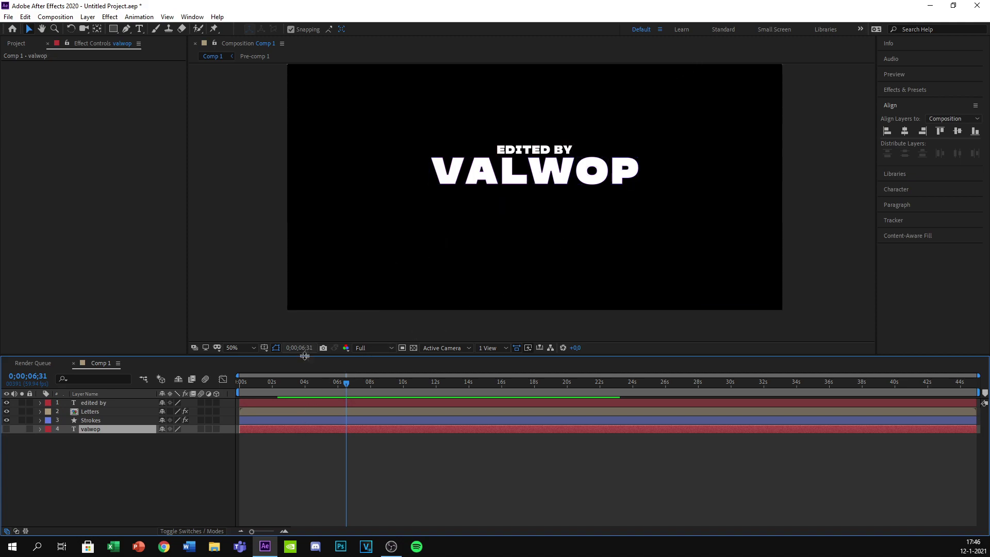
Return the playhead to the start, select the "edited by" layer and open Animation Composer clear of the text
{"action": "left_click_drag", "start_coordinate": [345, 383], "coordinate": [164, 413]}
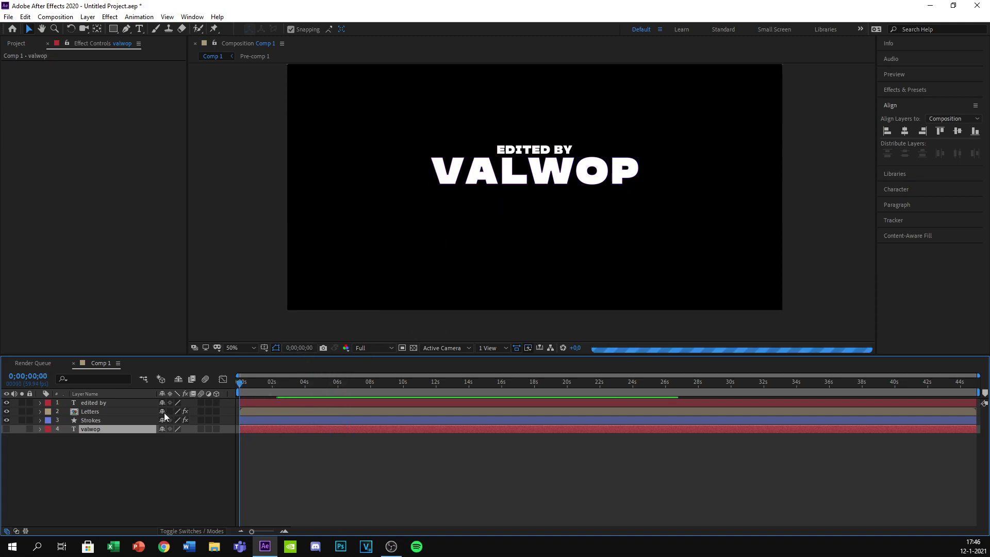
{"action": "left_click", "coordinate": [72, 401]}
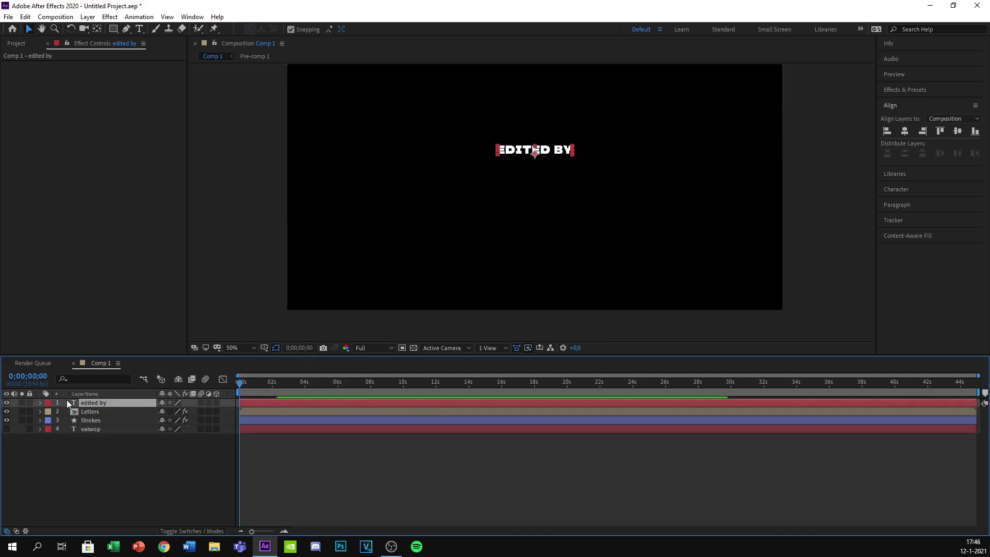
{"action": "left_click", "coordinate": [144, 17]}
{"action": "mouse_move", "coordinate": [192, 17]}
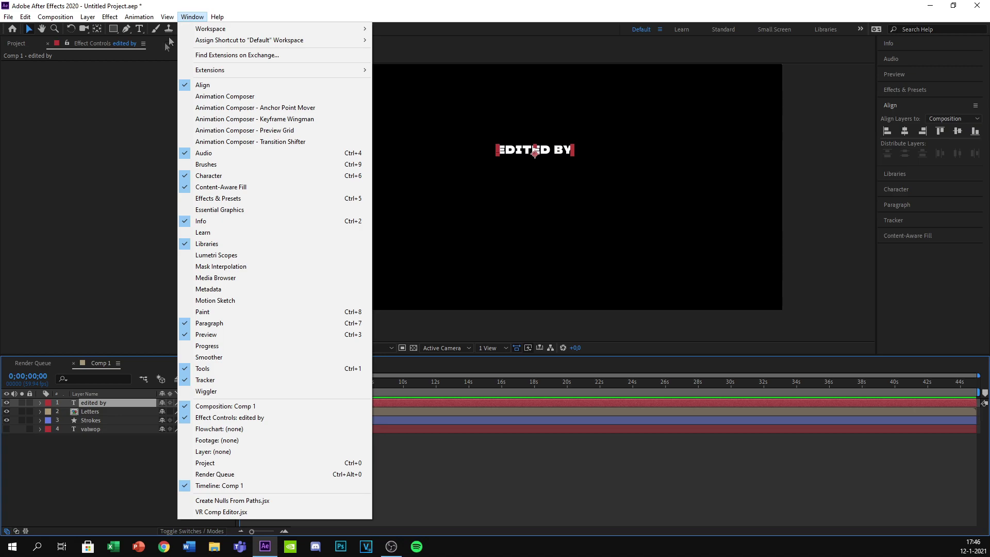
{"action": "left_click", "coordinate": [225, 97]}
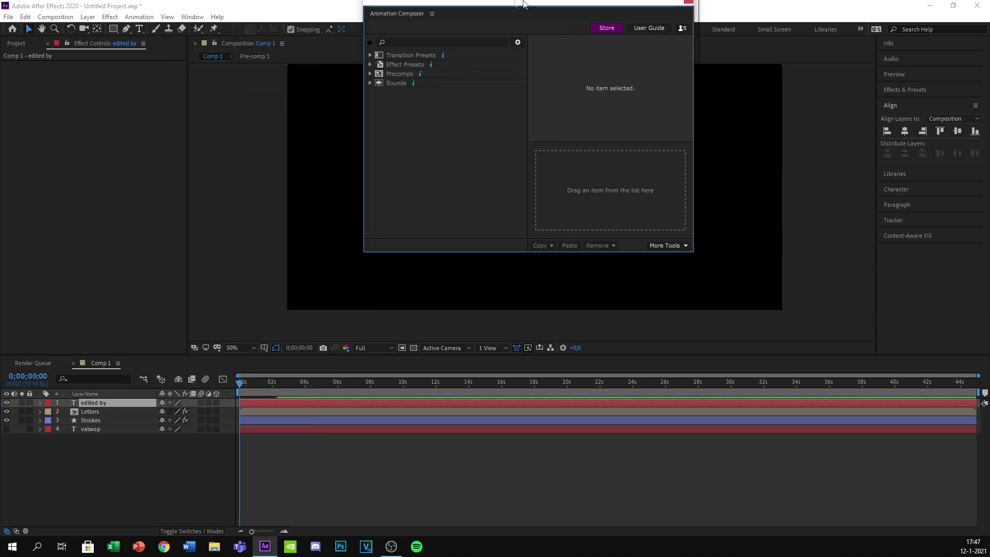
{"action": "left_click_drag", "start_coordinate": [543, 6], "coordinate": [708, 86]}
Apply the Overshoot Position & Scale Characters 1 text transition preset to the "edited by" layer as an In animation
{"action": "left_click", "coordinate": [599, 135]}
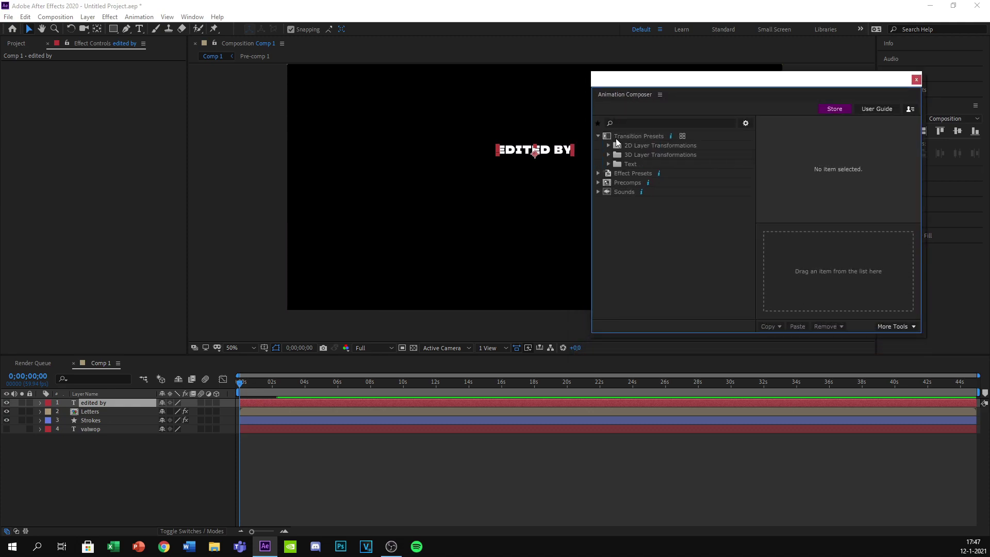
{"action": "left_click", "coordinate": [609, 164]}
{"action": "left_click", "coordinate": [618, 173]}
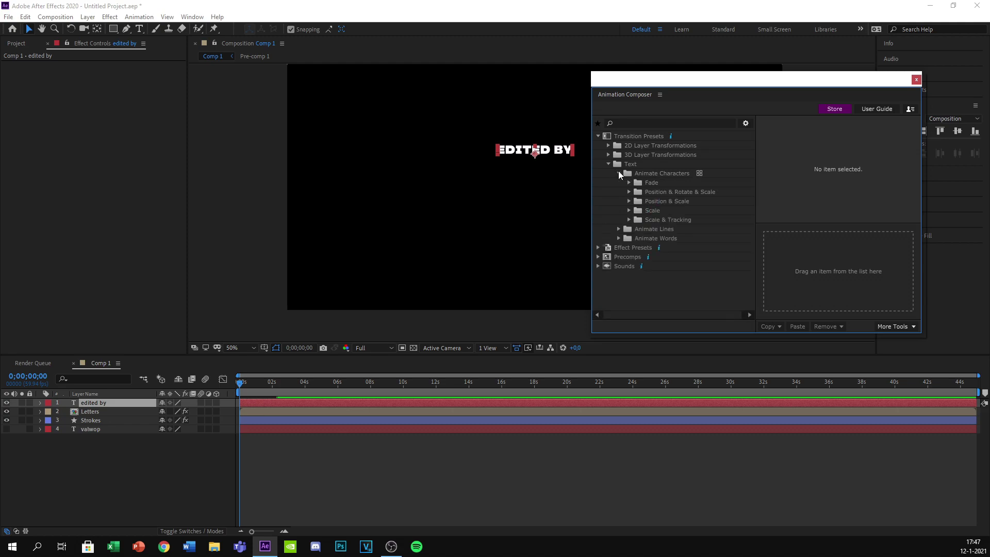
{"action": "left_click", "coordinate": [630, 202]}
{"action": "left_click", "coordinate": [640, 211]}
{"action": "left_click", "coordinate": [664, 220]}
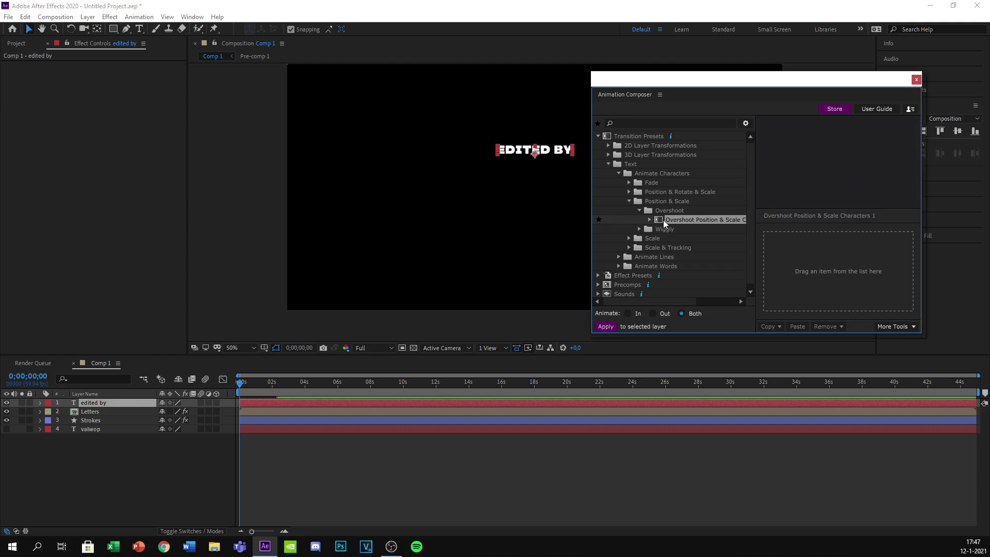
{"action": "left_click", "coordinate": [640, 229]}
{"action": "left_click", "coordinate": [671, 238]}
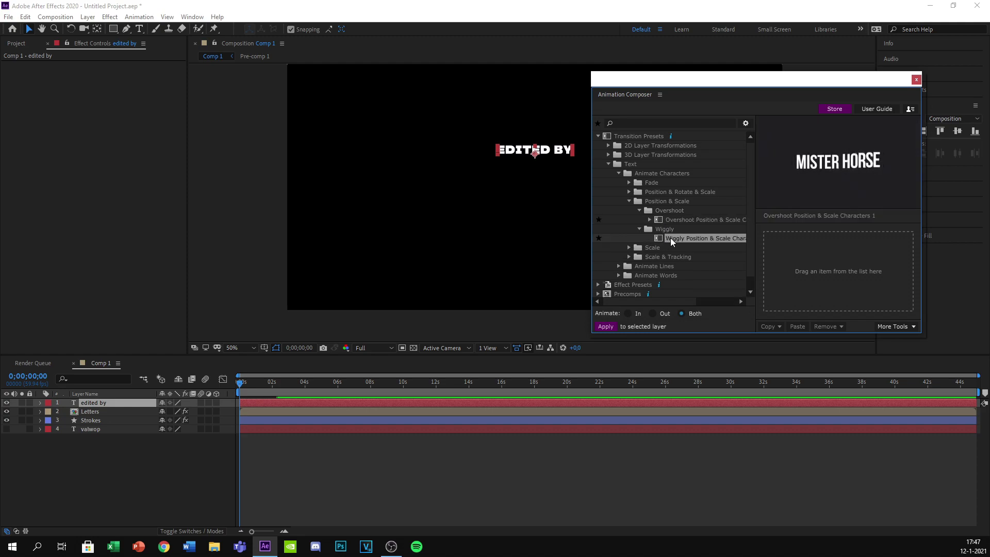
{"action": "left_click", "coordinate": [672, 219]}
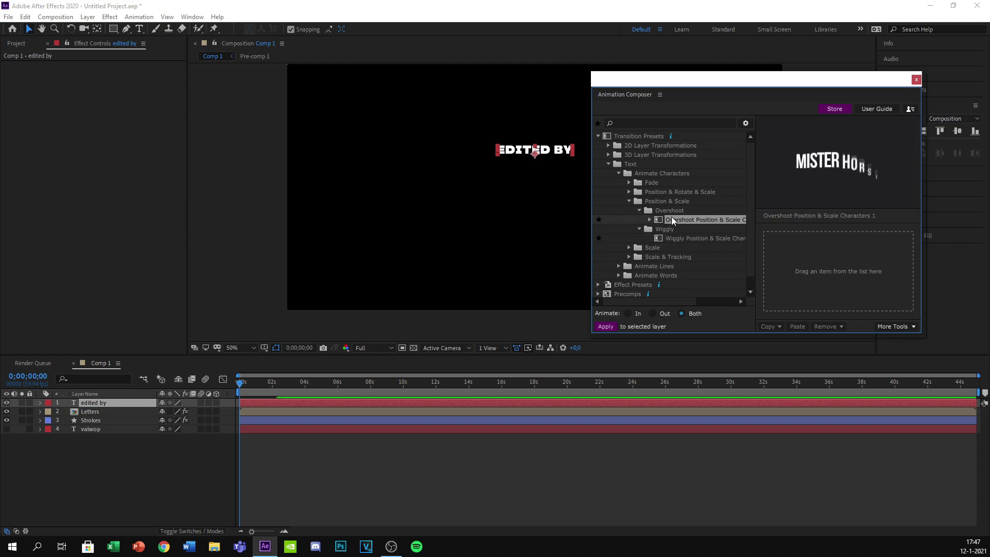
{"action": "mouse_move", "coordinate": [672, 220]}
{"action": "left_mouse_down"}
{"action": "mouse_move", "coordinate": [714, 227]}
{"action": "mouse_move", "coordinate": [690, 218]}
{"action": "left_mouse_up"}
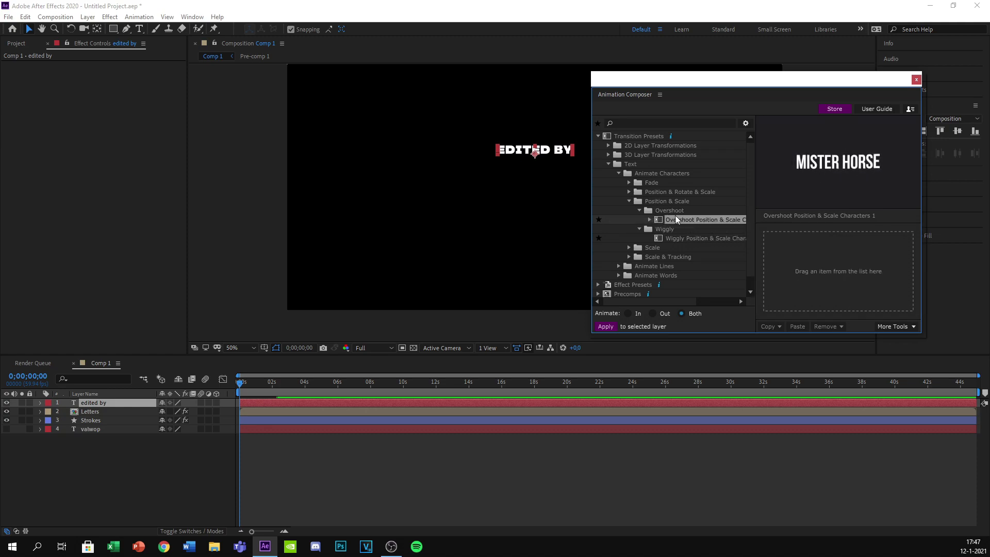
{"action": "left_click_drag", "start_coordinate": [682, 218], "coordinate": [729, 265]}
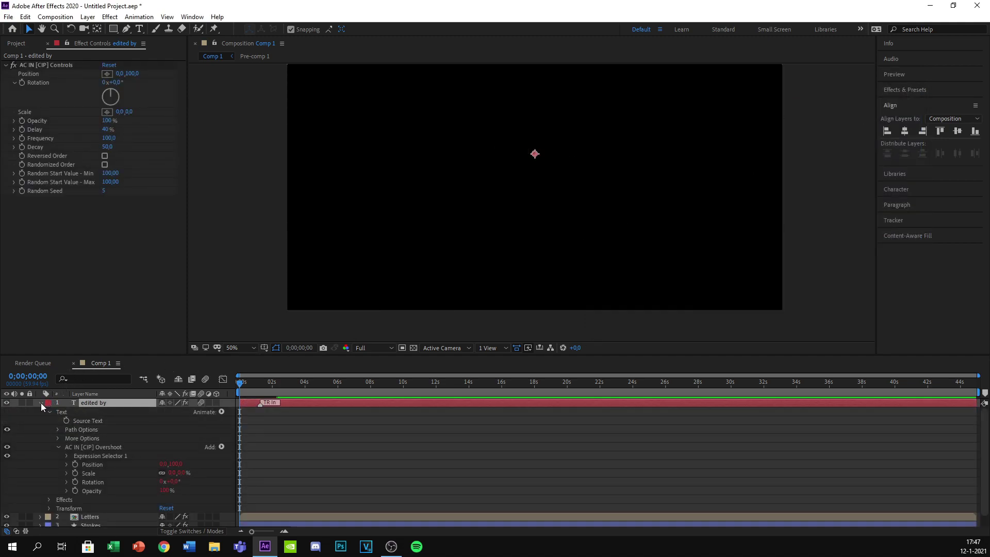
Collapse the "edited by" layer and move its In transition marker to about 3 seconds
{"action": "left_click", "coordinate": [41, 403]}
{"action": "key", "text": "space"}
{"action": "left_click_drag", "start_coordinate": [260, 405], "coordinate": [288, 405]}
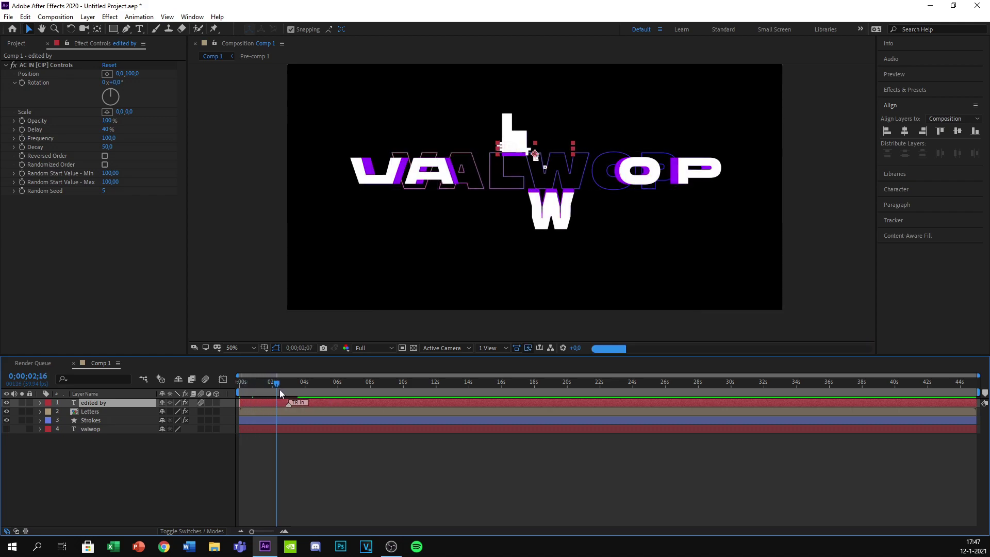
Move the "edited by" layer's In transition marker to about 2 seconds and nudge the text slightly upward
{"action": "left_click", "coordinate": [284, 390]}
{"action": "left_click_drag", "start_coordinate": [256, 531], "coordinate": [269, 532]}
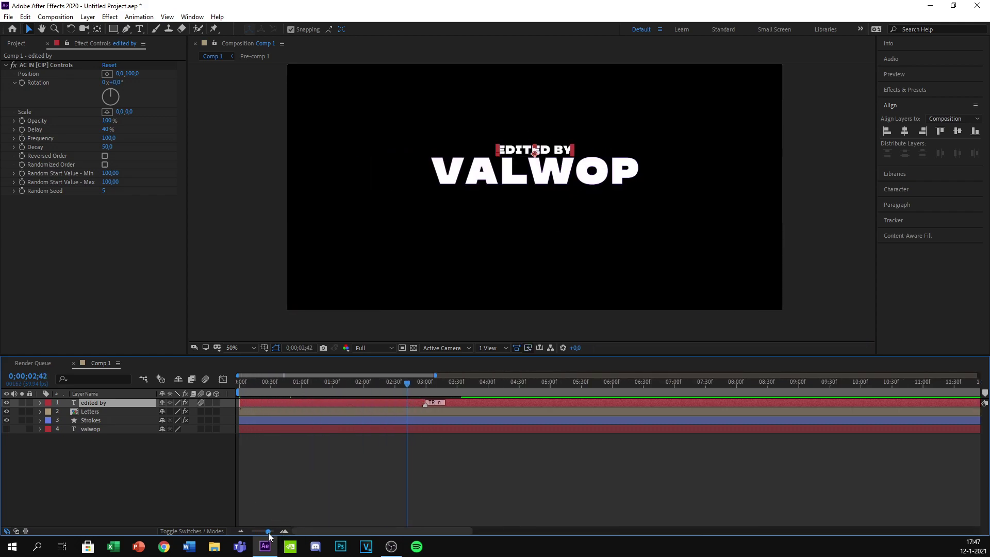
{"action": "key", "text": "="}
{"action": "mouse_move", "coordinate": [442, 384]}
{"action": "left_mouse_down"}
{"action": "mouse_move", "coordinate": [370, 396]}
{"action": "mouse_move", "coordinate": [438, 398]}
{"action": "left_mouse_up"}
{"action": "key", "text": "period"}
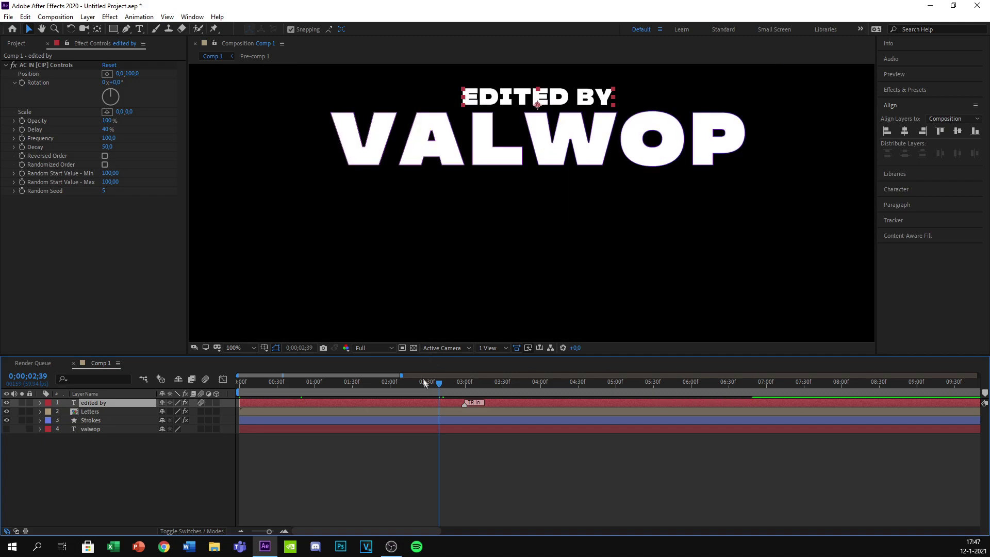
{"action": "mouse_move", "coordinate": [421, 395]}
{"action": "left_mouse_down"}
{"action": "mouse_move", "coordinate": [240, 394]}
{"action": "mouse_move", "coordinate": [349, 387]}
{"action": "left_mouse_up"}
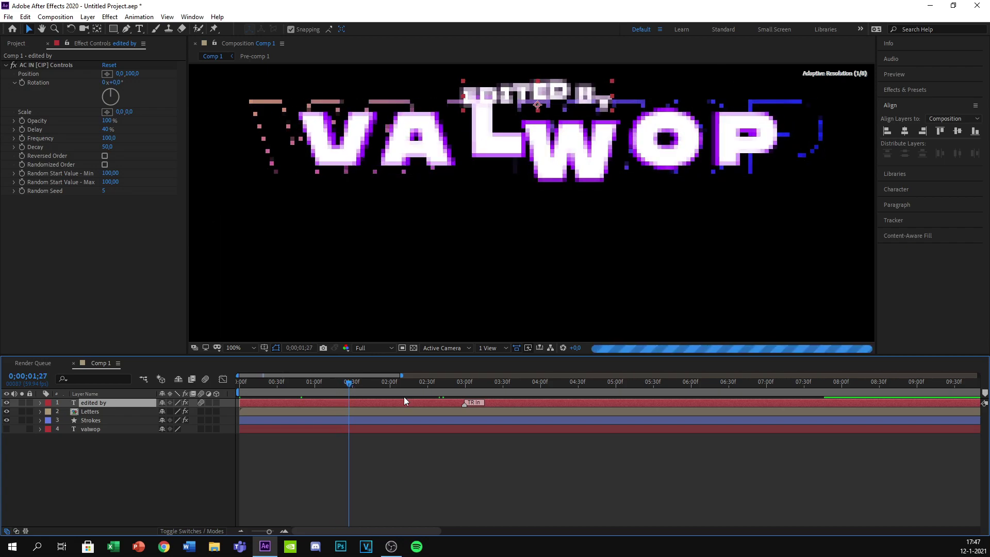
{"action": "left_click_drag", "start_coordinate": [464, 404], "coordinate": [394, 406]}
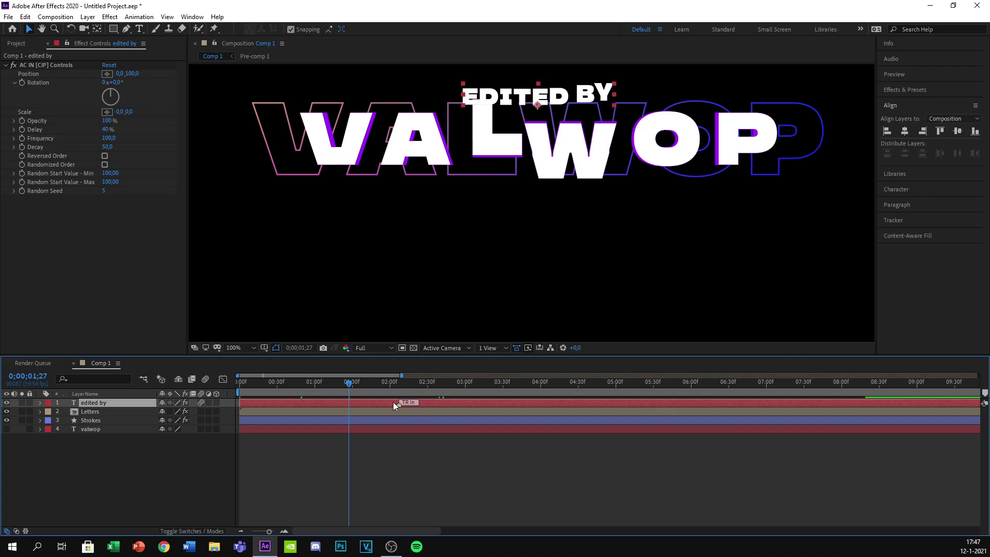
{"action": "key", "text": "Return"}
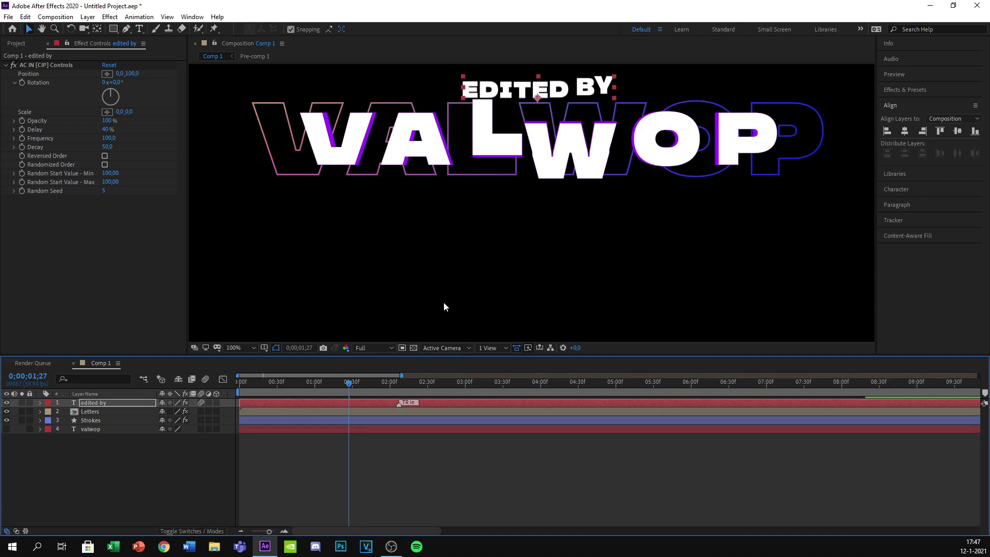
Split the "edited by" layer at 0;00;01;24 and delete the part before the split
{"action": "mouse_move", "coordinate": [347, 394]}
{"action": "left_mouse_down"}
{"action": "mouse_move", "coordinate": [322, 394]}
{"action": "mouse_move", "coordinate": [346, 396]}
{"action": "left_mouse_up"}
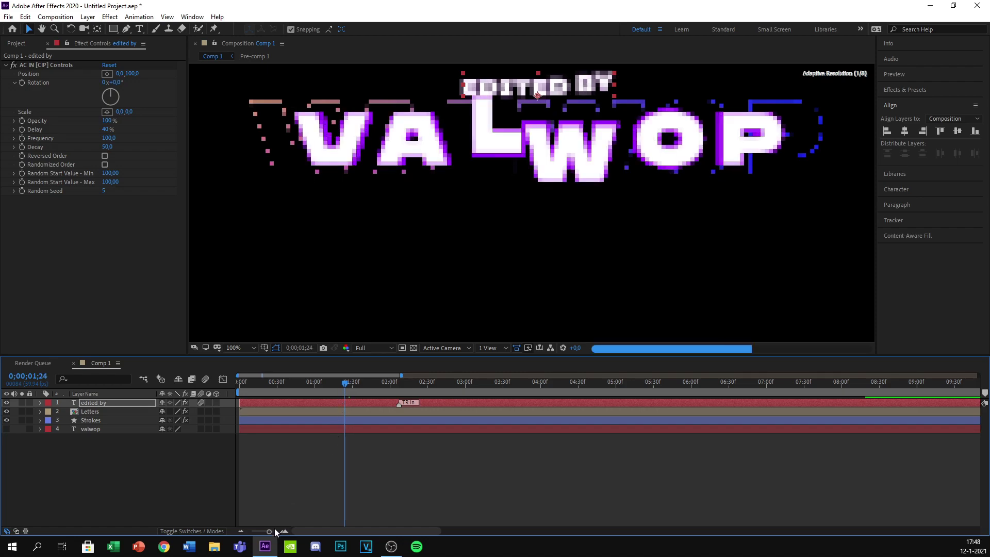
{"action": "left_click_drag", "start_coordinate": [268, 531], "coordinate": [271, 531]}
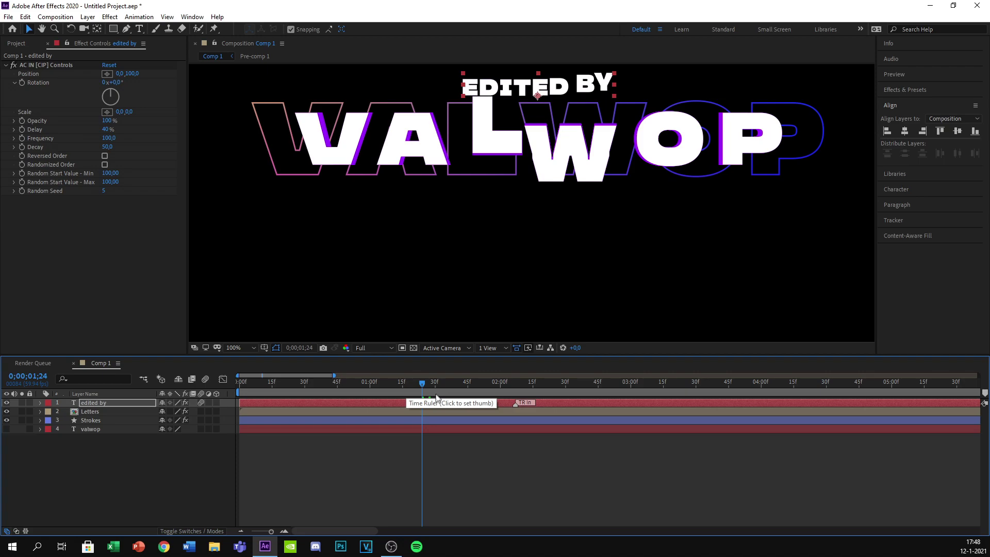
{"action": "key", "text": "ctrl+shift+d"}
{"action": "left_click", "coordinate": [402, 411]}
{"action": "key", "text": "Delete"}
{"action": "left_click", "coordinate": [401, 410]}
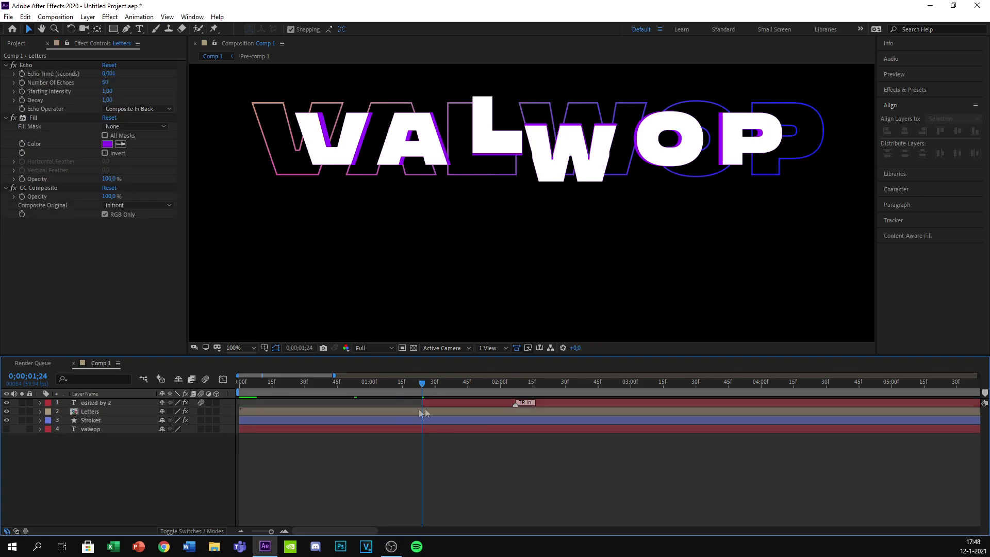
Copy the Echo, Fill and CC Composite effects from the Letters layer onto the "edited by 2" layer
{"action": "left_click_drag", "start_coordinate": [271, 532], "coordinate": [252, 531]}
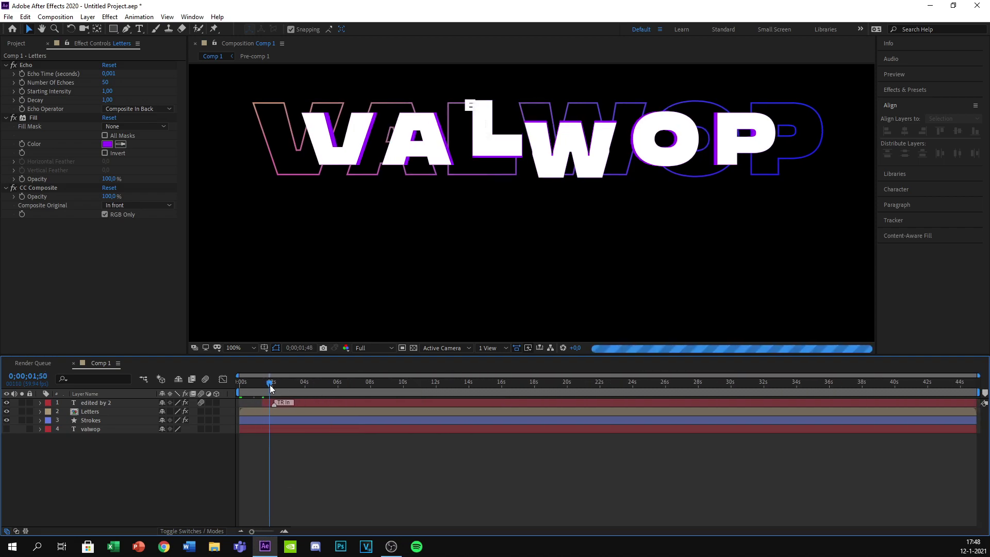
{"action": "scroll", "coordinate": [481, 196], "scroll_direction": "down", "scroll_amount": 2}
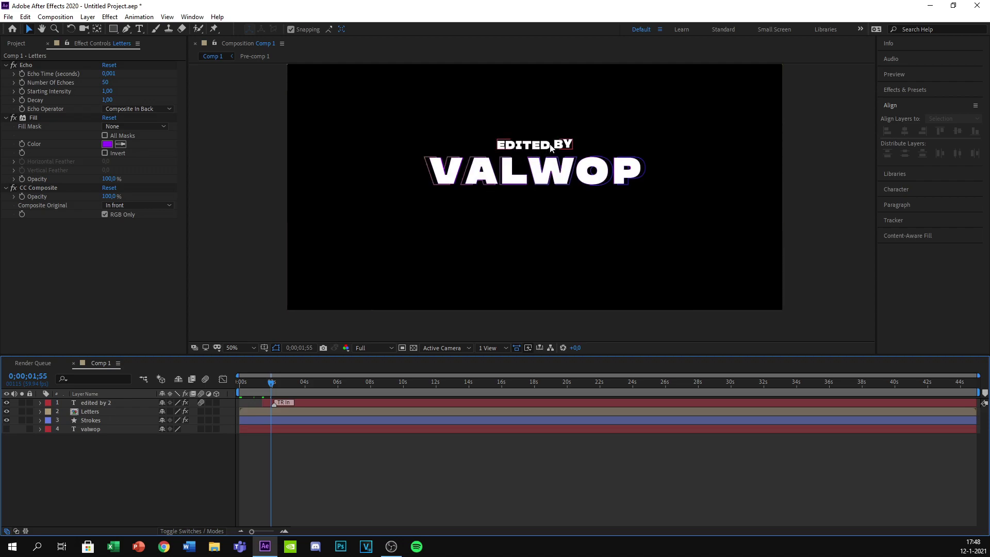
{"action": "scroll", "coordinate": [458, 189], "scroll_direction": "up", "scroll_amount": 1}
{"action": "scroll", "coordinate": [397, 230], "scroll_direction": "down", "scroll_amount": 1}
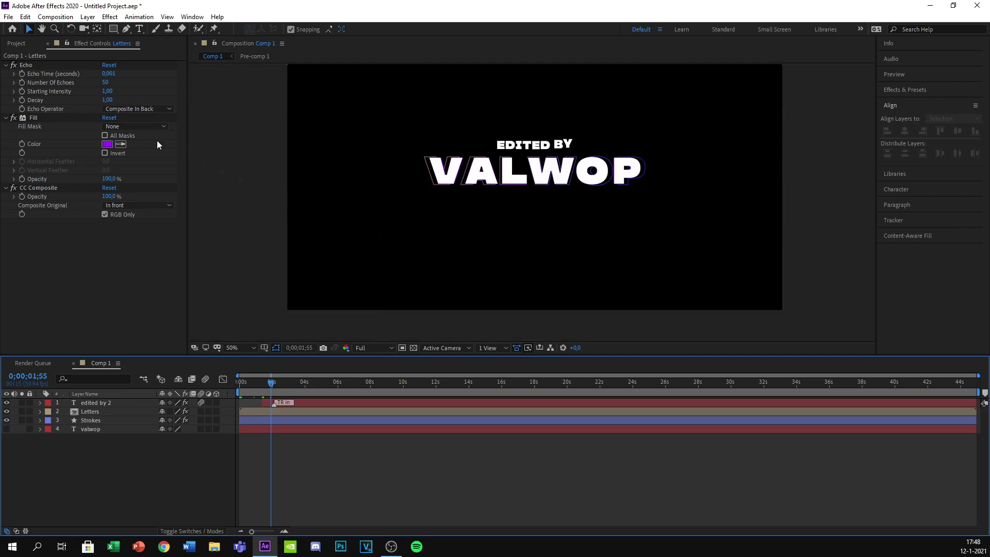
{"action": "left_click", "coordinate": [88, 411]}
{"action": "left_click", "coordinate": [33, 189]}
{"action": "left_click", "coordinate": [34, 118], "text": "ctrl"}
{"action": "left_click", "coordinate": [34, 64], "text": "ctrl"}
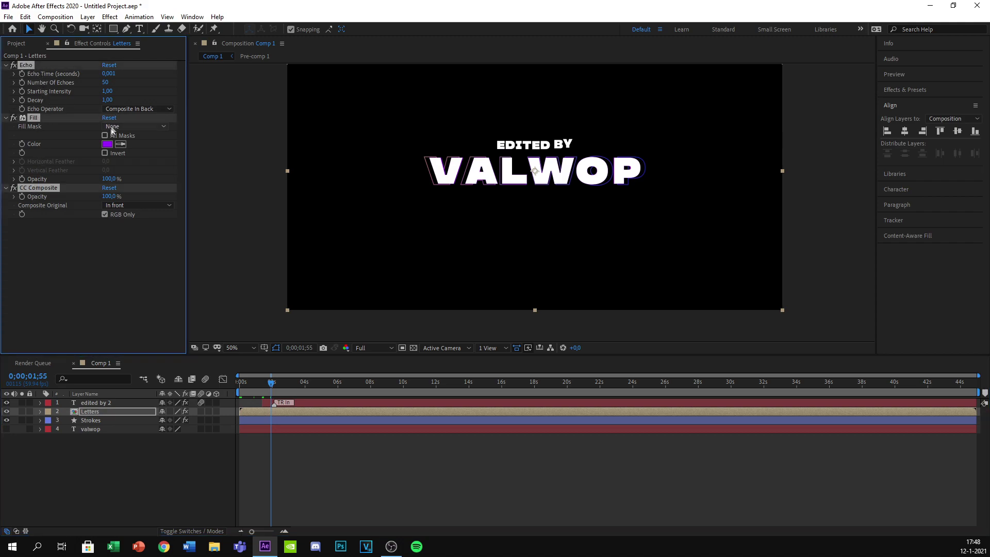
{"action": "left_click", "coordinate": [95, 402]}
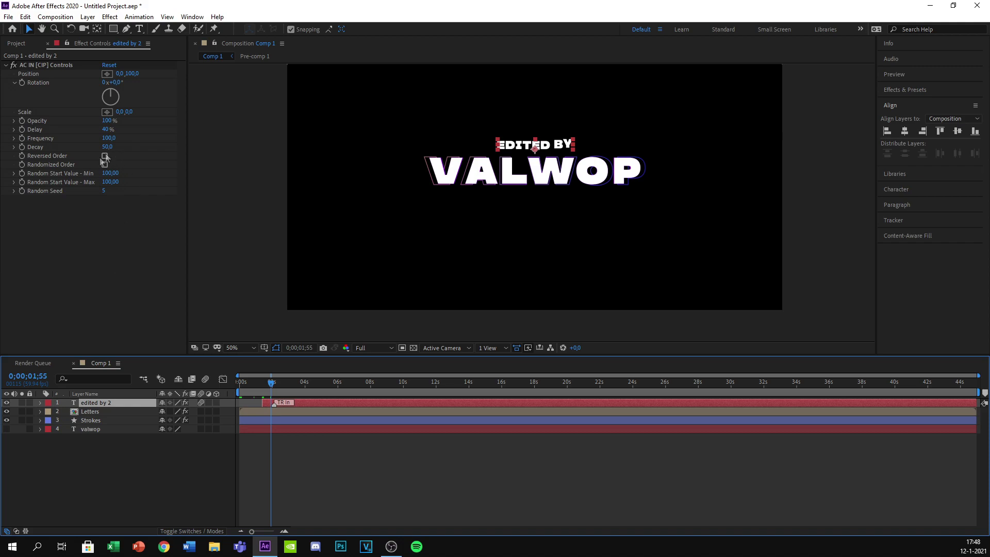
{"action": "key", "text": "ctrl+v"}
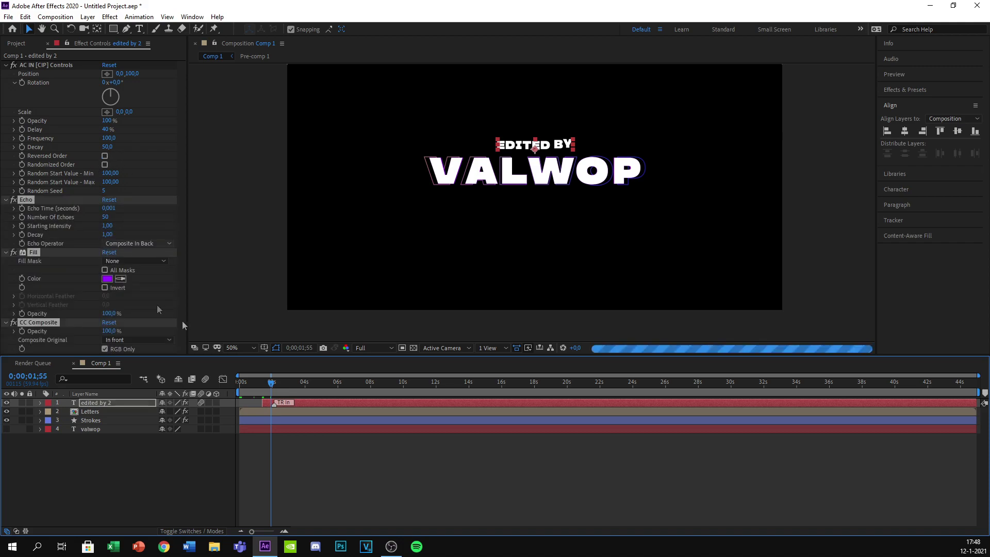
Scrub through the "edited by" entrance to check its echo trail, and collapse all effects on the layer
{"action": "left_click_drag", "start_coordinate": [272, 384], "coordinate": [265, 384]}
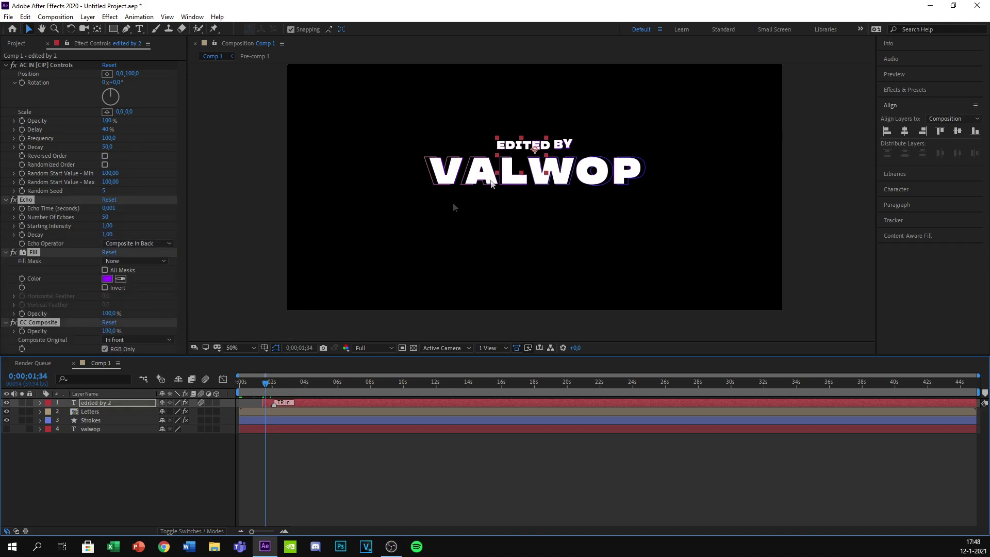
{"action": "key", "text": "period"}
{"action": "mouse_move", "coordinate": [265, 387]}
{"action": "left_mouse_down"}
{"action": "mouse_move", "coordinate": [233, 395]}
{"action": "mouse_move", "coordinate": [277, 389]}
{"action": "left_mouse_up"}
{"action": "scroll", "coordinate": [507, 246], "scroll_direction": "down", "scroll_amount": 2}
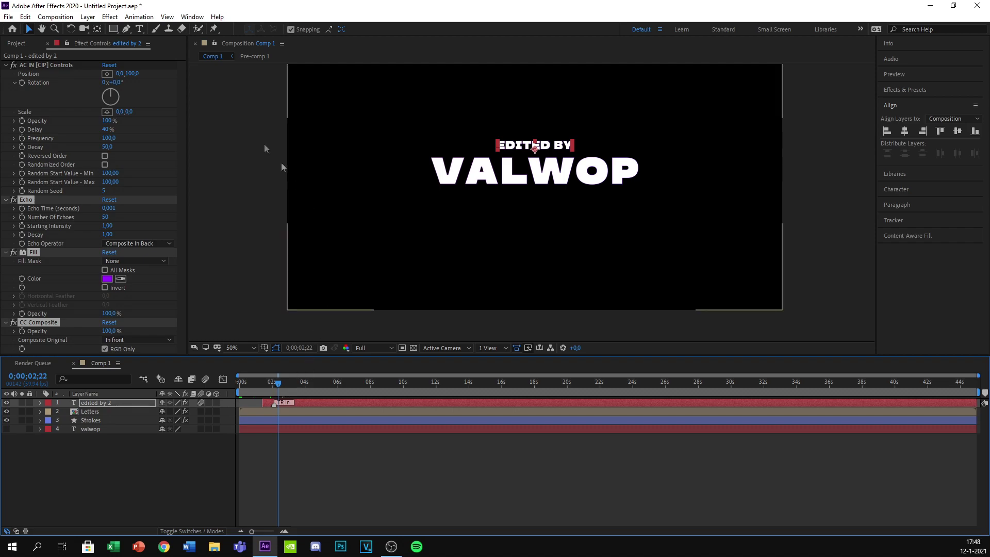
{"action": "left_click", "coordinate": [7, 66]}
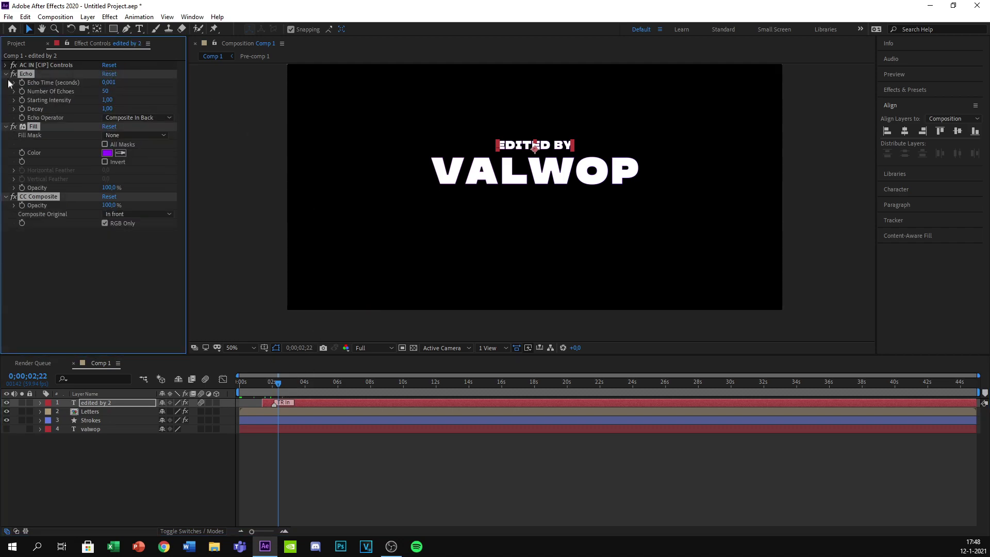
{"action": "left_click", "coordinate": [6, 75], "text": "ctrl"}
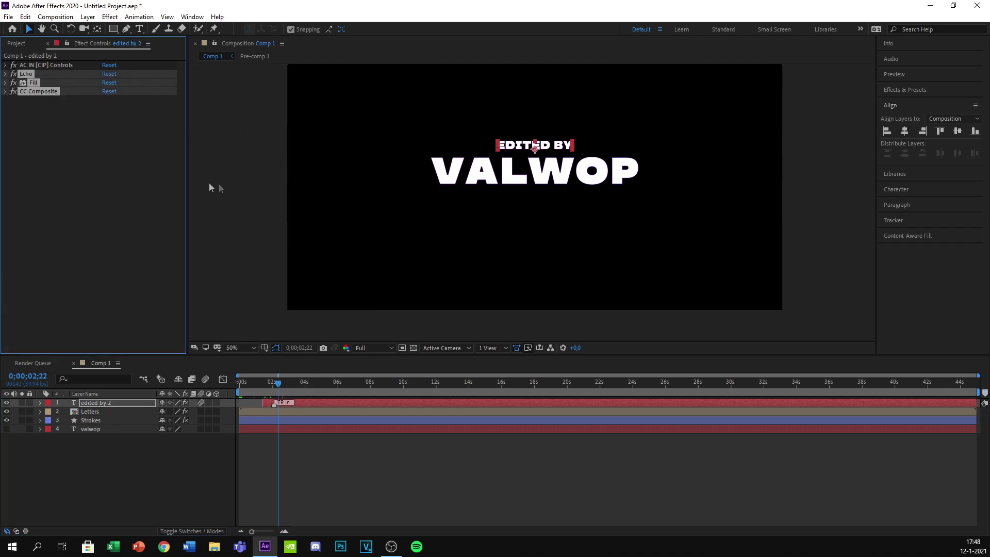
{"action": "left_click", "coordinate": [125, 30]}
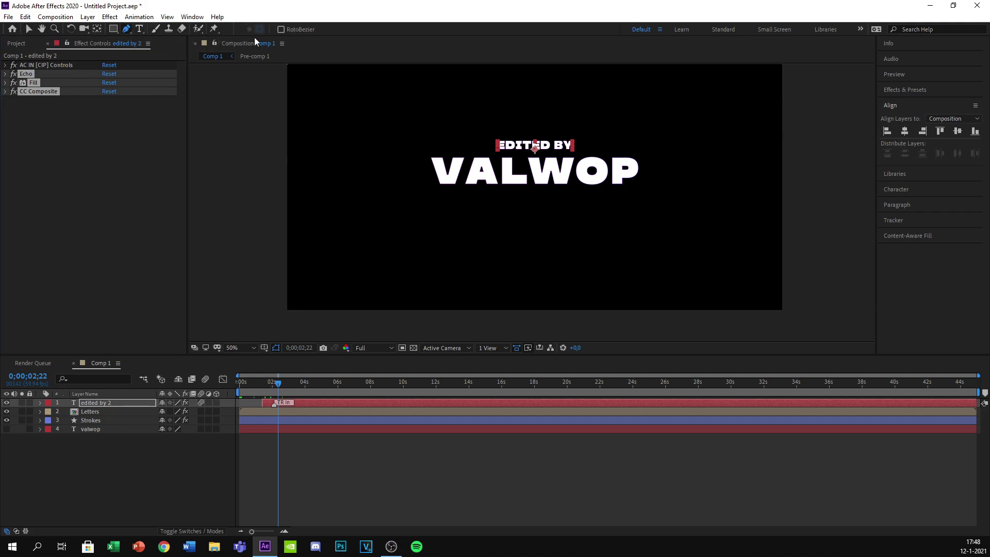
{"action": "left_click", "coordinate": [112, 29]}
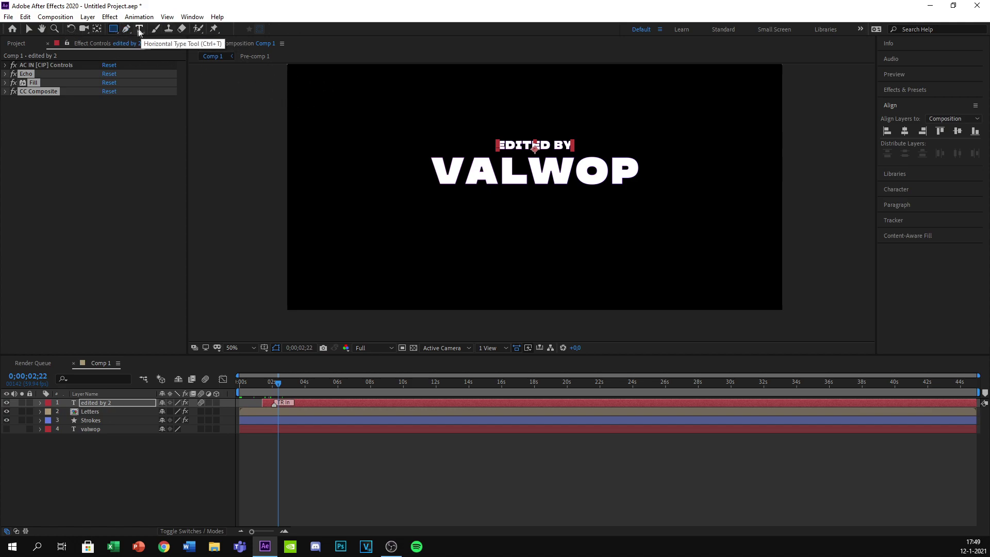
{"action": "left_click", "coordinate": [126, 29]}
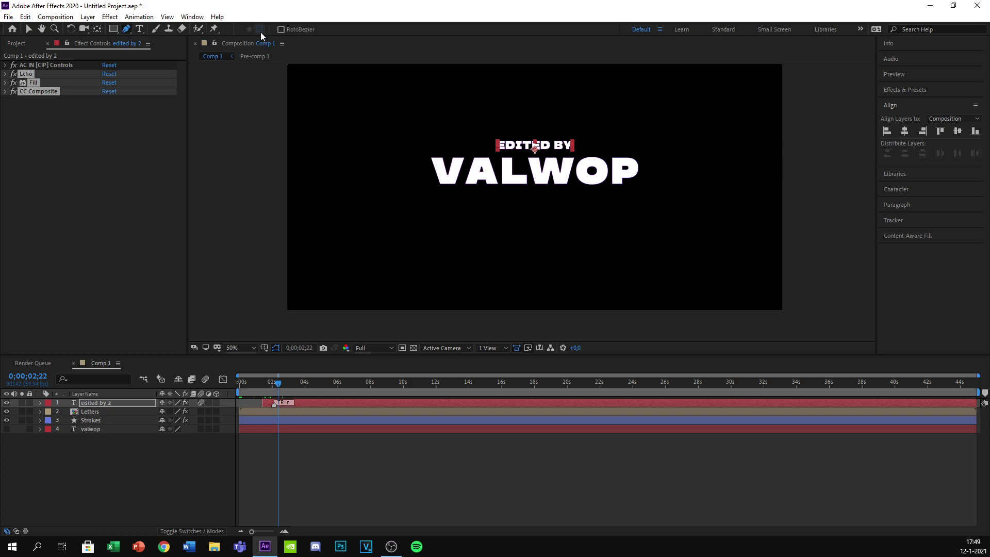
{"action": "left_click", "coordinate": [111, 29]}
{"action": "left_click_drag", "start_coordinate": [328, 109], "coordinate": [368, 241]}
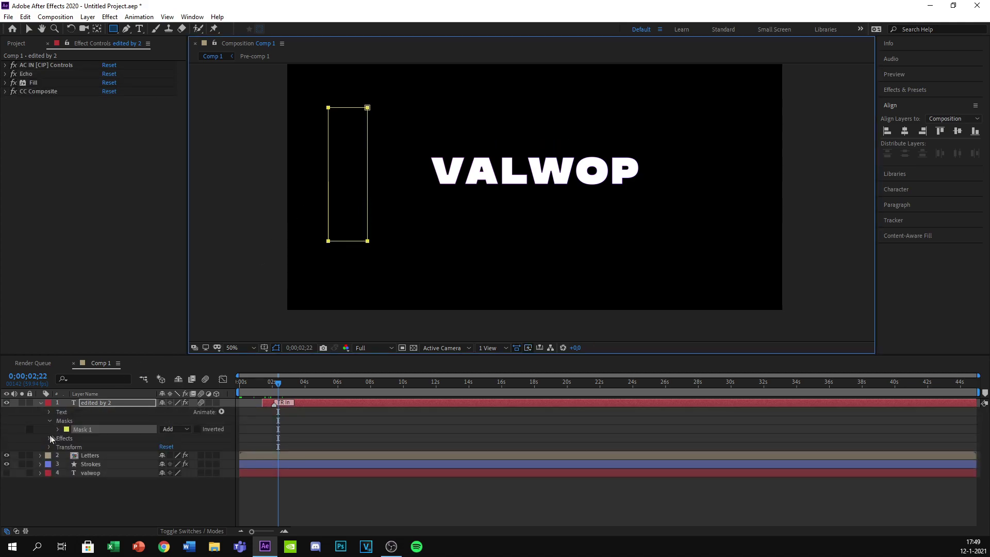
{"action": "key", "text": "Delete"}
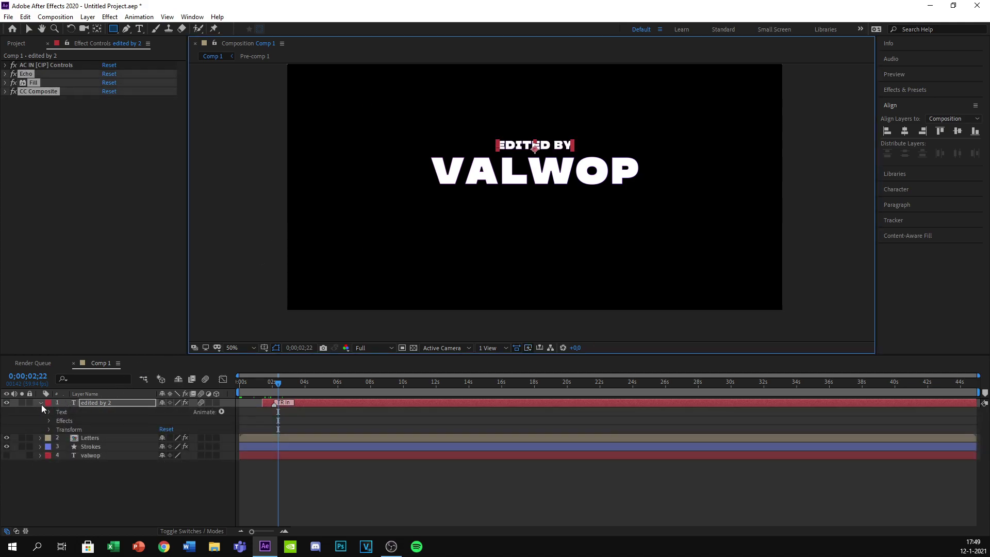
{"action": "left_click", "coordinate": [41, 403]}
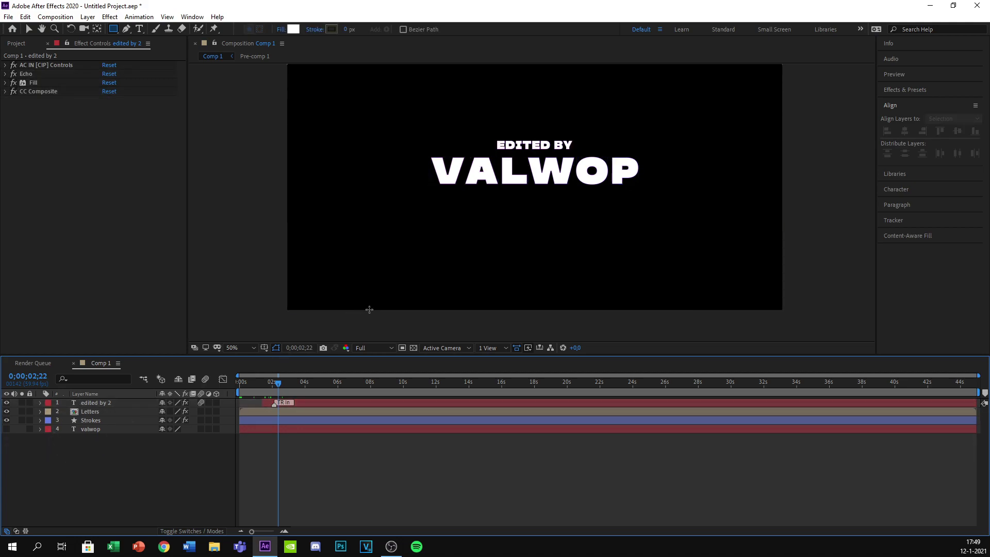
Draw a tall, narrow vertical rectangle beside the text as a new shape, filled with purple of about #8400FF
{"action": "left_click", "coordinate": [293, 30]}
{"action": "left_click_drag", "start_coordinate": [401, 290], "coordinate": [409, 274]}
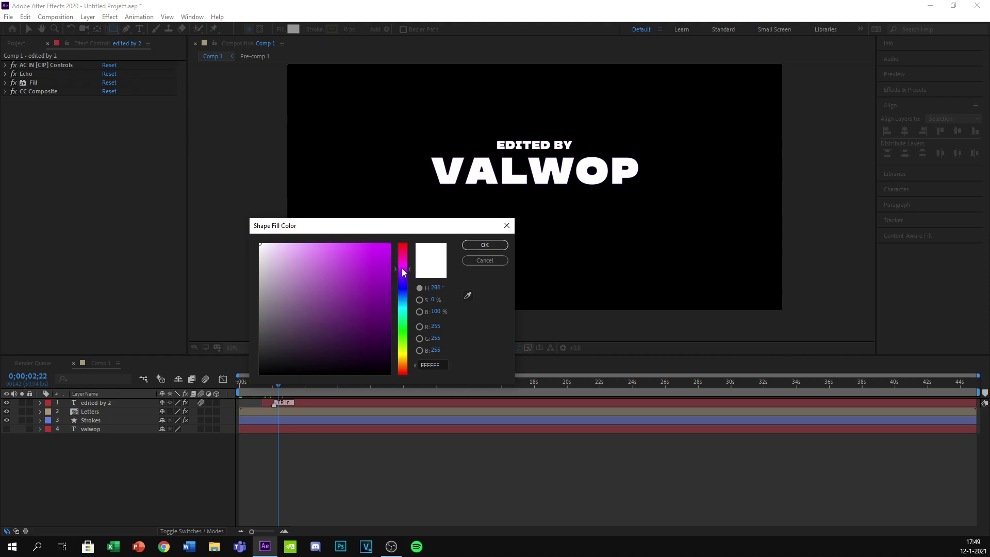
{"action": "left_click_drag", "start_coordinate": [402, 278], "coordinate": [402, 283]}
{"action": "left_click", "coordinate": [390, 244]}
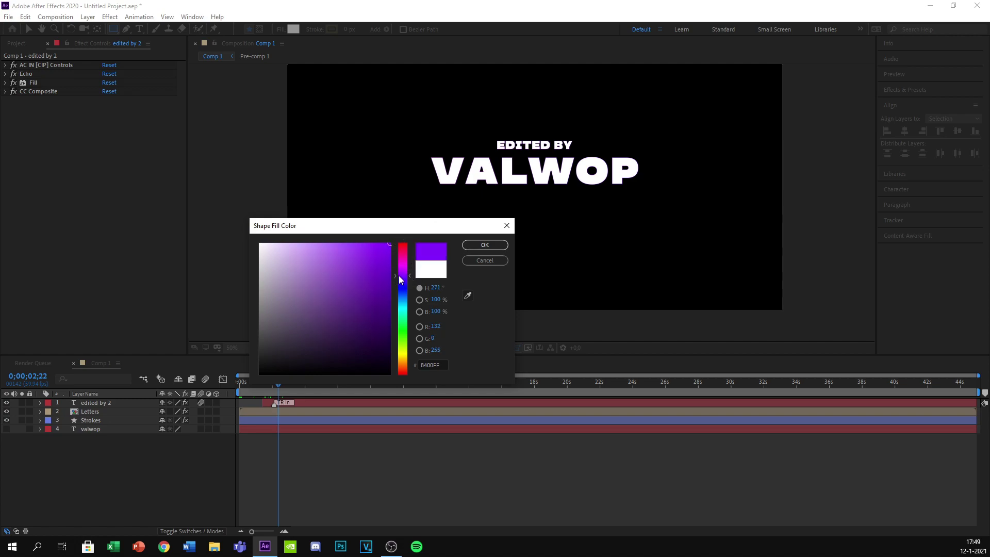
{"action": "left_click", "coordinate": [475, 247]}
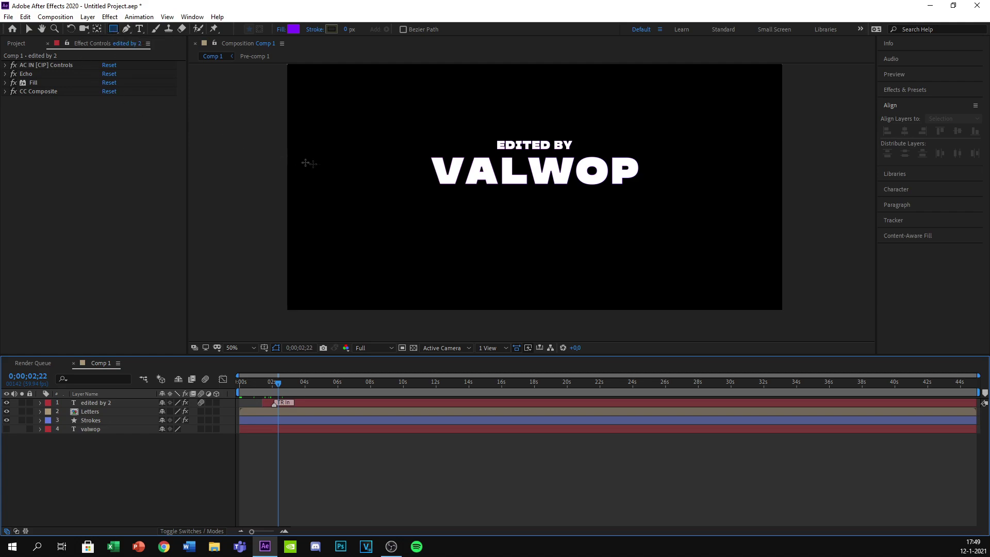
{"action": "left_click_drag", "start_coordinate": [335, 86], "coordinate": [352, 256]}
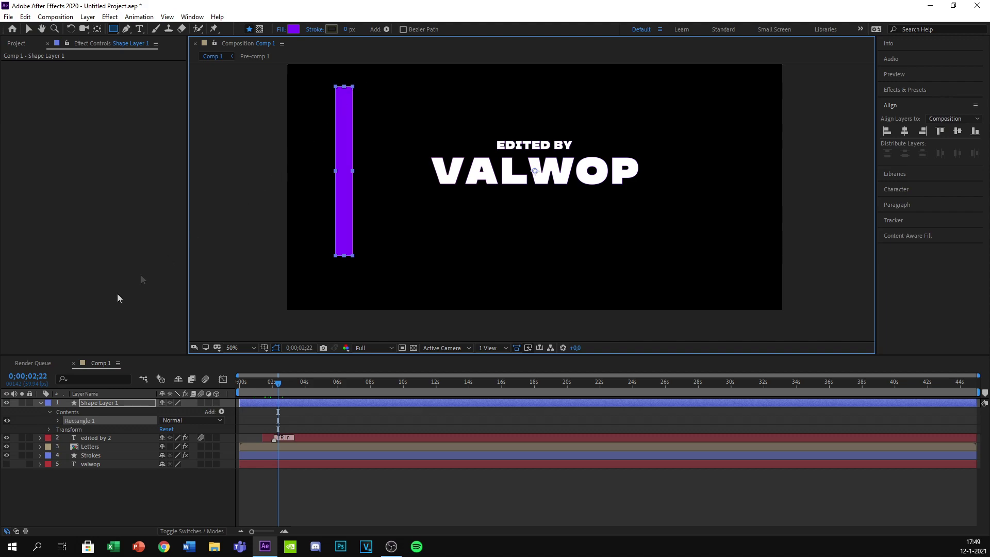
Set the blend mode of Rectangle 1 inside the new shape layer to Multiply and collapse the layer
{"action": "left_click", "coordinate": [109, 400]}
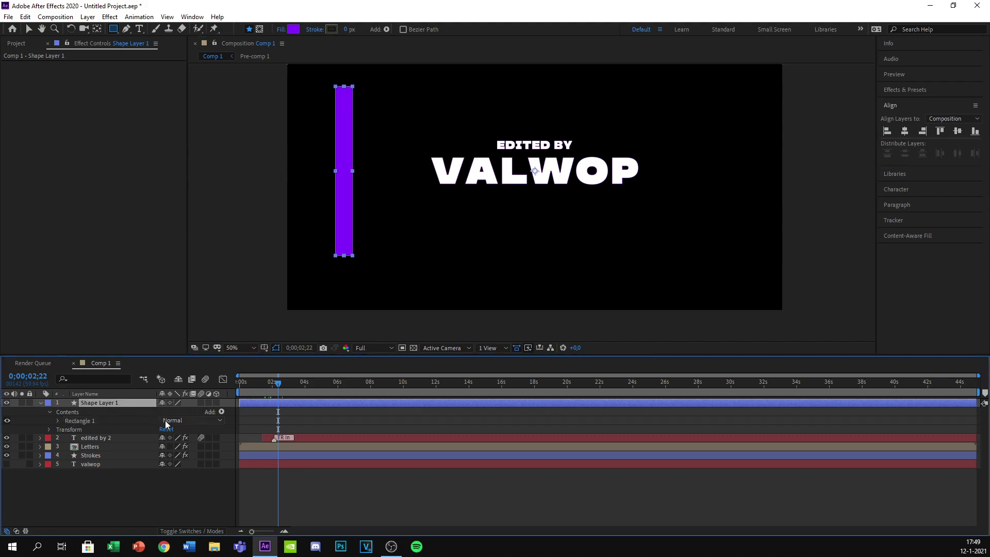
{"action": "left_click", "coordinate": [178, 420]}
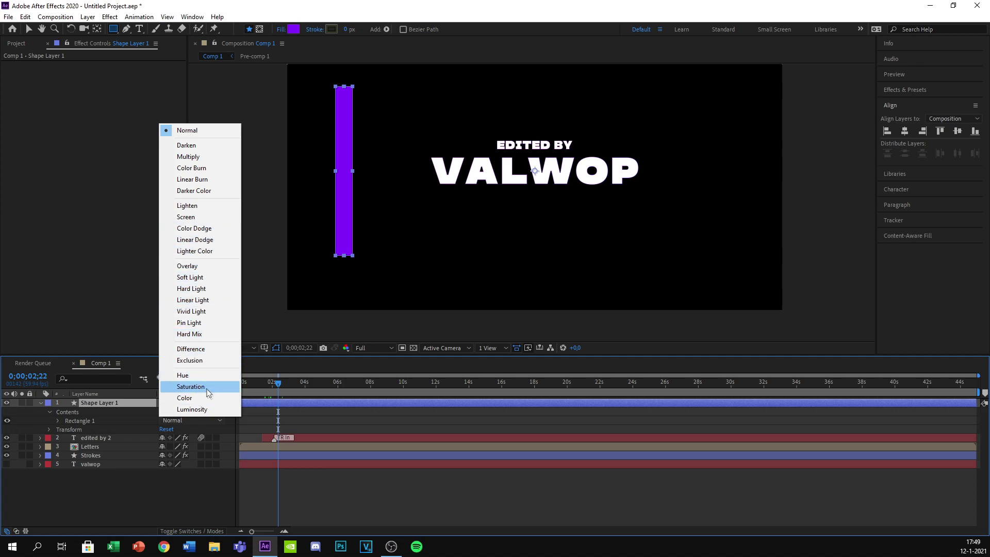
{"action": "left_click", "coordinate": [203, 157]}
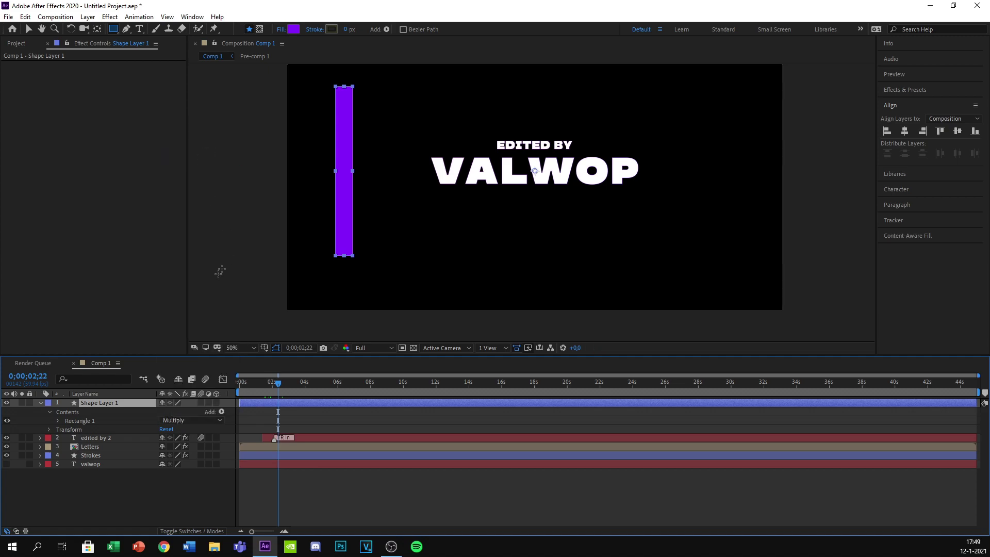
{"action": "left_click", "coordinate": [40, 403]}
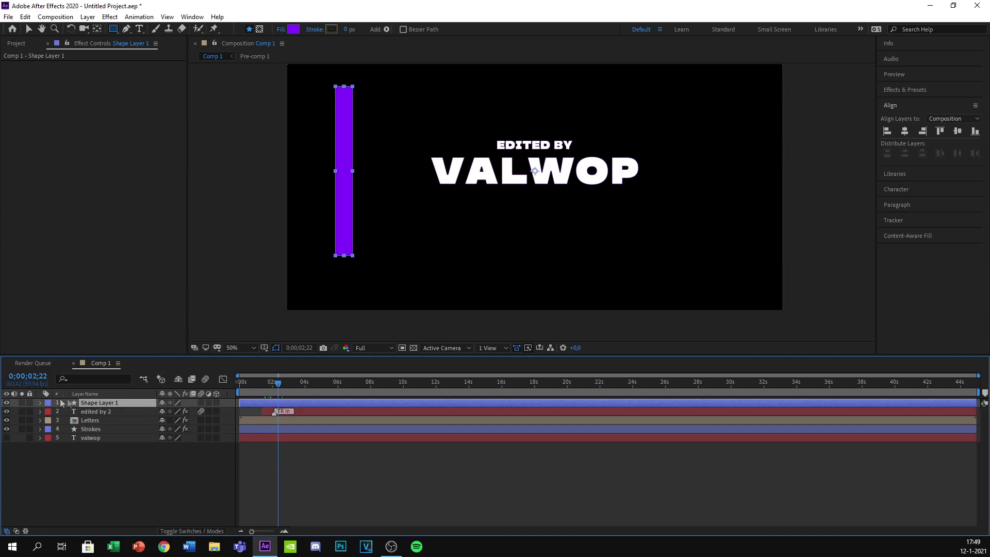
Show the layer modes, set the blend mode of Shape Layer 1 itself to Multiply and expand its properties
{"action": "left_click", "coordinate": [183, 531]}
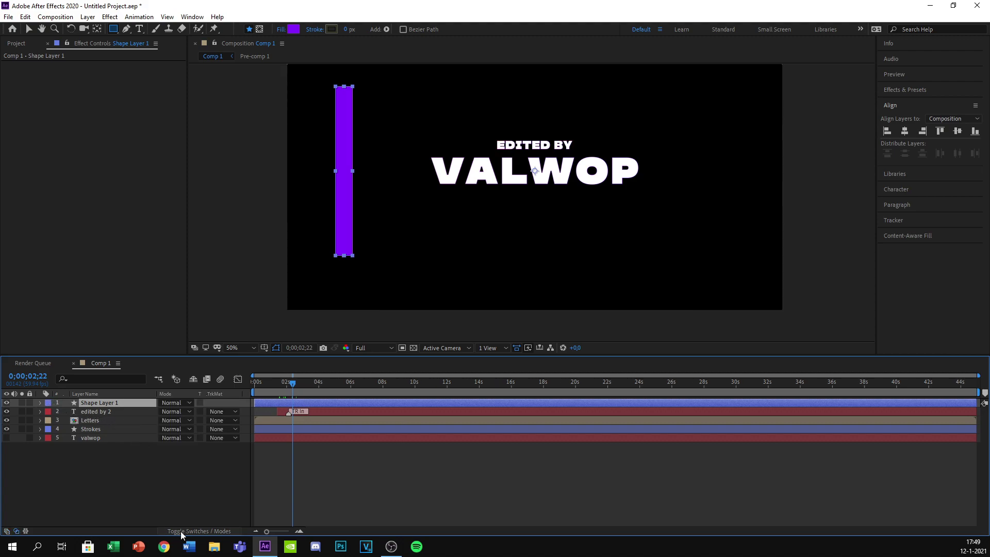
{"action": "left_click", "coordinate": [176, 403]}
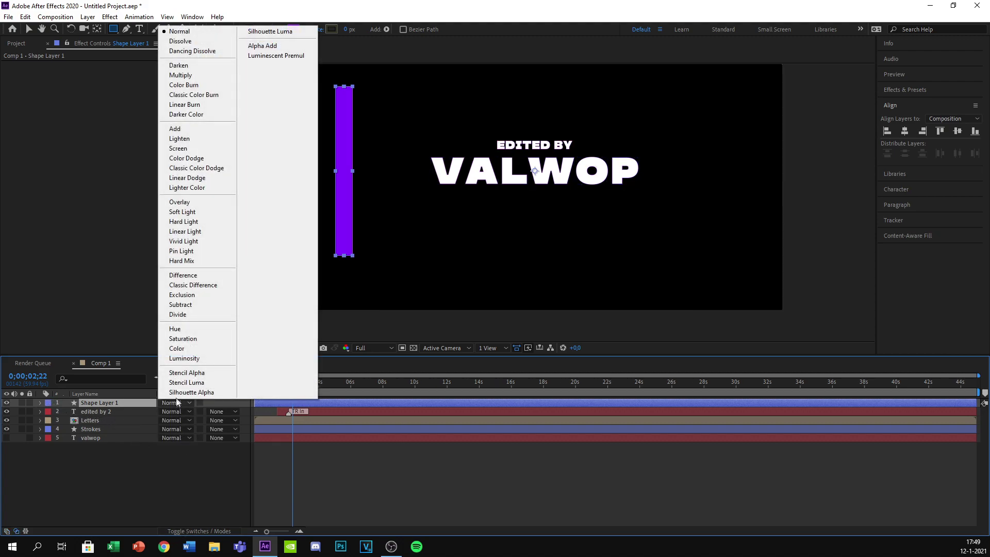
{"action": "left_click", "coordinate": [181, 75]}
{"action": "left_click", "coordinate": [40, 403]}
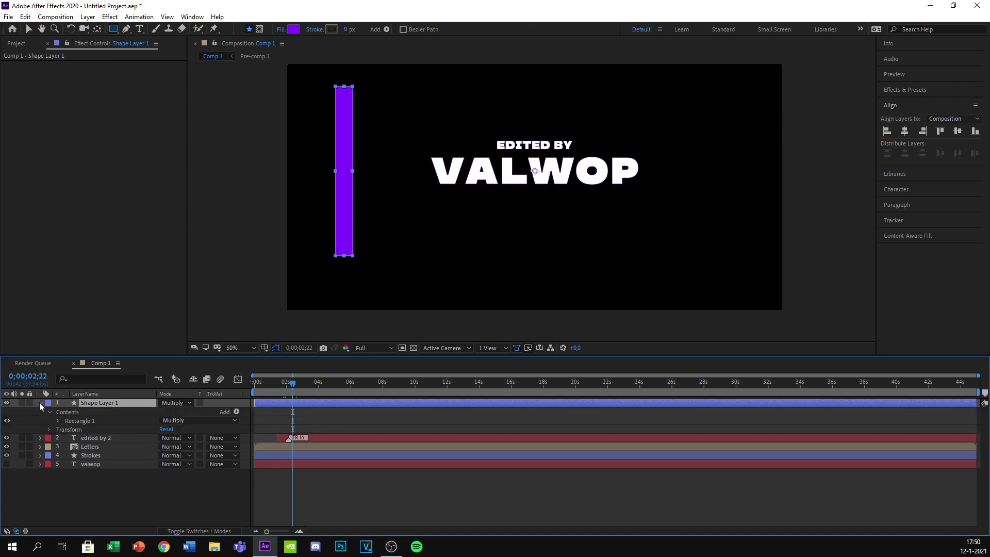
Delete Shape Layer 1 containing the purple bar from the composition
{"action": "left_click", "coordinate": [40, 403]}
{"action": "left_click", "coordinate": [177, 420]}
{"action": "left_click", "coordinate": [178, 422]}
{"action": "left_click", "coordinate": [178, 422]}
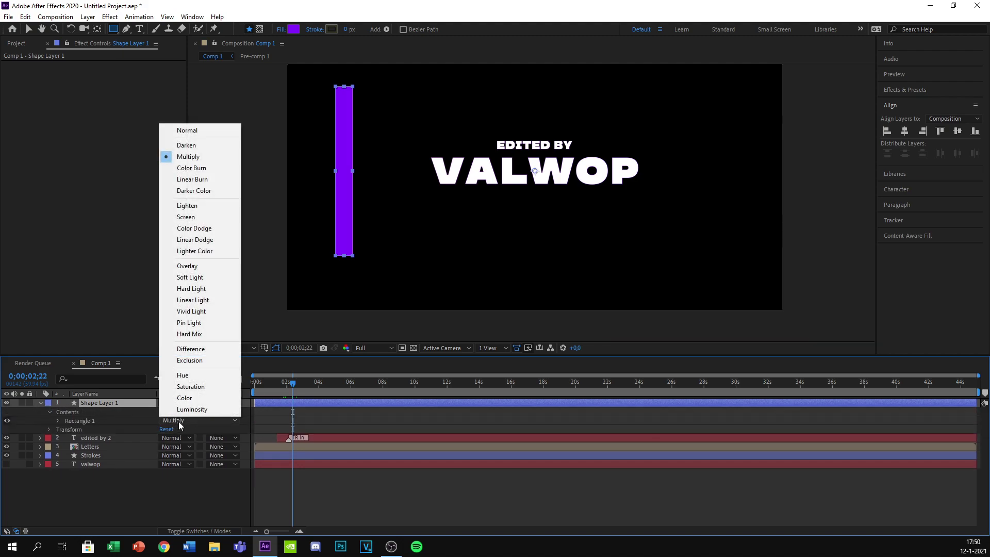
{"action": "left_click", "coordinate": [99, 403]}
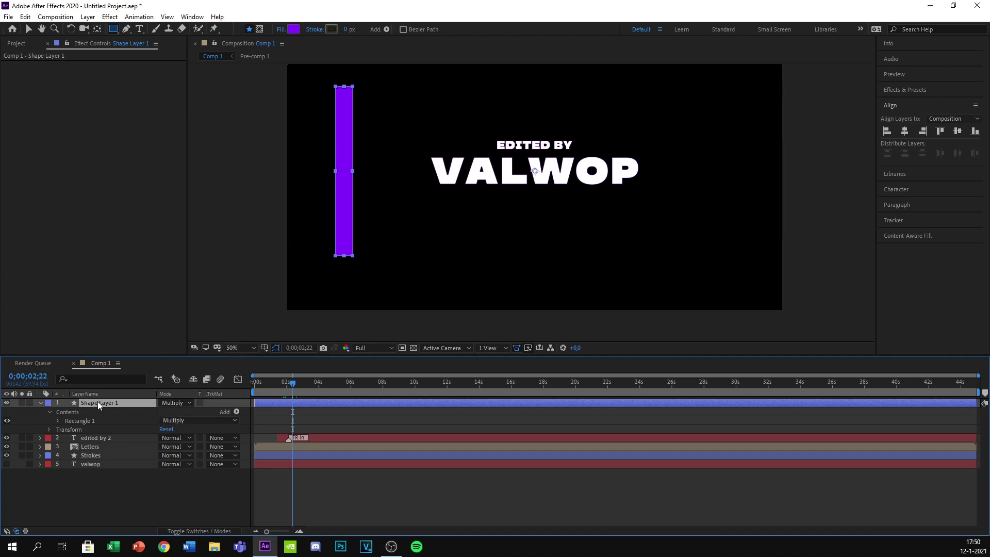
{"action": "left_click", "coordinate": [201, 421]}
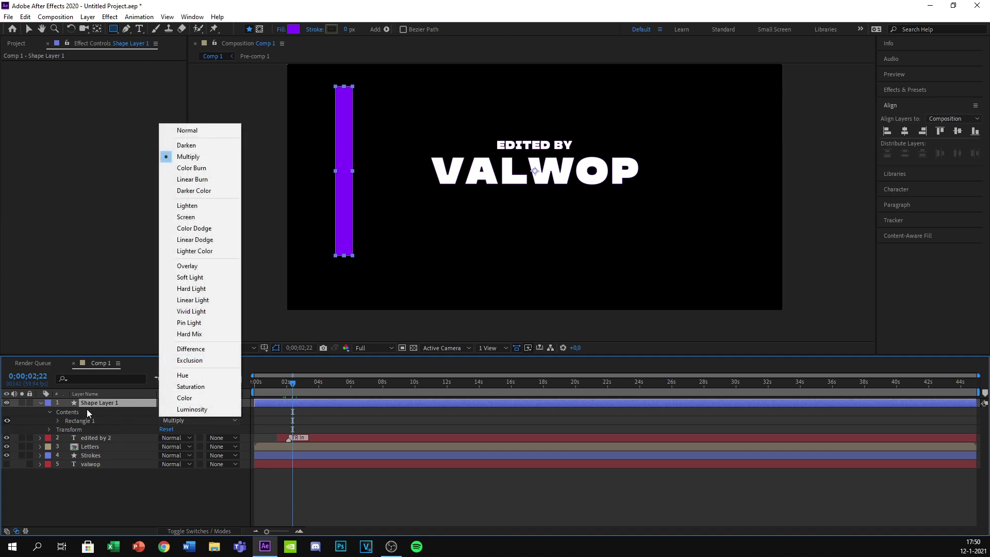
{"action": "left_click", "coordinate": [98, 401]}
{"action": "key", "text": "Delete"}
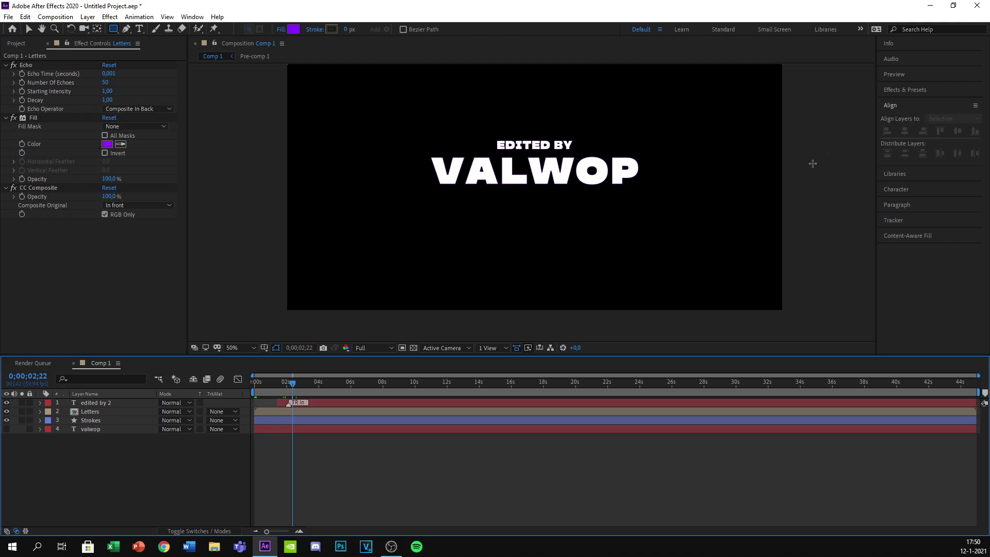
Search the effects for "light sweep" and apply CC Light Sweep to the Letters layer
{"action": "left_click", "coordinate": [928, 91]}
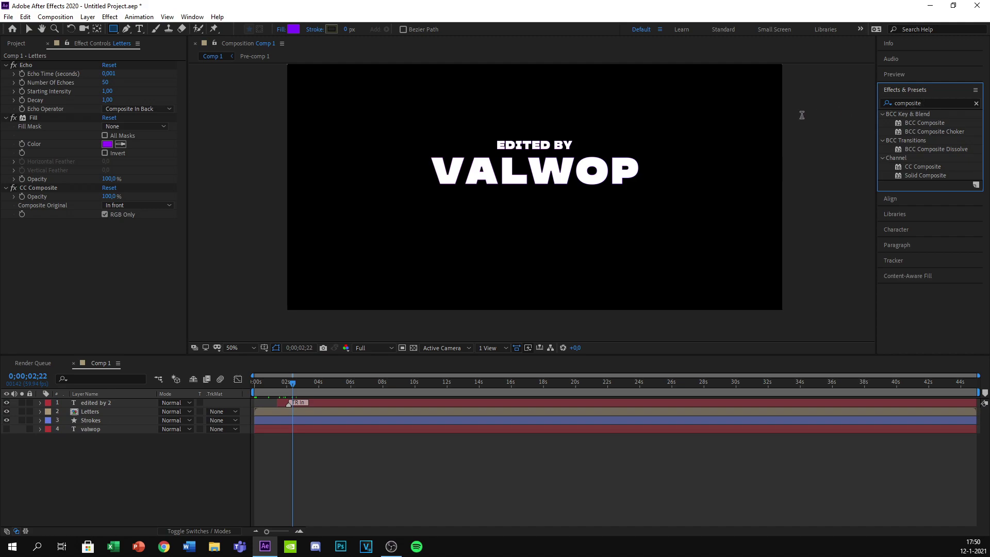
{"action": "left_click", "coordinate": [935, 105]}
{"action": "type", "text": "lgi"}
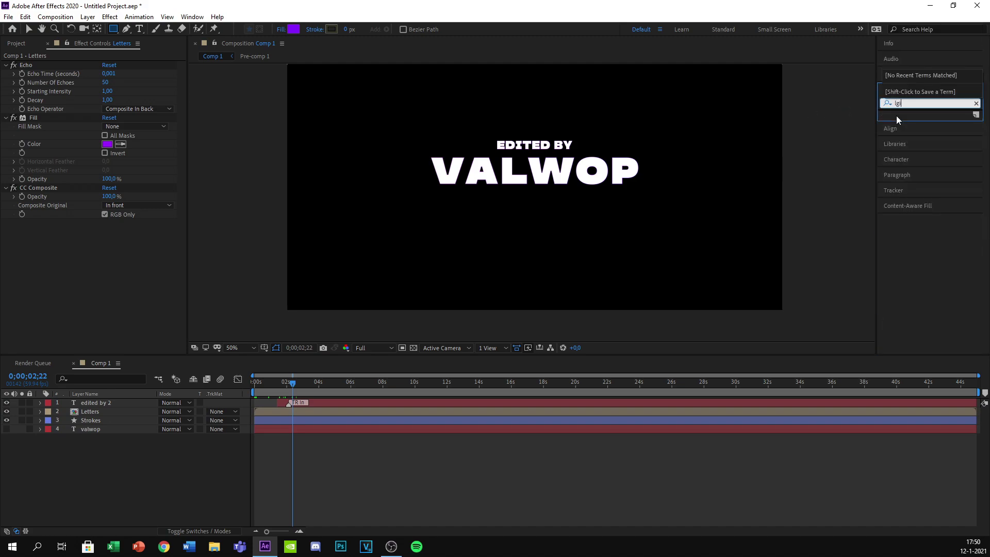
{"action": "type", "text": "ht"}
{"action": "key", "text": "BackSpace"}
{"action": "key", "text": "BackSpace"}
{"action": "key", "text": "BackSpace"}
{"action": "key", "text": "BackSpace"}
{"action": "type", "text": "igh"}
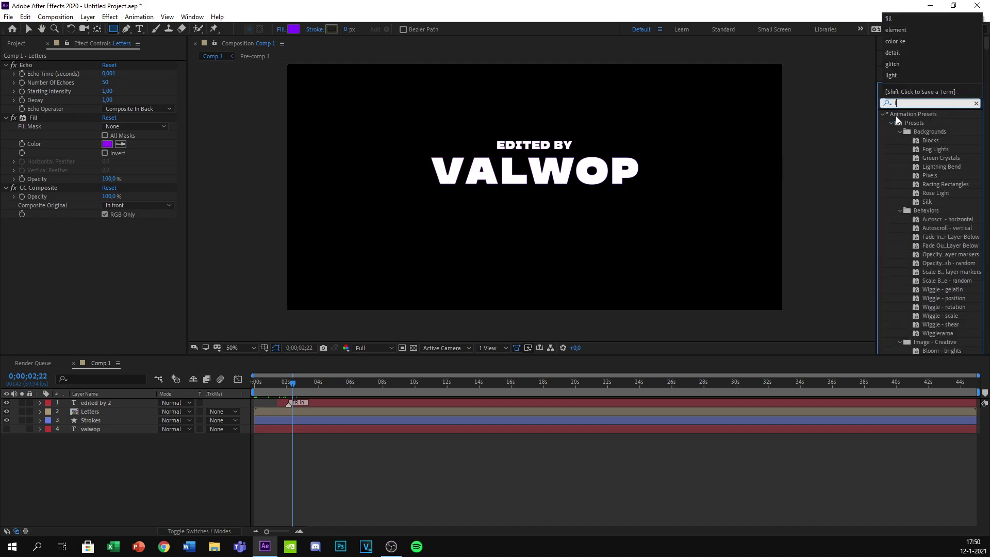
{"action": "type", "text": "t"}
{"action": "scroll", "coordinate": [934, 232], "scroll_direction": "down", "scroll_amount": 5}
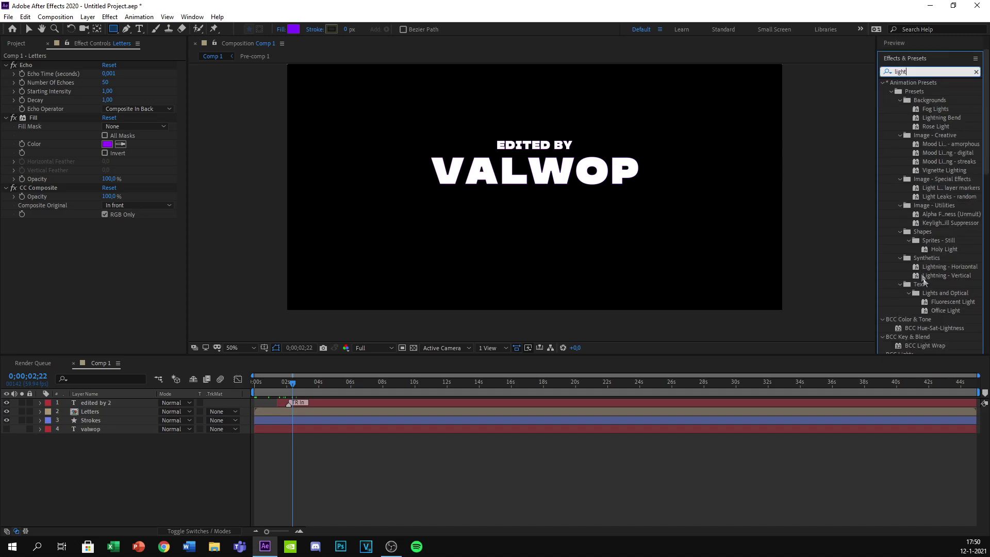
{"action": "scroll", "coordinate": [928, 324], "scroll_direction": "up", "scroll_amount": 5}
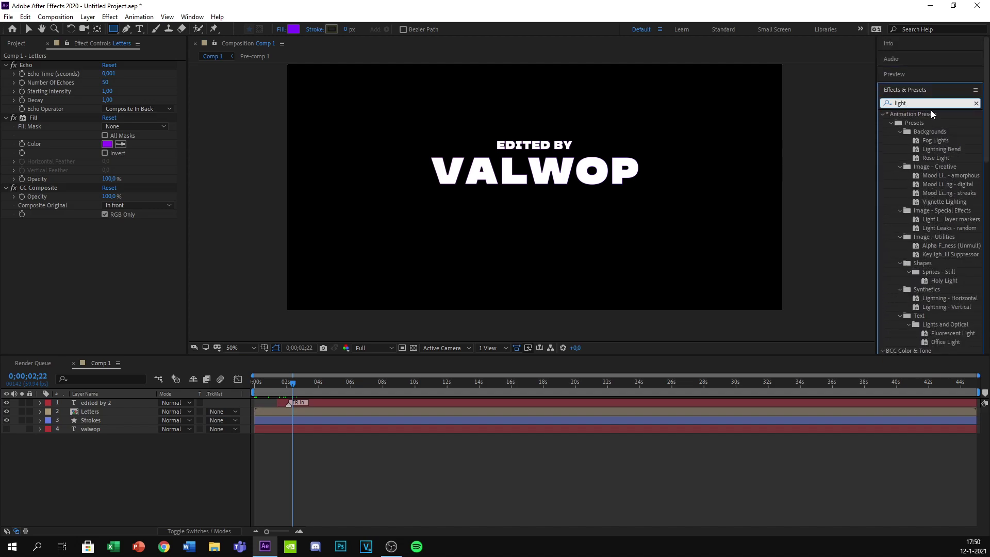
{"action": "type", "text": "sweep"}
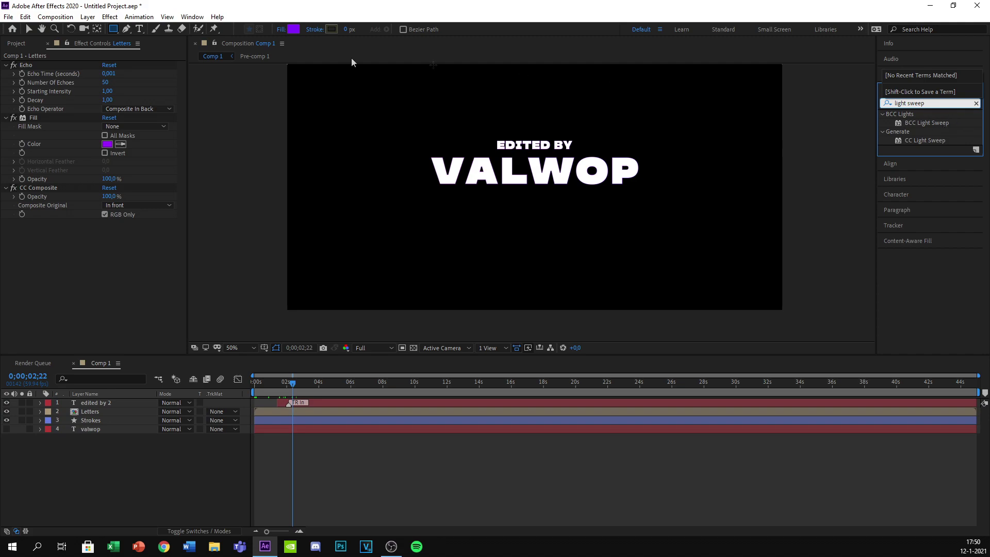
{"action": "left_click_drag", "start_coordinate": [925, 140], "coordinate": [296, 413]}
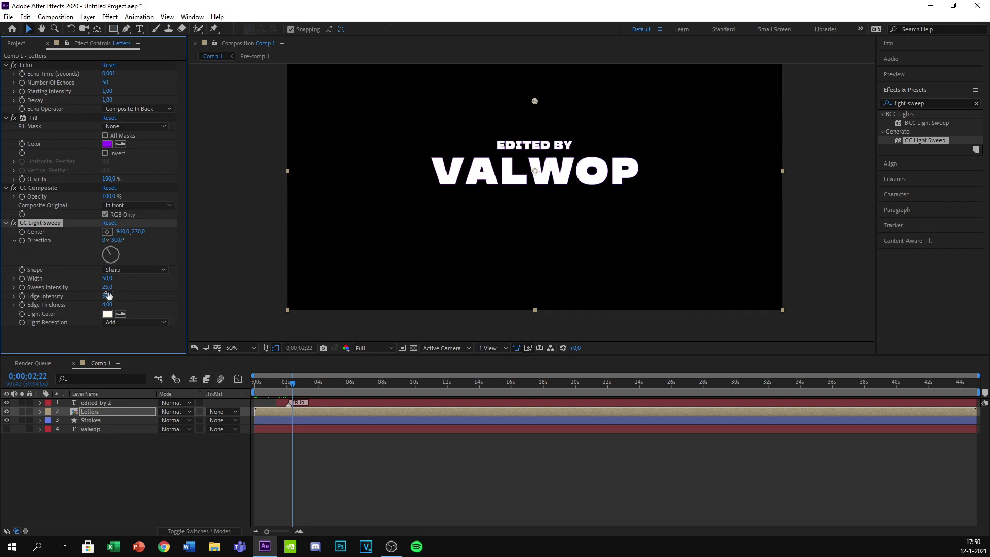
Set the light sweep's color to purple #7200FF and its light reception to Composite
{"action": "left_click", "coordinate": [107, 314]}
{"action": "left_click", "coordinate": [406, 277]}
{"action": "left_click", "coordinate": [410, 275]}
{"action": "left_click", "coordinate": [388, 245]}
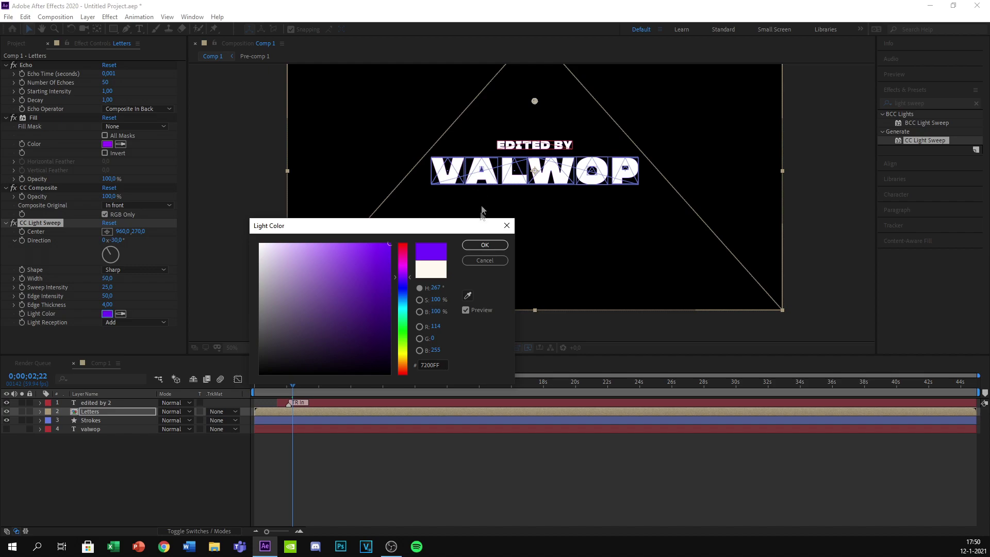
{"action": "left_click", "coordinate": [485, 245]}
{"action": "left_click", "coordinate": [116, 323]}
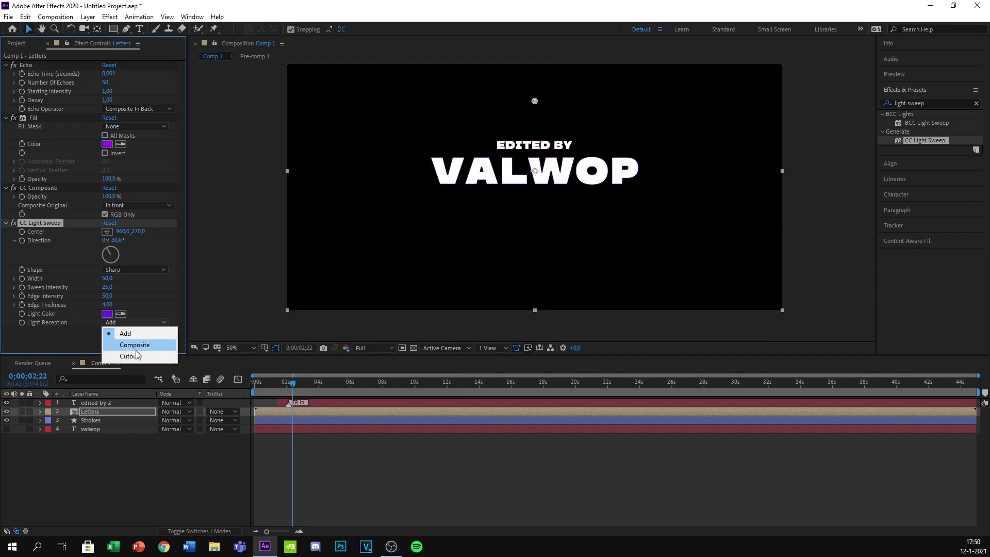
{"action": "left_click", "coordinate": [136, 348]}
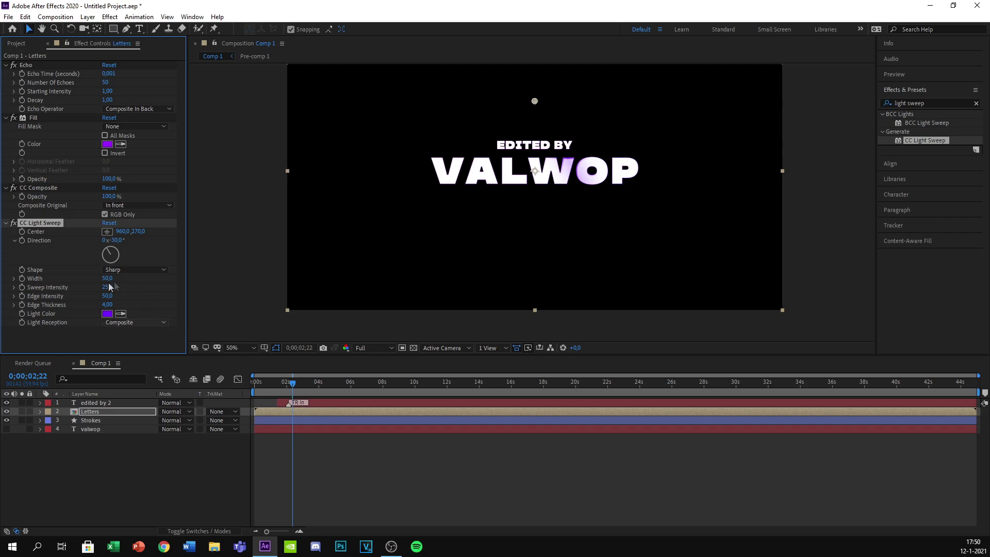
Set the direction of the CC Light Sweep on the Letters layer to +35°
{"action": "left_click_drag", "start_coordinate": [113, 258], "coordinate": [134, 219]}
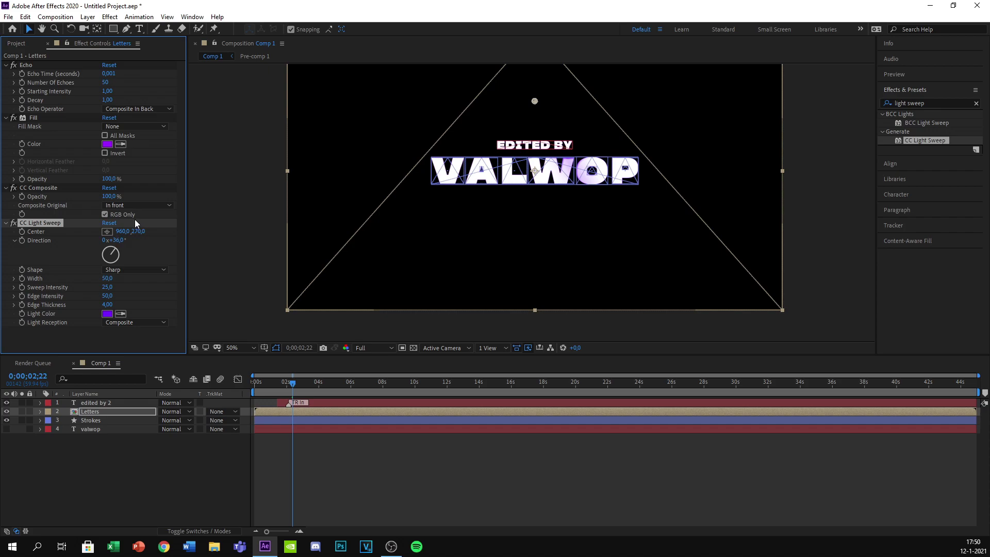
{"action": "left_click", "coordinate": [116, 240]}
{"action": "key", "text": "Return"}
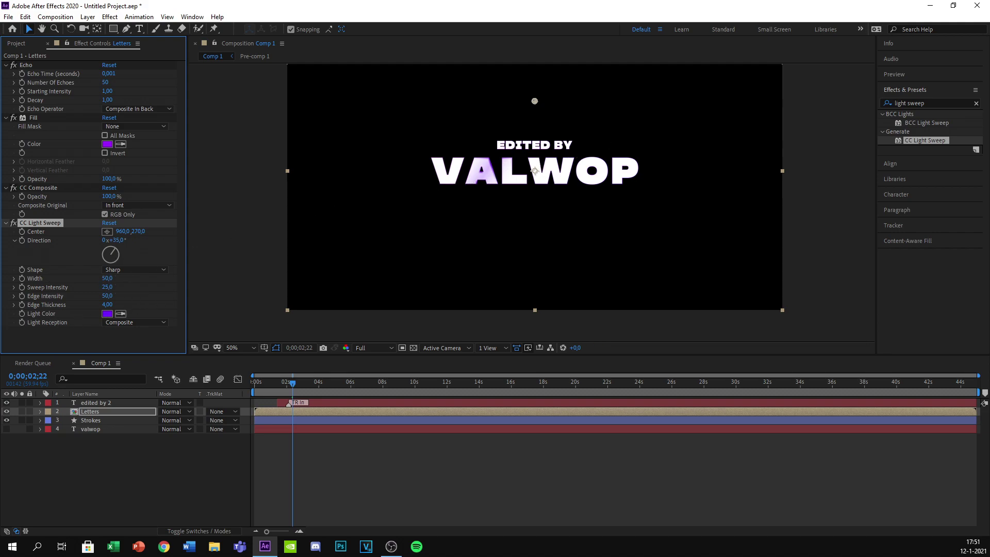
Try a sweep intensity of 80 on CC Light Sweep and undo the intensity changes
{"action": "left_click_drag", "start_coordinate": [108, 288], "coordinate": [133, 288]}
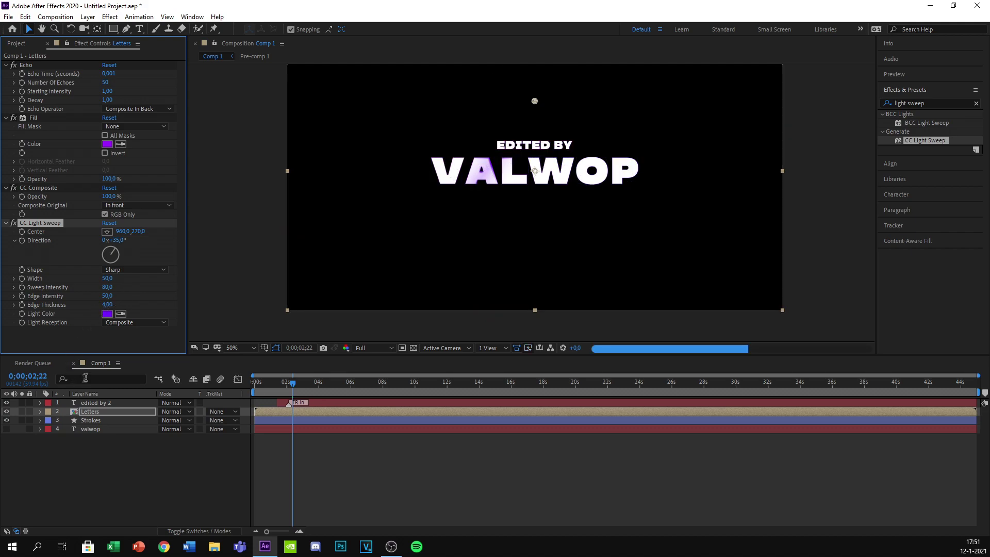
{"action": "mouse_move", "coordinate": [108, 288]}
{"action": "left_mouse_down"}
{"action": "mouse_move", "coordinate": [76, 292]}
{"action": "mouse_move", "coordinate": [103, 289]}
{"action": "mouse_move", "coordinate": [90, 289]}
{"action": "left_mouse_up"}
{"action": "key", "text": "ctrl+z"}
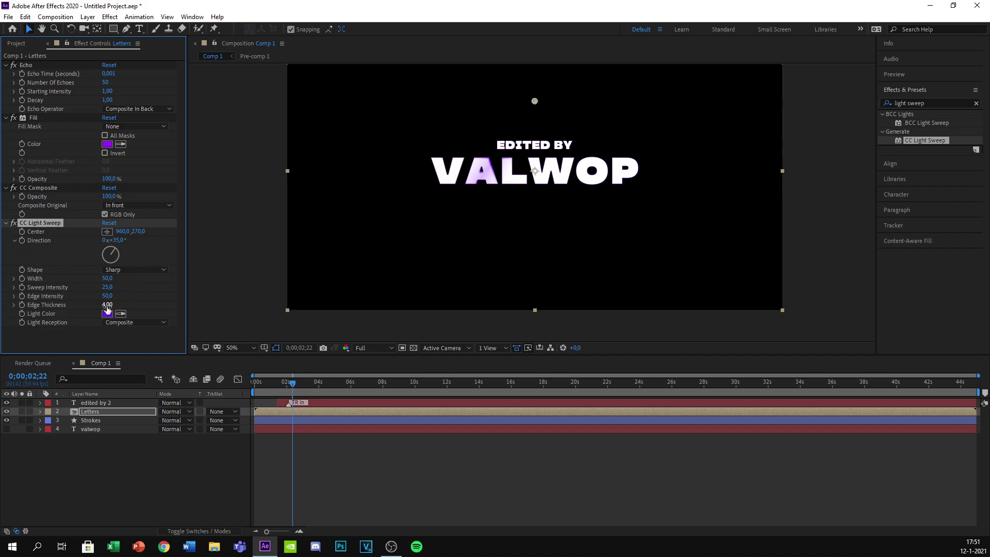
Set the light sweep's edge thickness to 8.40 and its width to 30
{"action": "left_click_drag", "start_coordinate": [107, 308], "coordinate": [121, 305]}
{"action": "key", "text": "slash"}
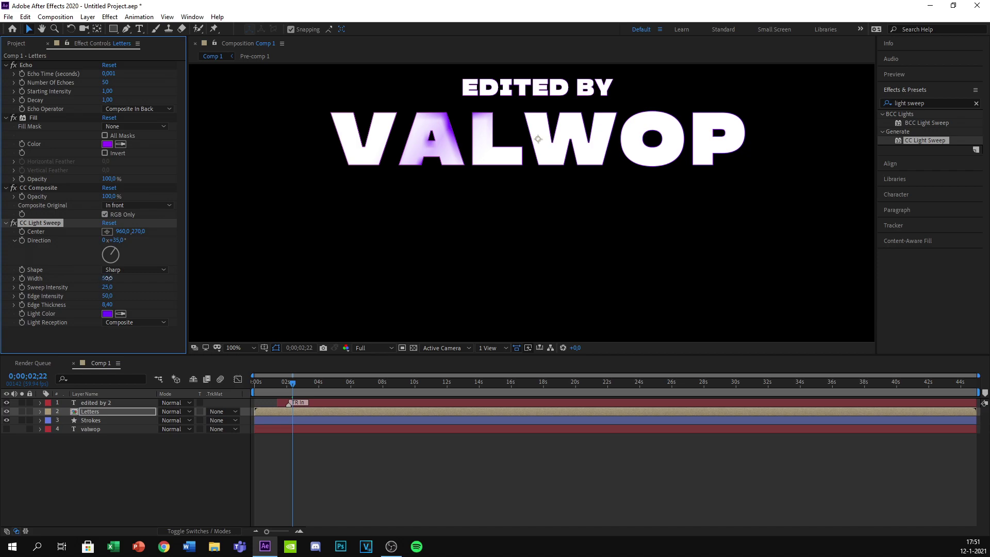
{"action": "left_click_drag", "start_coordinate": [109, 278], "coordinate": [98, 279]}
Change the light sweep's shape to Smooth and set its sweep intensity to 59
{"action": "left_click", "coordinate": [125, 270]}
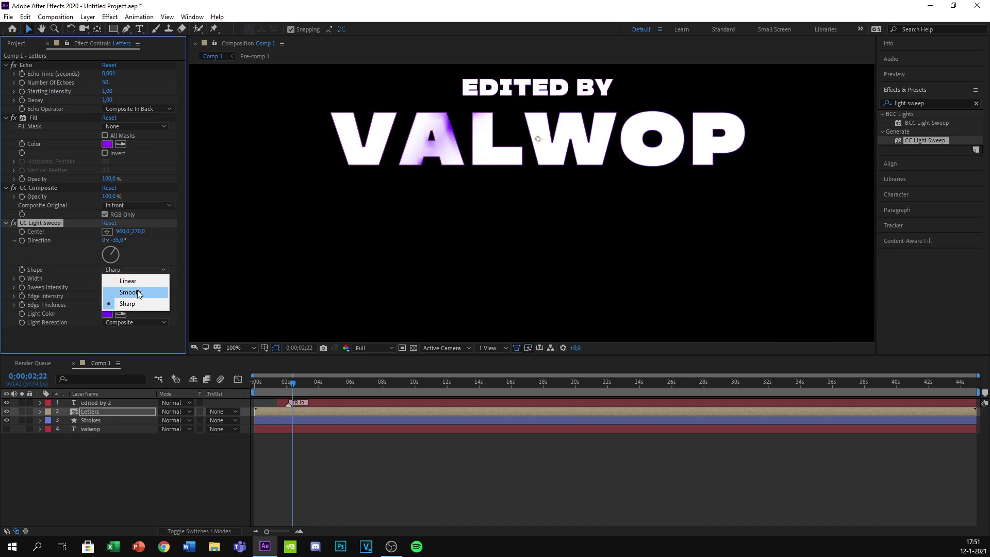
{"action": "left_click", "coordinate": [135, 292]}
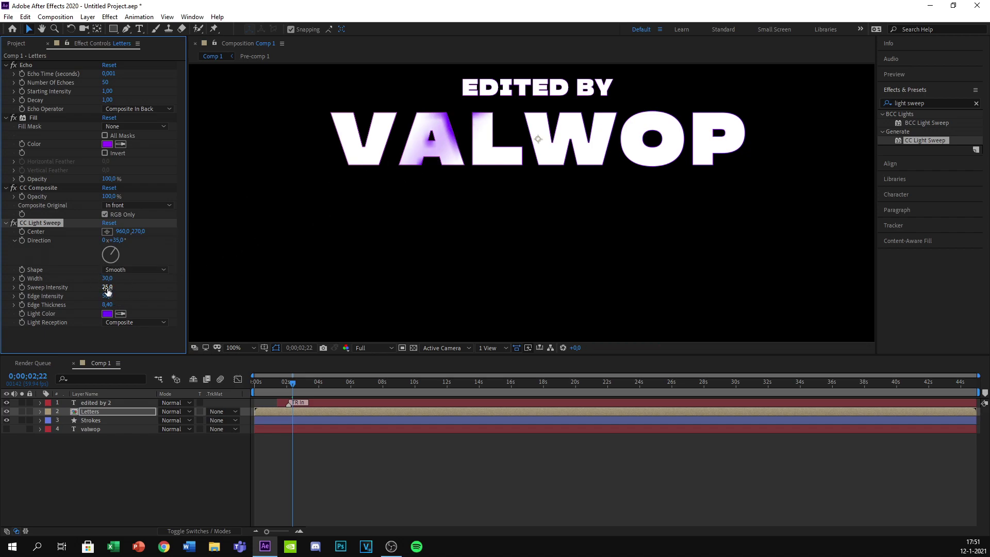
{"action": "left_click_drag", "start_coordinate": [123, 288], "coordinate": [124, 288]}
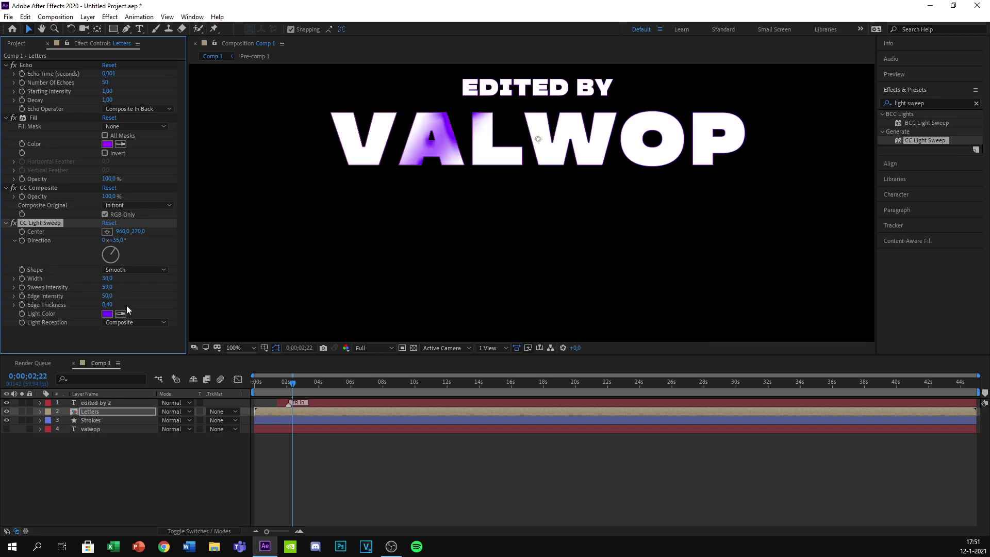
{"action": "key", "text": "comma"}
{"action": "key", "text": "comma"}
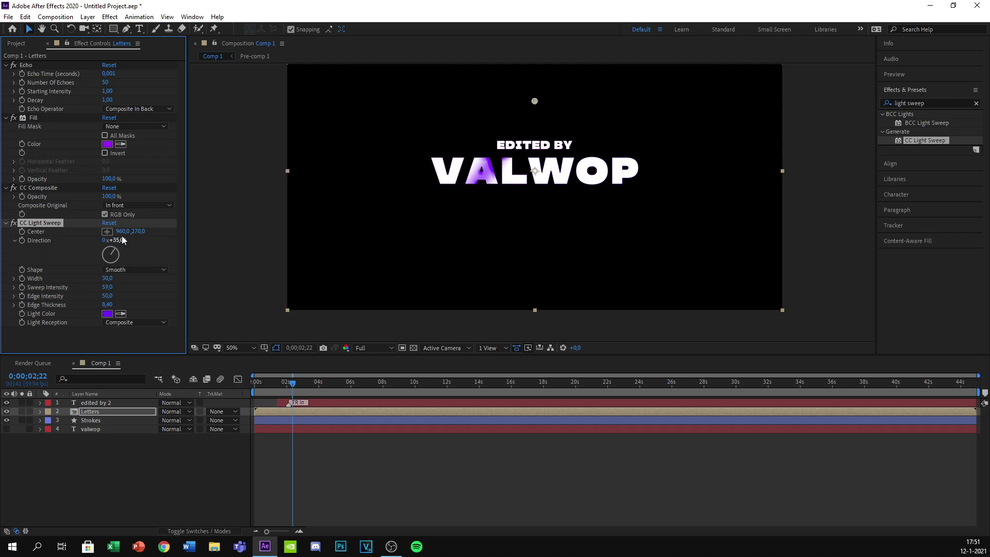
Move the light sweep's center to the left of the VALWOP text, at about 451, 540
{"action": "left_click_drag", "start_coordinate": [120, 231], "coordinate": [31, 246]}
{"action": "left_click_drag", "start_coordinate": [377, 105], "coordinate": [421, 164]}
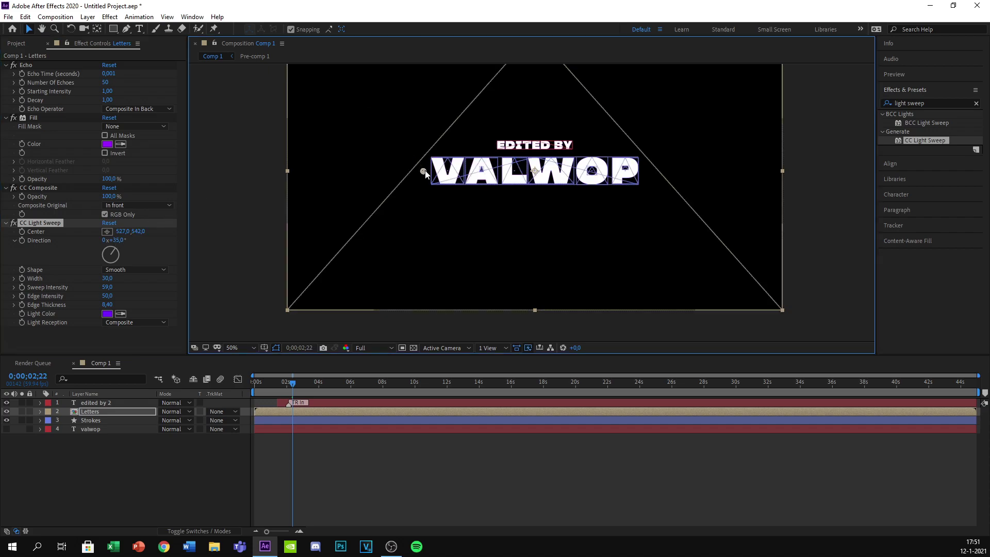
{"action": "left_click_drag", "start_coordinate": [426, 174], "coordinate": [425, 174]}
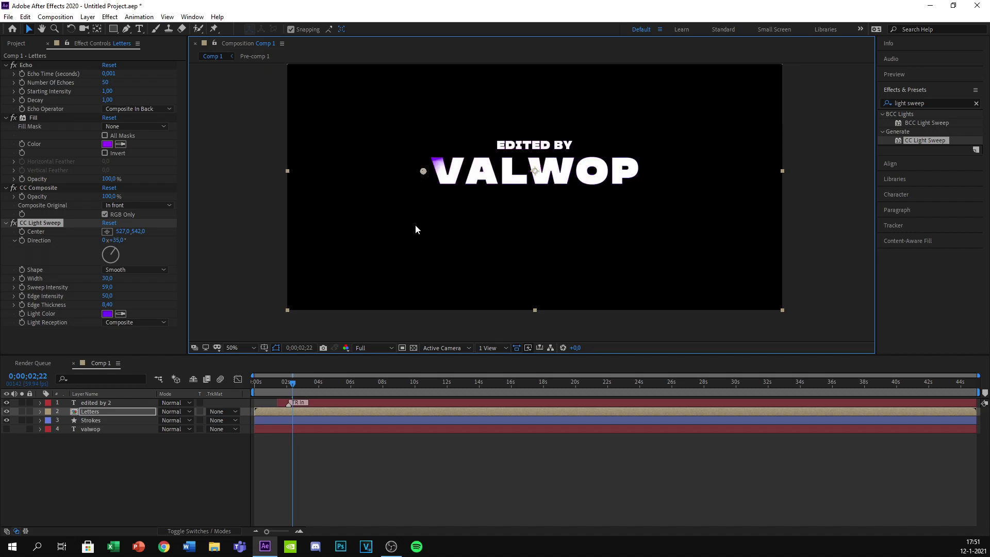
{"action": "left_click_drag", "start_coordinate": [417, 172], "coordinate": [411, 173]}
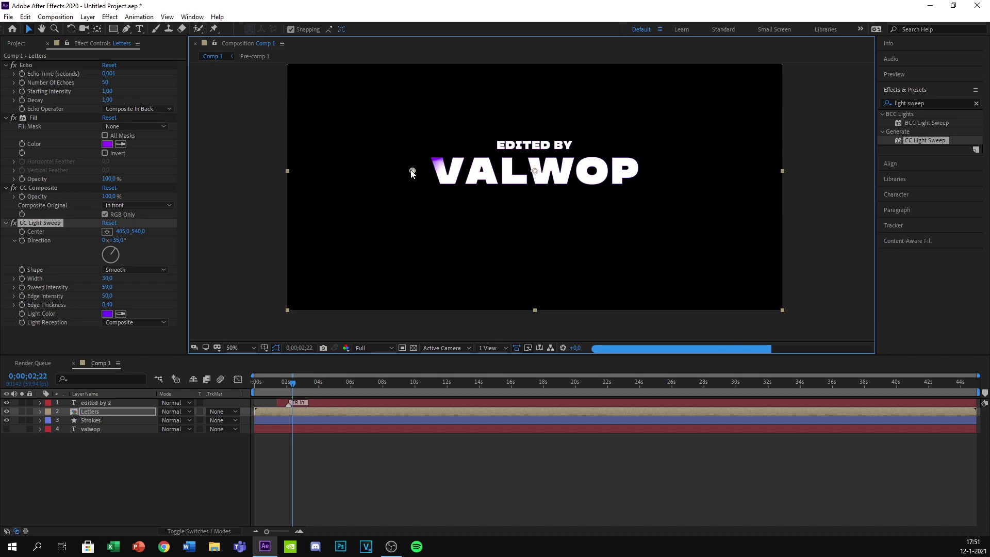
{"action": "left_click_drag", "start_coordinate": [406, 173], "coordinate": [403, 174]}
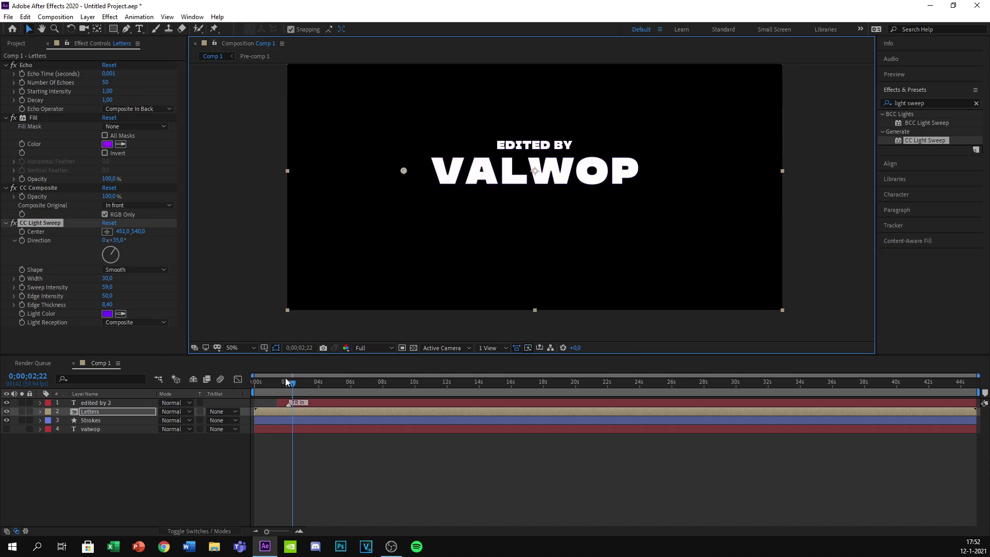
Add a starting keyframe for the light sweep's center at 0;00;02;07
{"action": "mouse_move", "coordinate": [292, 383]}
{"action": "left_mouse_down"}
{"action": "mouse_move", "coordinate": [268, 387]}
{"action": "mouse_move", "coordinate": [296, 386]}
{"action": "left_mouse_up"}
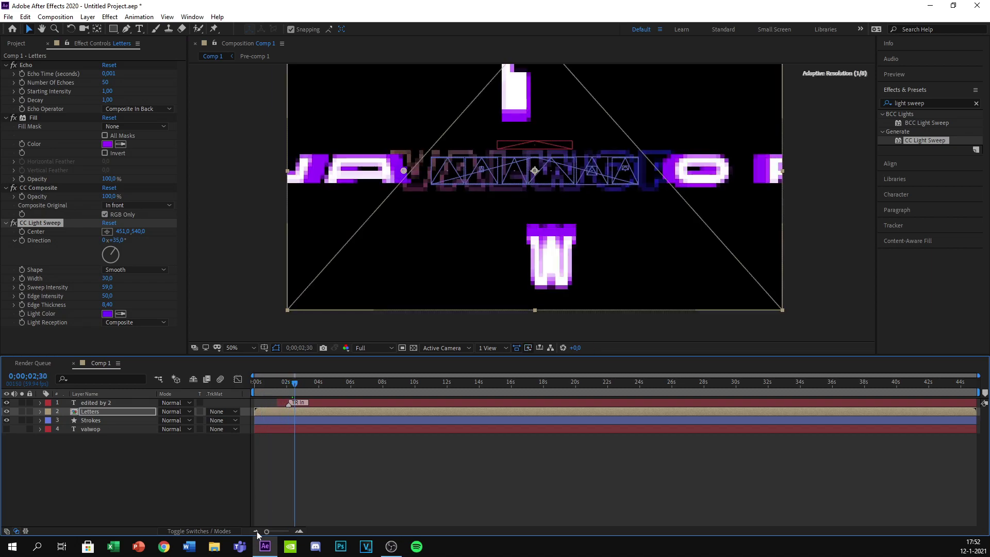
{"action": "left_click_drag", "start_coordinate": [267, 532], "coordinate": [284, 533]}
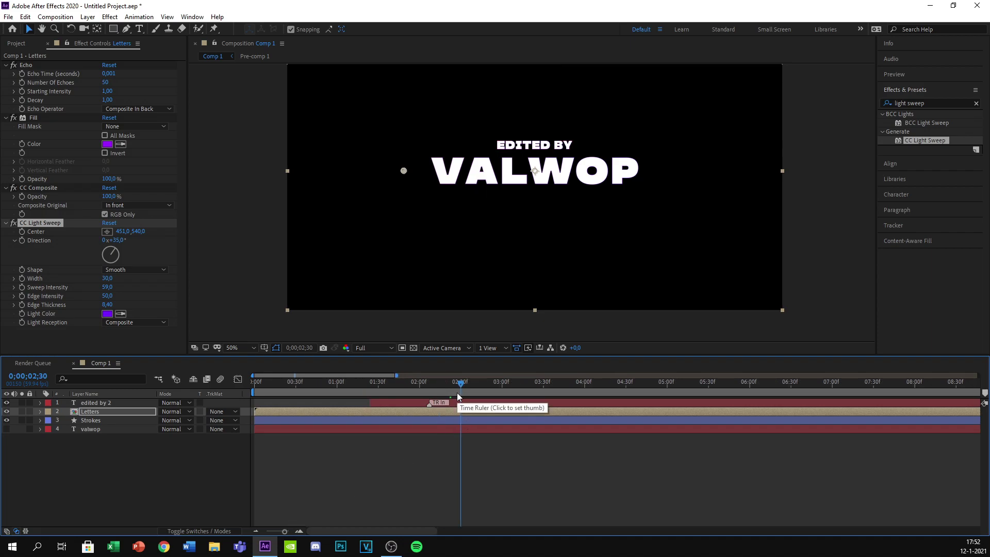
{"action": "left_click_drag", "start_coordinate": [461, 395], "coordinate": [426, 396]}
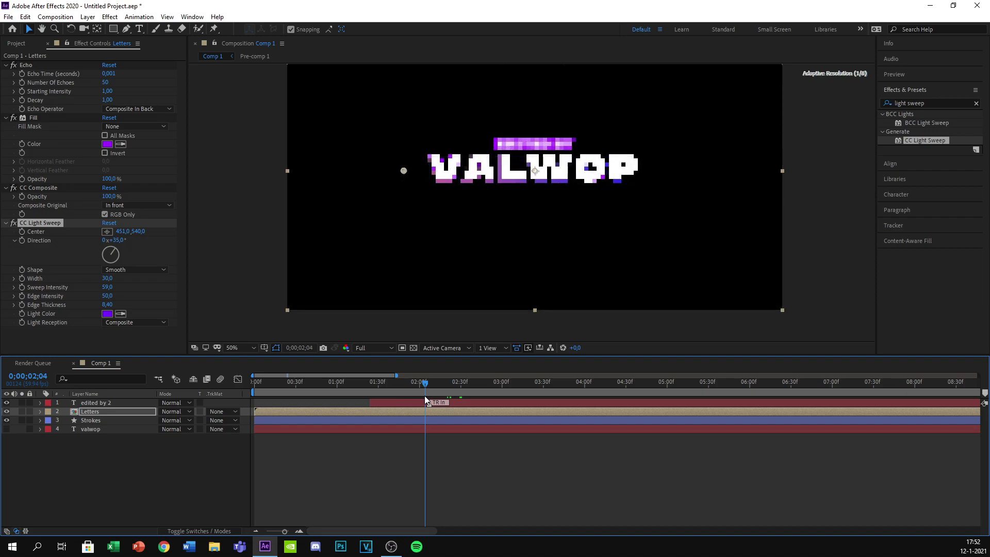
{"action": "left_click_drag", "start_coordinate": [431, 382], "coordinate": [429, 390]}
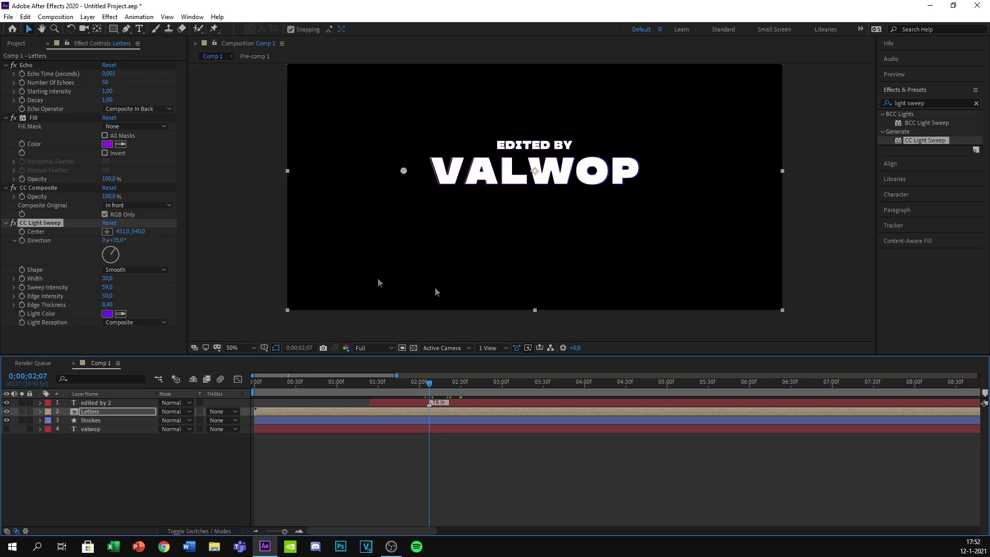
{"action": "left_click", "coordinate": [21, 233]}
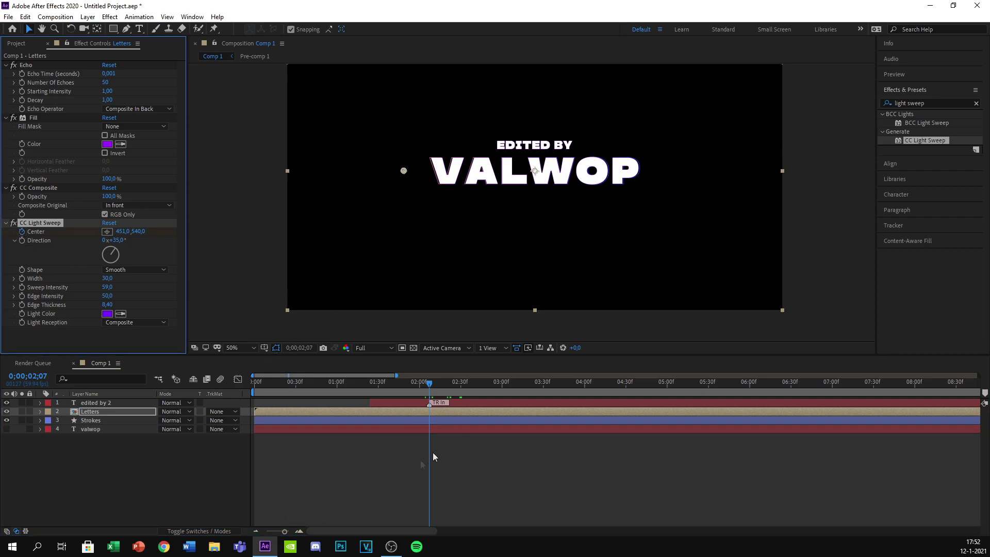
At 0;00;02;30, move the light sweep's center to the right of the VALWOP text, at about 1391, 540
{"action": "left_click_drag", "start_coordinate": [431, 390], "coordinate": [450, 390]}
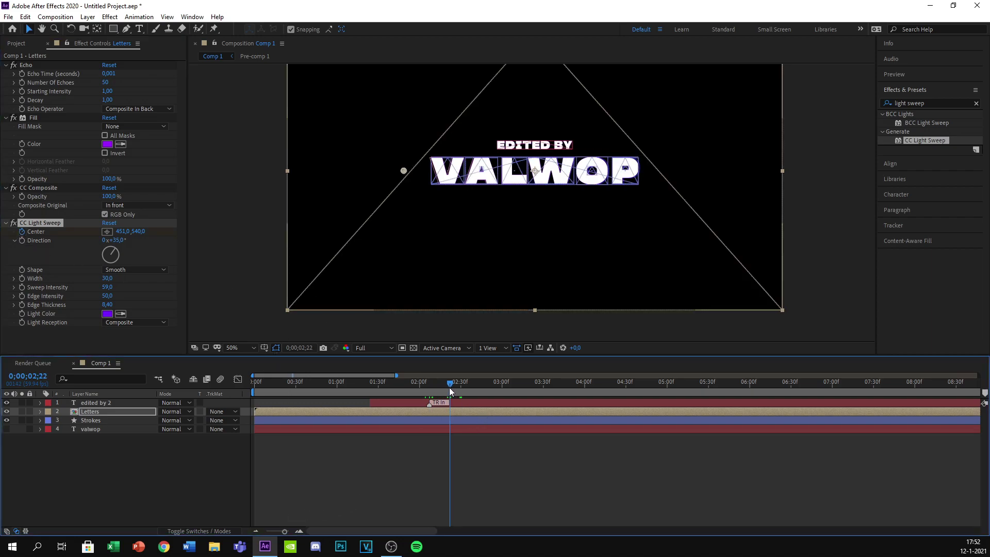
{"action": "left_click_drag", "start_coordinate": [287, 535], "coordinate": [286, 536]}
{"action": "left_click_drag", "start_coordinate": [560, 386], "coordinate": [564, 384]}
{"action": "left_click_drag", "start_coordinate": [286, 535], "coordinate": [290, 536]}
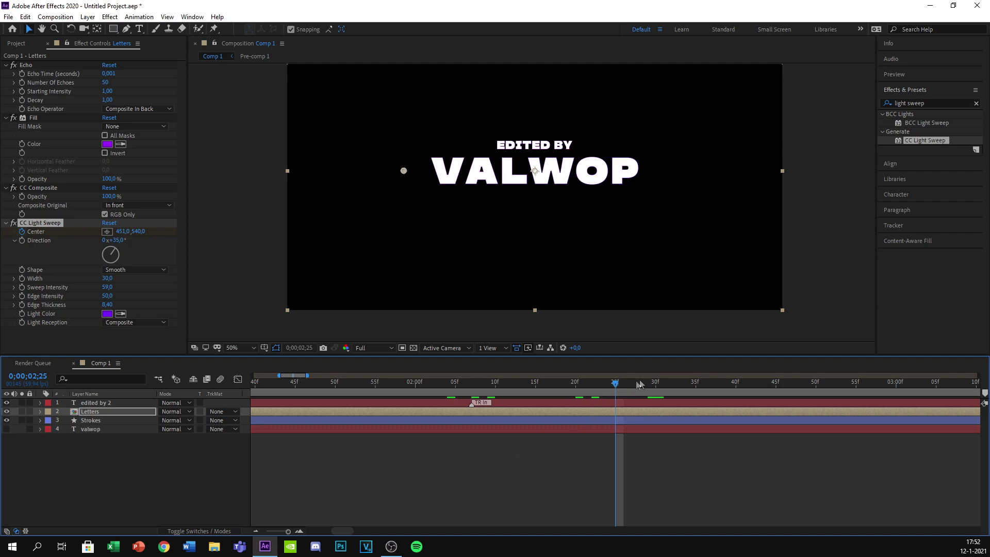
{"action": "left_click_drag", "start_coordinate": [629, 389], "coordinate": [655, 387]}
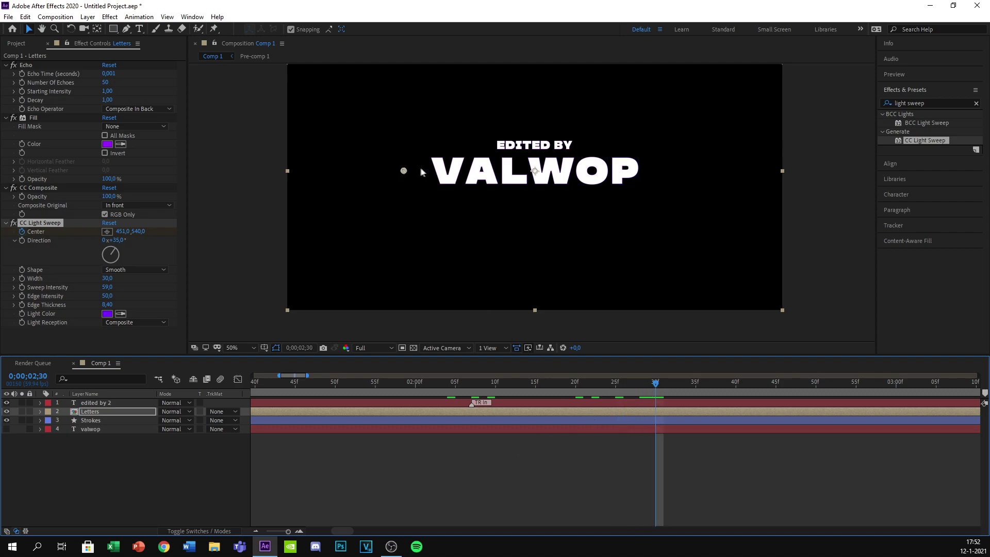
{"action": "left_click_drag", "start_coordinate": [404, 170], "coordinate": [646, 173]}
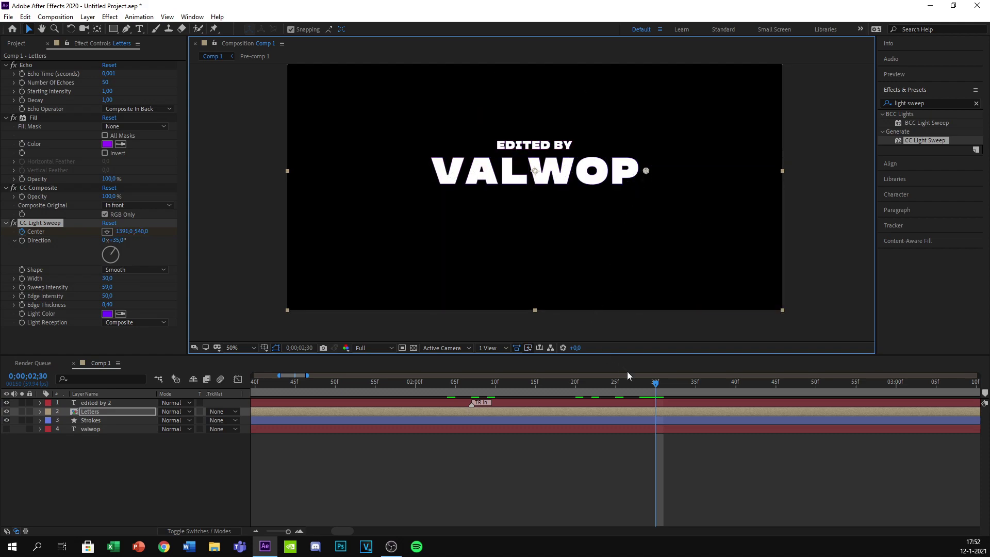
Scrub the sweep's end and shift its center at 0;00;02;30 farther right, to about 1463, 544
{"action": "left_click_drag", "start_coordinate": [656, 386], "coordinate": [630, 389]}
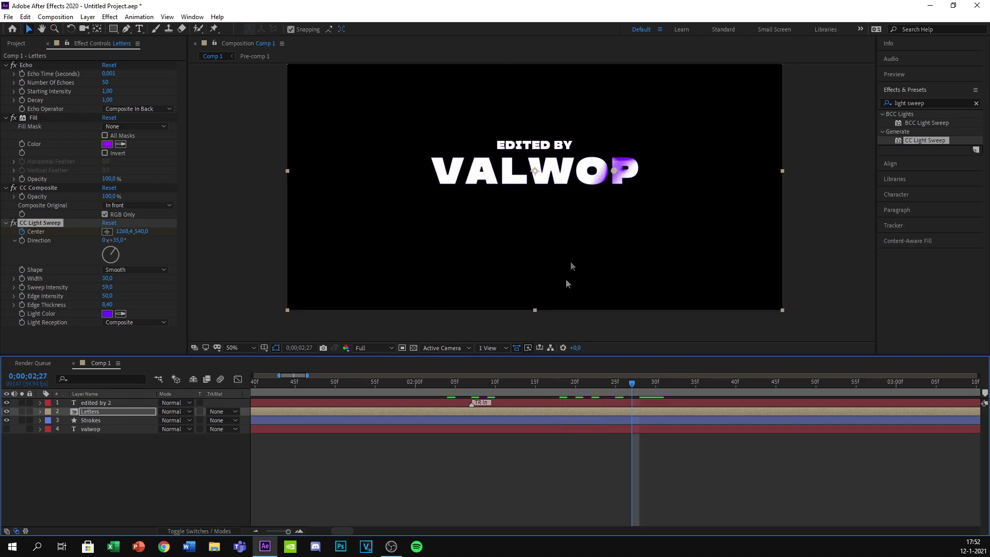
{"action": "left_click_drag", "start_coordinate": [633, 382], "coordinate": [665, 385]}
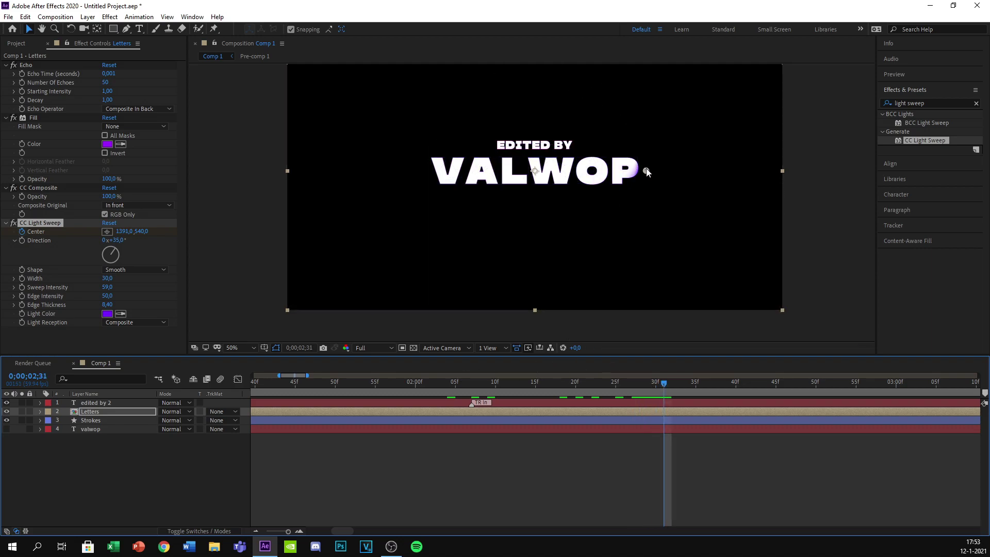
{"action": "left_click_drag", "start_coordinate": [663, 385], "coordinate": [659, 382]}
{"action": "left_click_drag", "start_coordinate": [648, 176], "coordinate": [666, 175]}
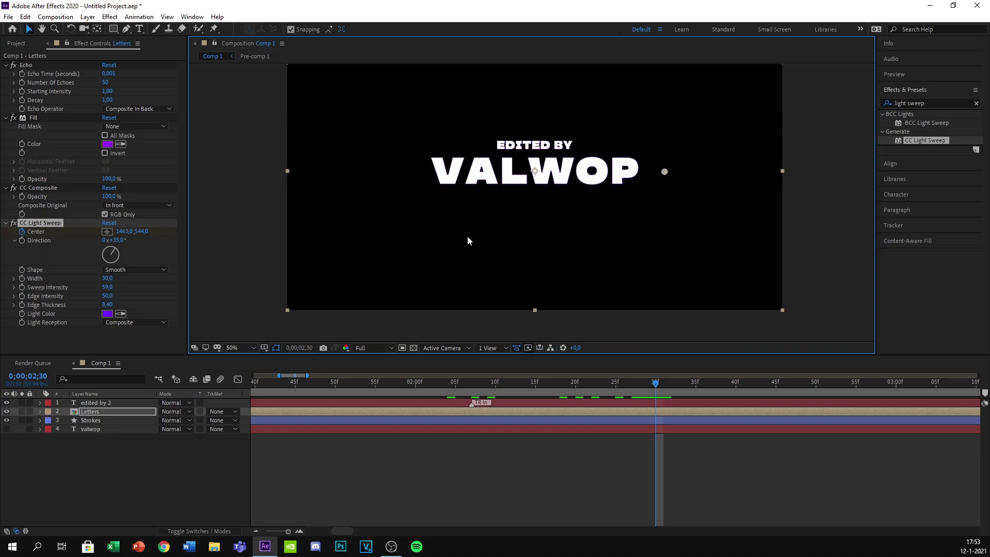
Copy the CC Light Sweep effect from the Letters layer to the edited by 2 layer at 0;00;02;07
{"action": "right_click", "coordinate": [49, 223]}
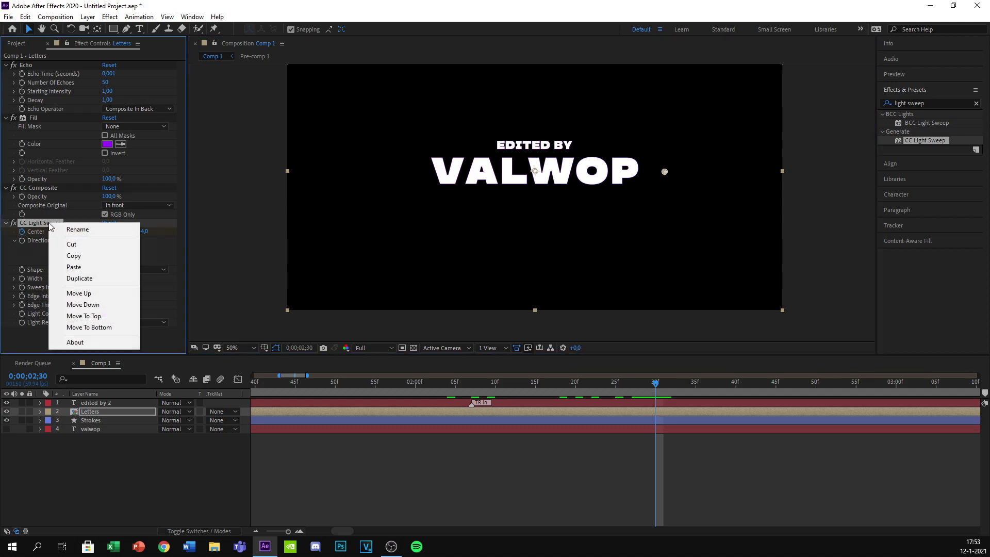
{"action": "left_click", "coordinate": [74, 256]}
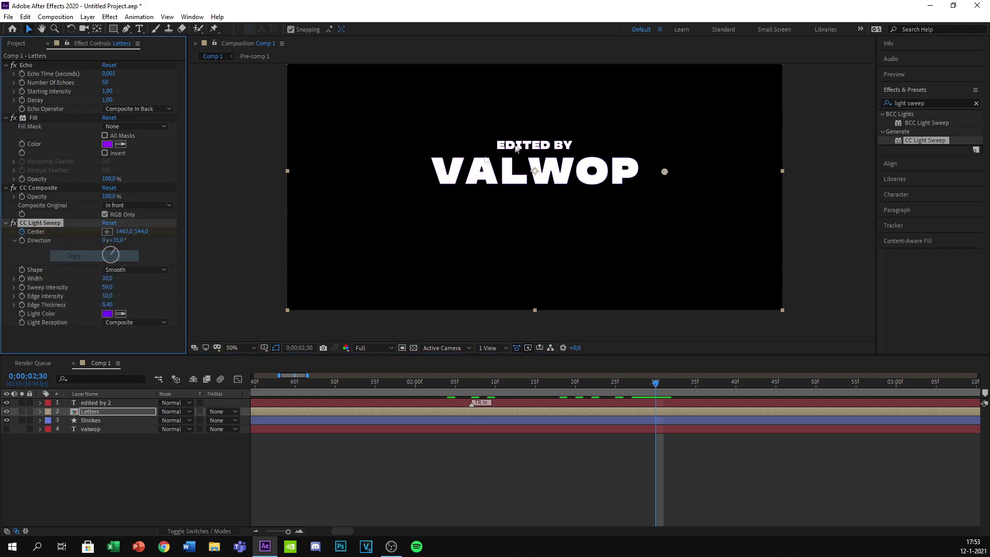
{"action": "left_click_drag", "start_coordinate": [656, 412], "coordinate": [471, 412]}
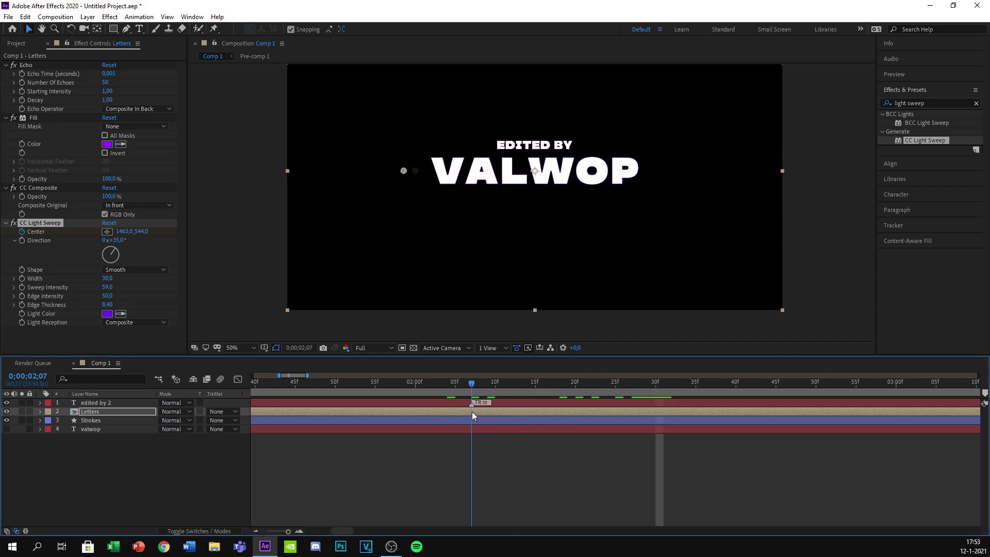
{"action": "left_click", "coordinate": [460, 401]}
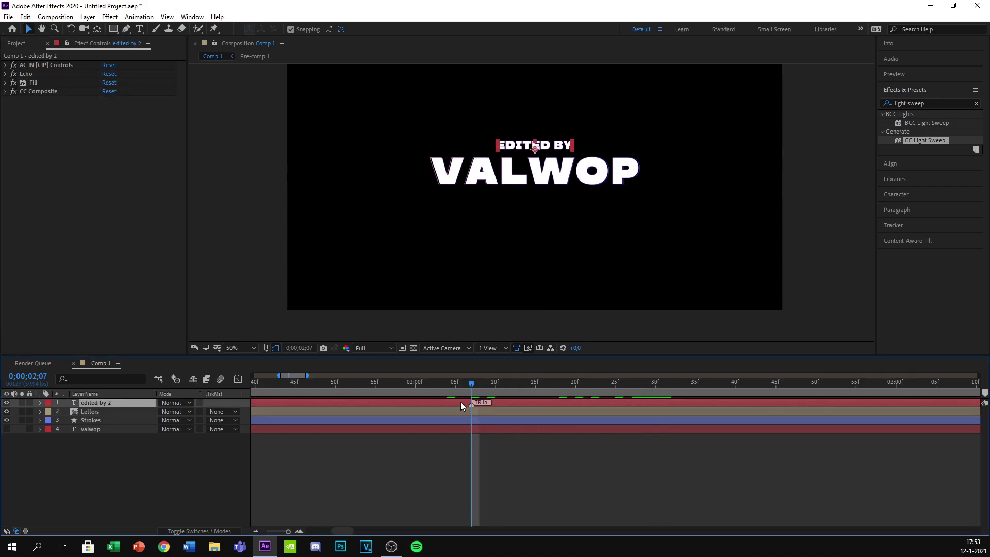
{"action": "left_click_drag", "start_coordinate": [135, 201], "coordinate": [143, 203]}
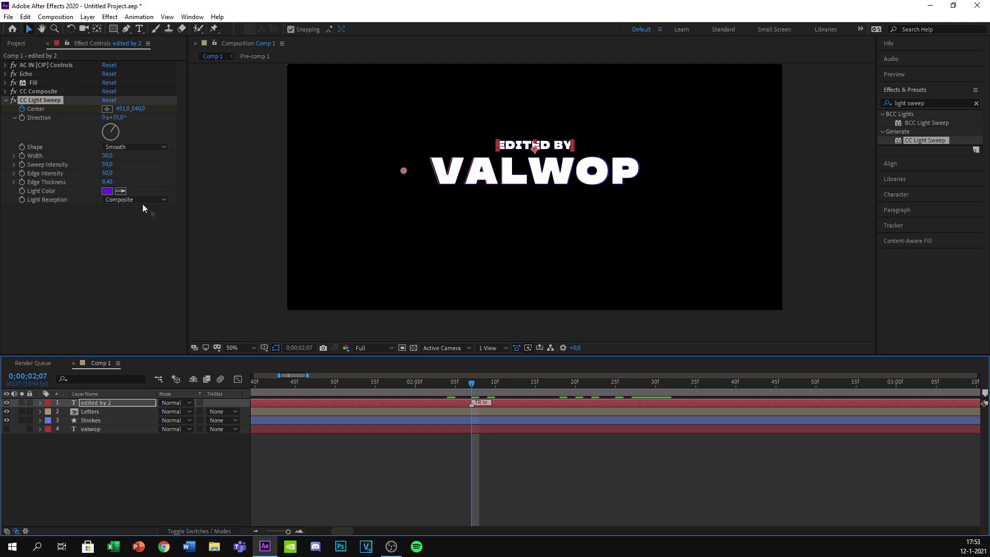
Set the edited by 2 sweep's center to about 771, 442 at 0;00;02;07 and about 1187, 440 at 0;00;02;30
{"action": "left_click_drag", "start_coordinate": [402, 173], "coordinate": [485, 149]}
{"action": "left_click_drag", "start_coordinate": [488, 385], "coordinate": [655, 401]}
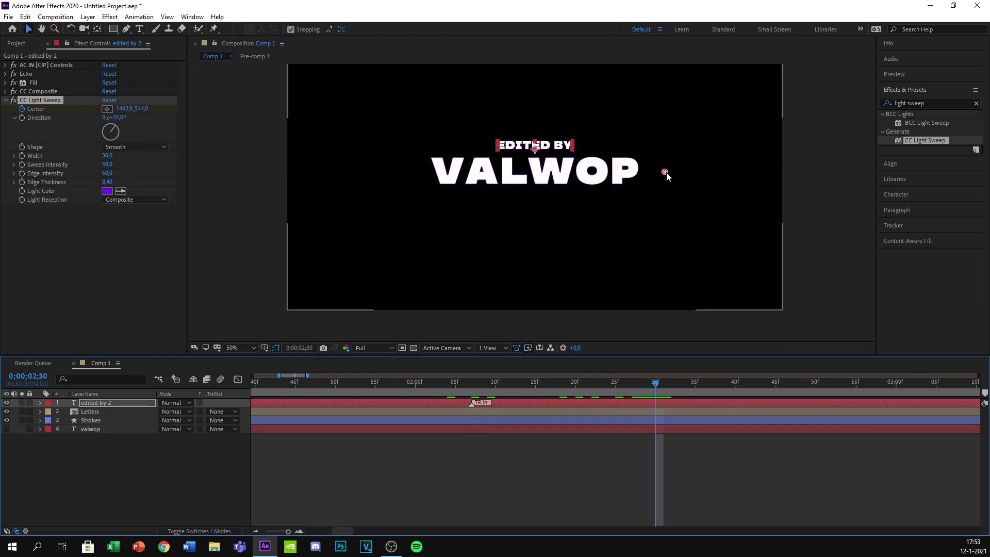
{"action": "left_click_drag", "start_coordinate": [667, 172], "coordinate": [594, 150]}
{"action": "key", "text": "period"}
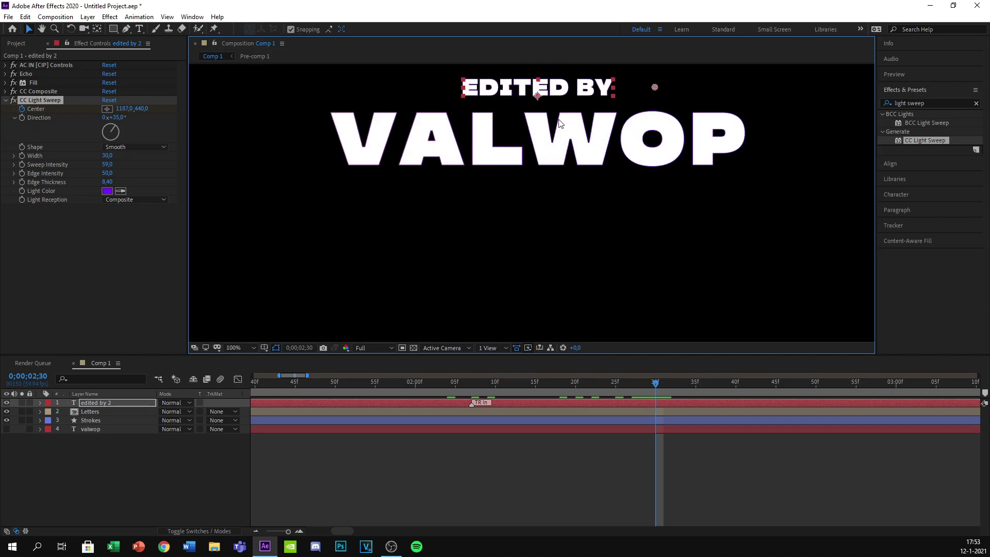
{"action": "key", "text": "comma"}
Shift the edited by 2 sweep's starting center at 0;00;02;07 farther left to about 717, 444, checking the motion by scrubbing
{"action": "left_click_drag", "start_coordinate": [653, 401], "coordinate": [531, 401]}
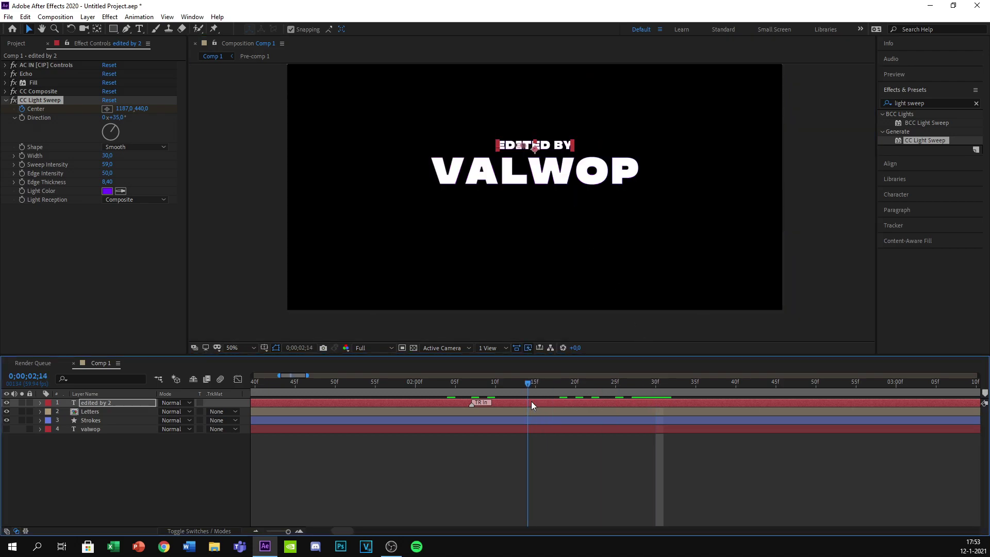
{"action": "key", "text": "period"}
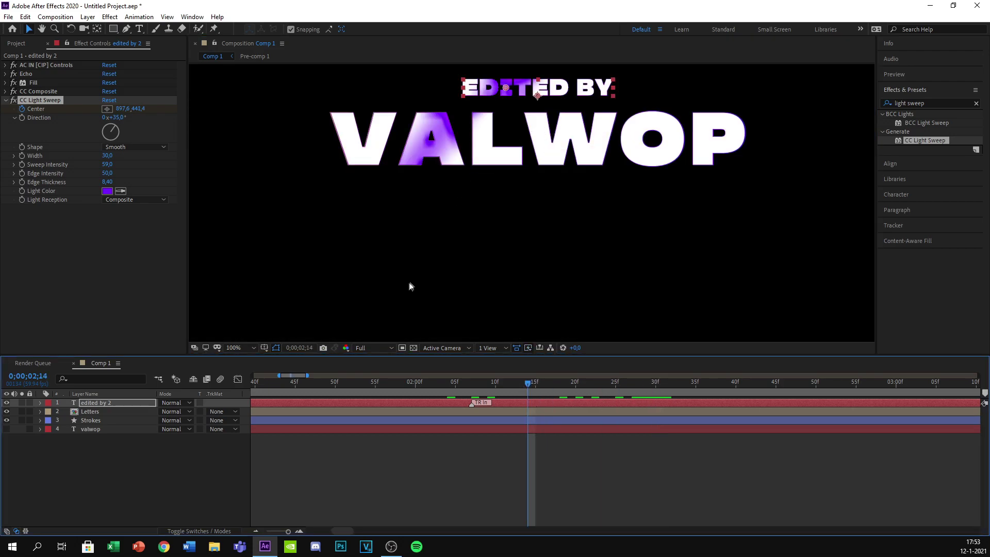
{"action": "left_click_drag", "start_coordinate": [528, 384], "coordinate": [518, 402]}
{"action": "key", "text": "comma"}
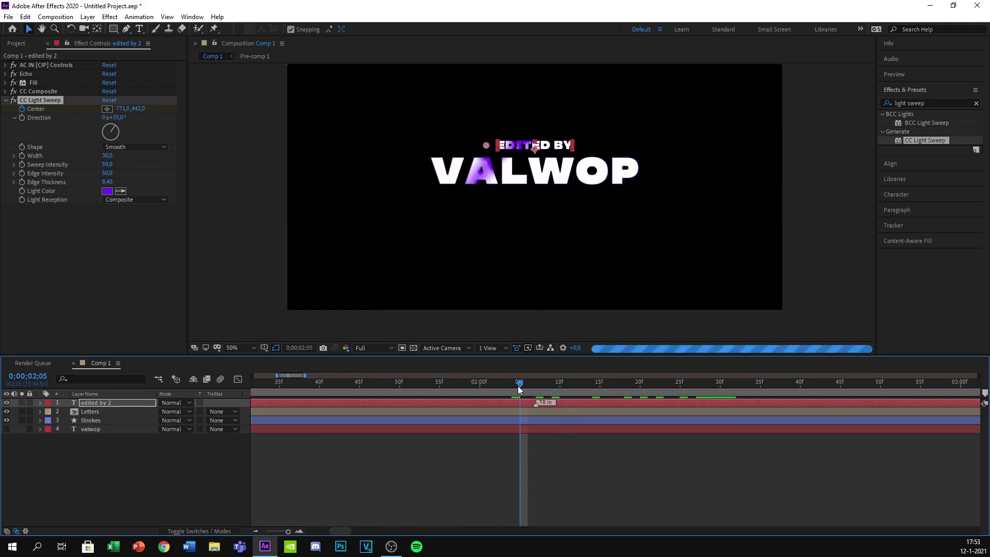
{"action": "key", "text": "period"}
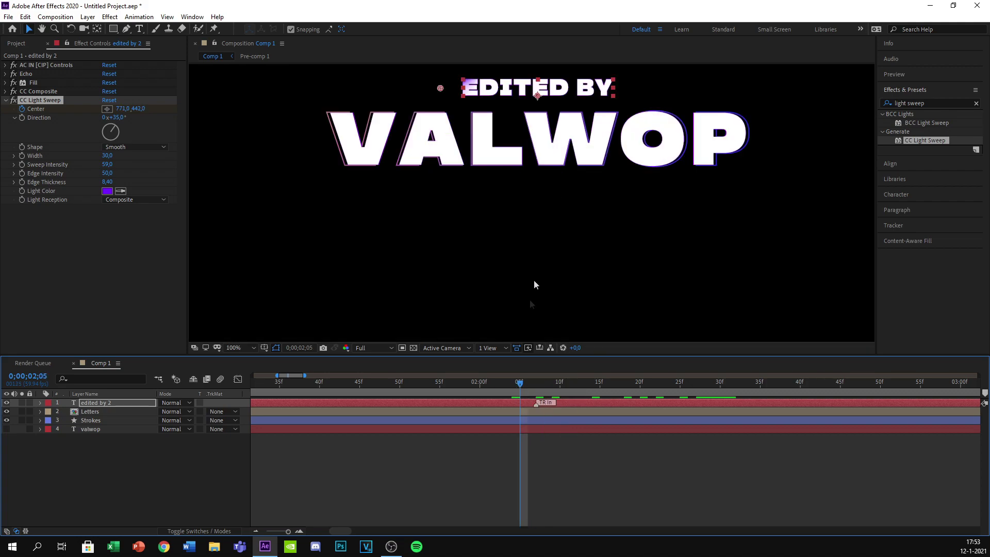
{"action": "left_click", "coordinate": [536, 385]}
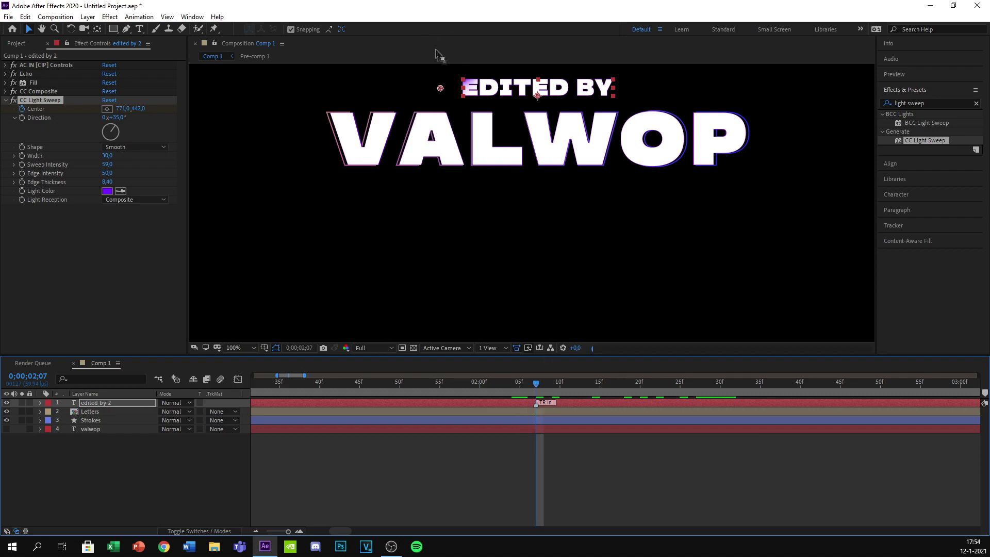
{"action": "left_click", "coordinate": [438, 90]}
{"action": "left_click_drag", "start_coordinate": [438, 90], "coordinate": [433, 91]}
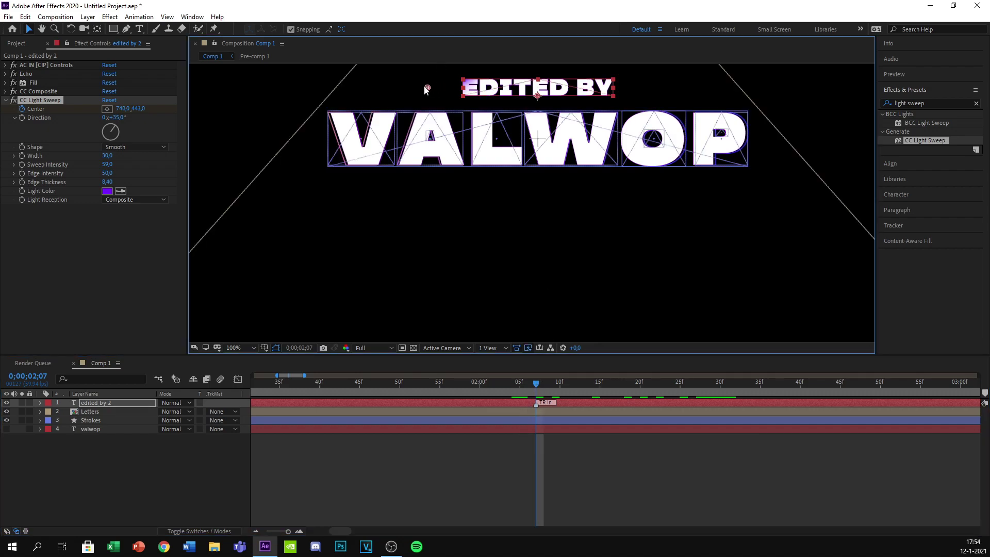
{"action": "left_click_drag", "start_coordinate": [413, 91], "coordinate": [412, 91]}
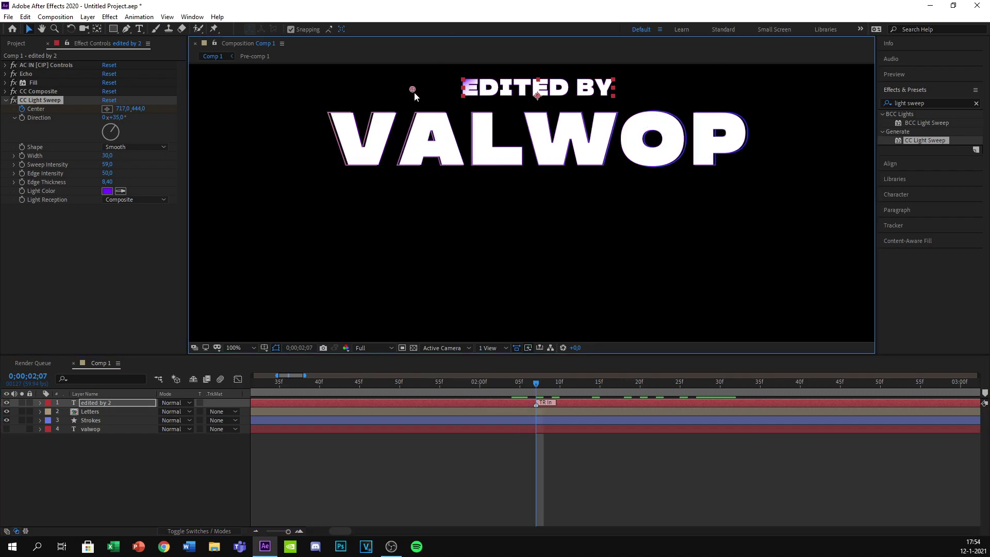
{"action": "left_click_drag", "start_coordinate": [534, 393], "coordinate": [637, 403]}
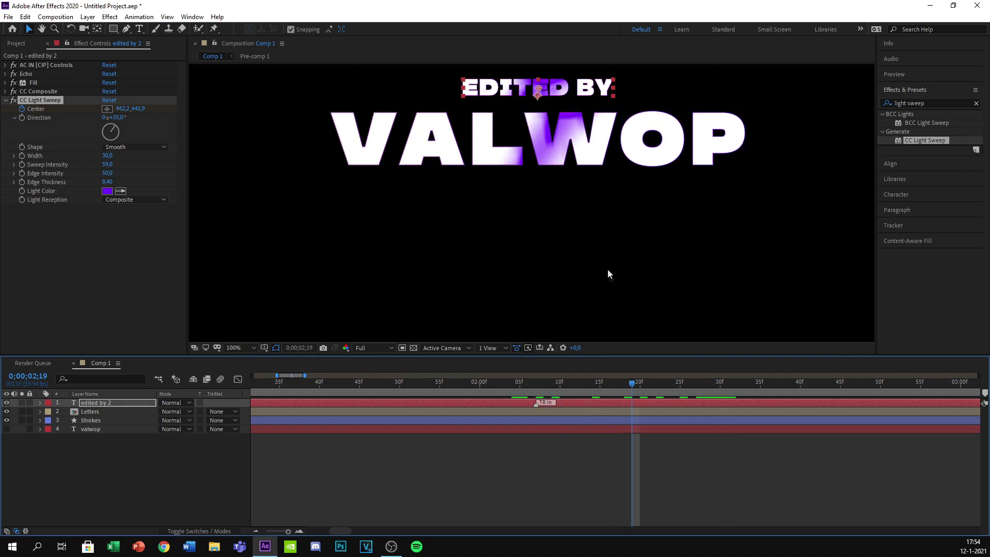
{"action": "left_click_drag", "start_coordinate": [631, 382], "coordinate": [720, 391]}
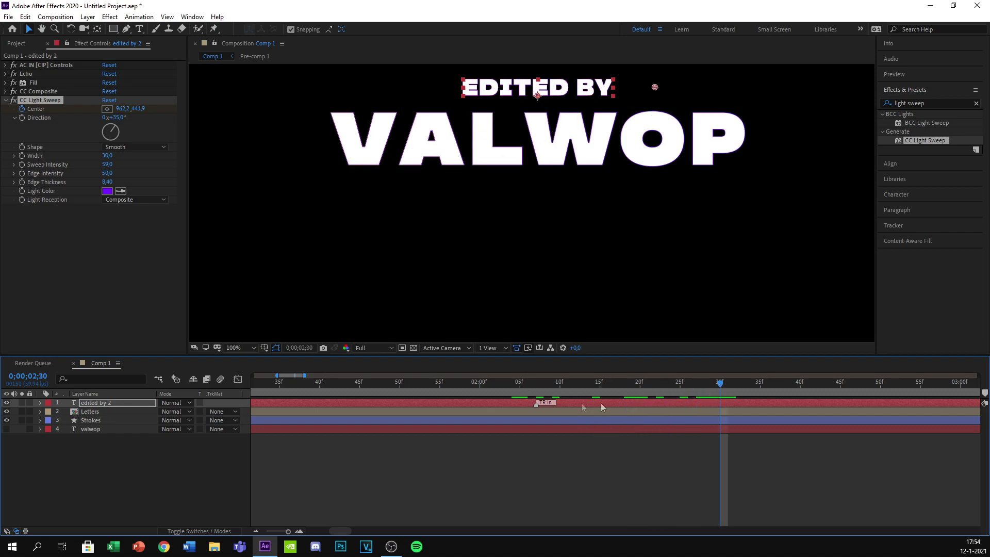
Pre-compose the edited by 2, Letters and Strokes layers into a new composition named Main
{"action": "mouse_move", "coordinate": [102, 453]}
{"action": "left_mouse_down"}
{"action": "mouse_move", "coordinate": [98, 412]}
{"action": "mouse_move", "coordinate": [100, 457]}
{"action": "mouse_move", "coordinate": [98, 425]}
{"action": "left_mouse_up"}
{"action": "left_click", "coordinate": [96, 421]}
{"action": "left_click", "coordinate": [95, 413], "text": "shift"}
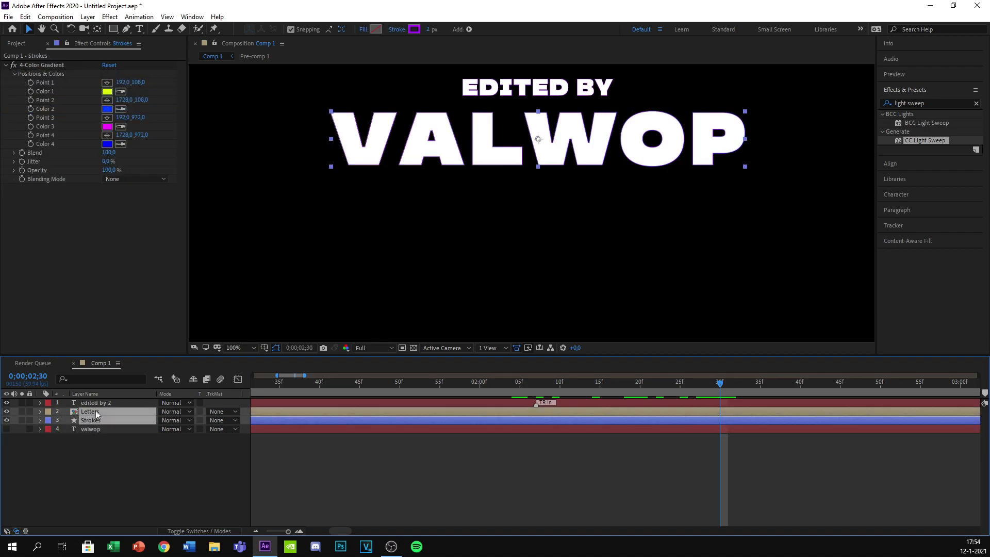
{"action": "left_click", "coordinate": [96, 403], "text": "shift"}
{"action": "right_click", "coordinate": [102, 415]}
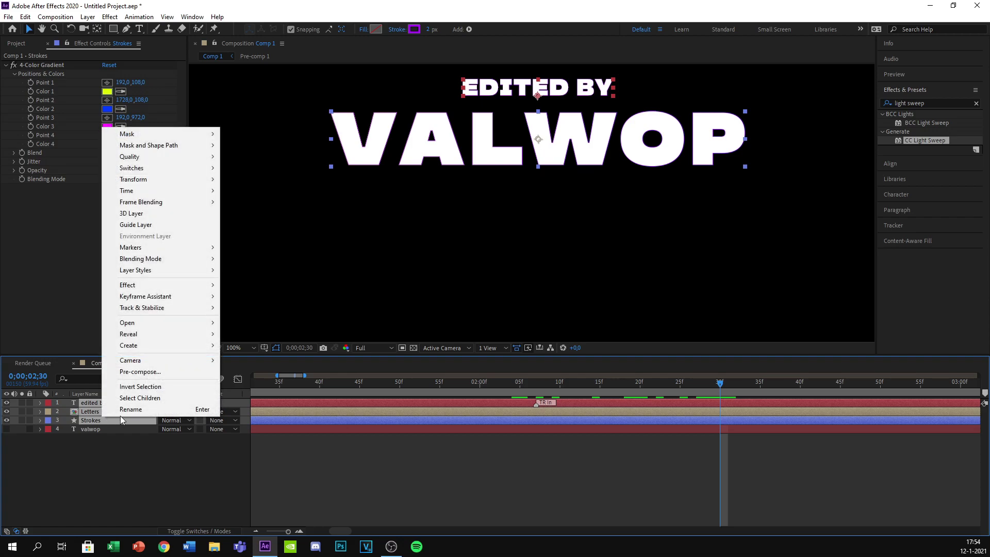
{"action": "left_click", "coordinate": [164, 372]}
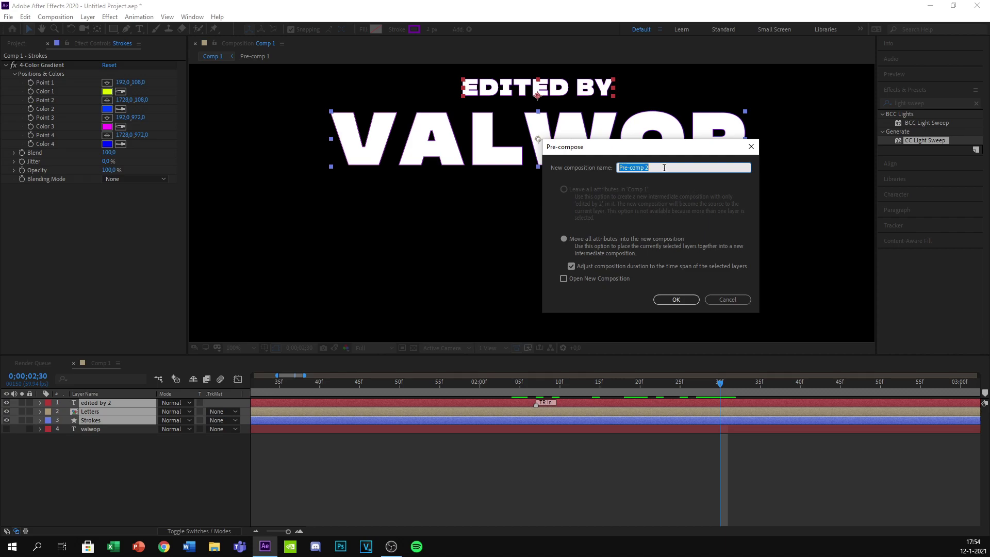
{"action": "type", "text": "Main"}
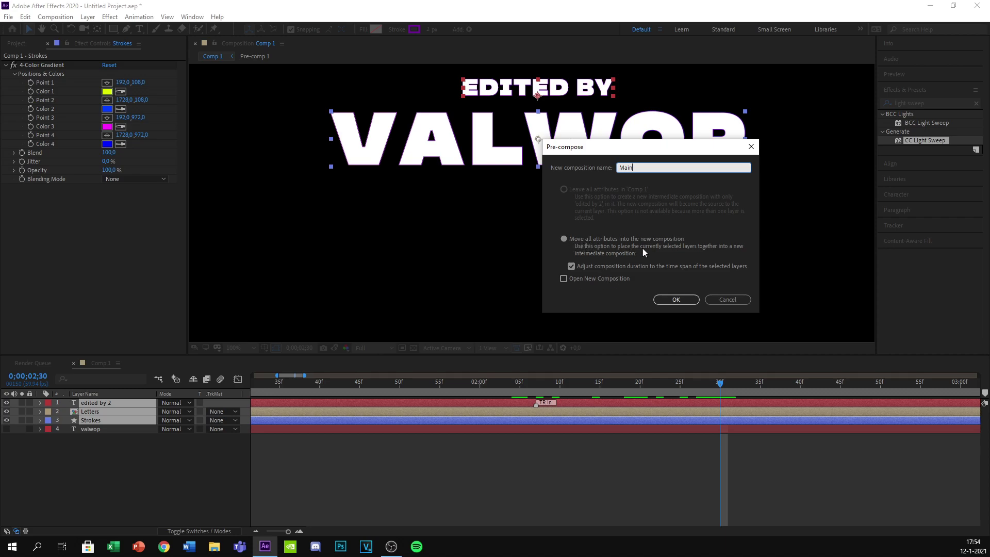
{"action": "left_click", "coordinate": [675, 299]}
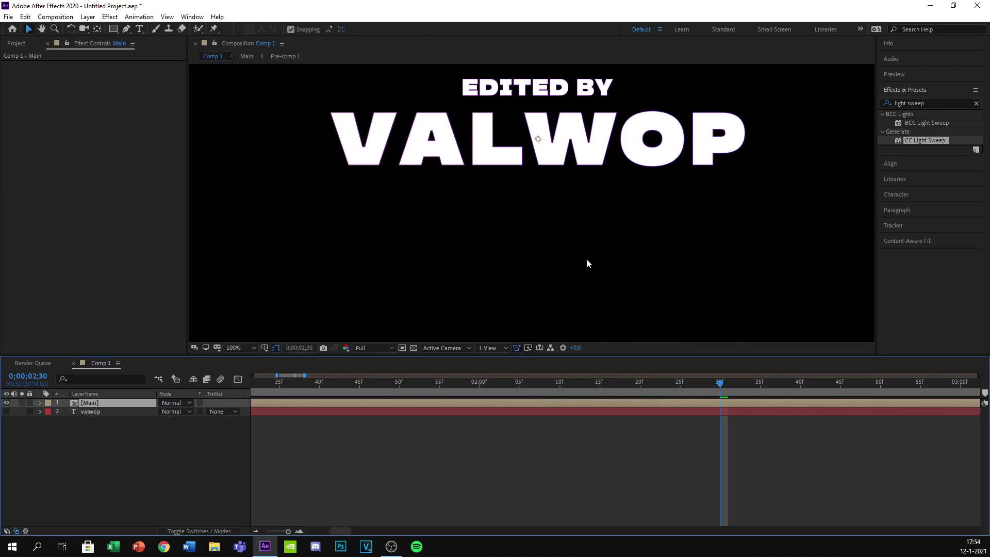
Add a starting Scale keyframe at 100% to the Main layer at 0;00;02;30
{"action": "key", "text": "comma"}
{"action": "mouse_move", "coordinate": [718, 390]}
{"action": "left_mouse_down"}
{"action": "mouse_move", "coordinate": [439, 393]}
{"action": "mouse_move", "coordinate": [724, 401]}
{"action": "left_mouse_up"}
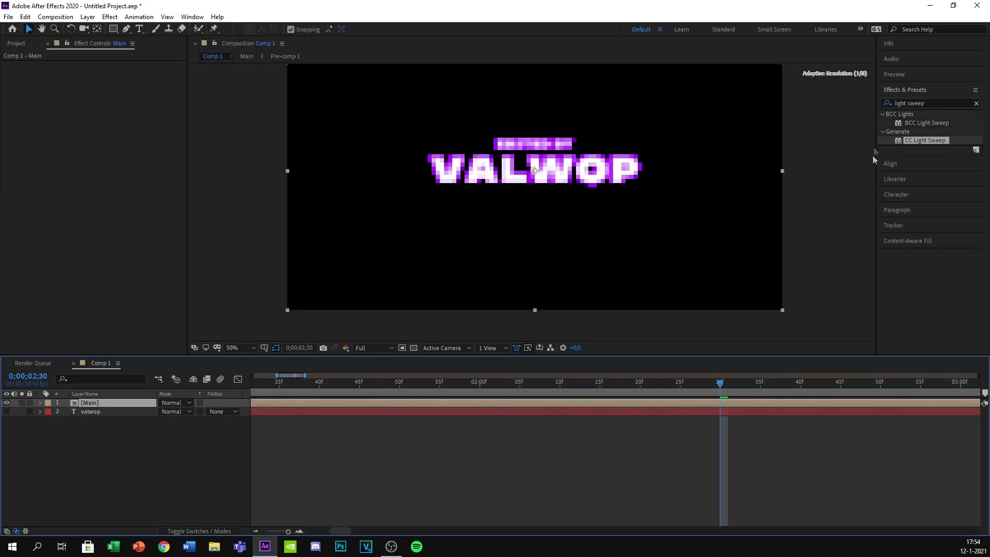
{"action": "key", "text": "s"}
{"action": "left_click", "coordinate": [66, 412]}
Set the Main layer's Scale to 0% at 0;00;03;15 and scrub back to the start of the shrink
{"action": "left_click_drag", "start_coordinate": [288, 532], "coordinate": [283, 536]}
{"action": "left_click_drag", "start_coordinate": [372, 382], "coordinate": [404, 385]}
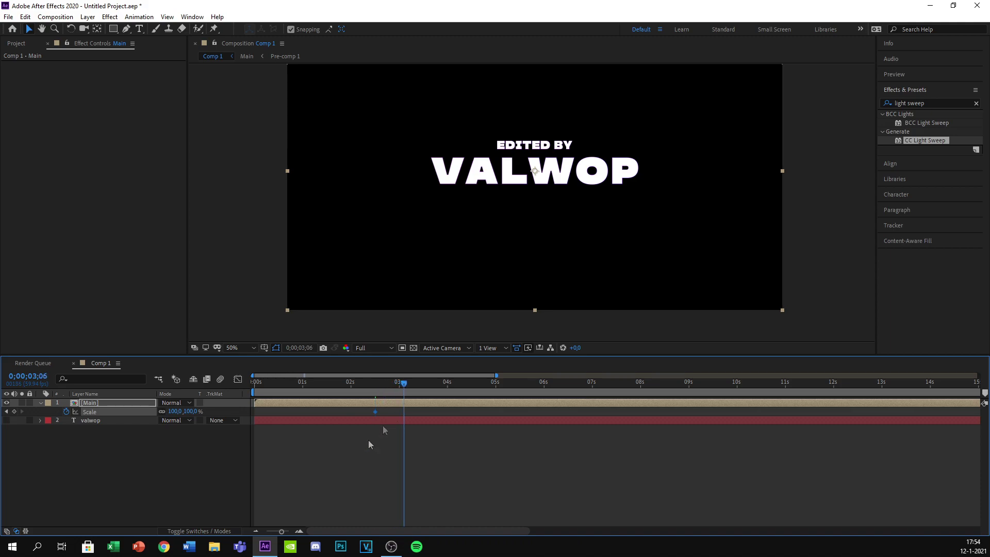
{"action": "left_click_drag", "start_coordinate": [281, 531], "coordinate": [289, 533]}
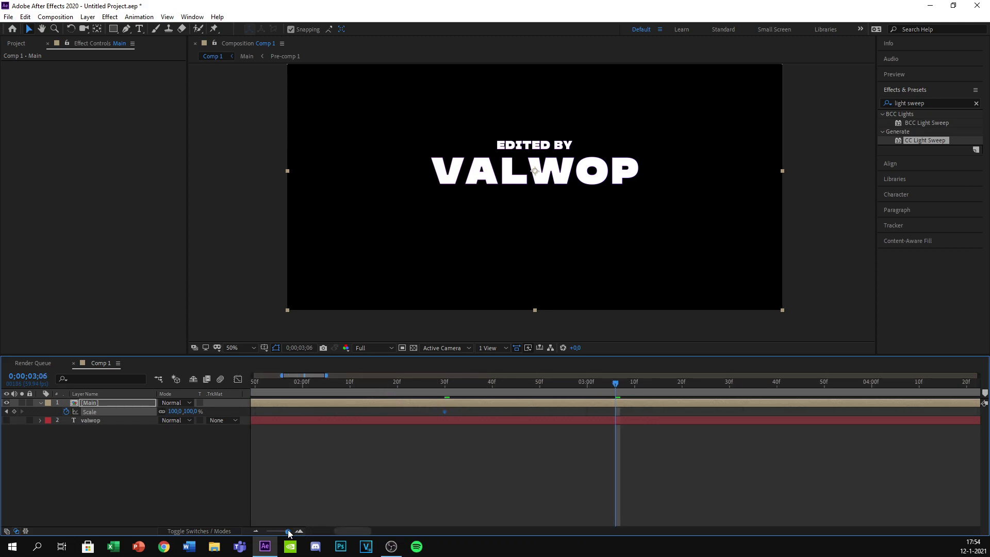
{"action": "left_click_drag", "start_coordinate": [622, 387], "coordinate": [659, 395]}
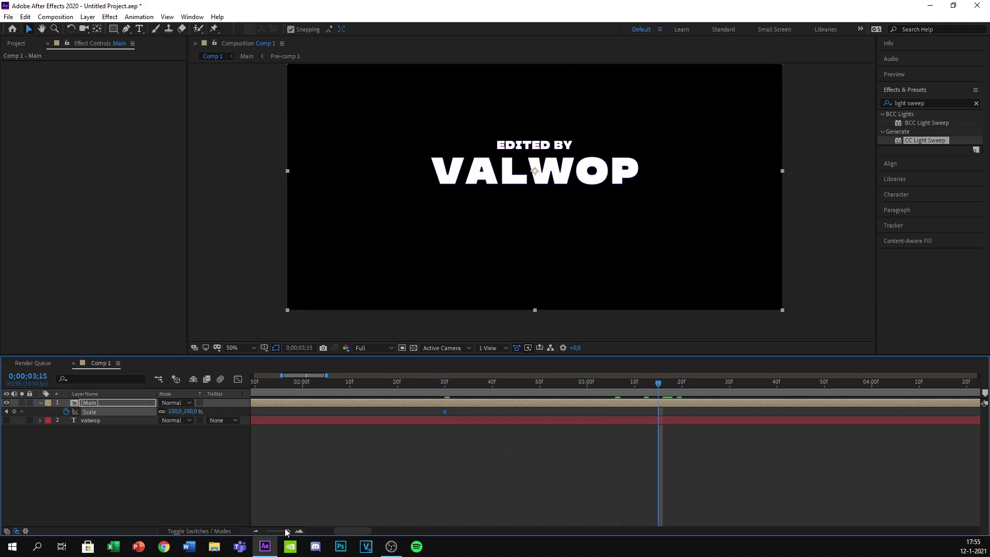
{"action": "left_click_drag", "start_coordinate": [287, 532], "coordinate": [279, 532]}
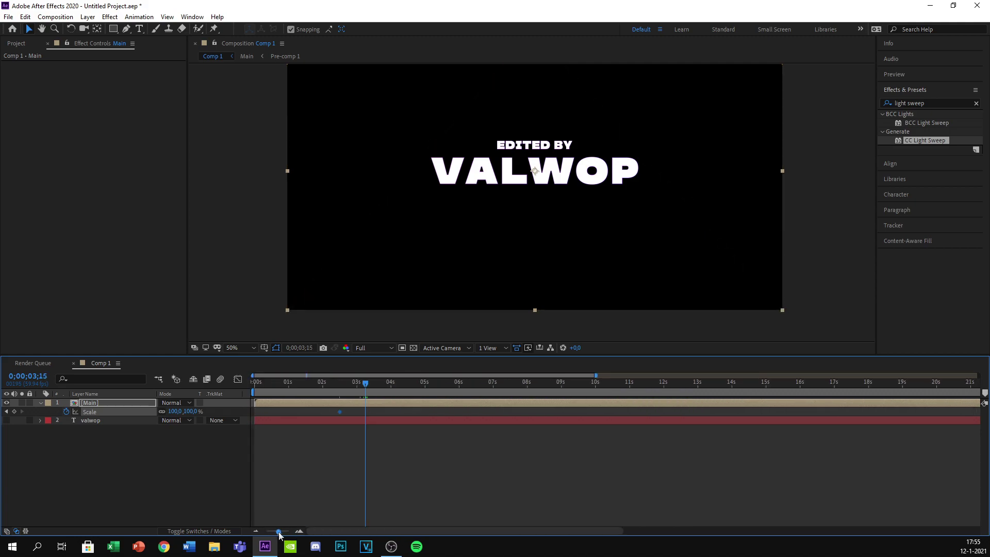
{"action": "left_click_drag", "start_coordinate": [172, 411], "coordinate": [171, 416]}
{"action": "left_click", "coordinate": [172, 413]}
{"action": "type", "text": "4"}
{"action": "key", "text": "Return"}
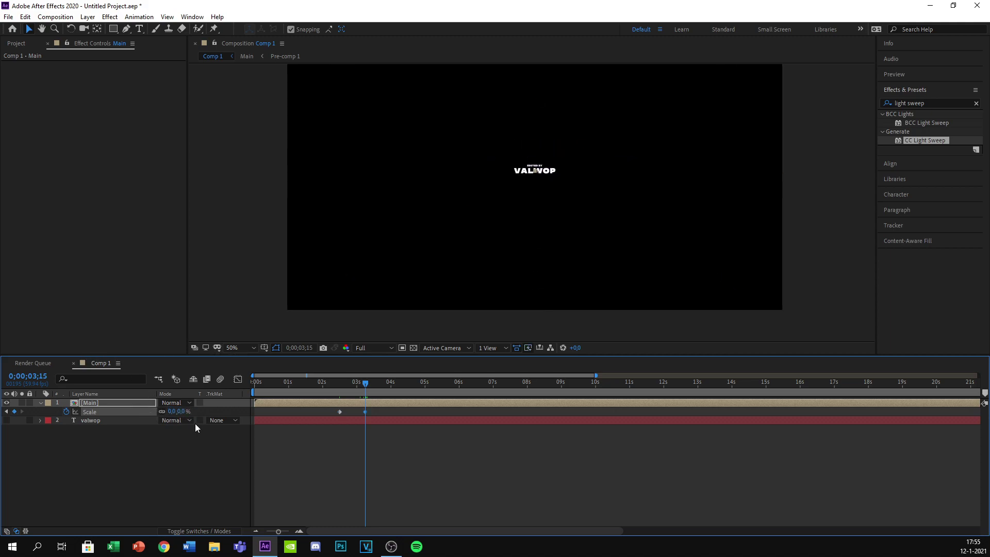
{"action": "left_click_drag", "start_coordinate": [365, 384], "coordinate": [340, 390]}
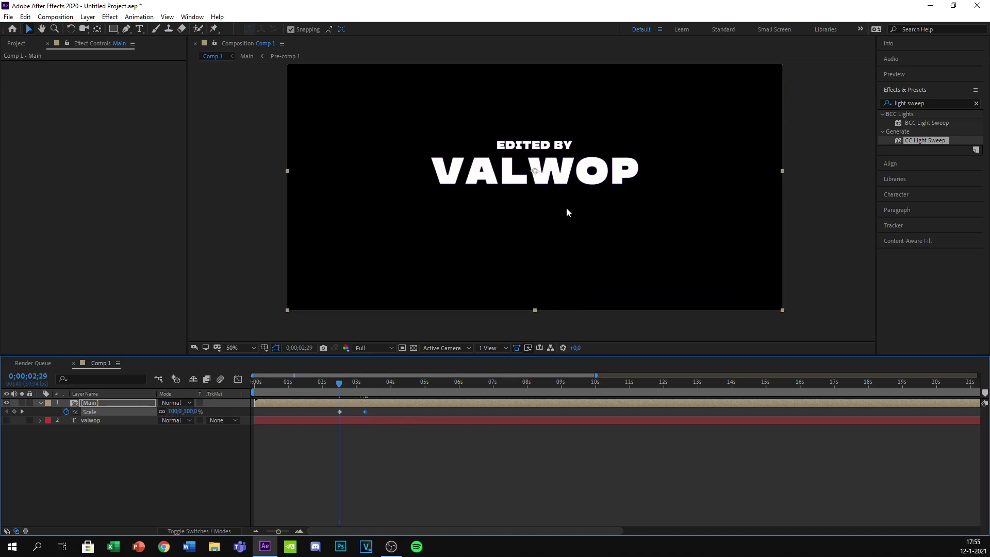
Set the velocity influence of both Main Scale keyframes to 75% incoming and 28% outgoing
{"action": "left_click_drag", "start_coordinate": [336, 383], "coordinate": [275, 393]}
{"action": "scroll", "coordinate": [359, 381], "scroll_direction": "right", "scroll_amount": 1}
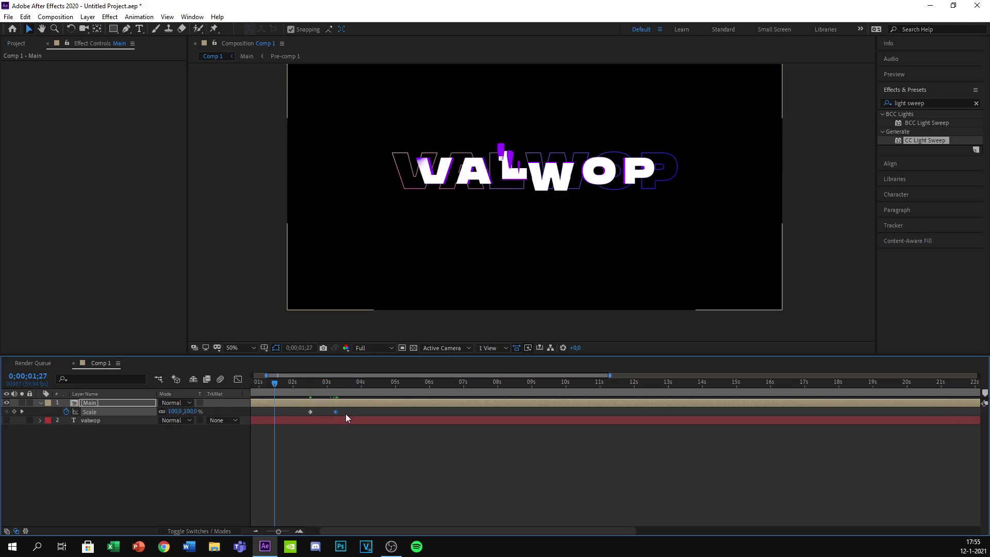
{"action": "left_click", "coordinate": [310, 412]}
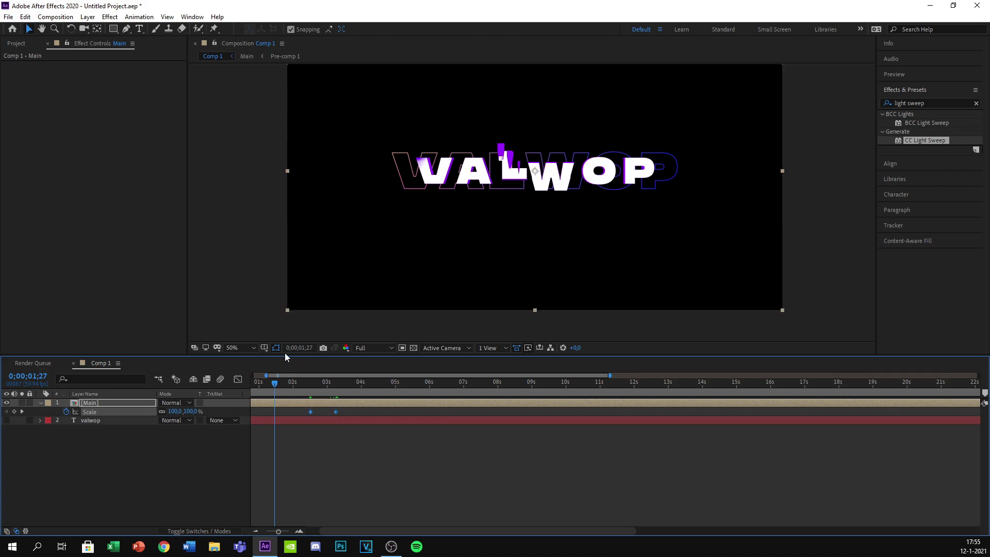
{"action": "left_click_drag", "start_coordinate": [272, 383], "coordinate": [307, 390]}
{"action": "right_click", "coordinate": [336, 410]}
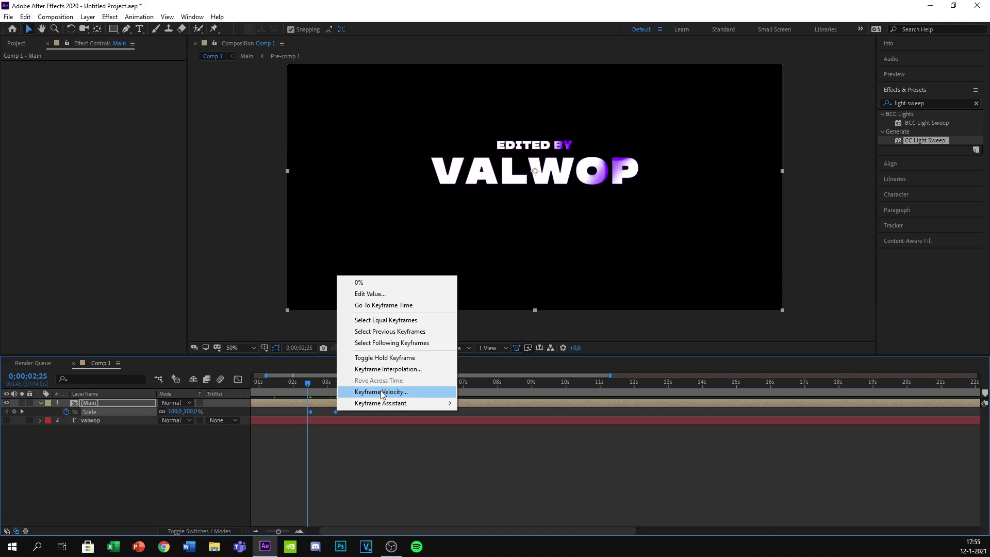
{"action": "left_click", "coordinate": [378, 390]}
{"action": "left_click_drag", "start_coordinate": [373, 229], "coordinate": [393, 228]}
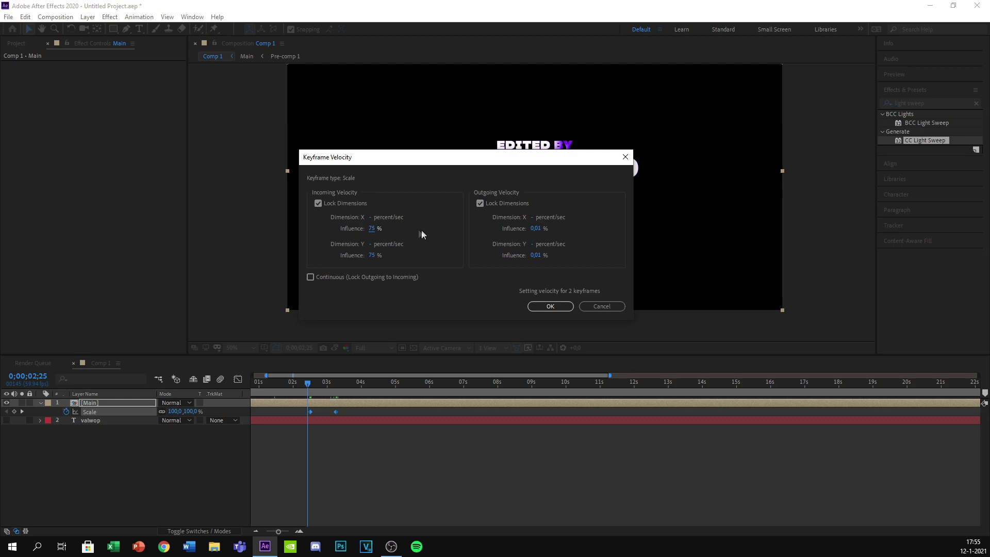
{"action": "left_click", "coordinate": [536, 229]}
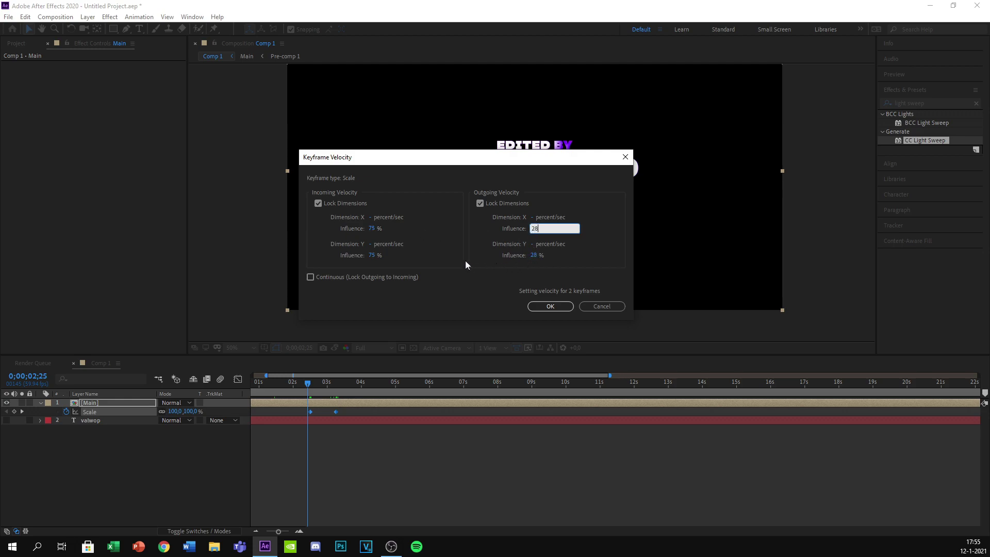
{"action": "type", "text": "28"}
{"action": "left_click", "coordinate": [549, 296]}
{"action": "left_click", "coordinate": [551, 308]}
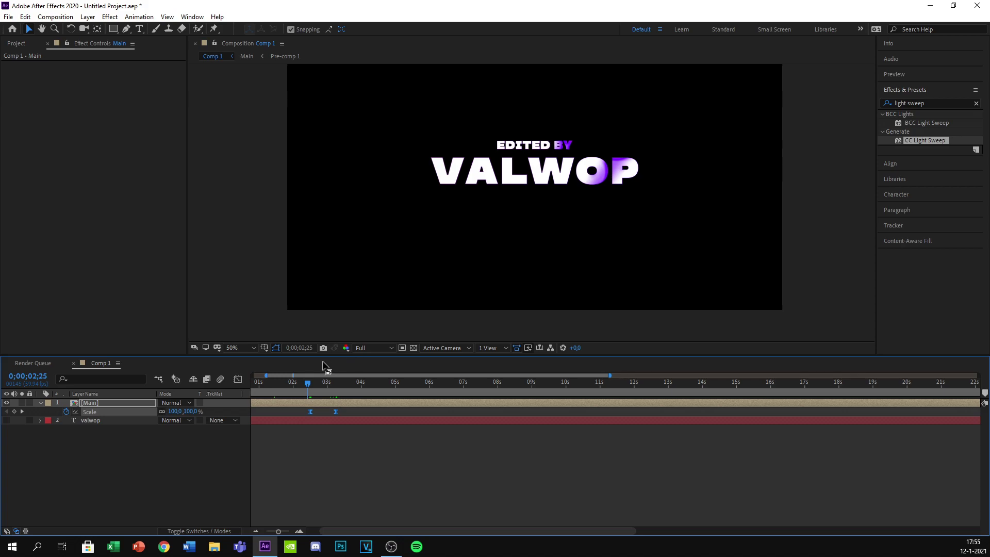
{"action": "mouse_move", "coordinate": [308, 384]}
{"action": "left_mouse_down"}
{"action": "mouse_move", "coordinate": [335, 387]}
{"action": "mouse_move", "coordinate": [308, 388]}
{"action": "left_mouse_up"}
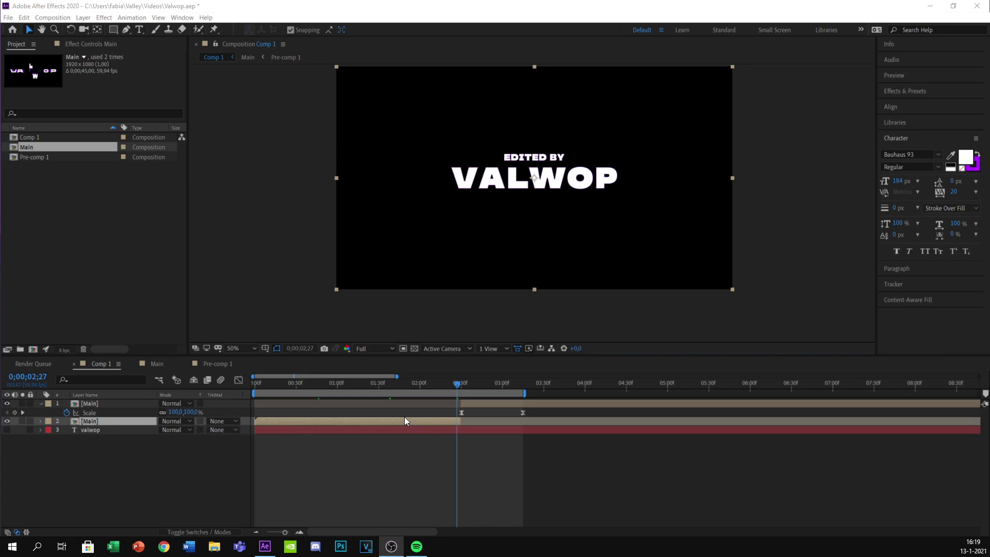
Adjust the easing of the Main layer's ending Scale keyframe in the speed graph to about 63.7% influence
{"action": "mouse_move", "coordinate": [457, 388]}
{"action": "left_mouse_down"}
{"action": "mouse_move", "coordinate": [410, 397]}
{"action": "mouse_move", "coordinate": [457, 406]}
{"action": "left_mouse_up"}
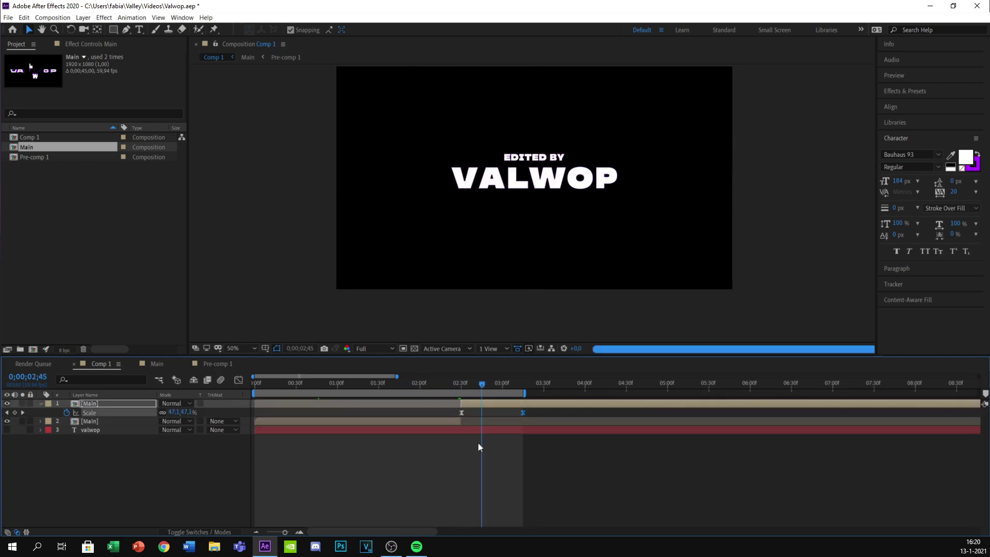
{"action": "left_click_drag", "start_coordinate": [481, 384], "coordinate": [529, 415]}
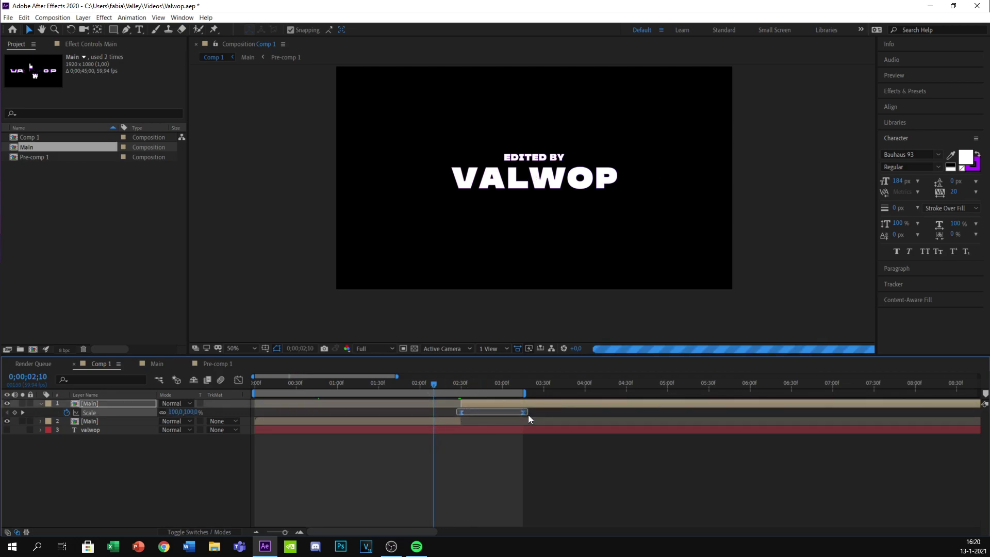
{"action": "left_click", "coordinate": [238, 380]}
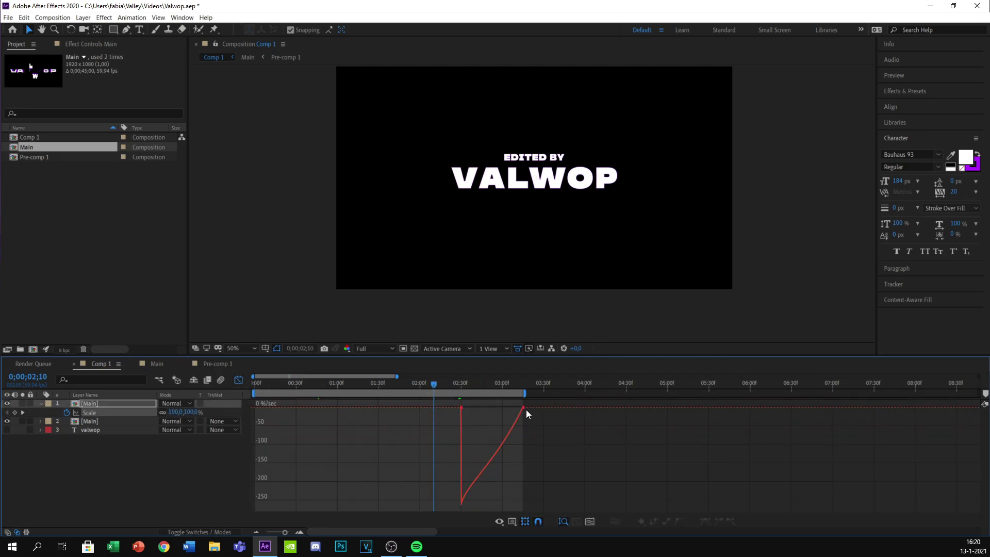
{"action": "left_click", "coordinate": [510, 412]}
{"action": "left_click_drag", "start_coordinate": [507, 408], "coordinate": [503, 407]}
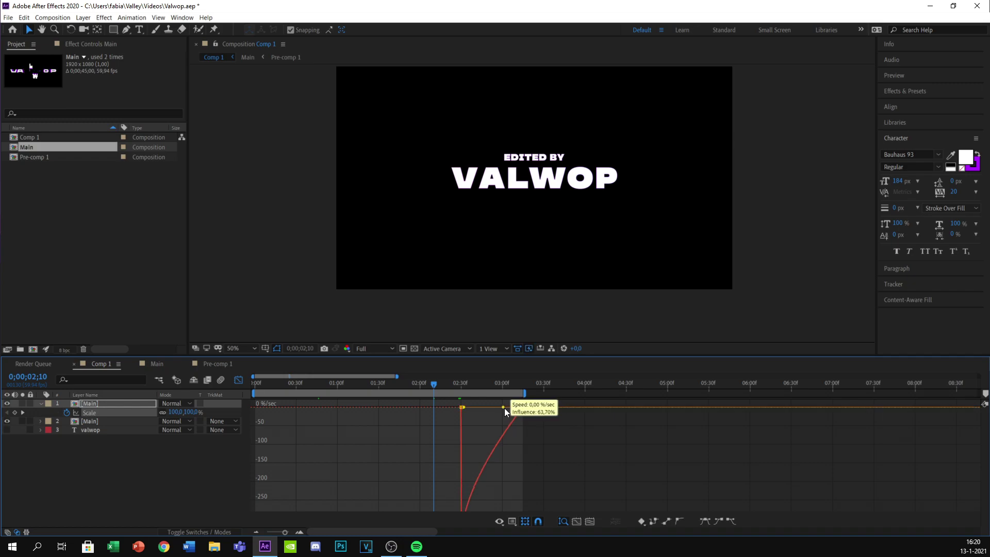
{"action": "left_click", "coordinate": [238, 380]}
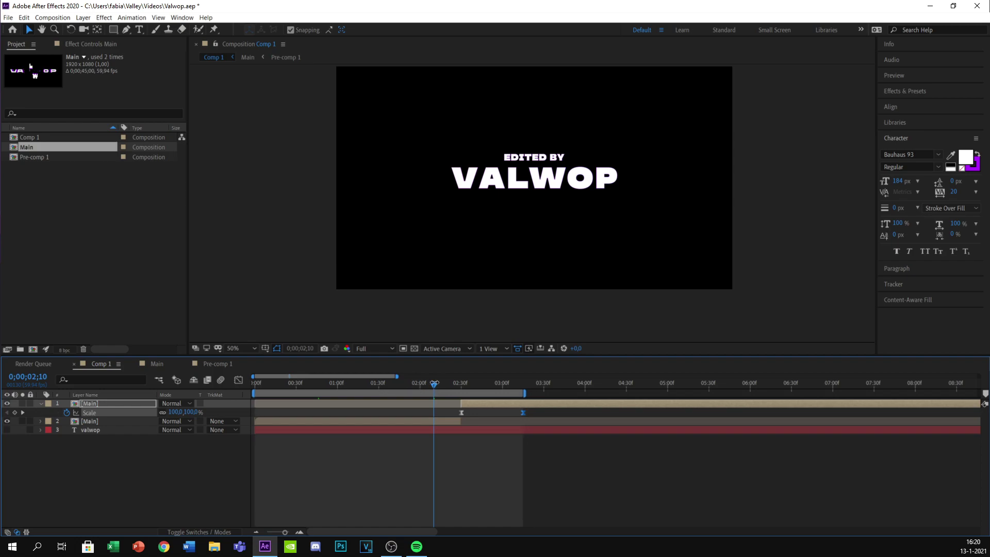
Scrub the start of Comp 1, open the Main composition and display the Letters layer's effects
{"action": "left_click_drag", "start_coordinate": [433, 384], "coordinate": [323, 402]}
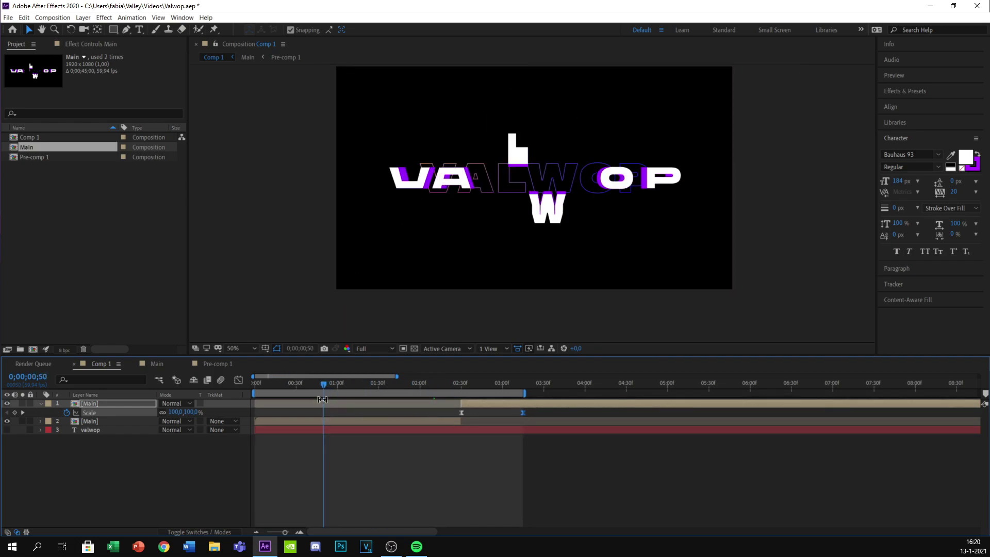
{"action": "left_click_drag", "start_coordinate": [323, 386], "coordinate": [335, 388]}
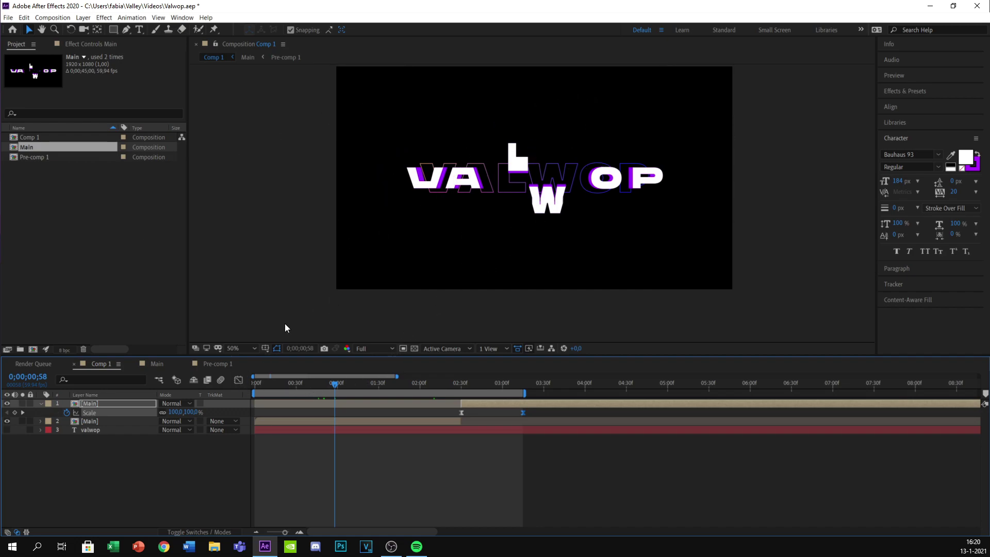
{"action": "double_click", "coordinate": [295, 422]}
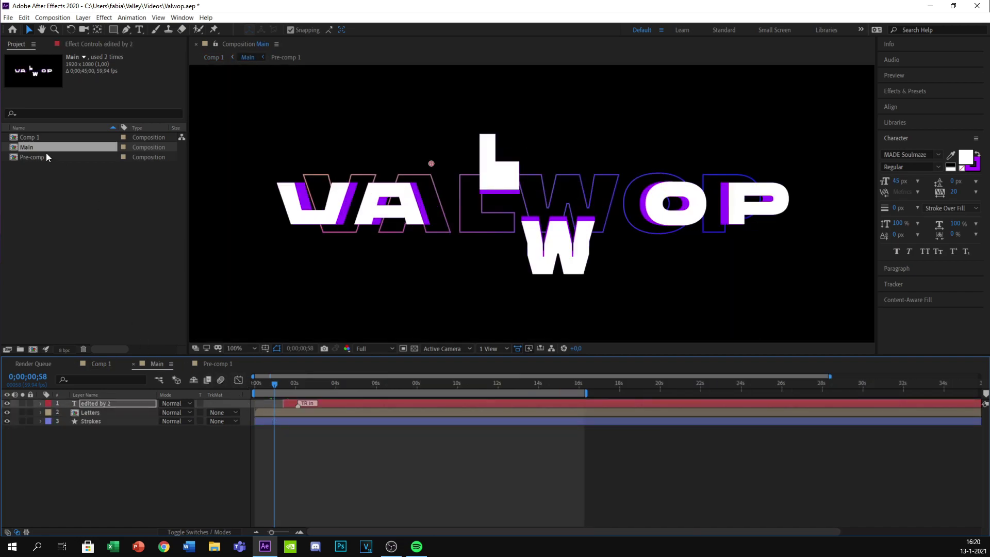
{"action": "left_click", "coordinate": [47, 188]}
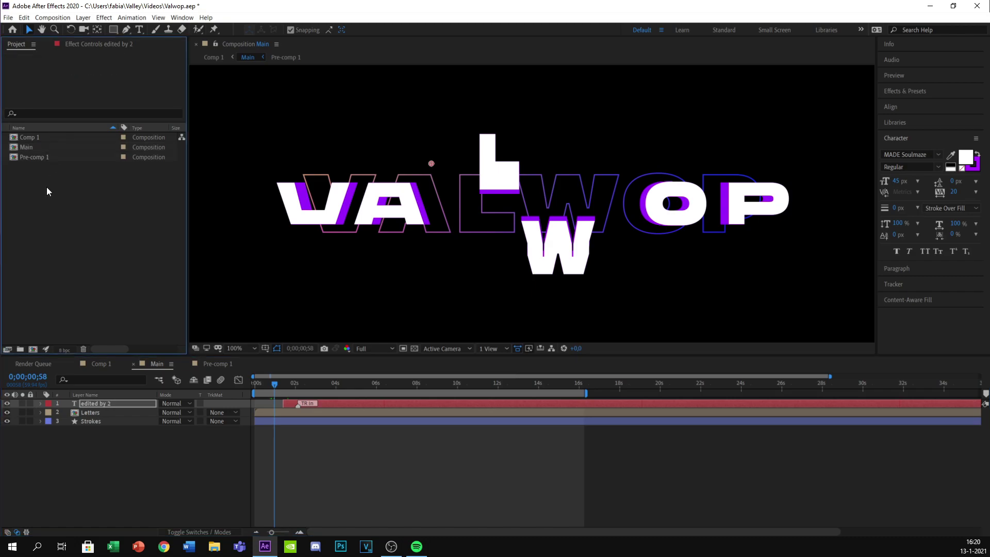
{"action": "double_click", "coordinate": [36, 146]}
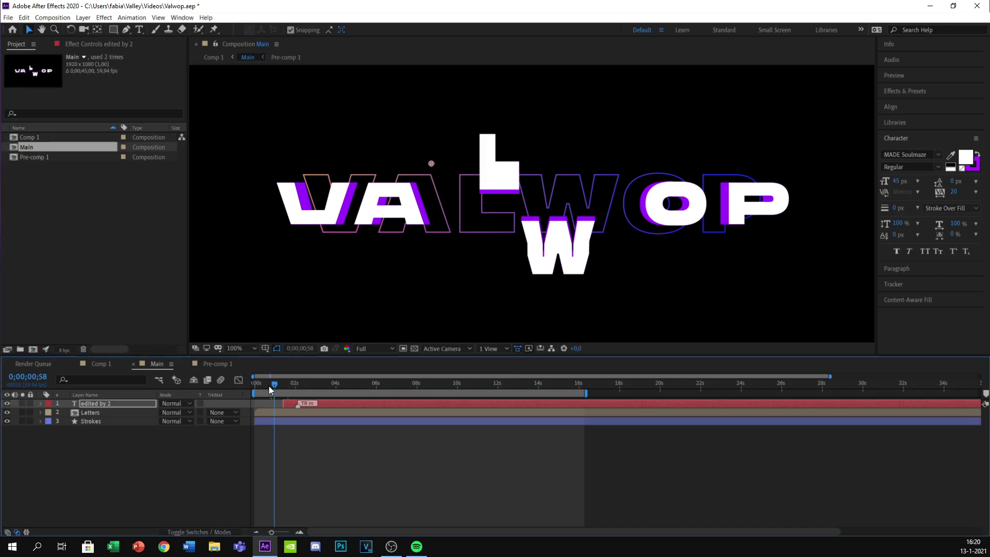
{"action": "left_click", "coordinate": [283, 388]}
{"action": "left_click", "coordinate": [282, 410]}
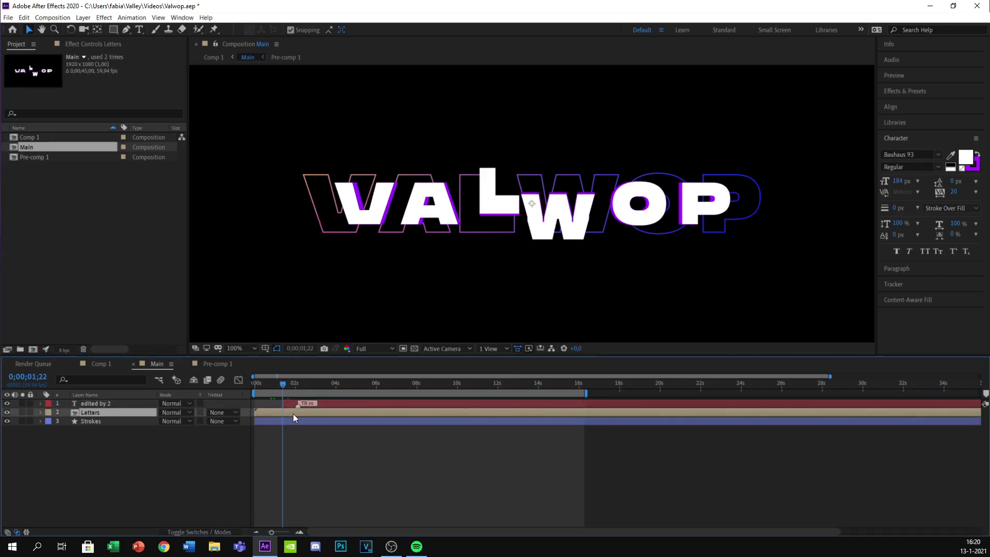
{"action": "left_click", "coordinate": [83, 44]}
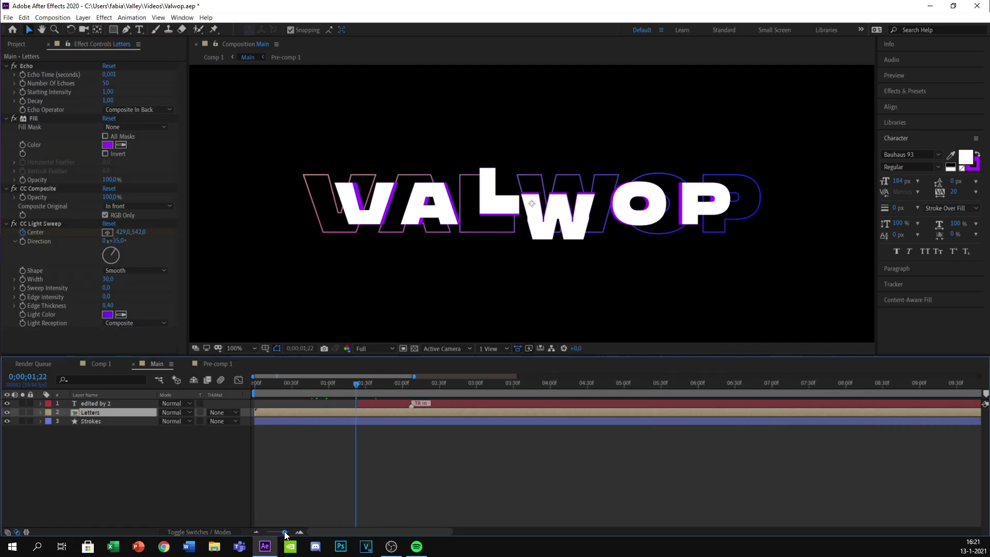
Add starting keyframes at 0 for the Letters light sweep's Sweep Intensity and Edge Intensity at 0;00;01;31
{"action": "left_click_drag", "start_coordinate": [407, 390], "coordinate": [405, 418]}
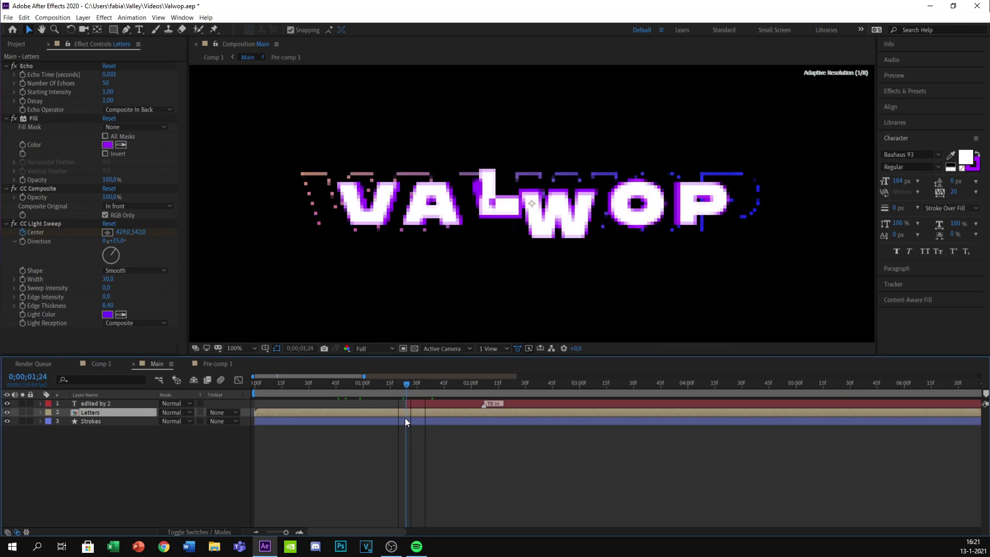
{"action": "mouse_move", "coordinate": [288, 537]}
{"action": "left_mouse_down"}
{"action": "mouse_move", "coordinate": [297, 536]}
{"action": "mouse_move", "coordinate": [286, 531]}
{"action": "left_mouse_up"}
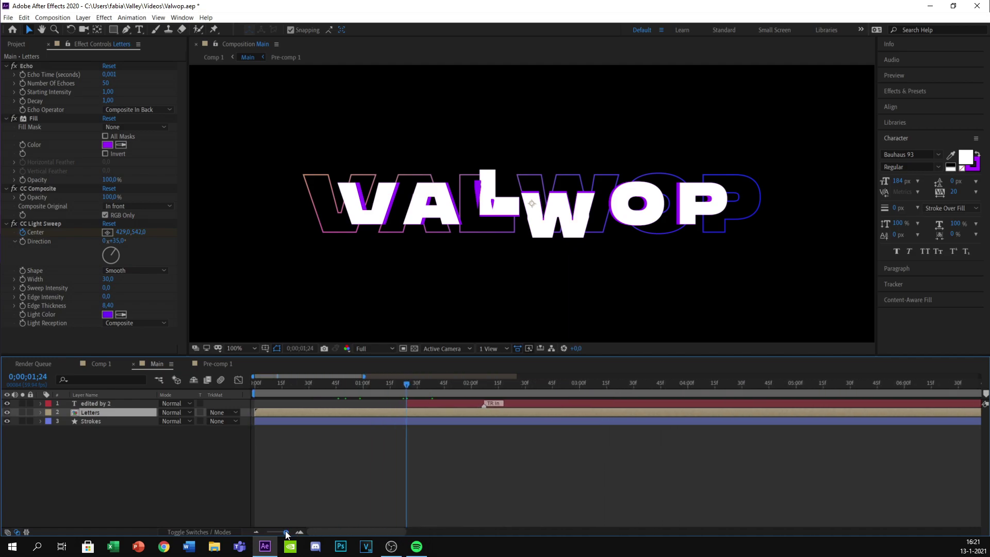
{"action": "left_click_drag", "start_coordinate": [410, 384], "coordinate": [418, 385]}
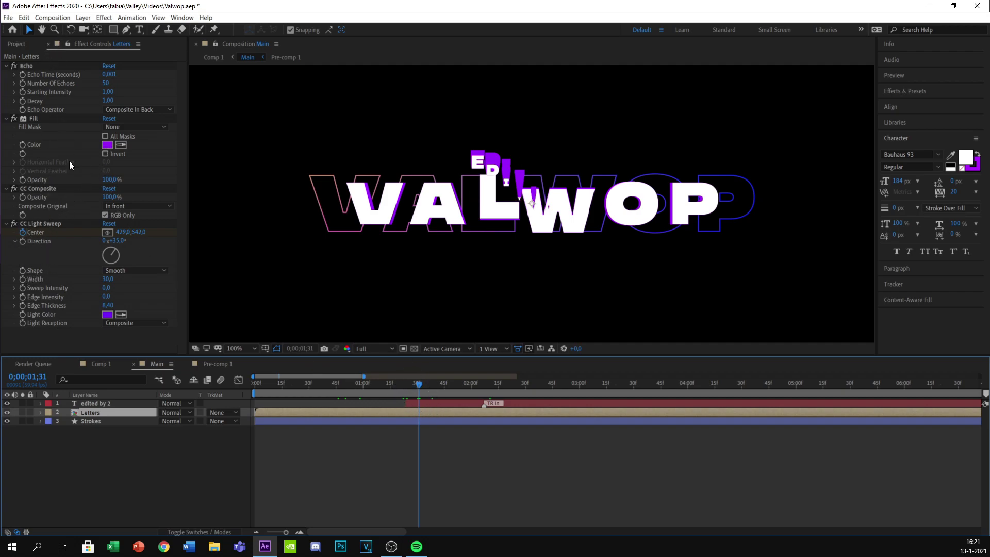
{"action": "left_click", "coordinate": [22, 287]}
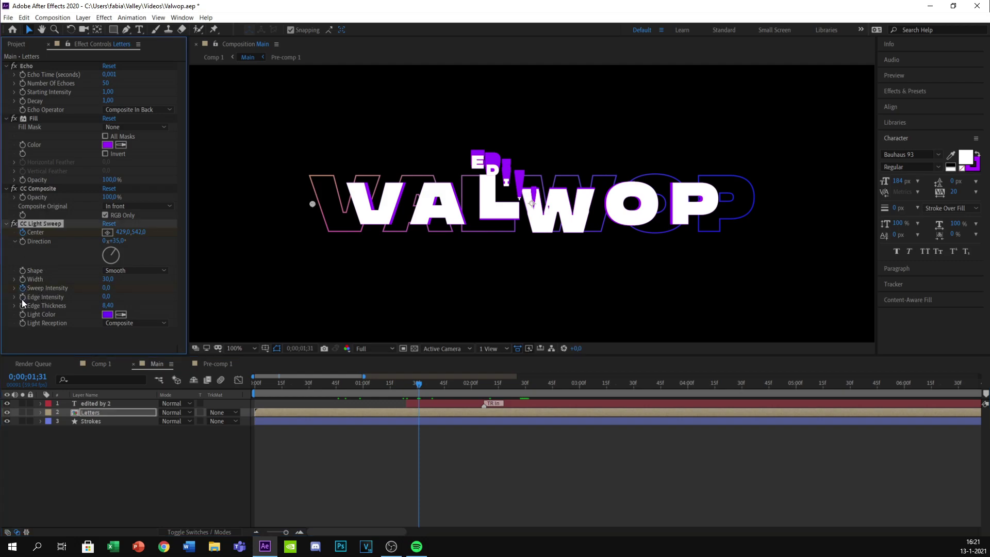
Set the Letters light sweep's Sweep Intensity to 20 and Edge Intensity to 30 at 0;00;01;32
{"action": "left_click_drag", "start_coordinate": [286, 532], "coordinate": [296, 534]}
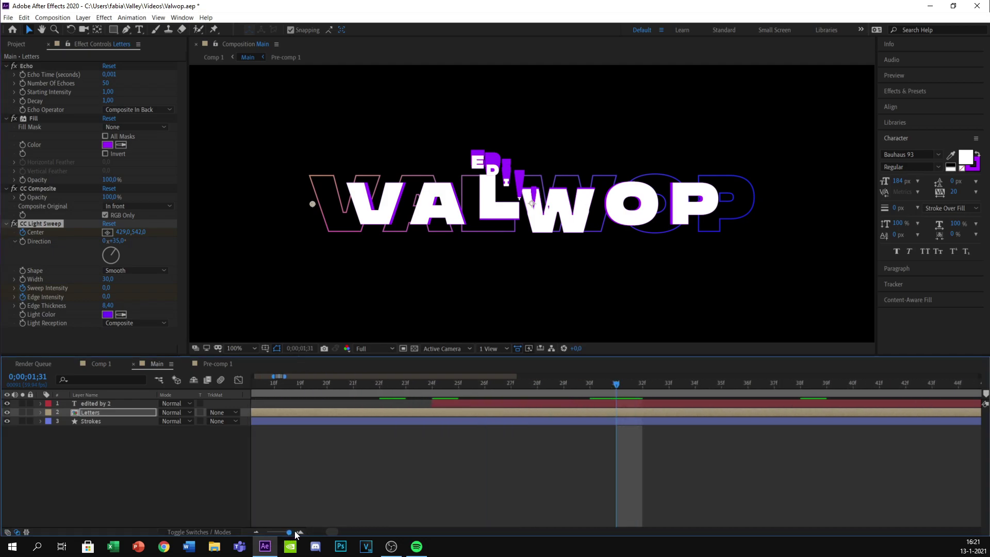
{"action": "left_click", "coordinate": [633, 389]}
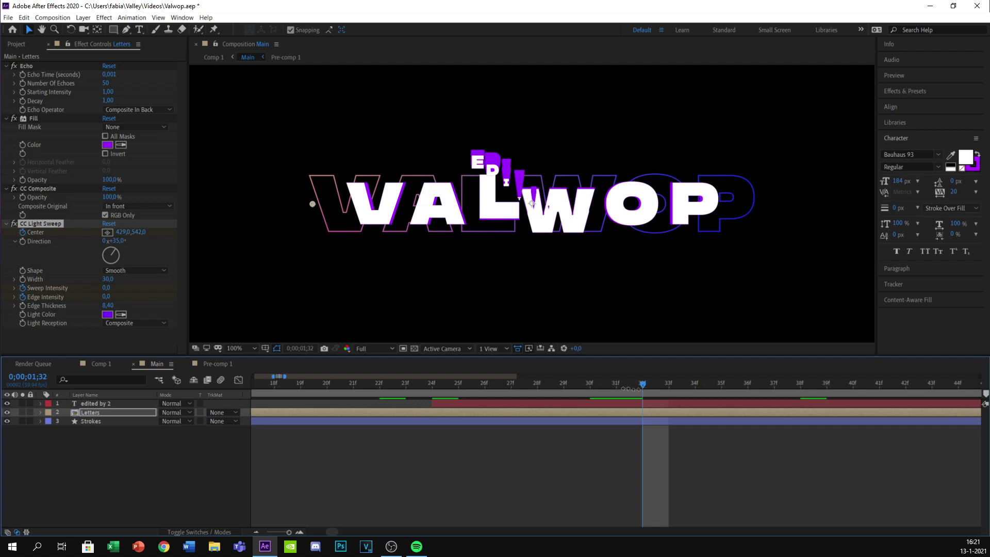
{"action": "left_click", "coordinate": [107, 288]}
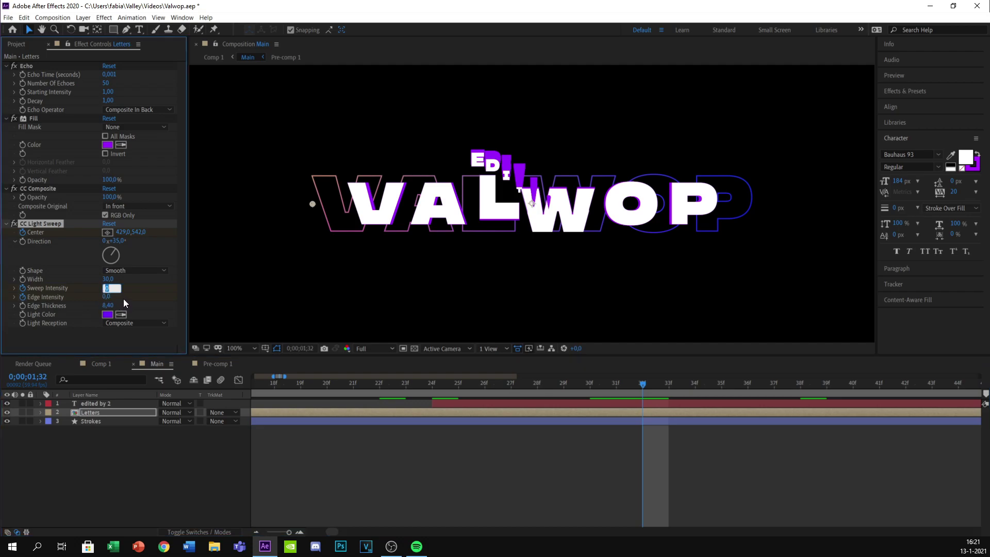
{"action": "type", "text": "20"}
{"action": "key", "text": "Return"}
{"action": "left_click", "coordinate": [107, 297]}
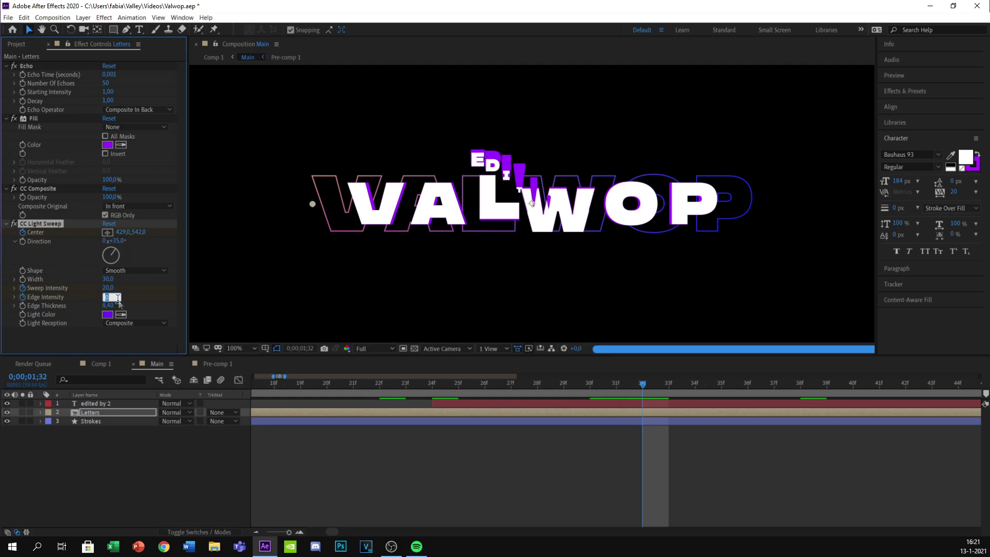
{"action": "type", "text": "30"}
{"action": "key", "text": "Return"}
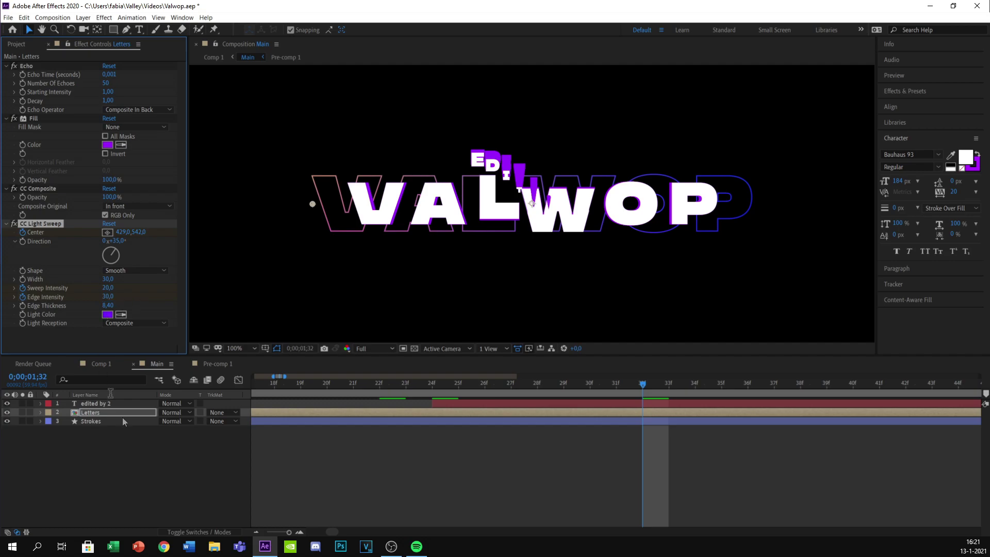
Scrub through the light sweep to check it and reveal the Letters layer's keyframes
{"action": "left_click_drag", "start_coordinate": [289, 532], "coordinate": [280, 531]}
{"action": "left_click_drag", "start_coordinate": [320, 388], "coordinate": [352, 391]}
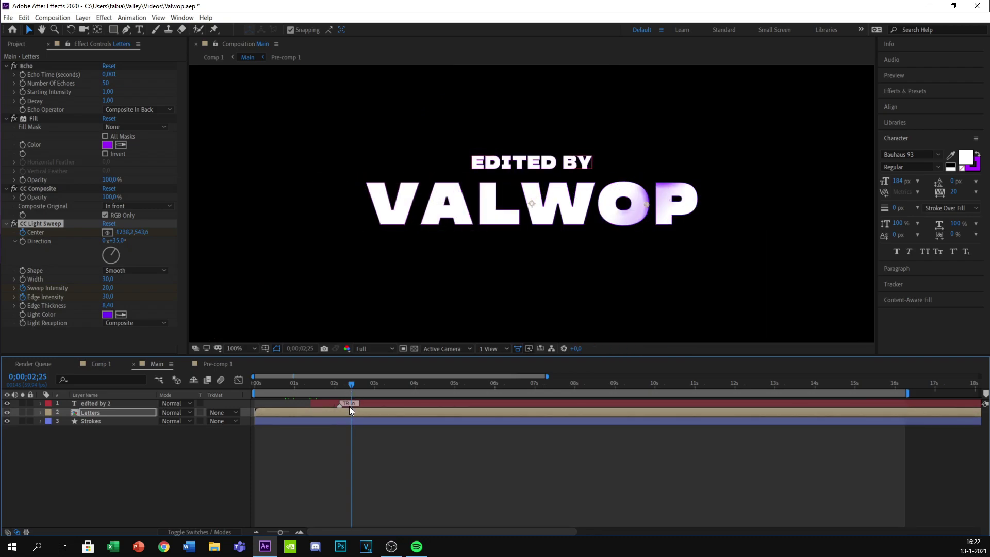
{"action": "left_click_drag", "start_coordinate": [352, 388], "coordinate": [319, 394]}
{"action": "left_click", "coordinate": [320, 412]}
{"action": "key", "text": "u"}
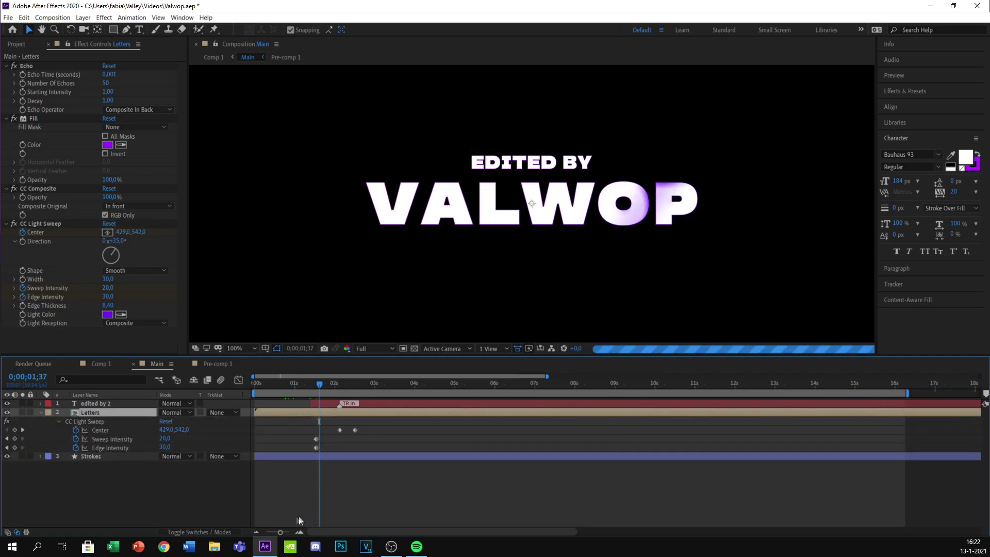
Set the Letters light sweep's Sweep Intensity keyframe at 0;00;01;32 to 30
{"action": "left_click_drag", "start_coordinate": [280, 533], "coordinate": [289, 533]}
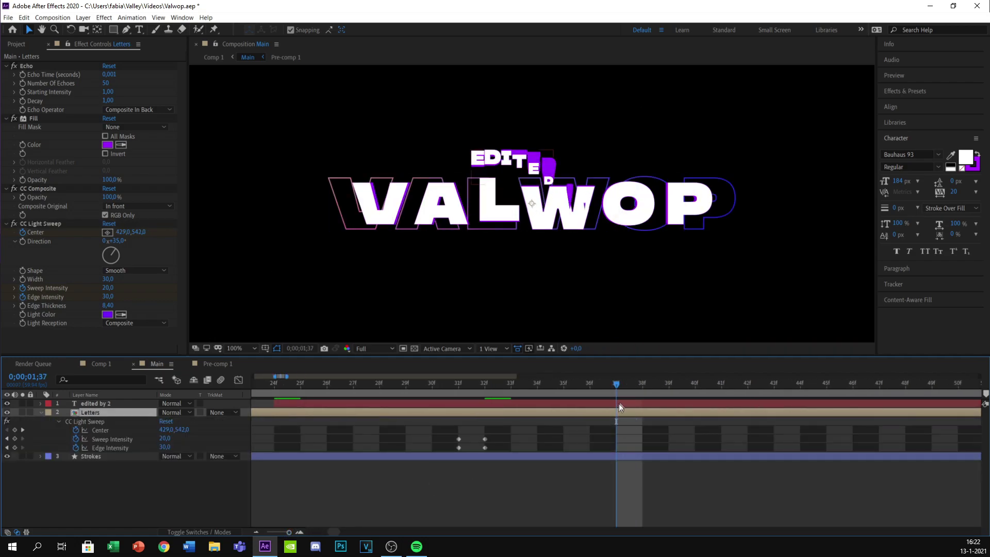
{"action": "key", "text": "j"}
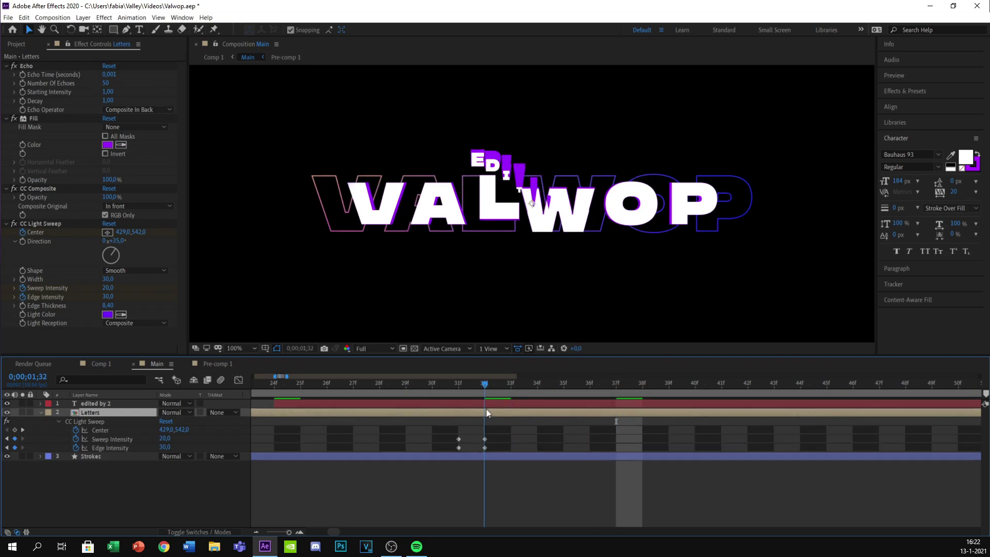
{"action": "left_click", "coordinate": [108, 288]}
{"action": "type", "text": "30"}
{"action": "key", "text": "Return"}
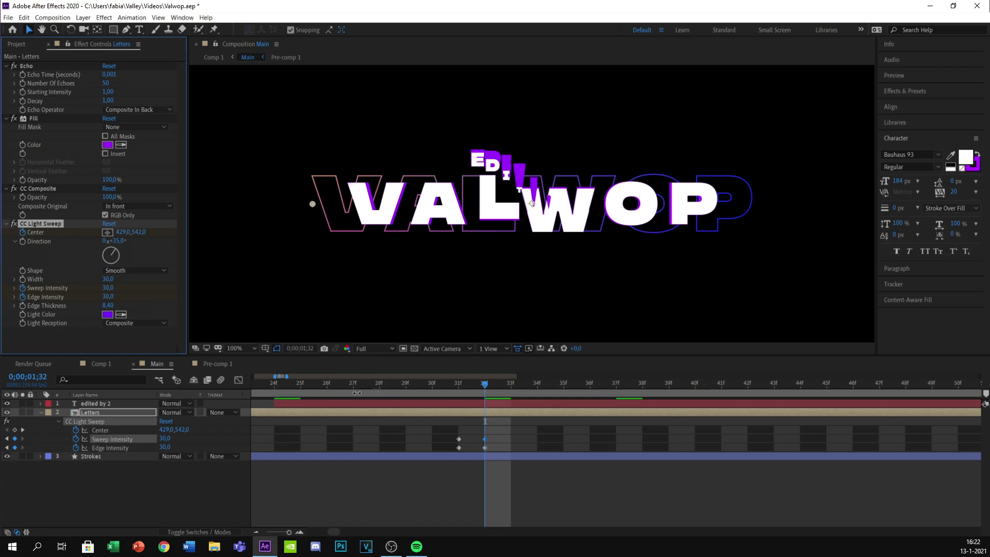
Add starting keyframes at 0 for the "edited by 2" light sweep's Edge Intensity and Sweep Intensity at 0;00;01;31
{"action": "left_click_drag", "start_coordinate": [480, 388], "coordinate": [447, 388]}
{"action": "left_click", "coordinate": [40, 412]}
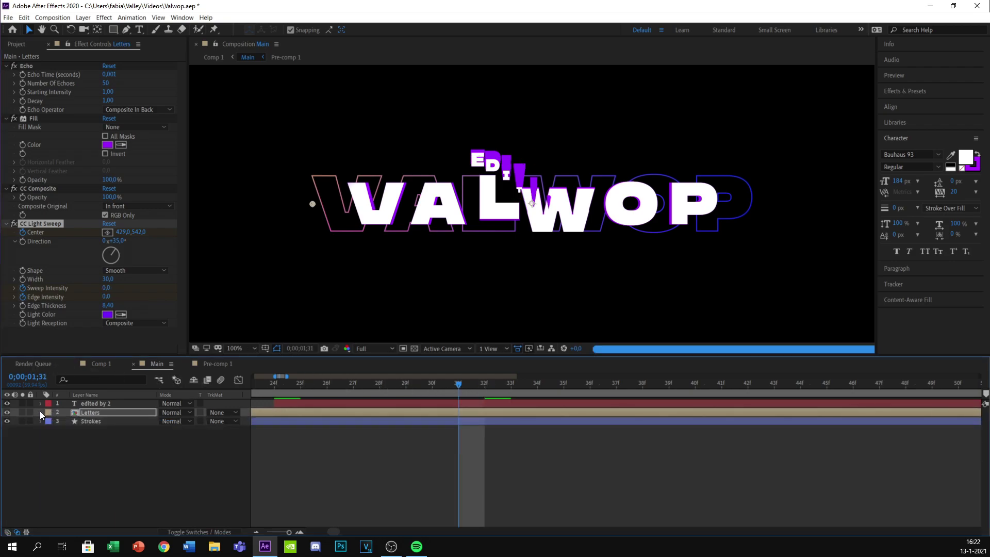
{"action": "left_click", "coordinate": [298, 403]}
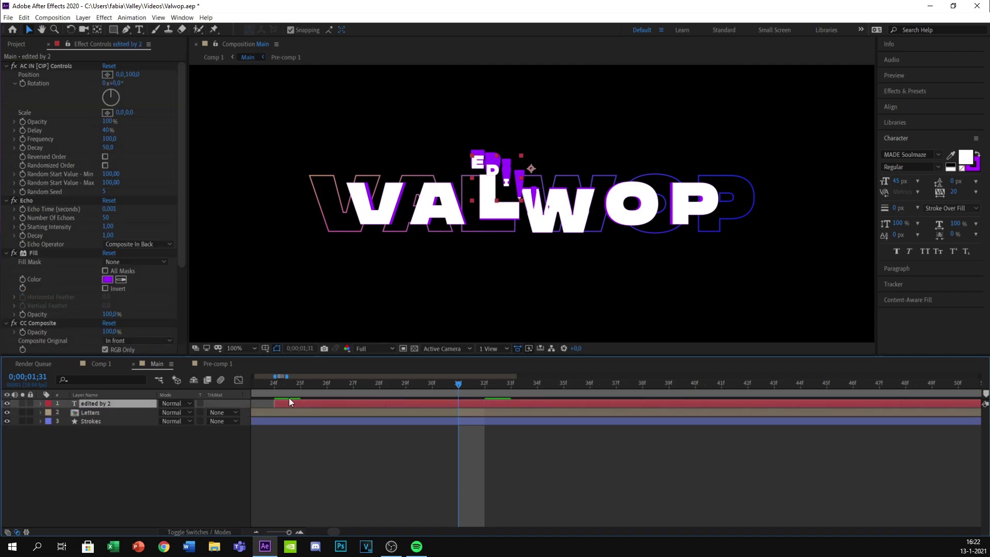
{"action": "left_click_drag", "start_coordinate": [182, 190], "coordinate": [176, 310]}
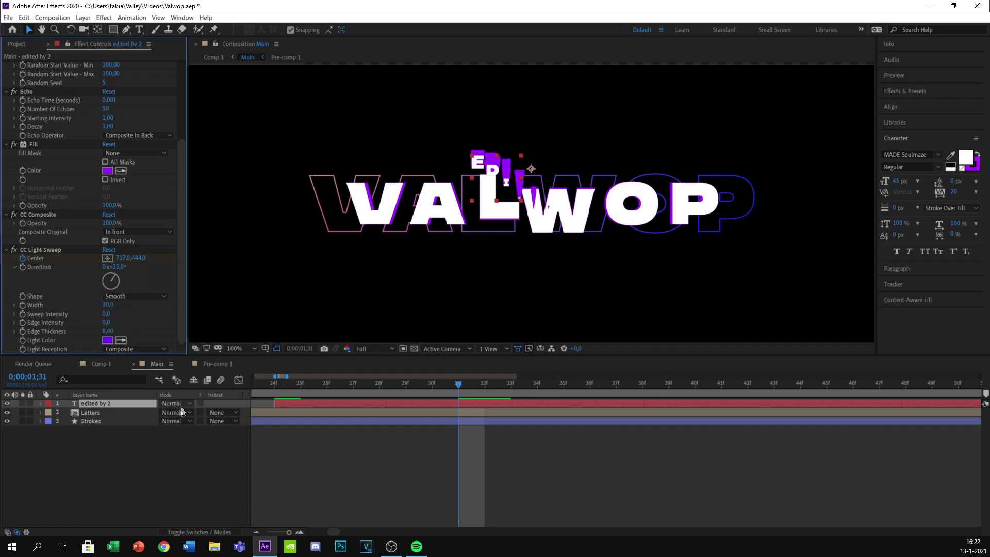
{"action": "left_click", "coordinate": [23, 322]}
{"action": "left_click", "coordinate": [22, 314]}
Set the "edited by 2" light sweep's Sweep Intensity and Edge Intensity to 30 at 0;00;01;32 and scrub through the sweep
{"action": "key", "text": "Page_Down"}
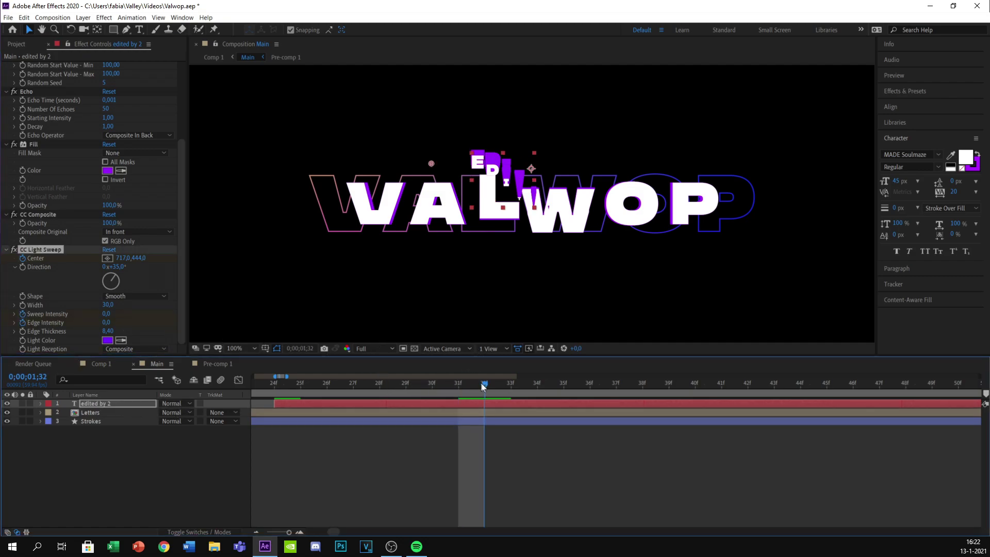
{"action": "left_click", "coordinate": [106, 315]}
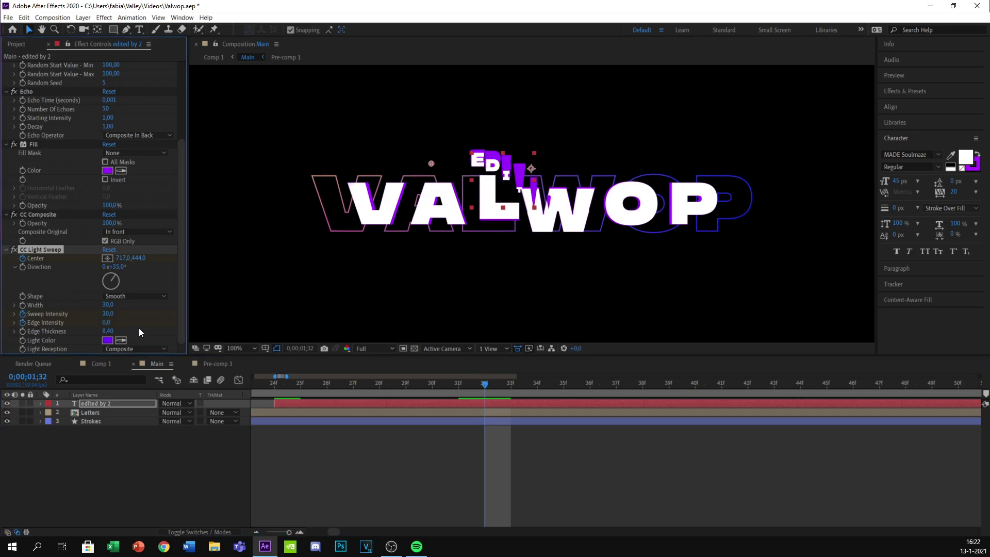
{"action": "key", "text": "Return"}
{"action": "left_click", "coordinate": [109, 322]}
{"action": "type", "text": "30"}
{"action": "key", "text": "Return"}
{"action": "left_click_drag", "start_coordinate": [289, 532], "coordinate": [285, 532]}
{"action": "left_click_drag", "start_coordinate": [388, 386], "coordinate": [526, 405]}
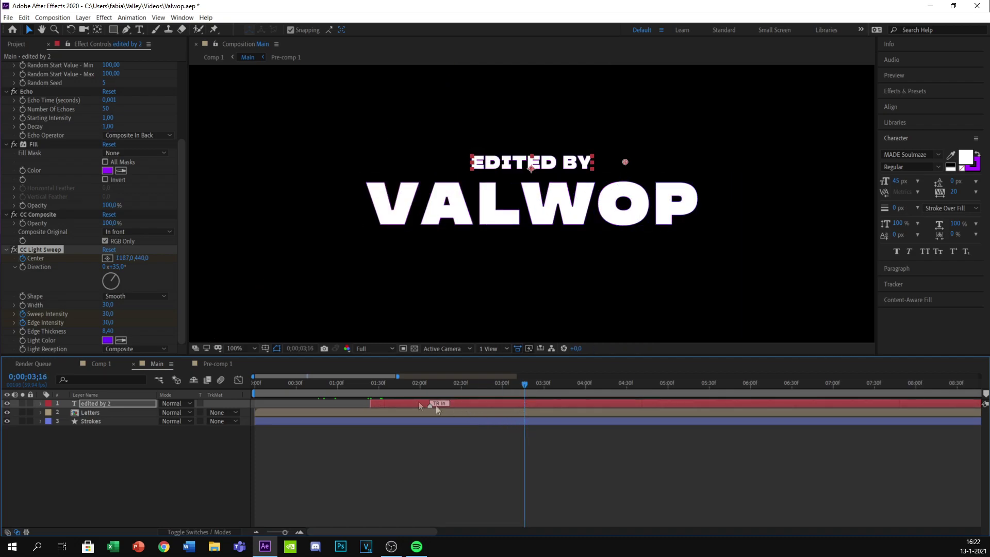
{"action": "left_click_drag", "start_coordinate": [505, 392], "coordinate": [449, 392]}
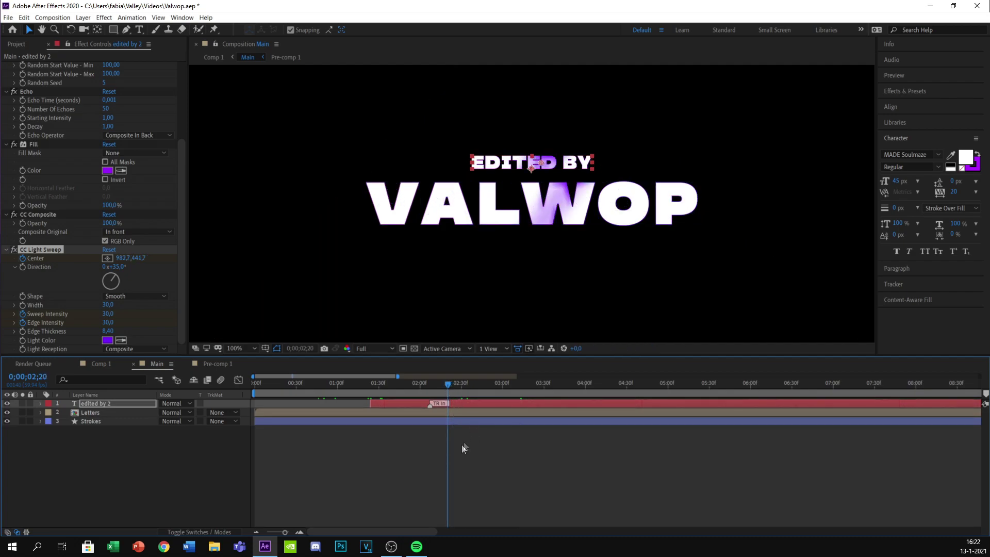
{"action": "left_click_drag", "start_coordinate": [380, 392], "coordinate": [340, 391]}
{"action": "left_click", "coordinate": [348, 396]}
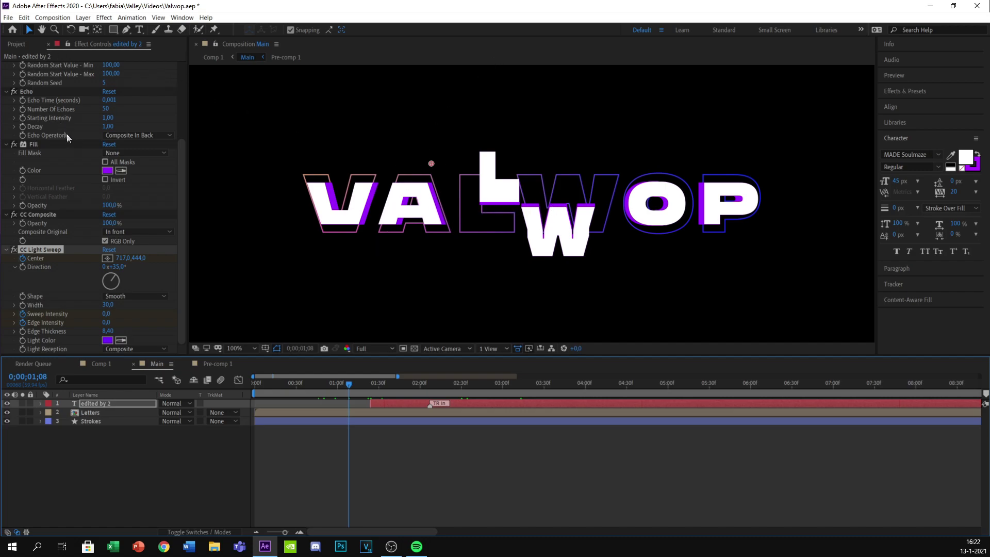
Open Comp 1 and duplicate its topmost Main layer, the one that scales down
{"action": "scroll", "coordinate": [61, 109], "scroll_direction": "up", "scroll_amount": 1}
{"action": "left_click", "coordinate": [26, 48]}
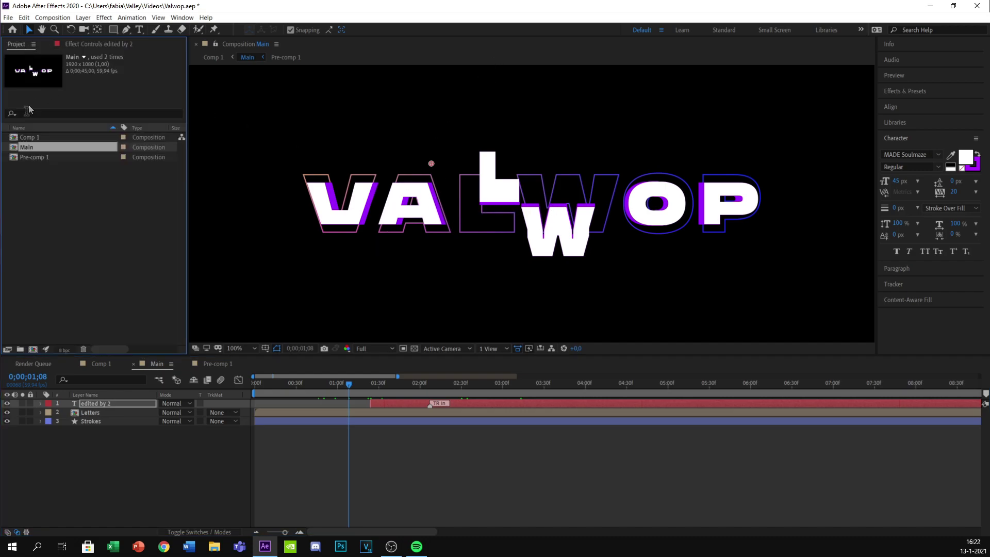
{"action": "double_click", "coordinate": [28, 138]}
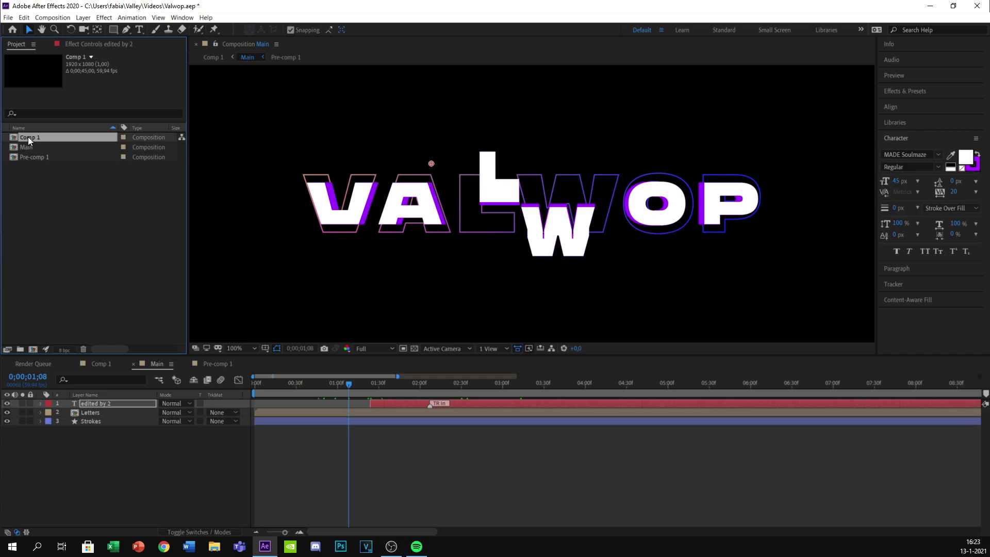
{"action": "left_click_drag", "start_coordinate": [356, 390], "coordinate": [453, 390]}
{"action": "left_click", "coordinate": [41, 403]}
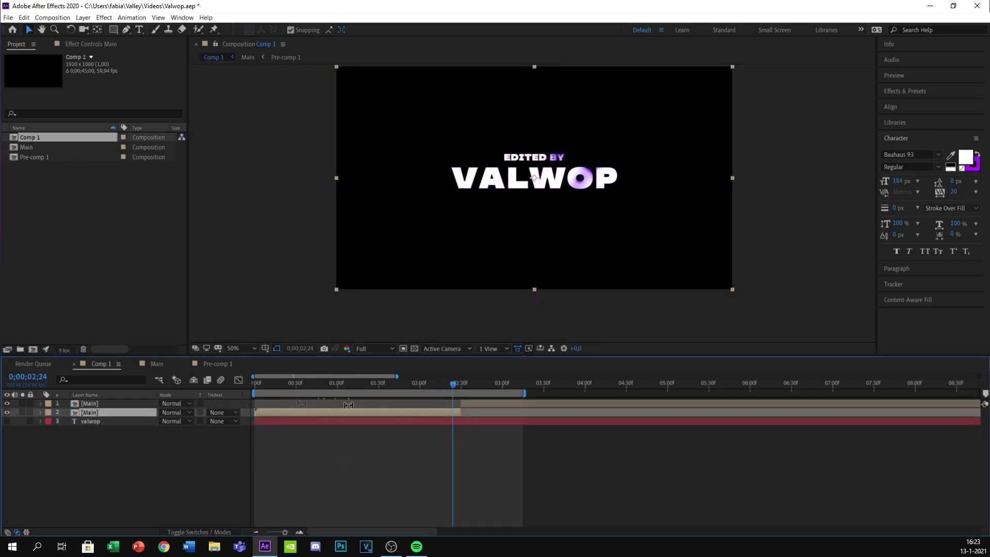
{"action": "left_click_drag", "start_coordinate": [464, 390], "coordinate": [469, 404]}
{"action": "left_click", "coordinate": [469, 404]}
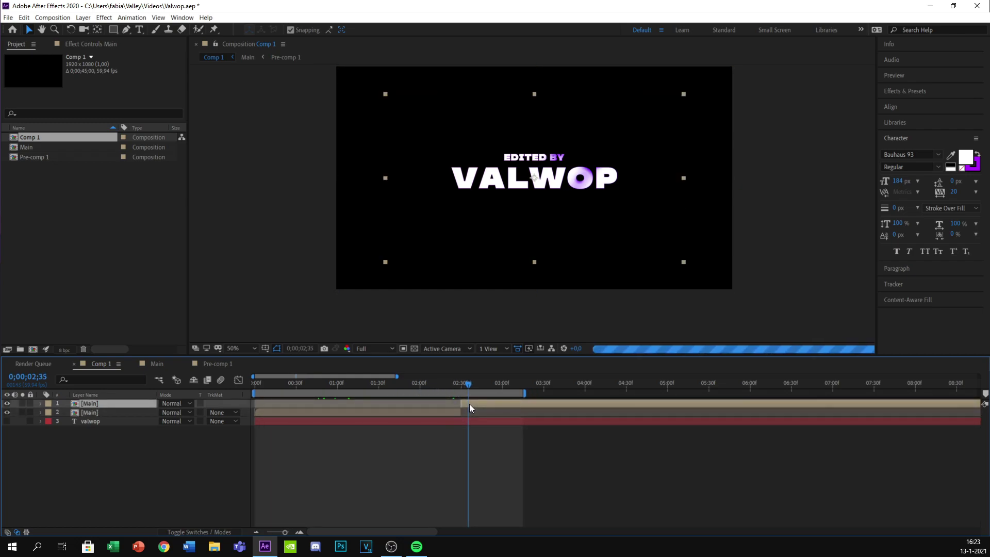
{"action": "key", "text": "ctrl+d"}
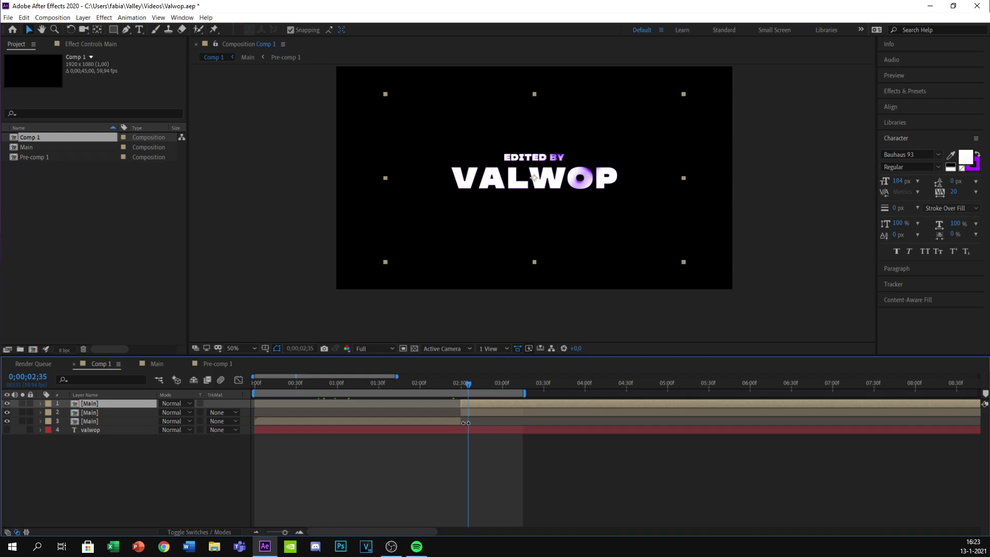
Apply the Change to Color effect to the lower of the two duplicate Main layers, layer 2
{"action": "left_click_drag", "start_coordinate": [286, 533], "coordinate": [278, 541]}
{"action": "left_click", "coordinate": [350, 414]}
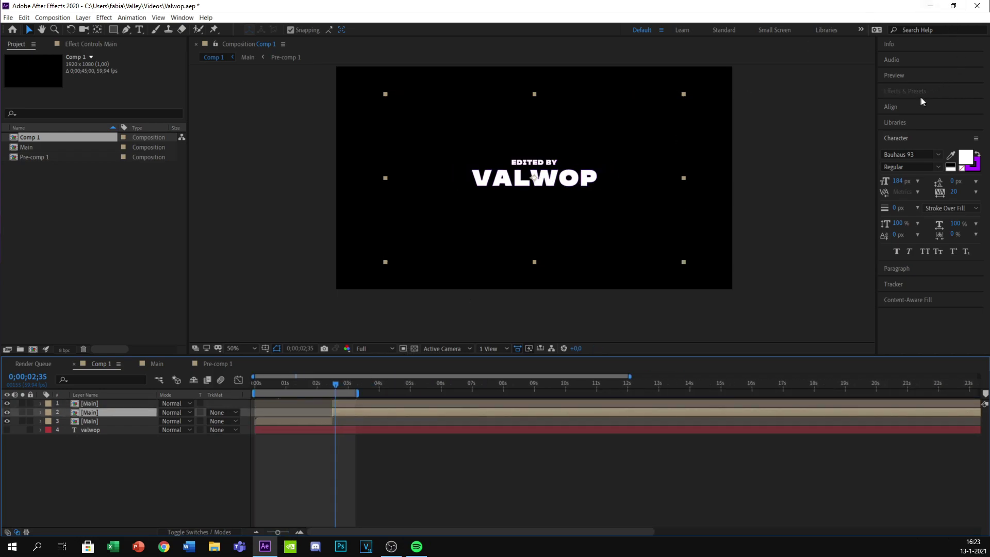
{"action": "left_click", "coordinate": [907, 91]}
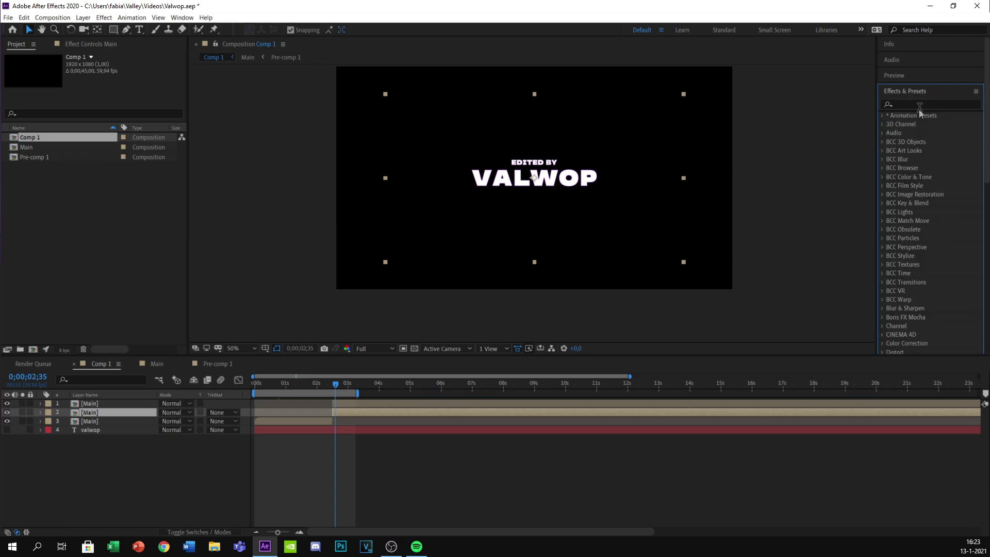
{"action": "left_click", "coordinate": [923, 105]}
{"action": "type", "text": "chnage"}
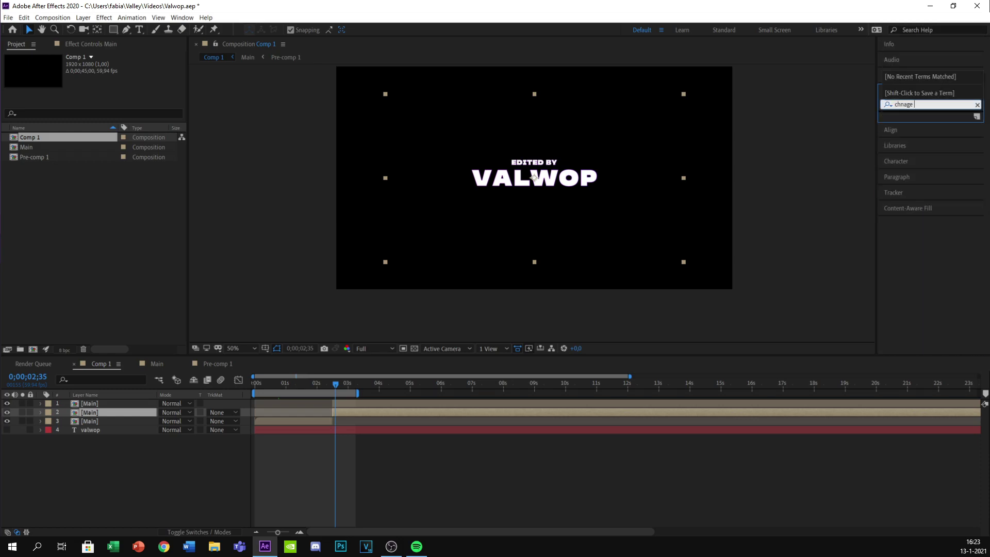
{"action": "key", "text": "BackSpace"}
{"action": "key", "text": "BackSpace"}
{"action": "type", "text": "ange"}
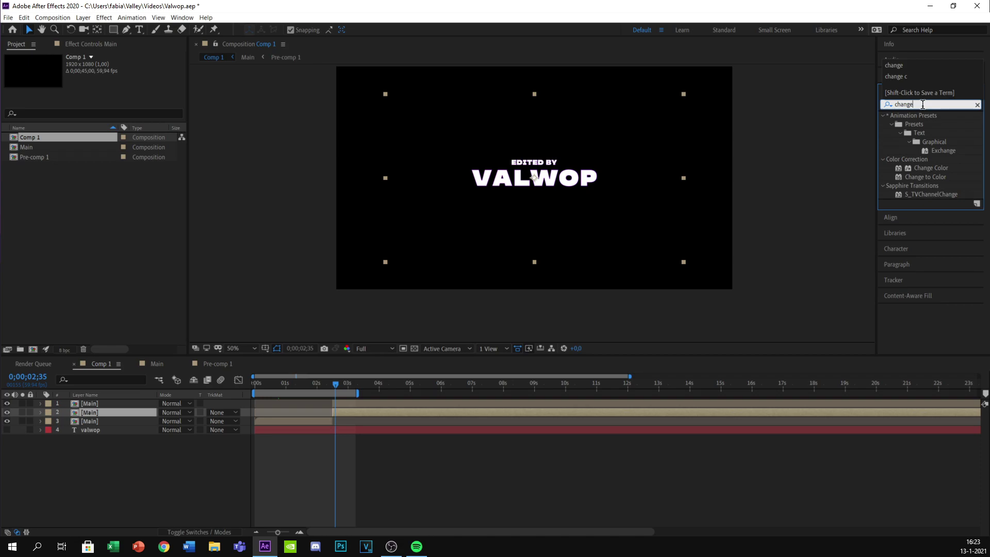
{"action": "key", "text": "BackSpace"}
{"action": "key", "text": "BackSpace"}
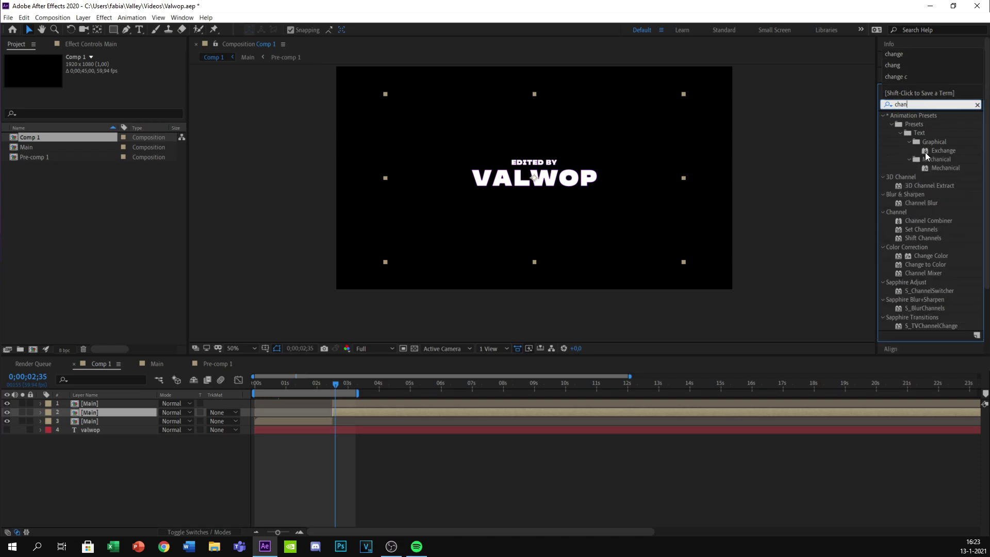
{"action": "type", "text": "e"}
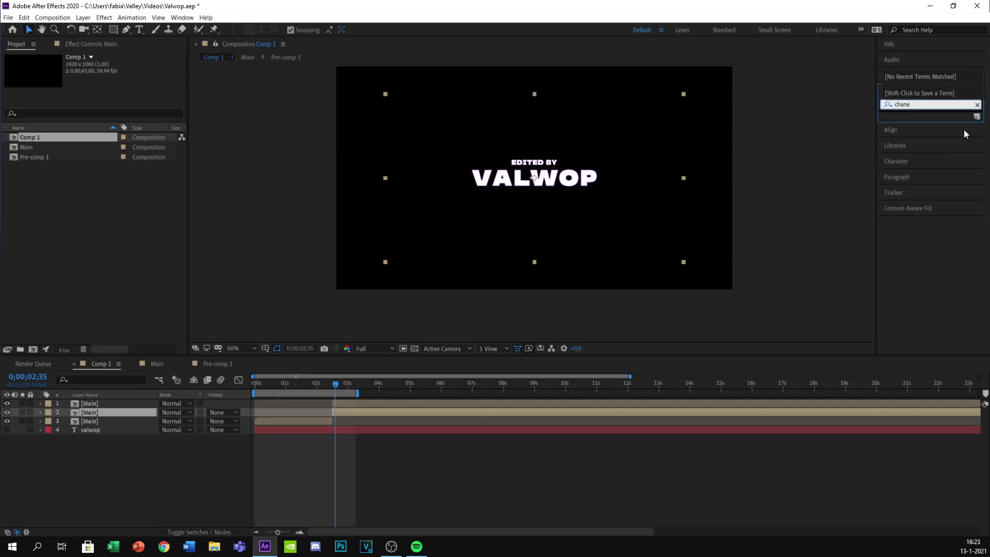
{"action": "key", "text": "BackSpace"}
{"action": "type", "text": "ge"}
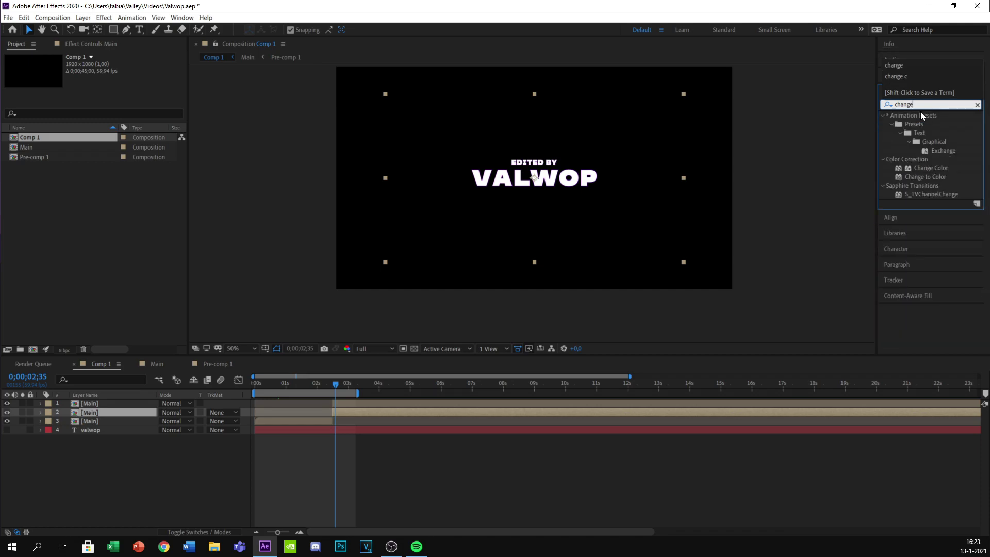
{"action": "left_click", "coordinate": [917, 176]}
{"action": "left_click_drag", "start_coordinate": [919, 175], "coordinate": [361, 411]}
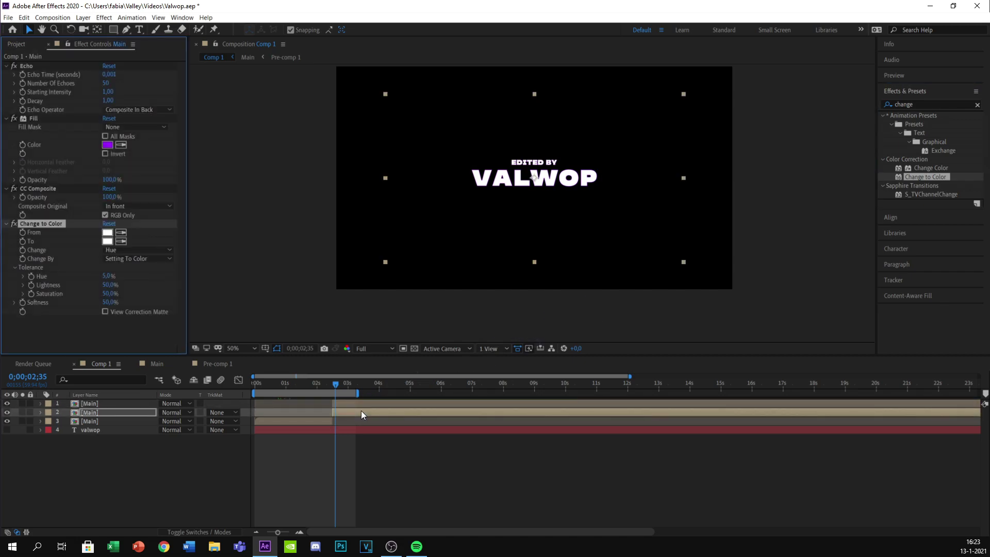
{"action": "left_click", "coordinate": [361, 411]}
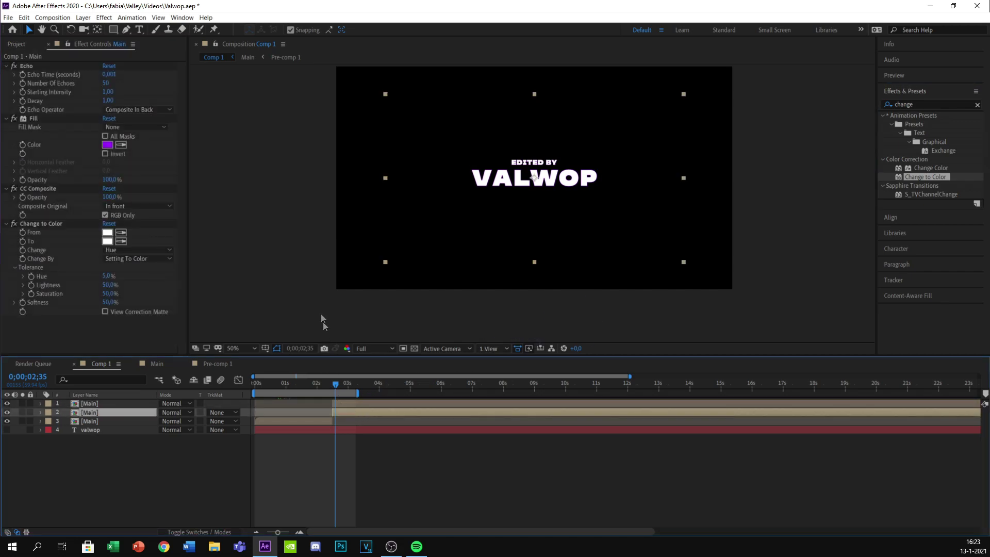
Set the effect's To color to purple (RGB 143, 0, 255) and its Change option to Hue, Lightness & Saturation
{"action": "left_click", "coordinate": [108, 249]}
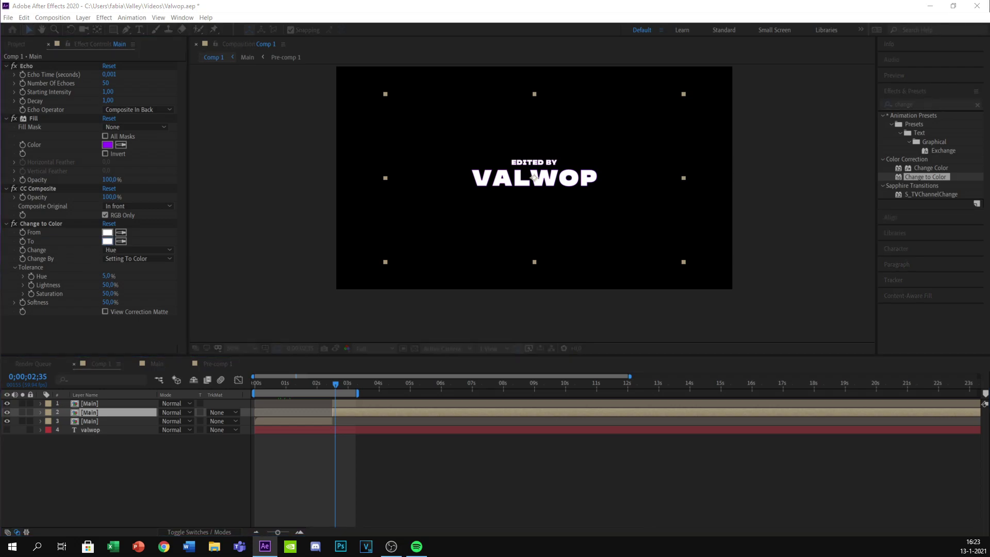
{"action": "left_click_drag", "start_coordinate": [560, 231], "coordinate": [597, 147]}
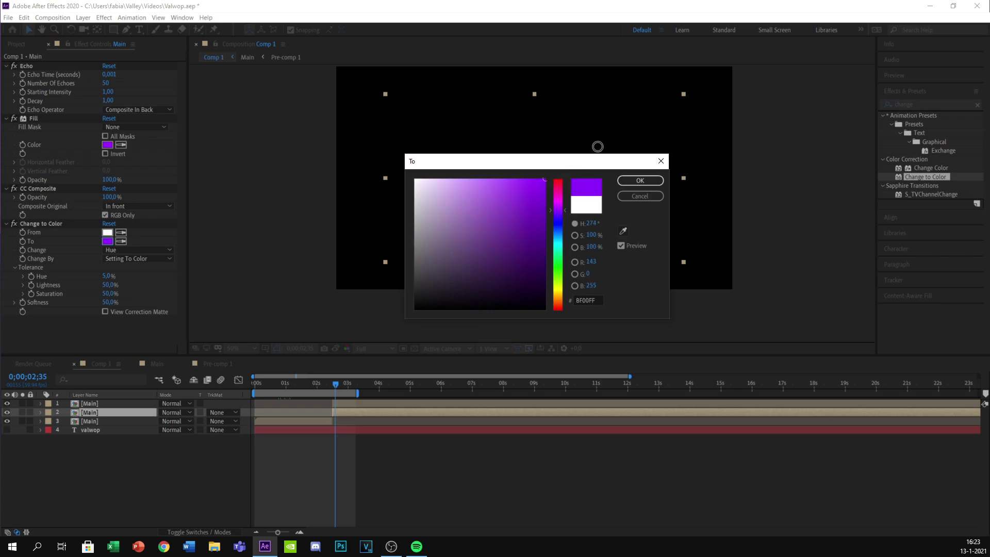
{"action": "left_click", "coordinate": [641, 180]}
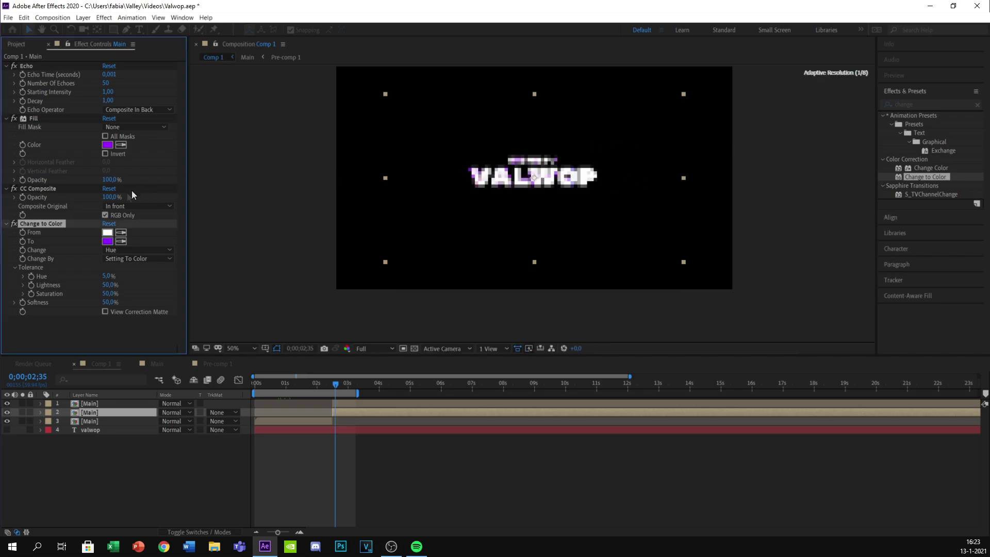
{"action": "left_click", "coordinate": [119, 250]}
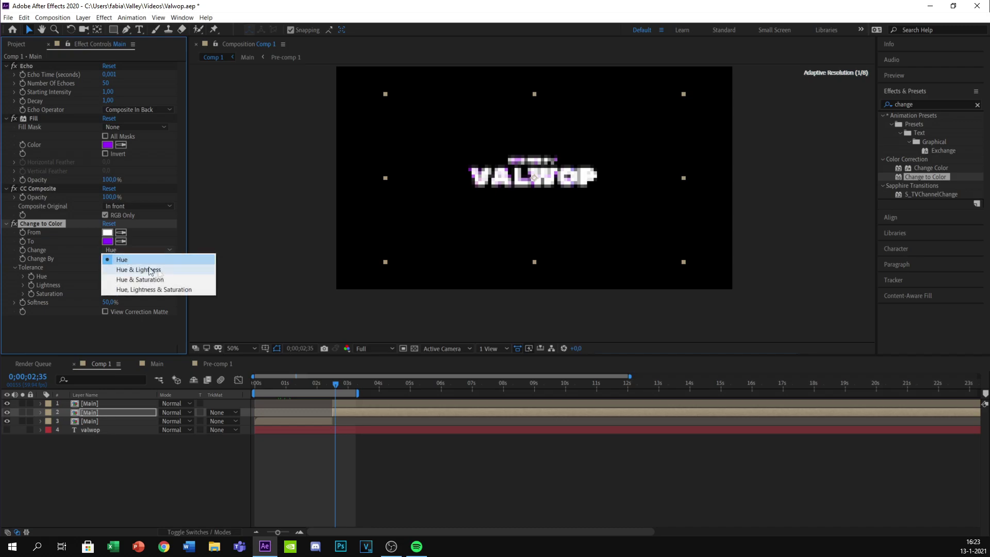
{"action": "left_click", "coordinate": [54, 249]}
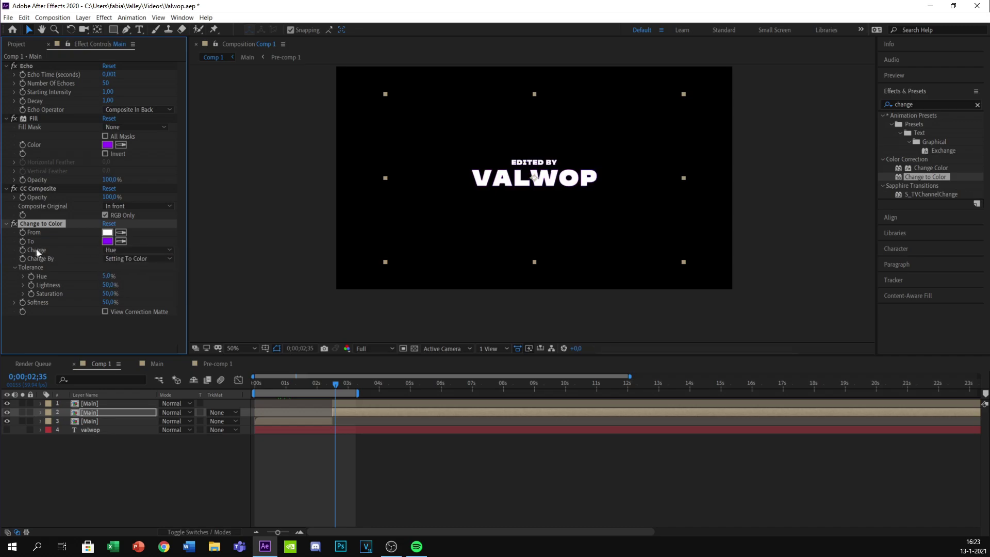
{"action": "left_click", "coordinate": [107, 250]}
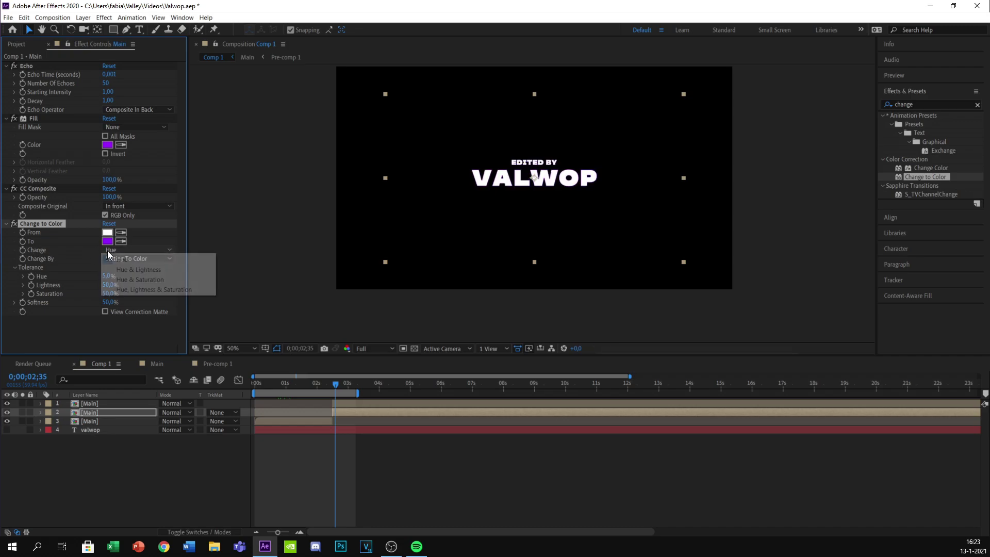
{"action": "left_click", "coordinate": [136, 290]}
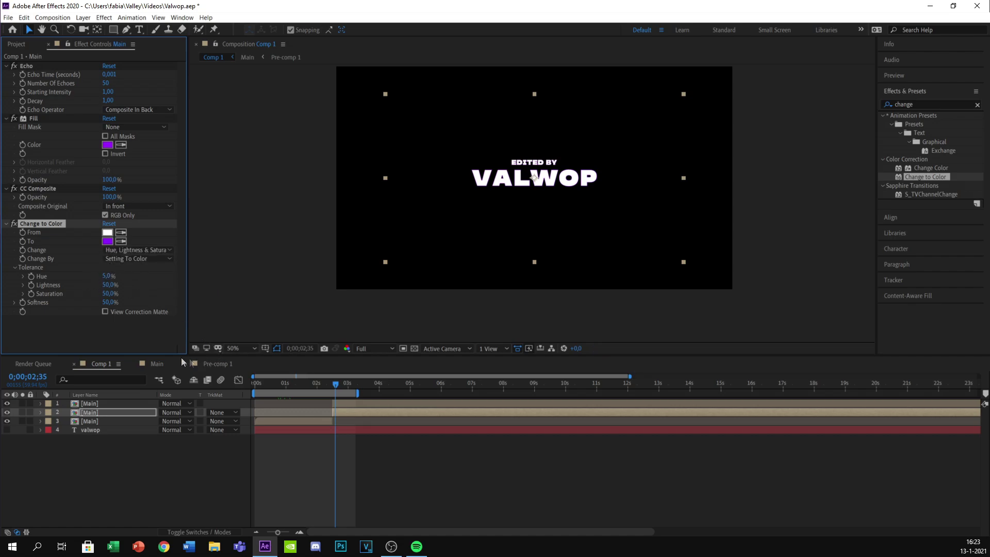
Shift the purple Main copy on layer 2 to start at 0;00;02;32 and scrub through the scale-down
{"action": "left_click_drag", "start_coordinate": [335, 385], "coordinate": [351, 401]}
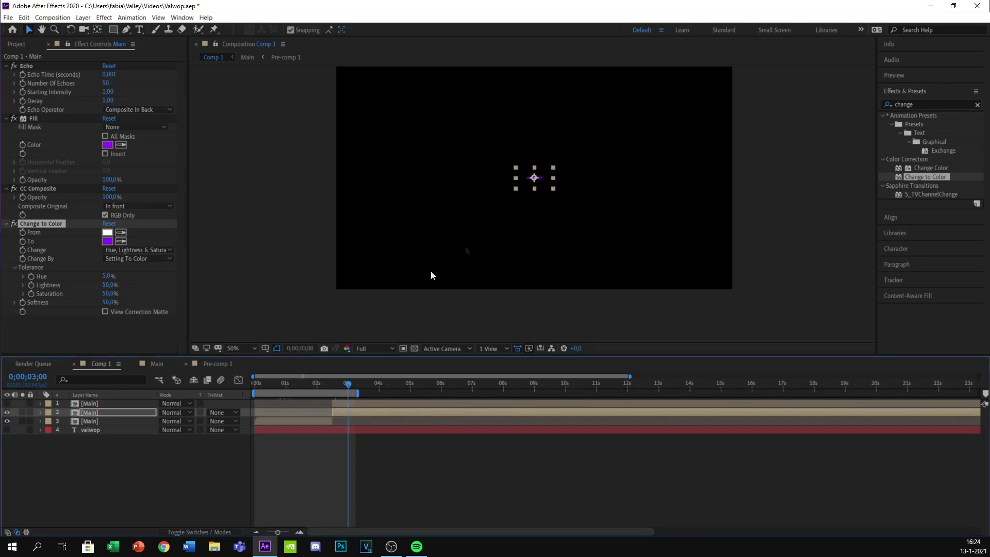
{"action": "left_click", "coordinate": [7, 404]}
{"action": "left_click_drag", "start_coordinate": [277, 532], "coordinate": [289, 533]}
{"action": "key", "text": "i"}
{"action": "left_click_drag", "start_coordinate": [614, 413], "coordinate": [694, 400]}
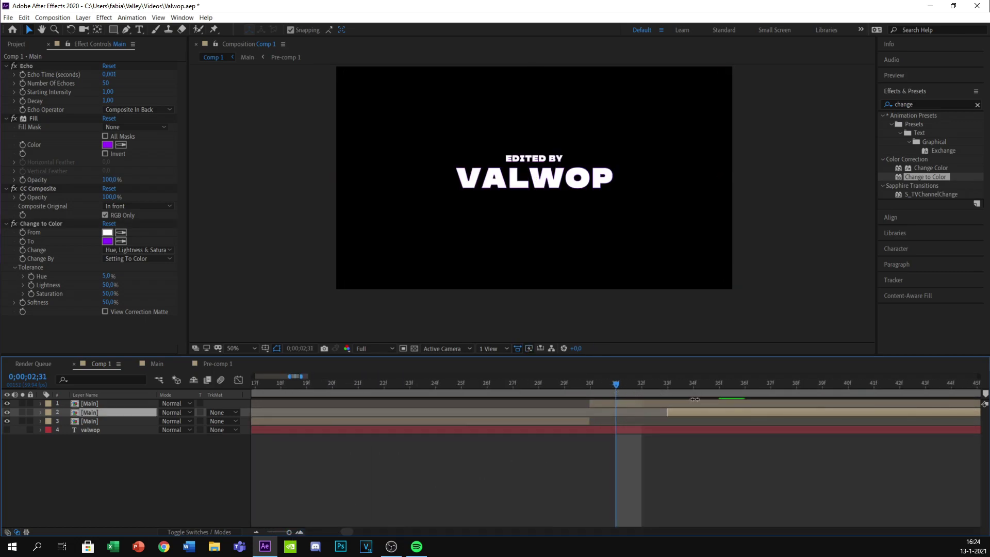
{"action": "left_click_drag", "start_coordinate": [617, 385], "coordinate": [698, 394]}
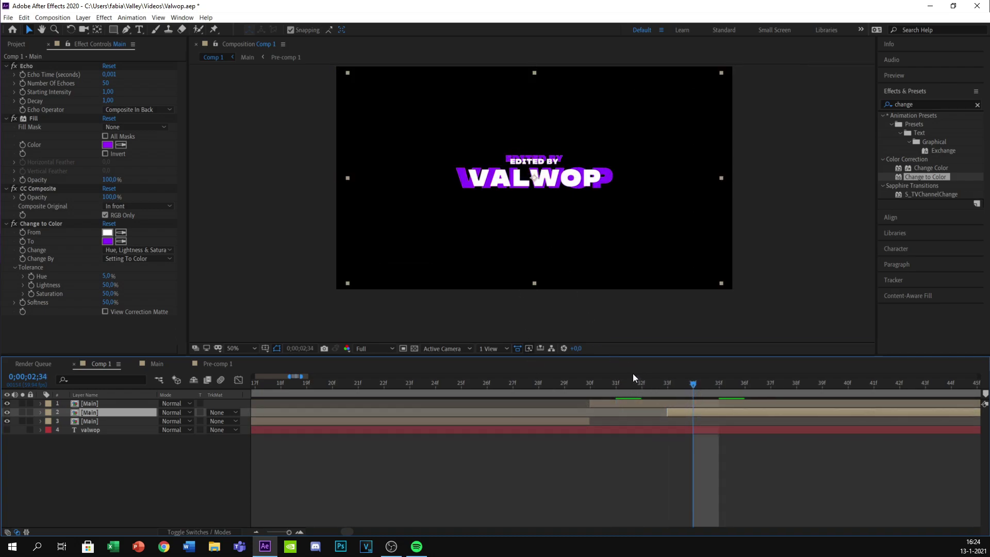
{"action": "left_click_drag", "start_coordinate": [676, 409], "coordinate": [621, 409]}
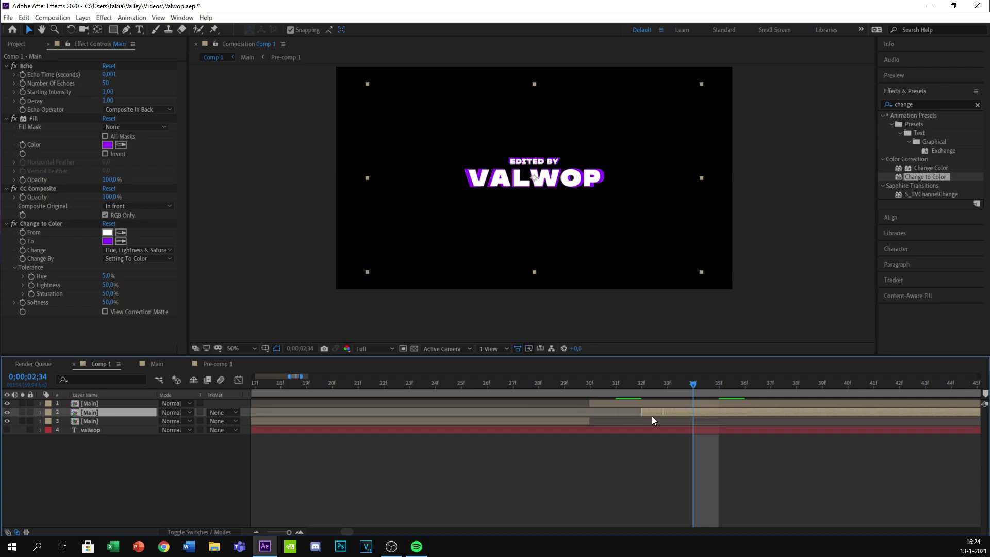
{"action": "left_click_drag", "start_coordinate": [289, 532], "coordinate": [276, 539]}
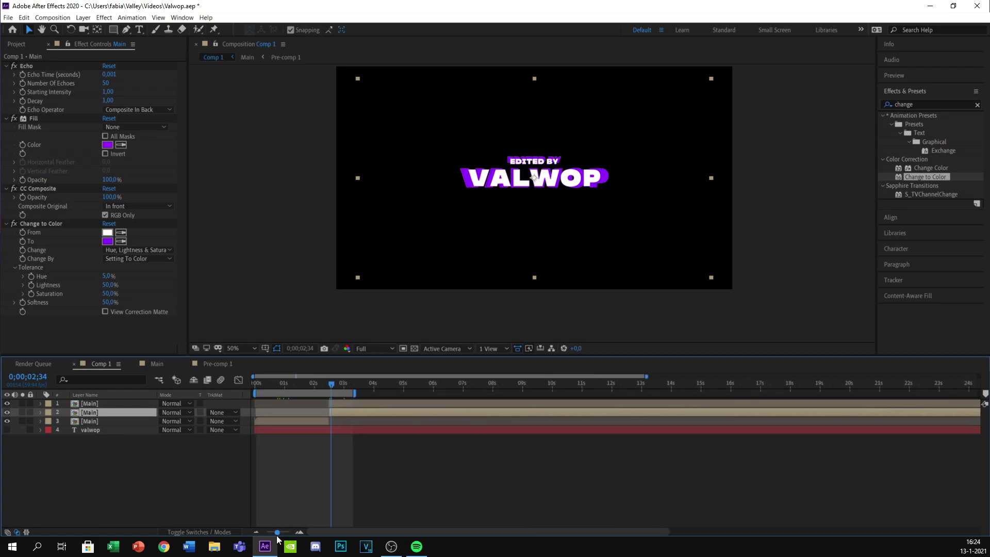
{"action": "left_click_drag", "start_coordinate": [326, 387], "coordinate": [352, 394]}
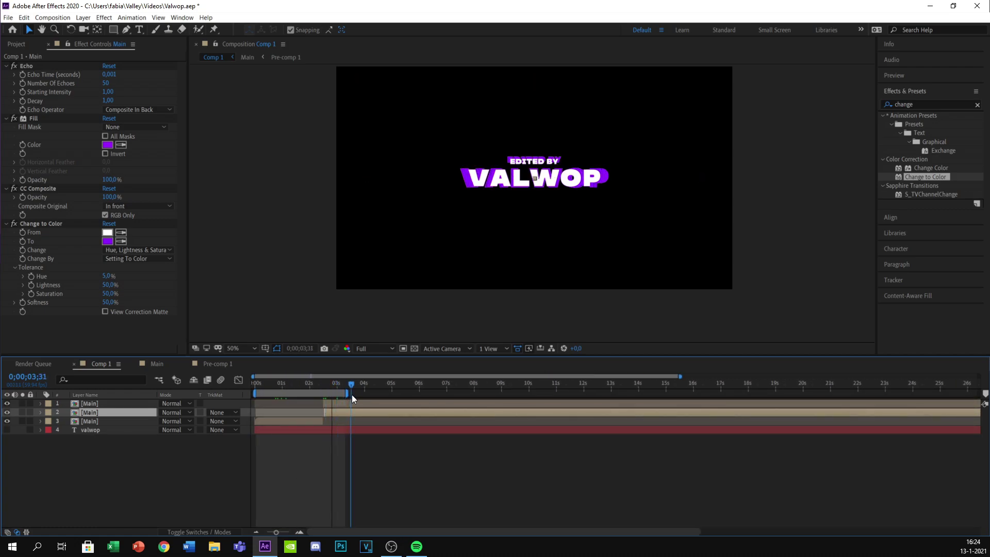
{"action": "double_click", "coordinate": [351, 401]}
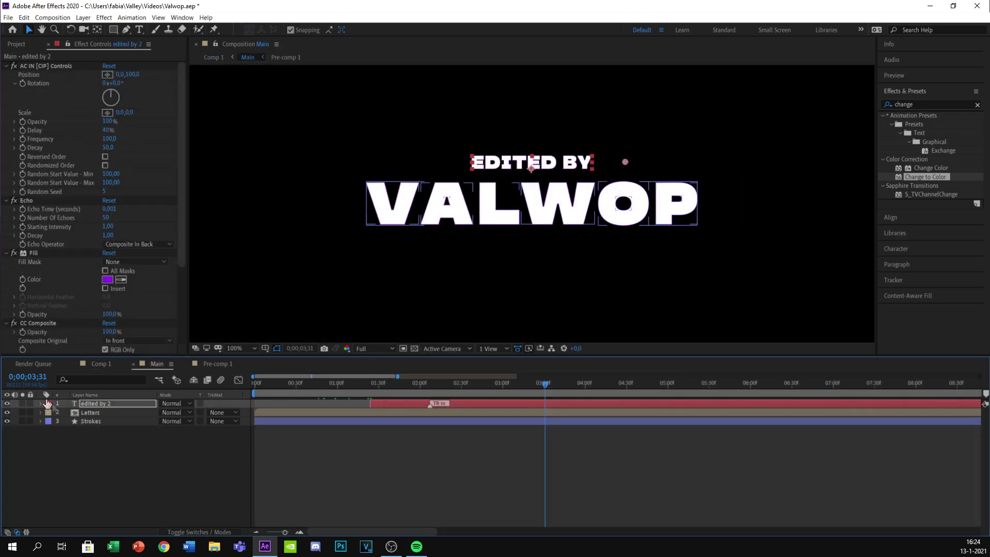
{"action": "left_click", "coordinate": [16, 43]}
{"action": "left_click", "coordinate": [39, 147]}
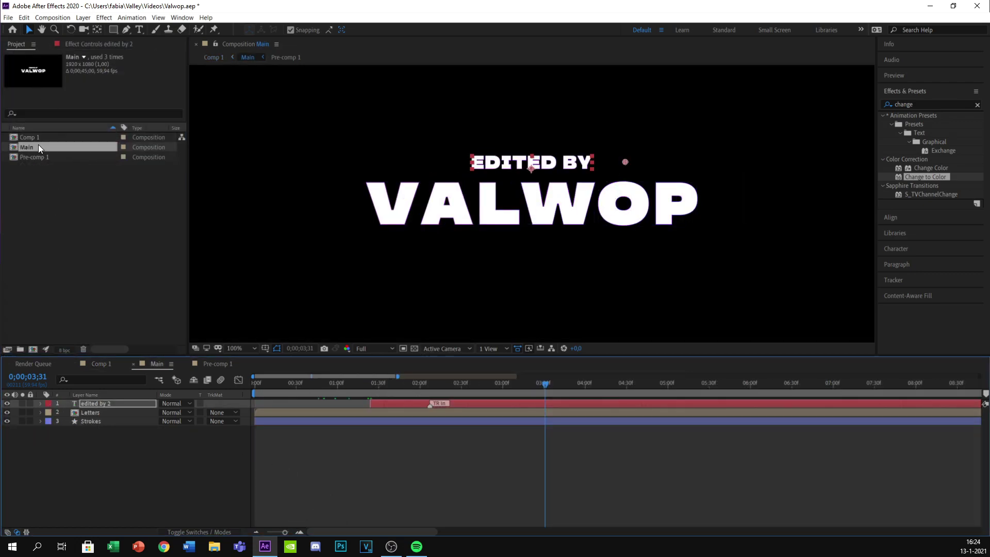
{"action": "double_click", "coordinate": [36, 136]}
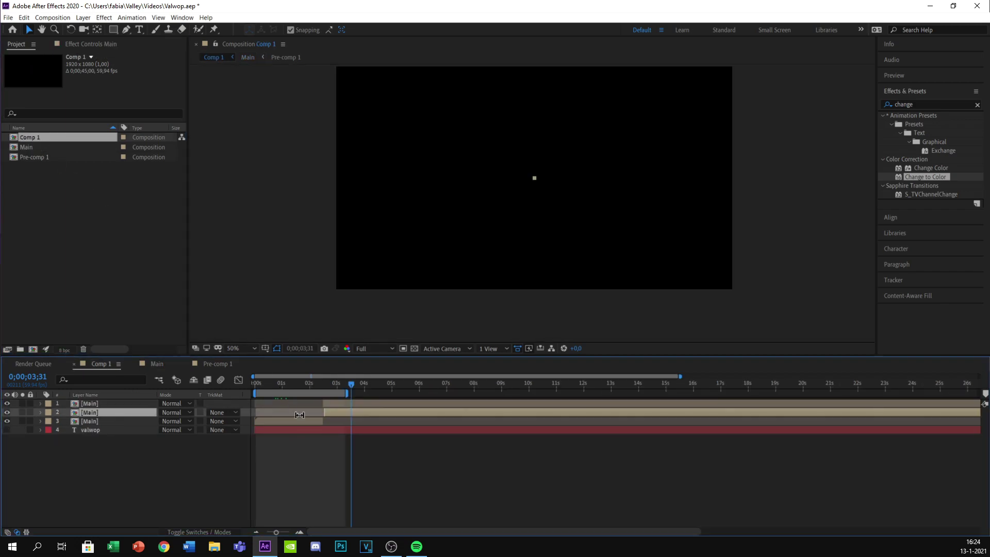
Reveal the topmost Main layer's keyframes and trim Comp 1's work area to end at its final Scale keyframe, 0;00;03;15
{"action": "left_click_drag", "start_coordinate": [277, 534], "coordinate": [281, 534]}
{"action": "left_click", "coordinate": [420, 403]}
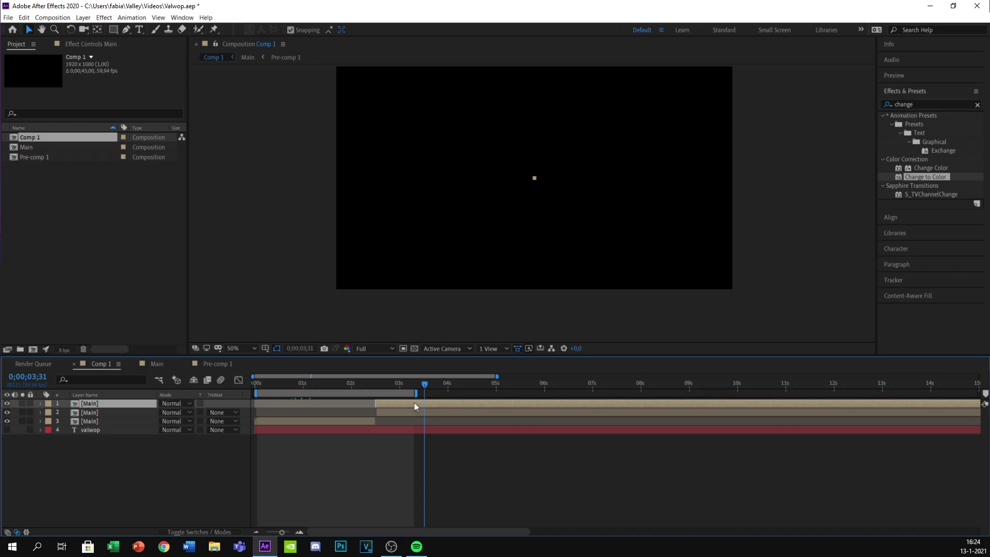
{"action": "key", "text": "u"}
{"action": "left_click_drag", "start_coordinate": [424, 385], "coordinate": [411, 385]}
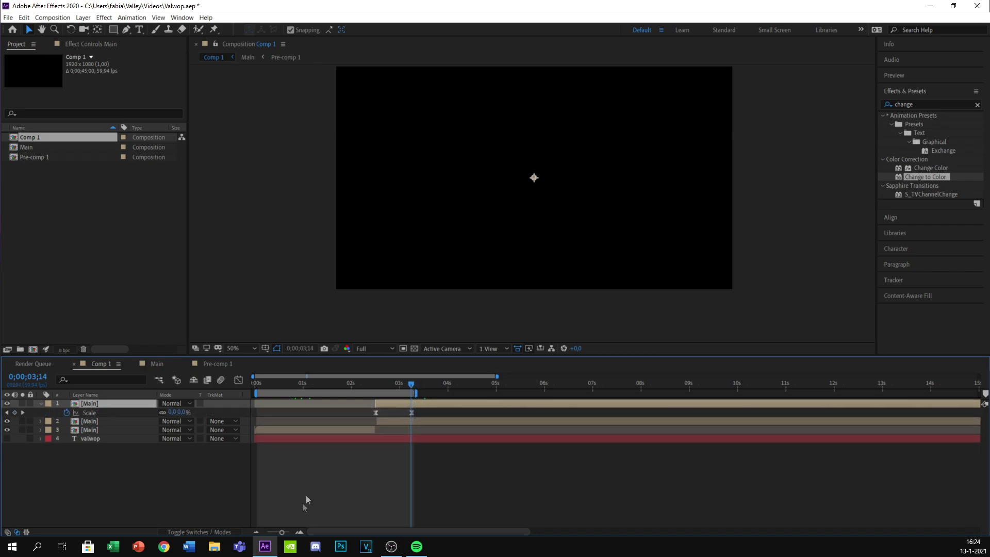
{"action": "left_click", "coordinate": [299, 532]}
{"action": "mouse_move", "coordinate": [611, 388]}
{"action": "left_mouse_down"}
{"action": "mouse_move", "coordinate": [644, 395]}
{"action": "mouse_move", "coordinate": [591, 395]}
{"action": "mouse_move", "coordinate": [643, 395]}
{"action": "left_mouse_up"}
{"action": "mouse_move", "coordinate": [290, 532]}
{"action": "left_mouse_down"}
{"action": "mouse_move", "coordinate": [267, 532]}
{"action": "mouse_move", "coordinate": [289, 533]}
{"action": "left_mouse_up"}
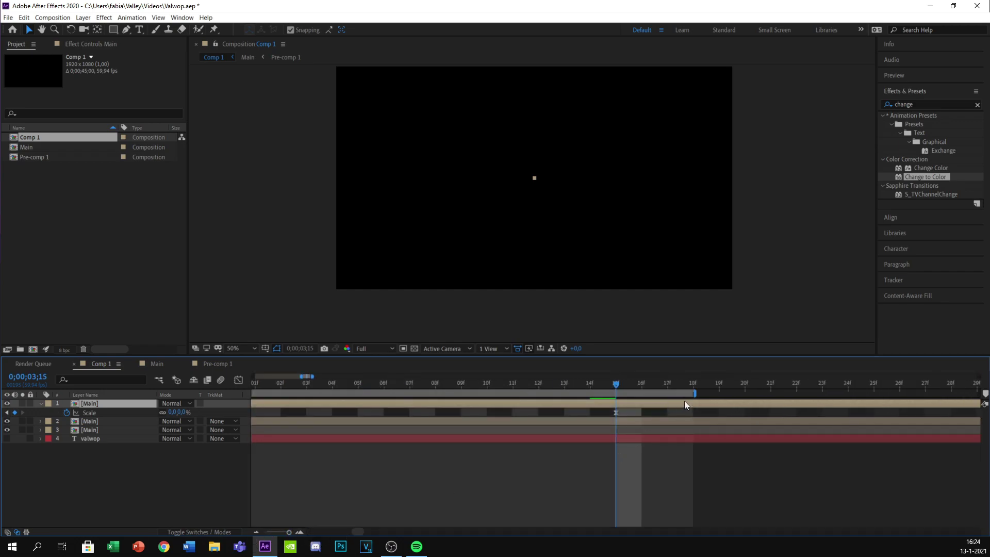
{"action": "mouse_move", "coordinate": [693, 393]}
{"action": "left_mouse_down"}
{"action": "mouse_move", "coordinate": [643, 394]}
{"action": "mouse_move", "coordinate": [617, 409]}
{"action": "left_mouse_up"}
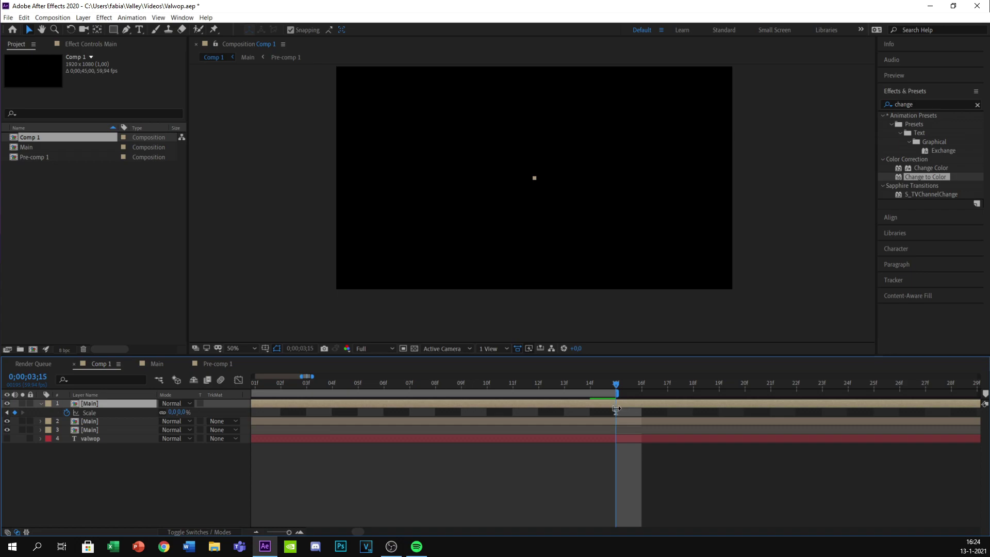
Play back the Comp 1 animation from its beginning to check the whole intro
{"action": "left_click_drag", "start_coordinate": [288, 533], "coordinate": [266, 533]}
{"action": "left_click_drag", "start_coordinate": [312, 382], "coordinate": [238, 396]}
{"action": "key", "text": "space"}
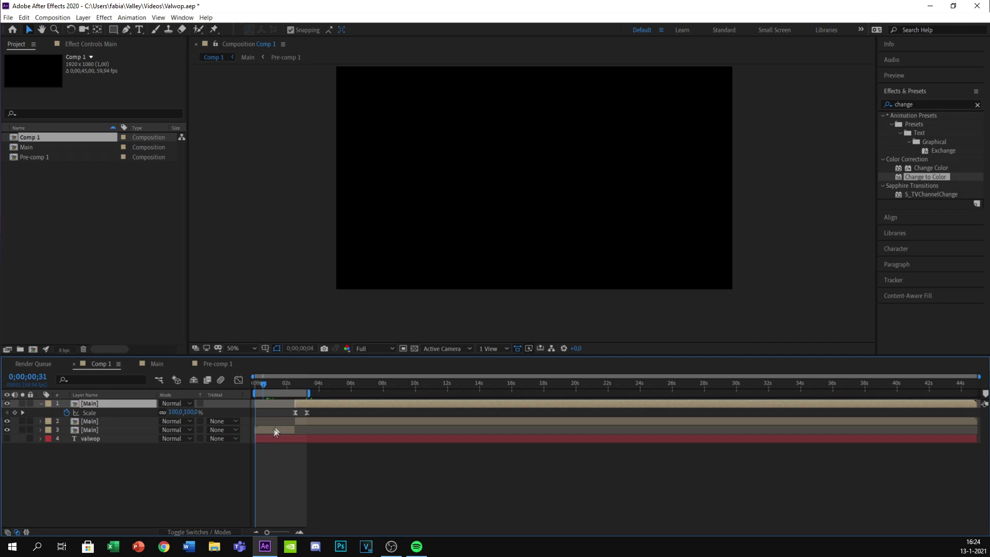
Add Comp 1 to the Render Queue for export
{"action": "left_click", "coordinate": [8, 18]}
{"action": "mouse_move", "coordinate": [59, 169]}
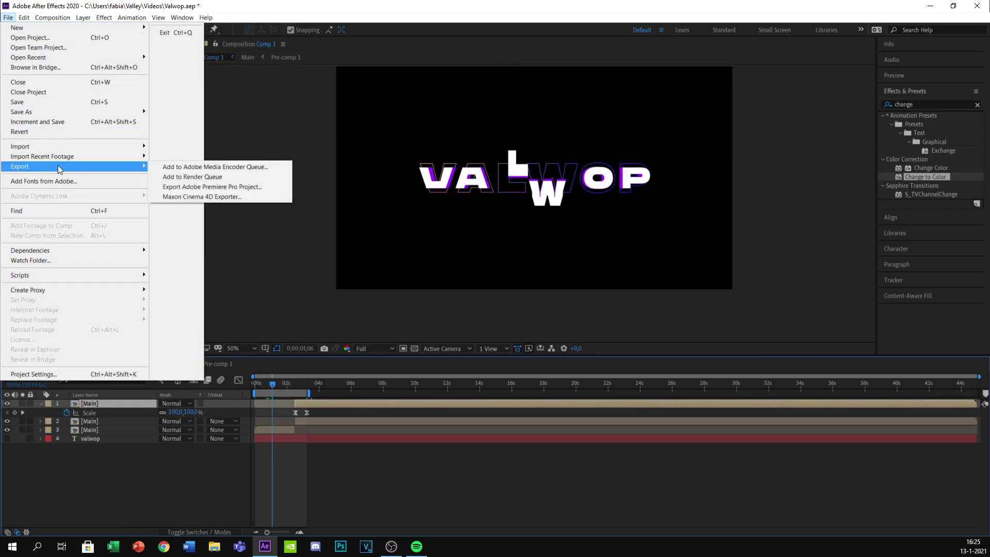
{"action": "left_click", "coordinate": [198, 177]}
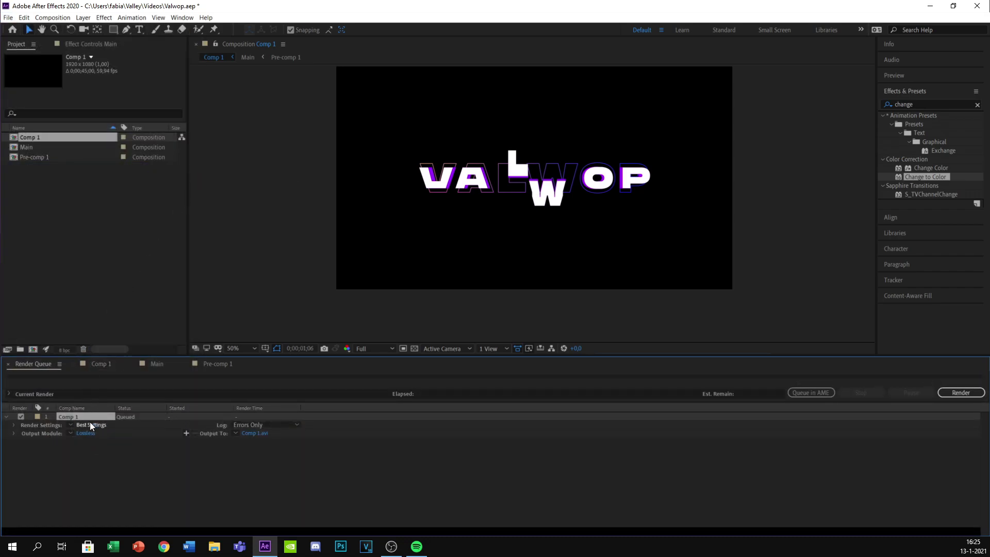